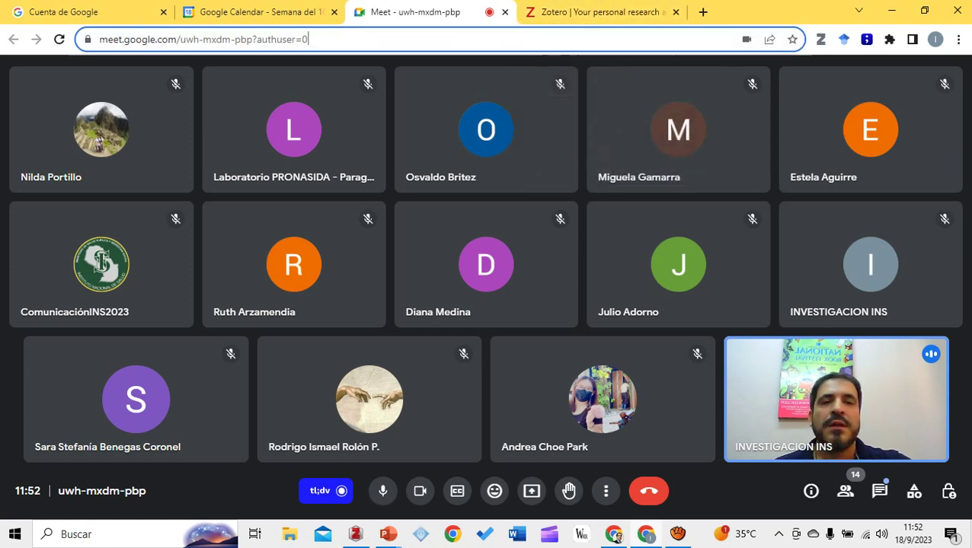
# Share the entire screen with the participants of the Meet call
pyautogui.hotkey('ctrl', 'l')
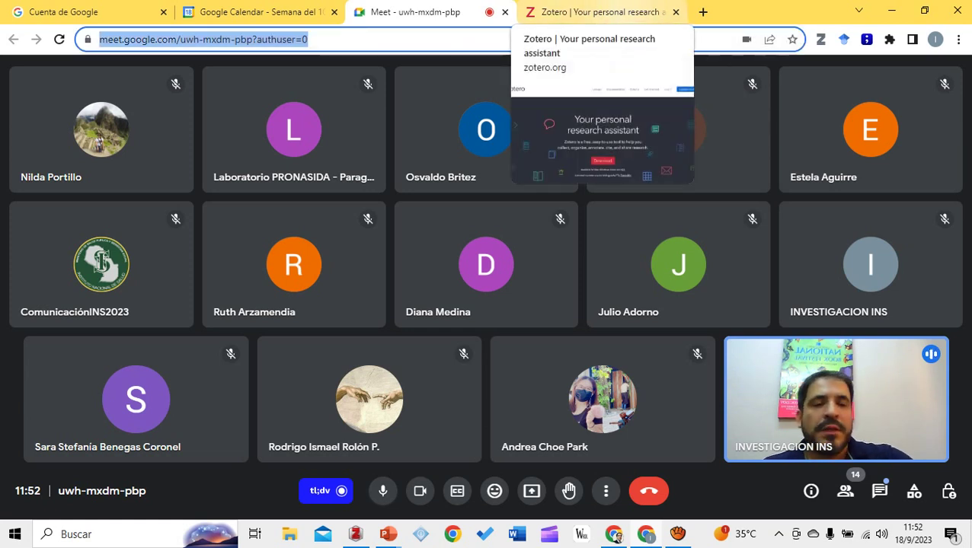
pyautogui.click(531, 491)
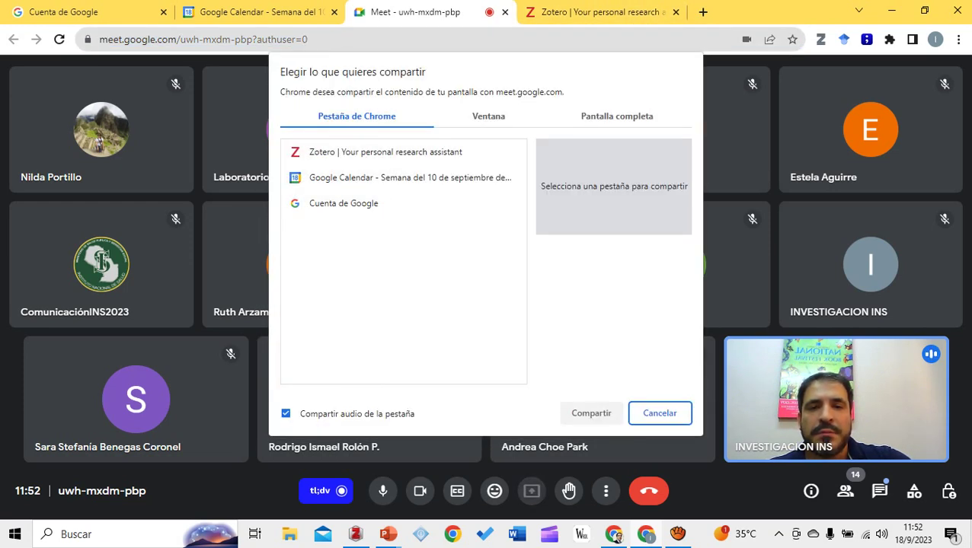
pyautogui.click(488, 116)
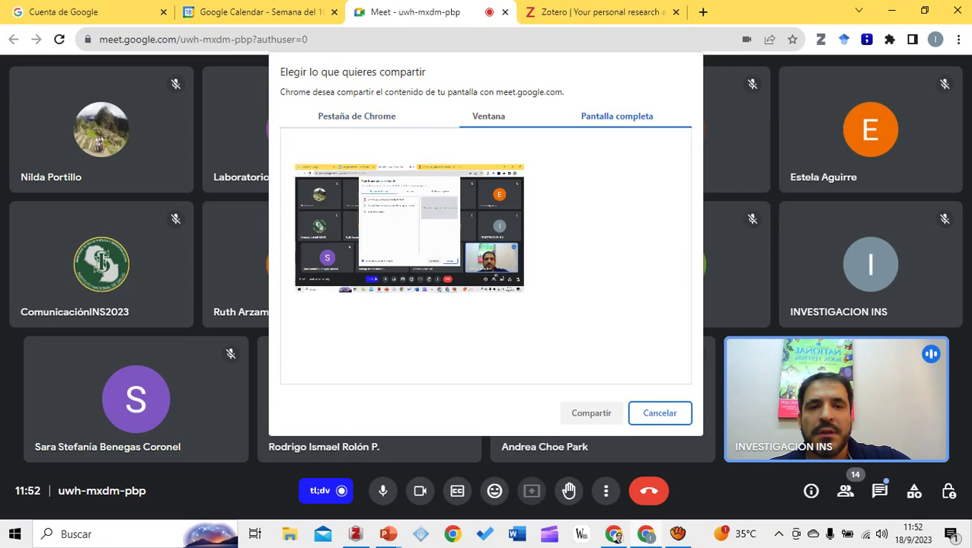
pyautogui.click(616, 115)
pyautogui.click(409, 227)
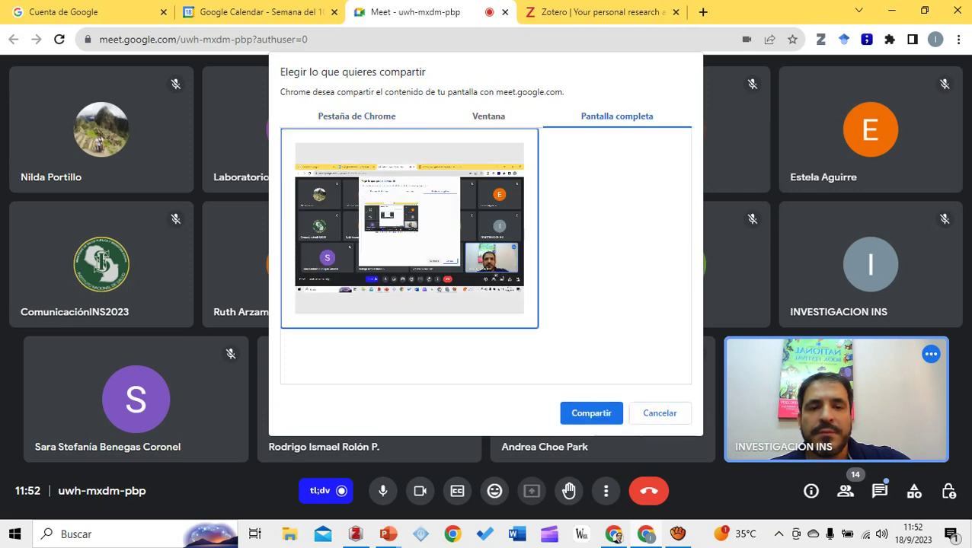
pyautogui.click(591, 413)
# Switch to the other Chrome window and open the bookmarked Google Académico page in a new tab
pyautogui.click(639, 11)
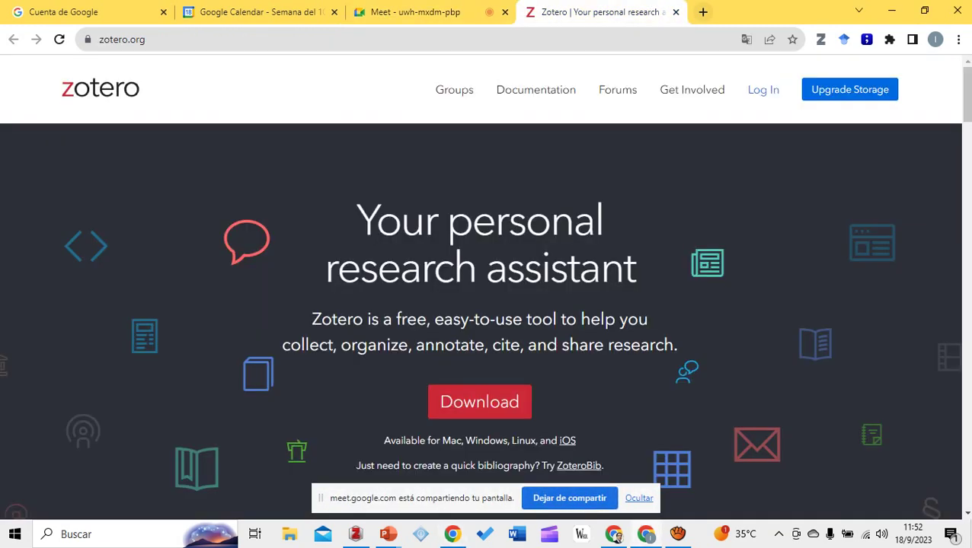
pyautogui.click(702, 11)
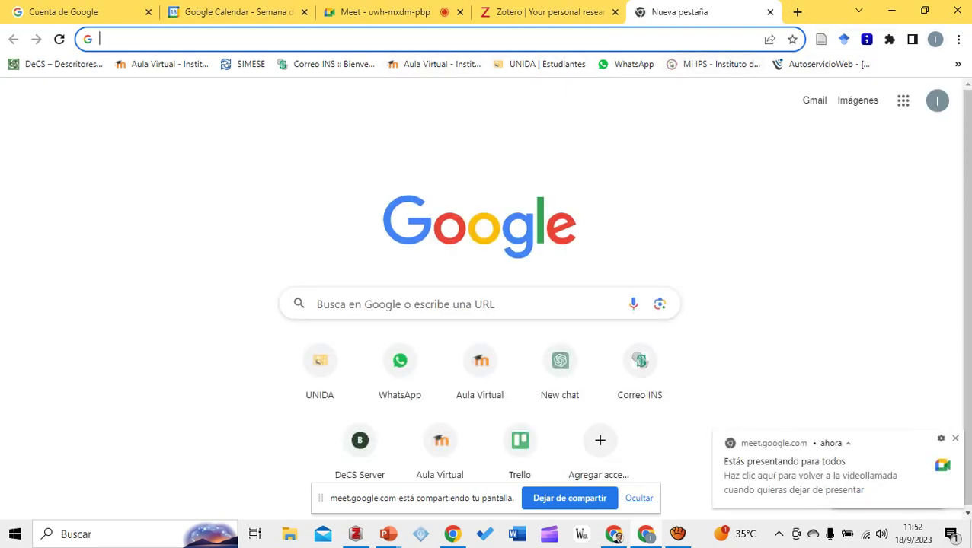
pyautogui.click(615, 535)
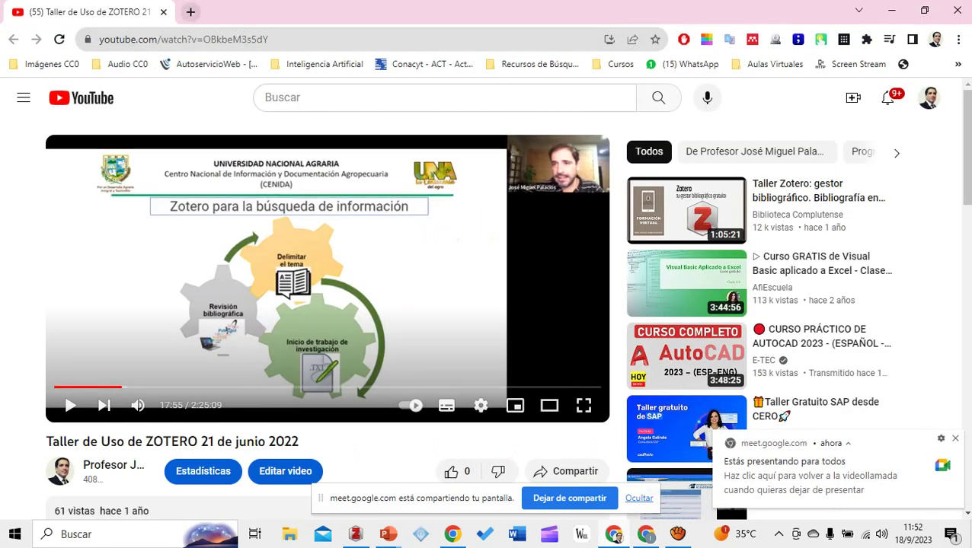
pyautogui.hotkey('ctrl', 't')
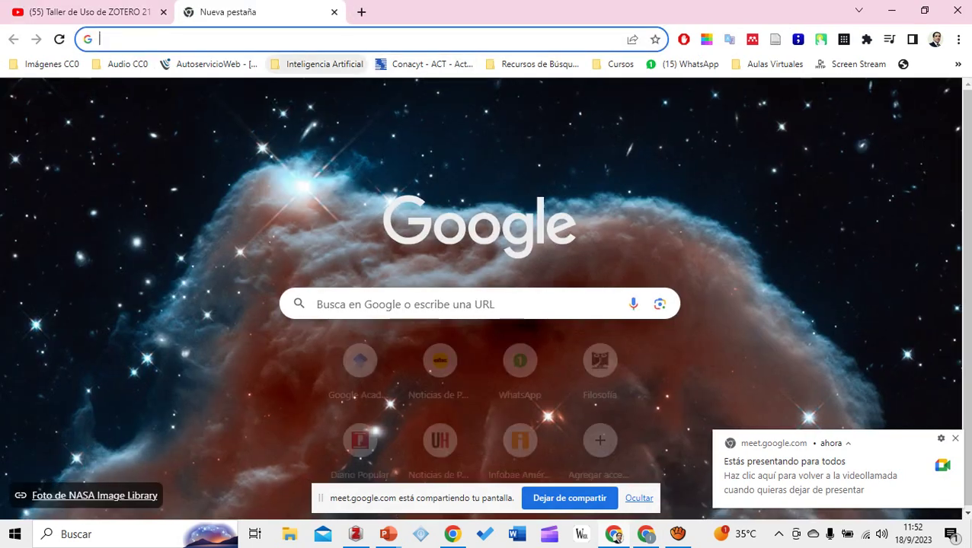
pyautogui.click(533, 64)
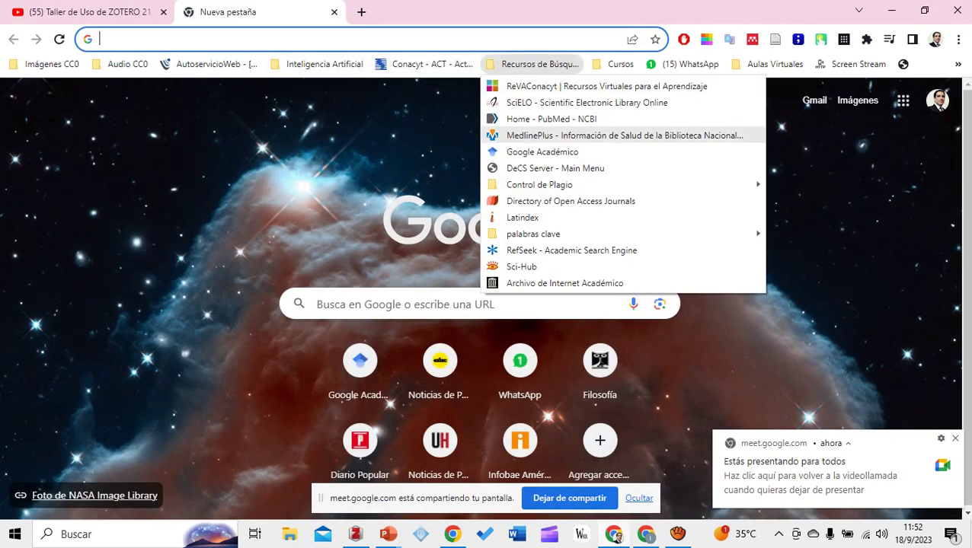
pyautogui.click(533, 150)
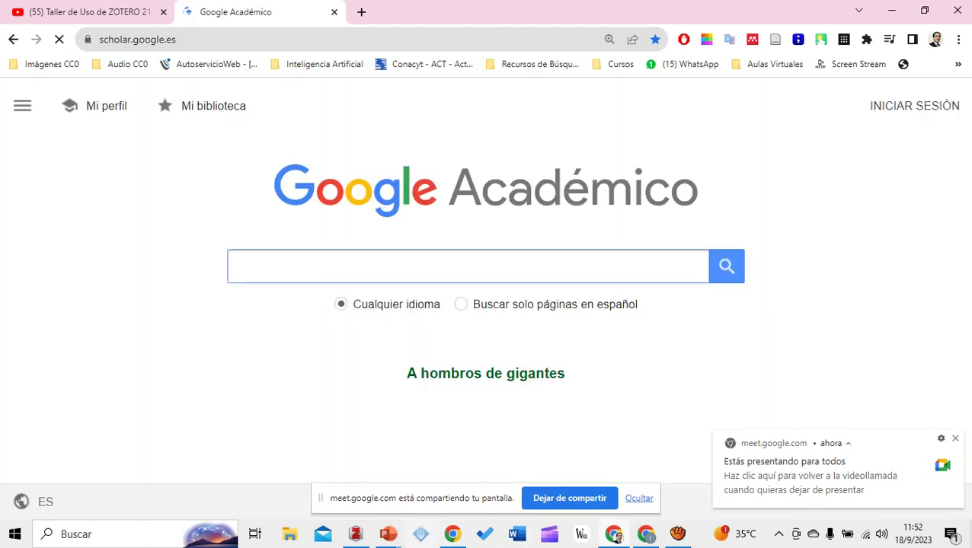
# Switch to Zotero and display the items of Mi biblioteca
pyautogui.click(615, 536)
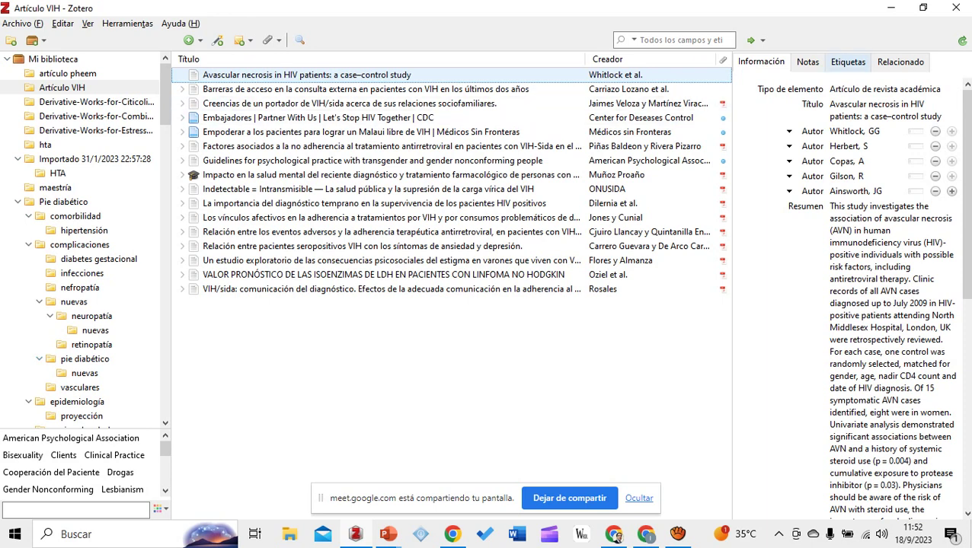
pyautogui.click(861, 176)
pyautogui.click(890, 358)
pyautogui.press('Escape')
pyautogui.press('Home')
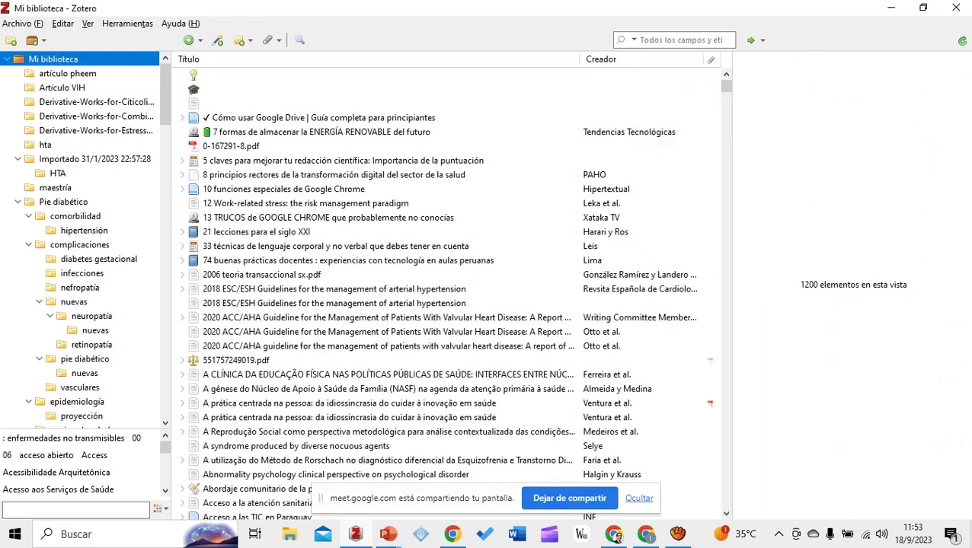
# Look through the contents of the group libraries Primer Parcial Psico Informática, psicologia and the Psicología Informática ones
pyautogui.scroll(-15, 84, 243)
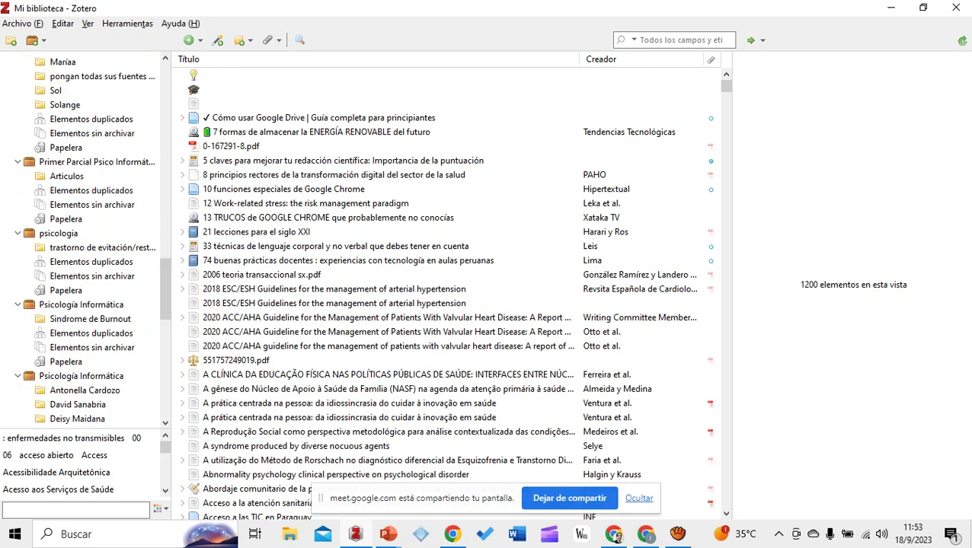
pyautogui.click(96, 162)
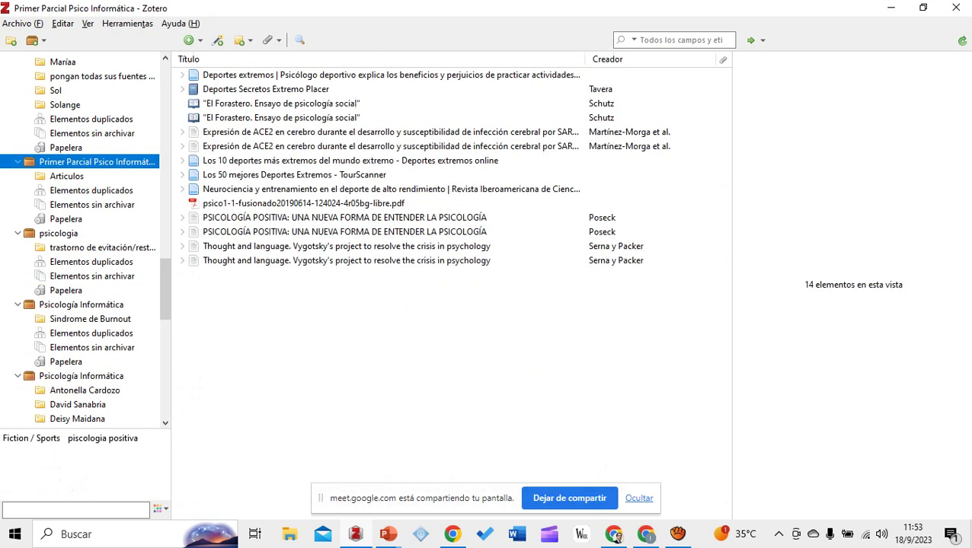
pyautogui.click(59, 233)
pyautogui.click(80, 304)
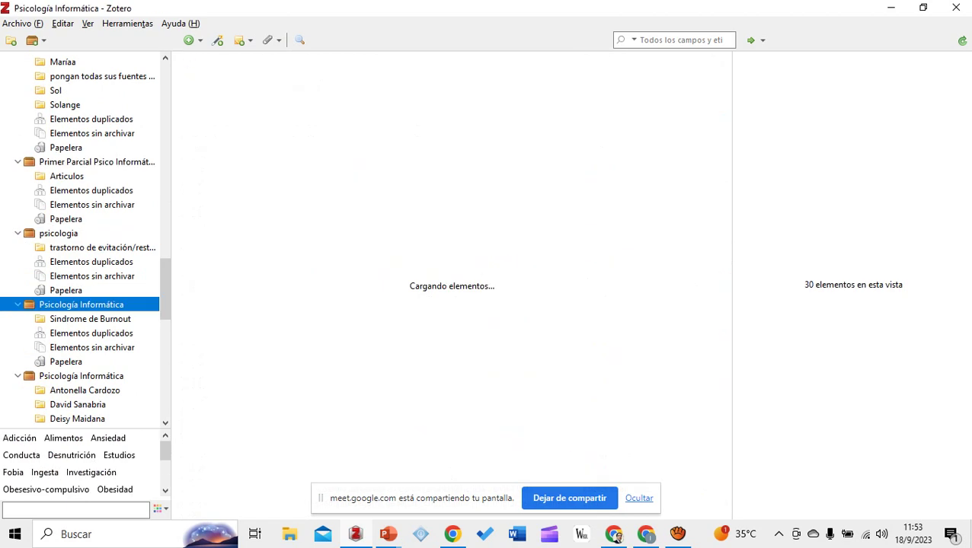
pyautogui.scroll(-1, 84, 244)
pyautogui.scroll(-4, 80, 236)
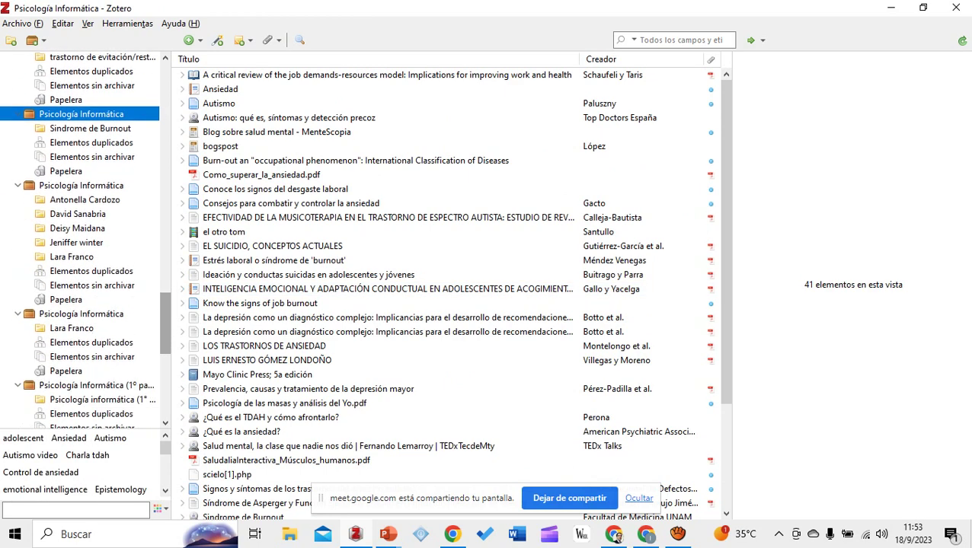
pyautogui.click(81, 185)
pyautogui.click(80, 314)
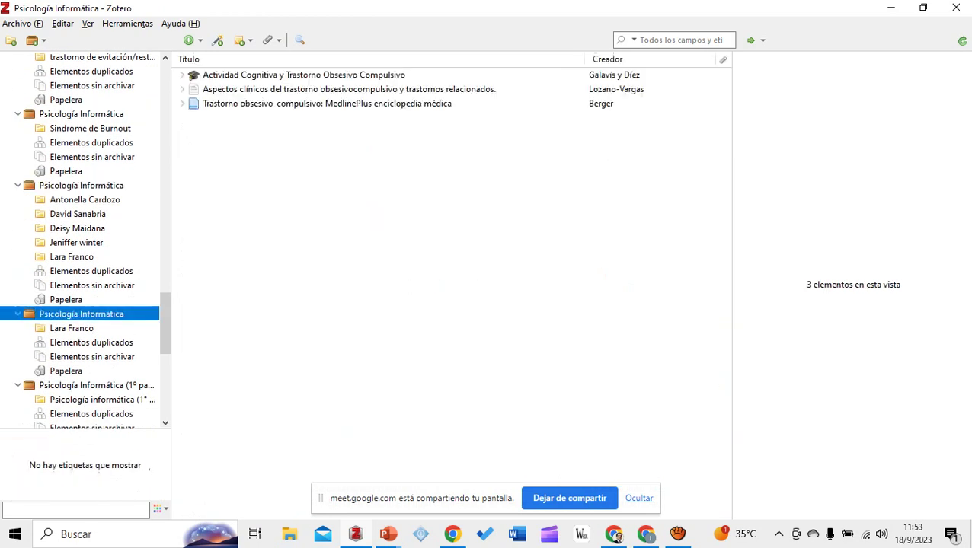
# Create a new collection named "Pr" in Mi biblioteca
pyautogui.moveTo(165, 322); pyautogui.dragTo(165, 61)
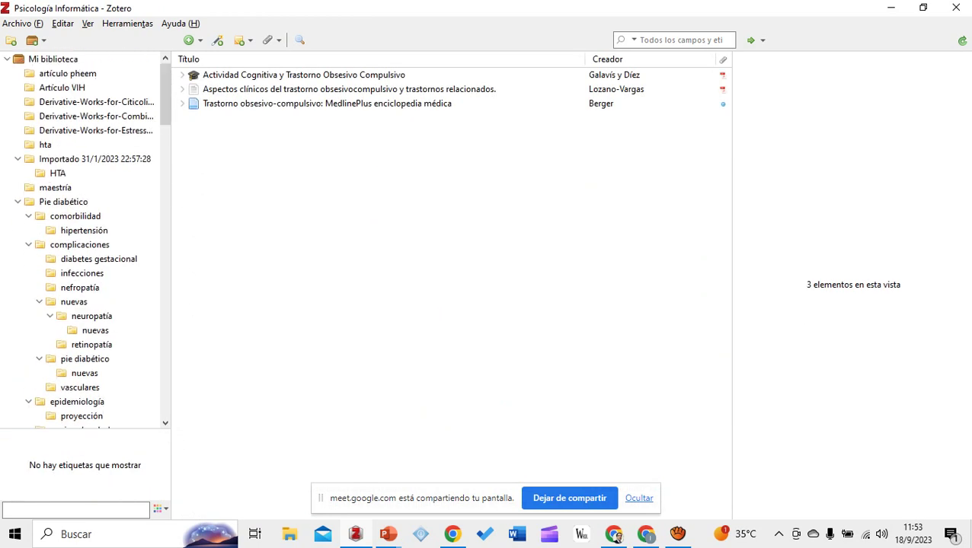
pyautogui.rightClick(73, 63)
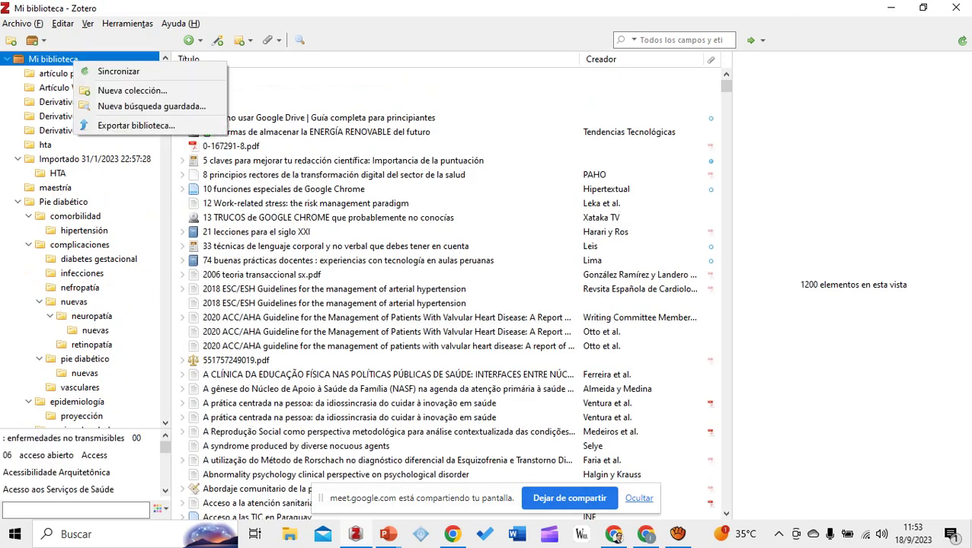
pyautogui.click(131, 90)
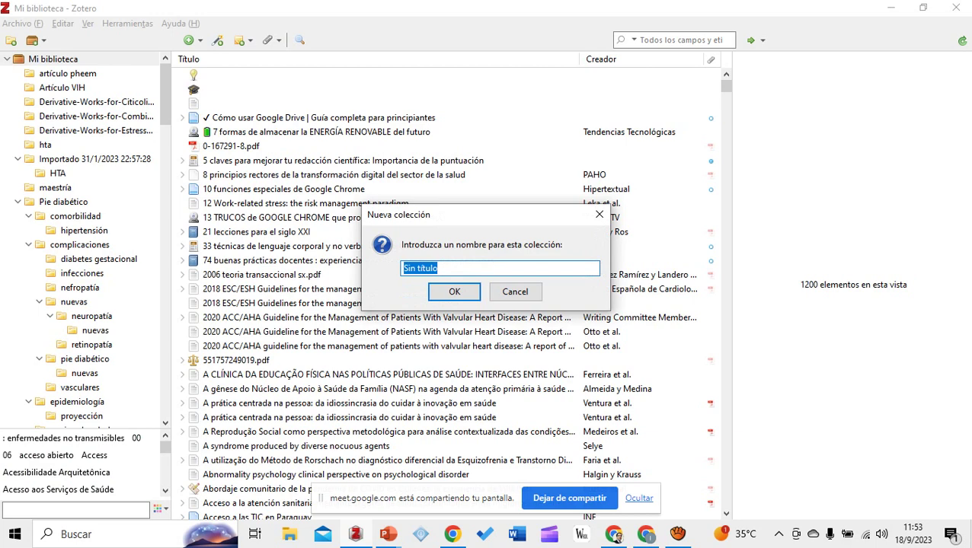
pyautogui.write('Actividades')
pyautogui.press('Return')
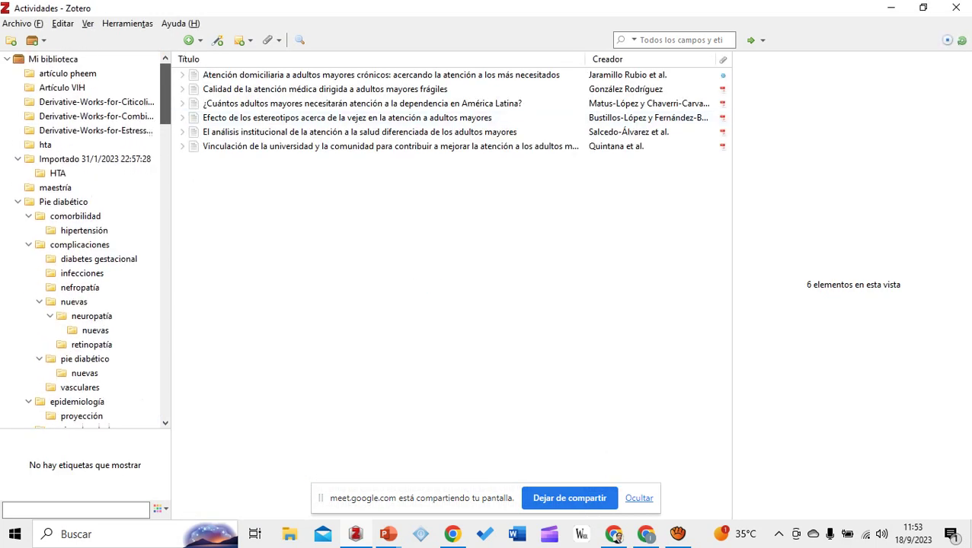
# Create a new collection named "práctica especialización" in Mi biblioteca
pyautogui.click(53, 59)
pyautogui.rightClick(59, 59)
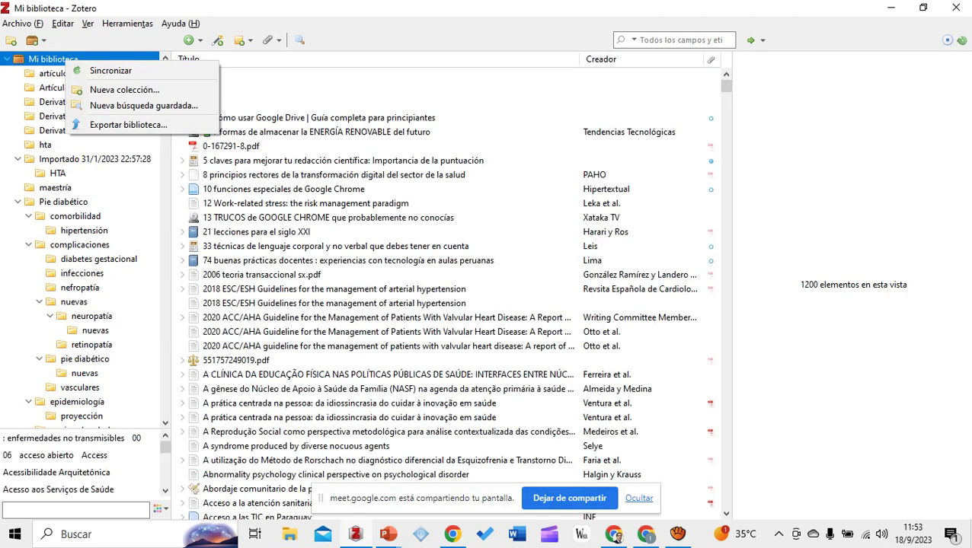
pyautogui.click(106, 89)
pyautogui.write('p')
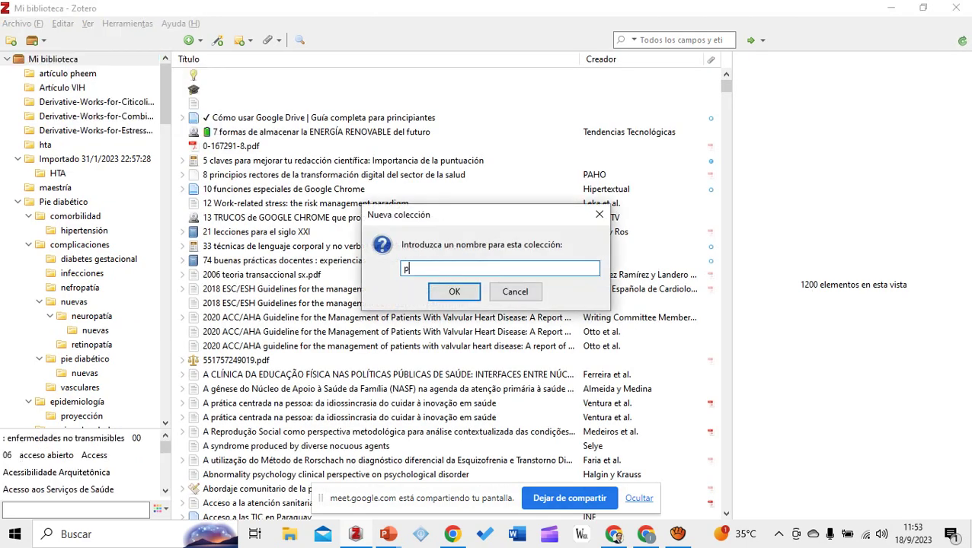
pyautogui.write('ráctica especialización')
pyautogui.press('Return')
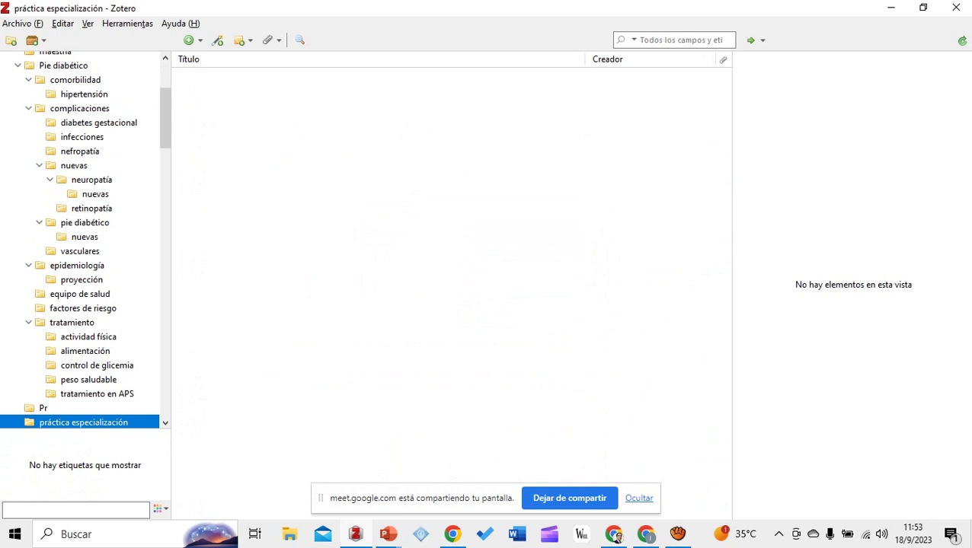
# Delete the mistakenly created "Pr" collection
pyautogui.rightClick(95, 408)
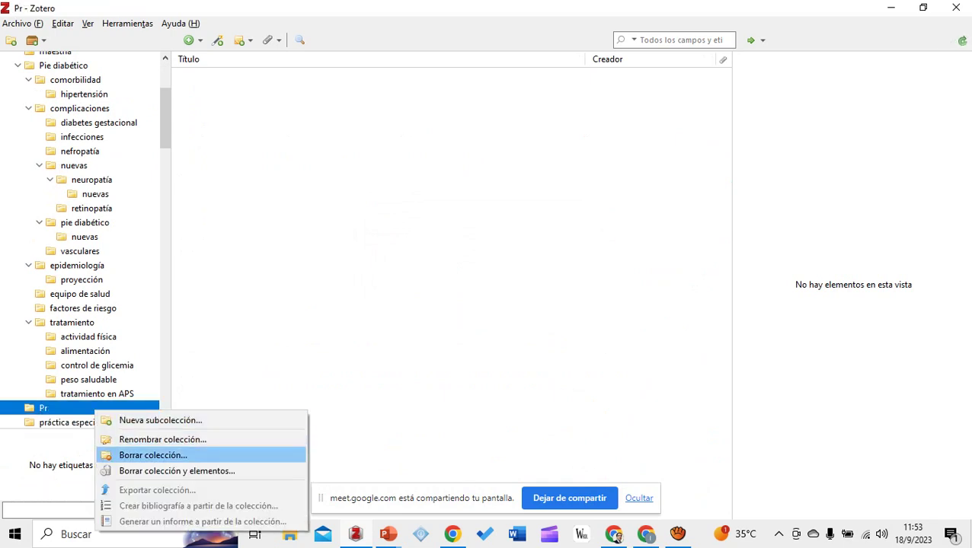
pyautogui.click(133, 452)
pyautogui.press('Return')
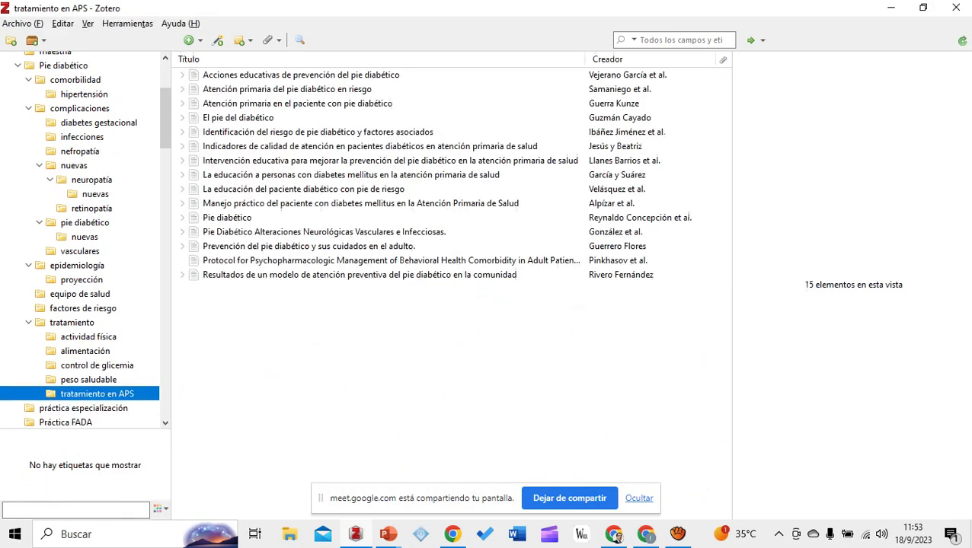
# Select the "práctica especialización" collection as the current one
pyautogui.press('Down')
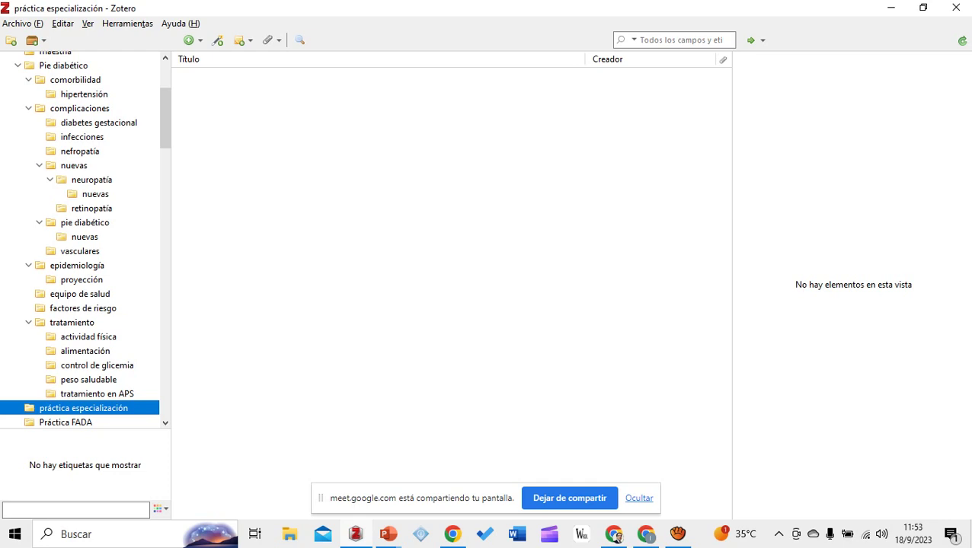
pyautogui.scroll(3, 84, 236)
pyautogui.scroll(-6, 84, 236)
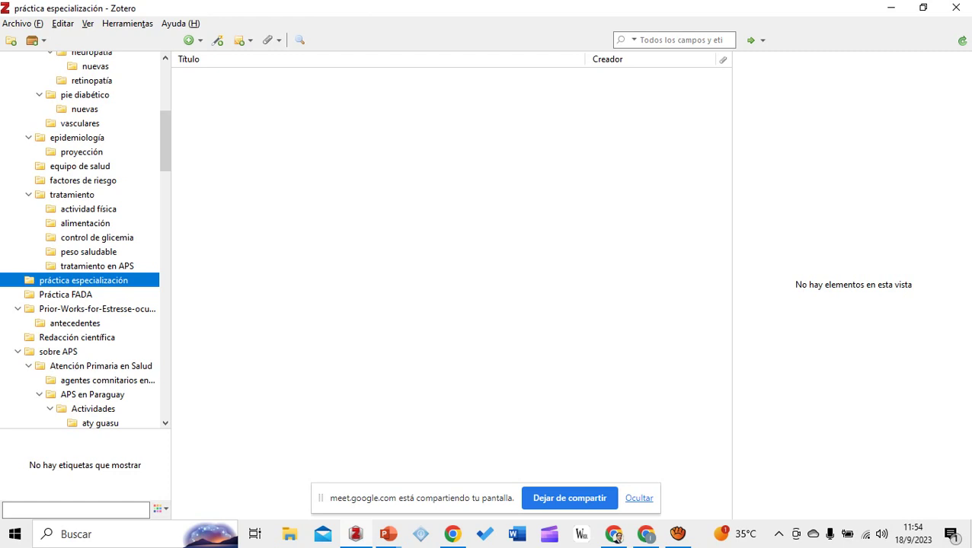
# Switch to the Google Académico page in Chrome and search for "autismo en niñez"
pyautogui.hotkey('alt', 'Tab')
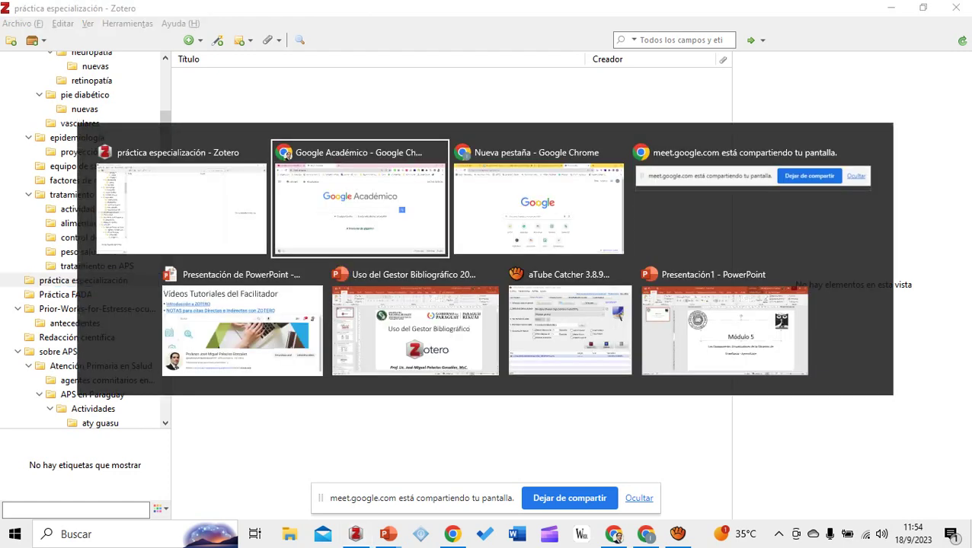
pyautogui.click(285, 155)
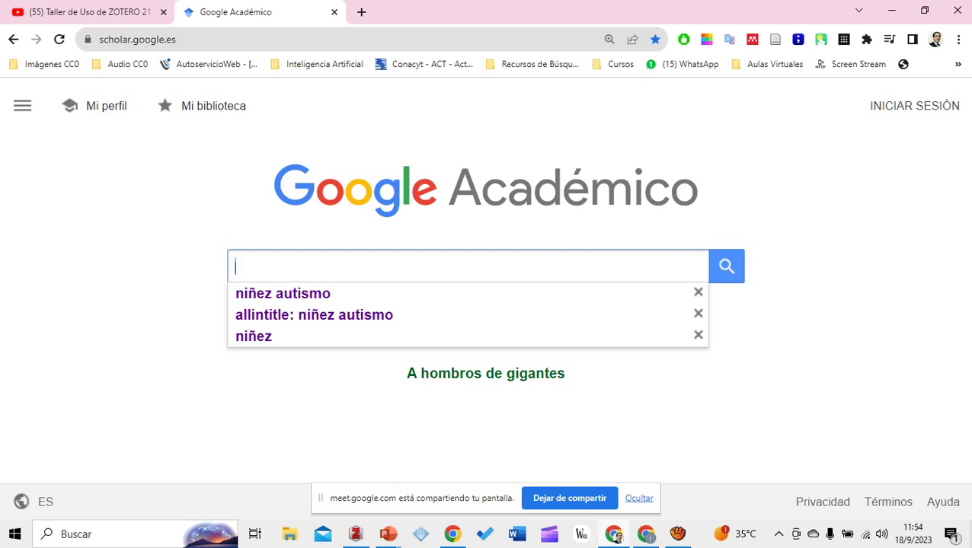
pyautogui.write('a')
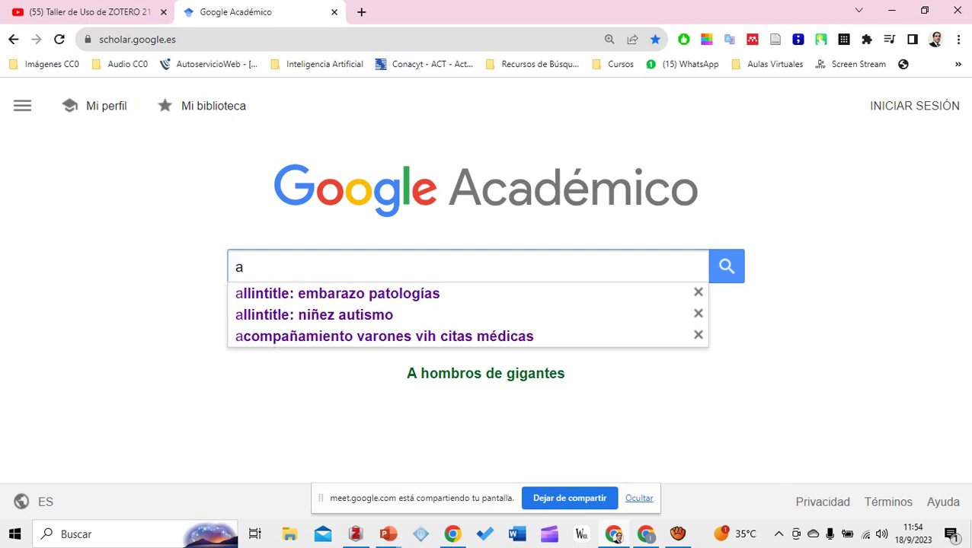
pyautogui.press('BackSpace')
pyautogui.write('autismo')
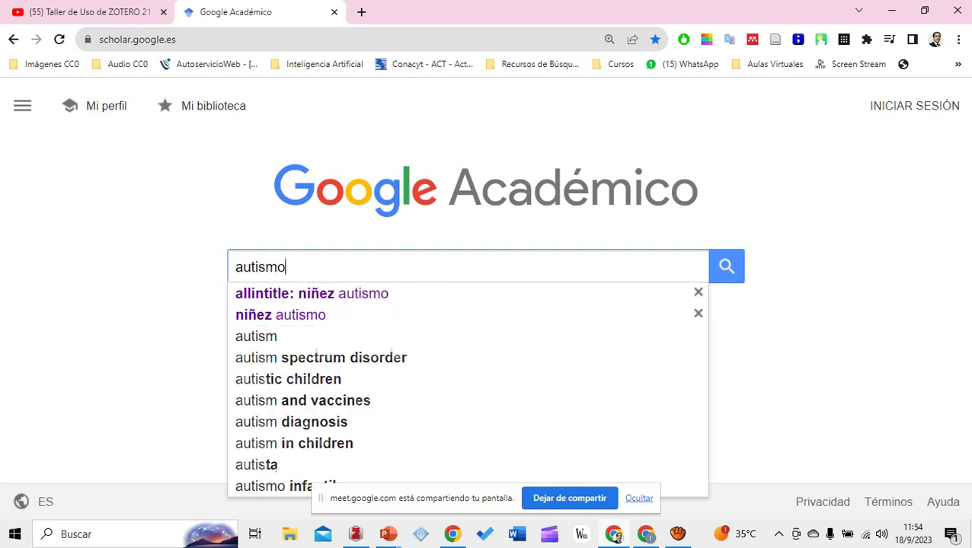
pyautogui.write(' en ni')
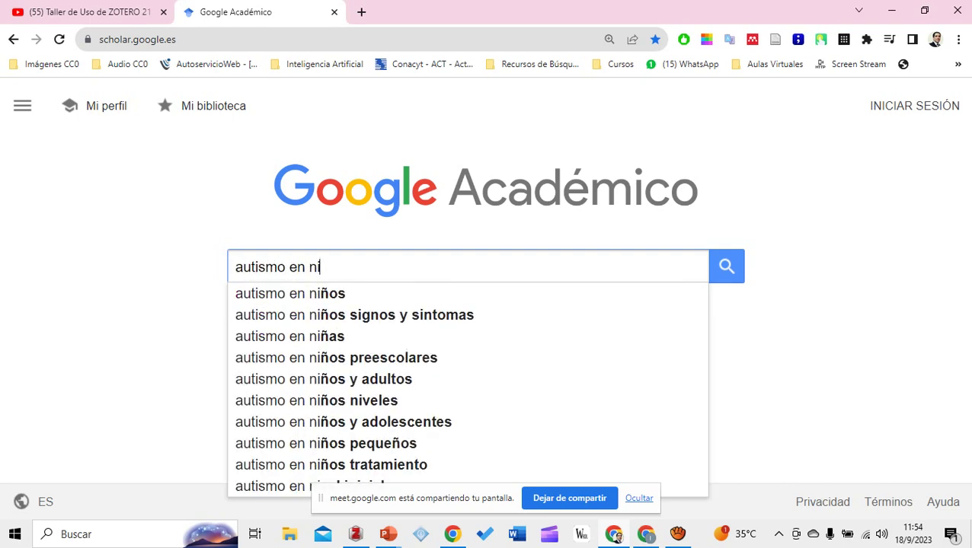
pyautogui.write('ñez')
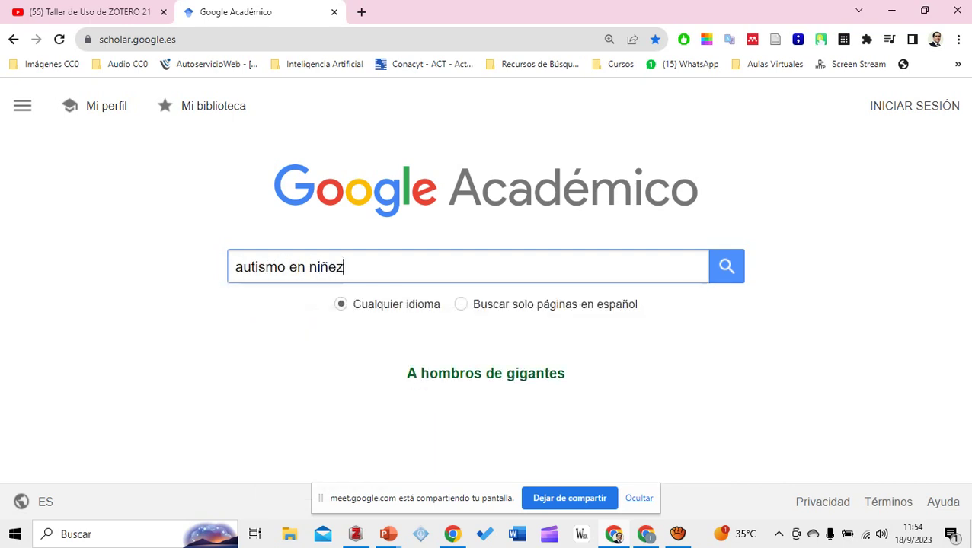
pyautogui.press('Return')
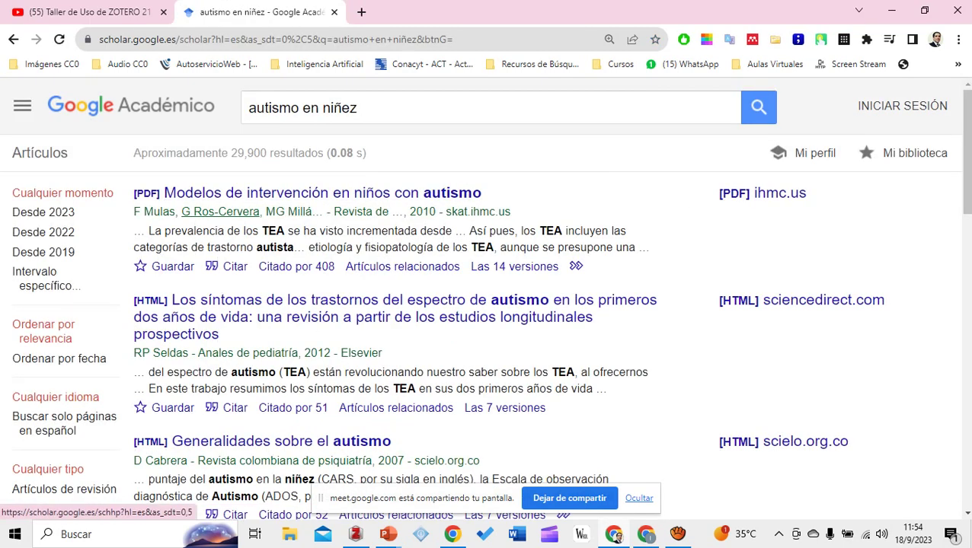
# Place the text cursor at the end of the "autismo en niñez" query in the Google Académico search
pyautogui.click(358, 107)
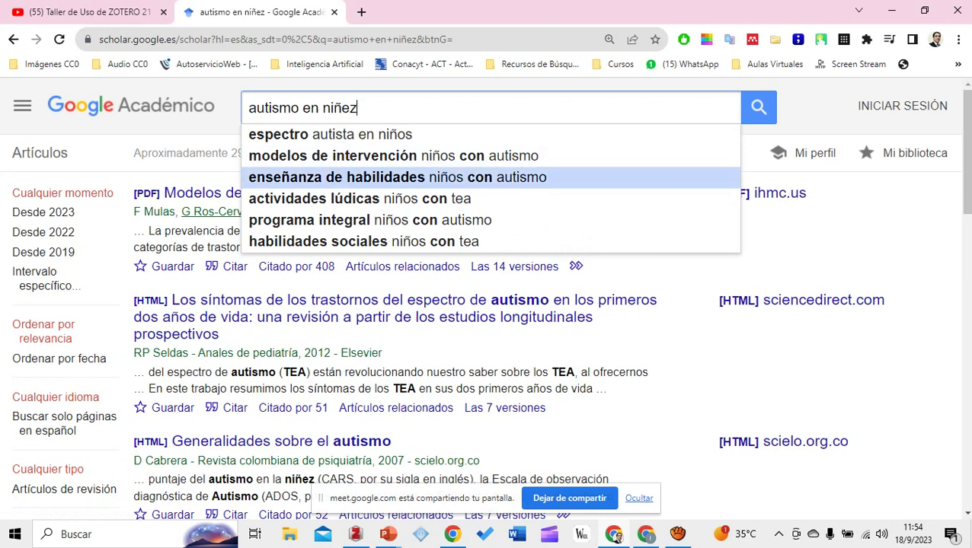
pyautogui.press('Escape')
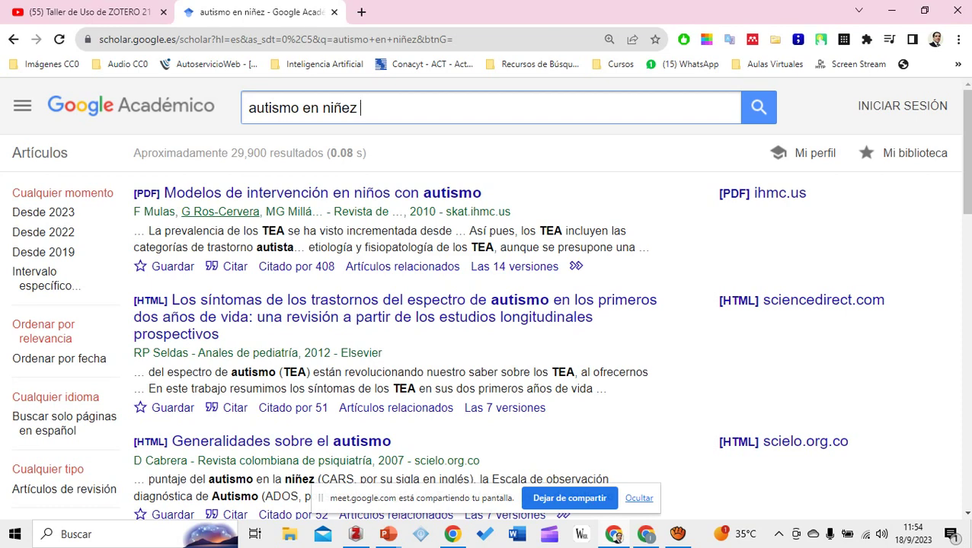
# Switch to Zotero and create a subcollection named "Diagnóstico" under "práctica especialización"
pyautogui.hotkey('alt', 'Tab')
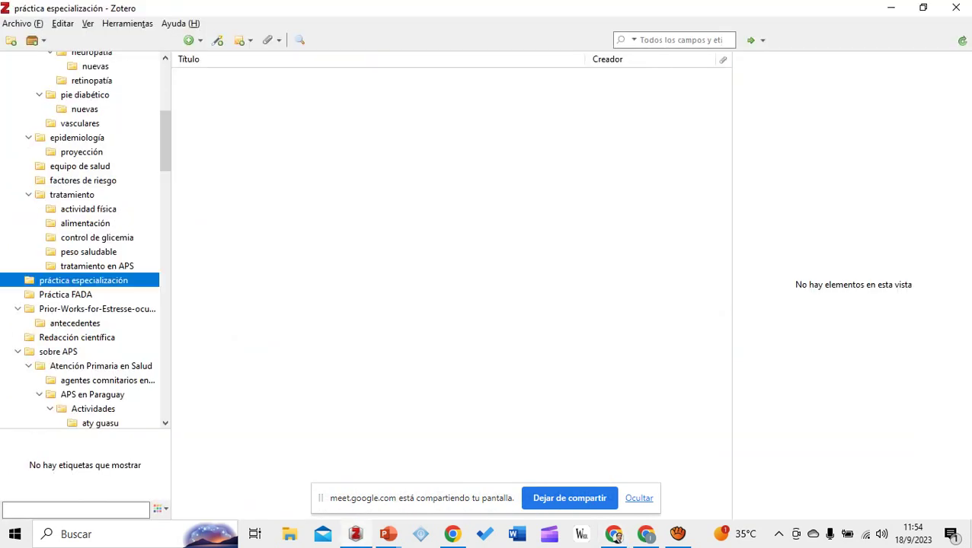
pyautogui.rightClick(115, 279)
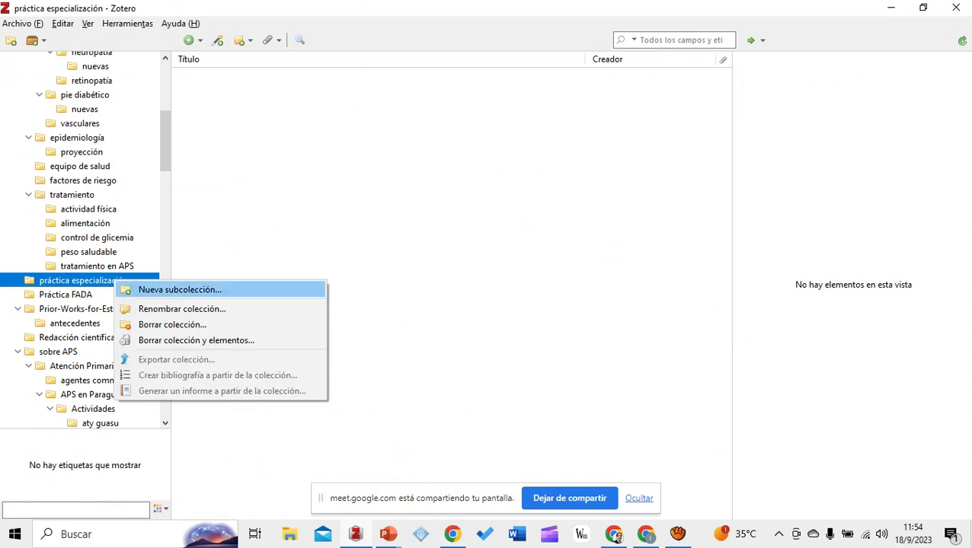
pyautogui.press('Return')
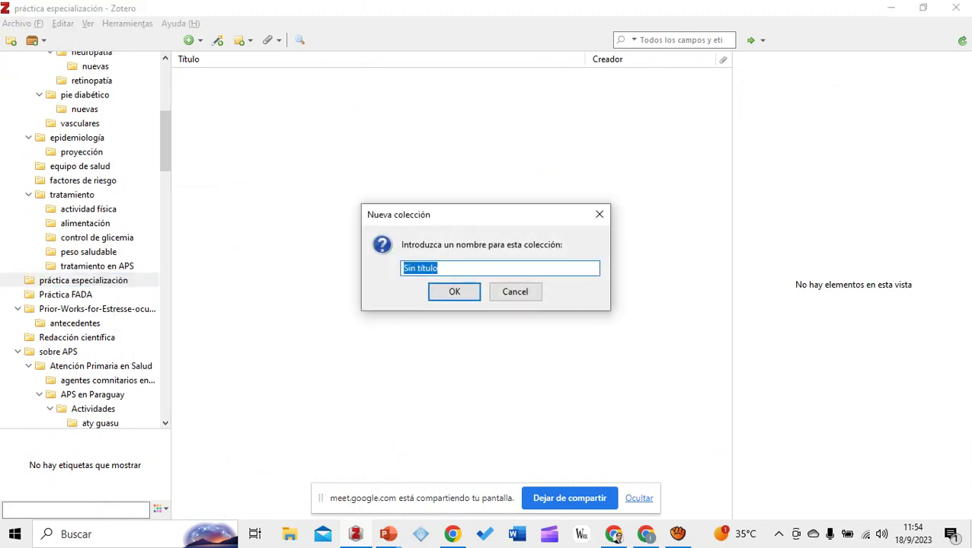
pyautogui.write('Diagnóstico')
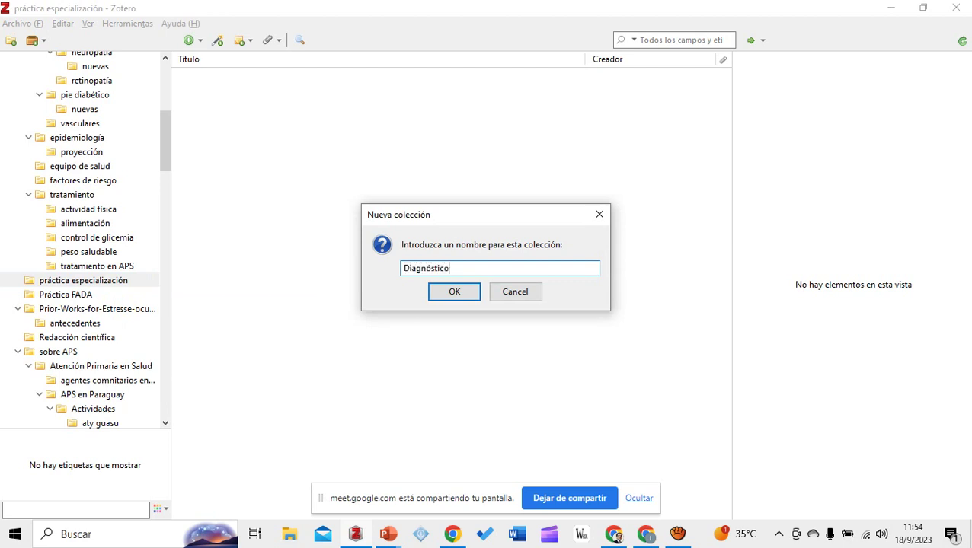
pyautogui.press('Return')
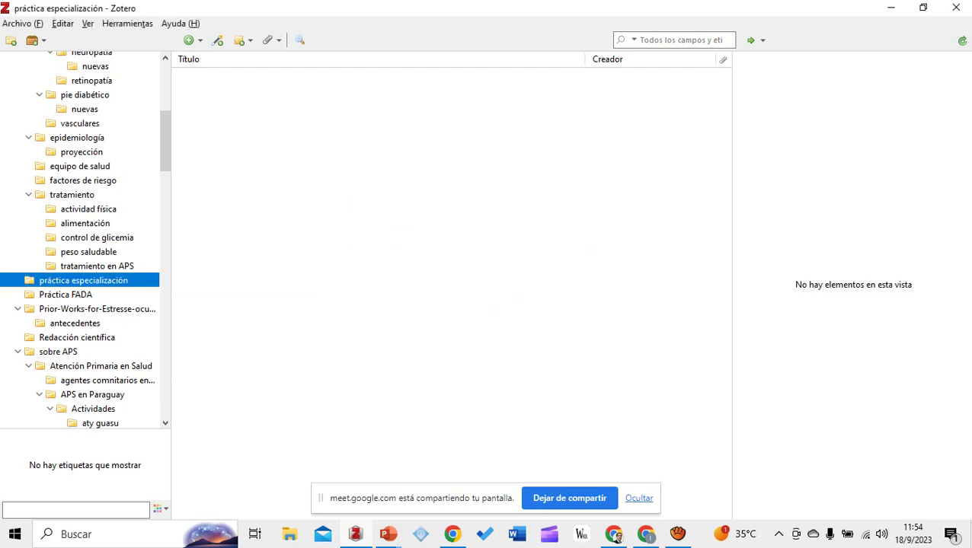
# Create a second subcollection named "TRatamiento" under "práctica especialización"
pyautogui.press('Left')
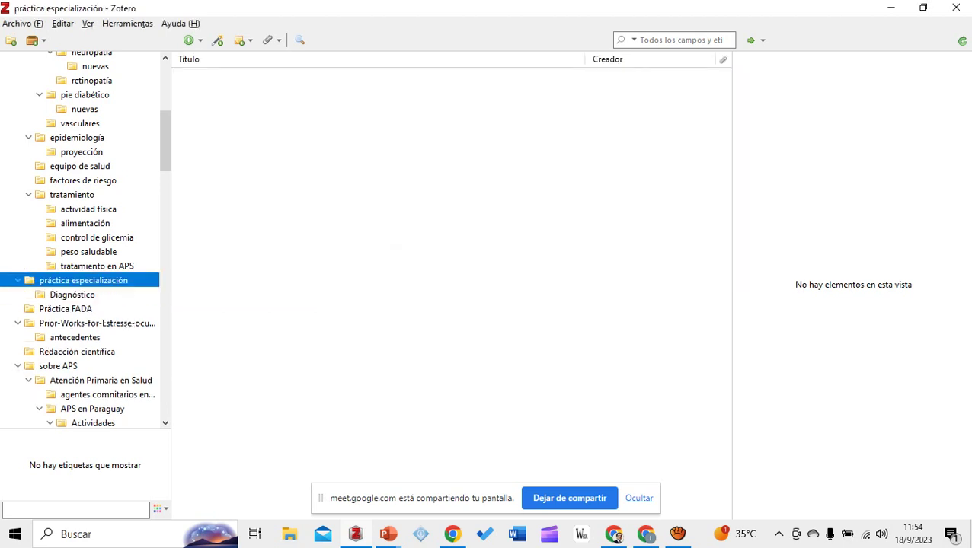
pyautogui.press('Menu')
pyautogui.press('Down')
pyautogui.press('Return')
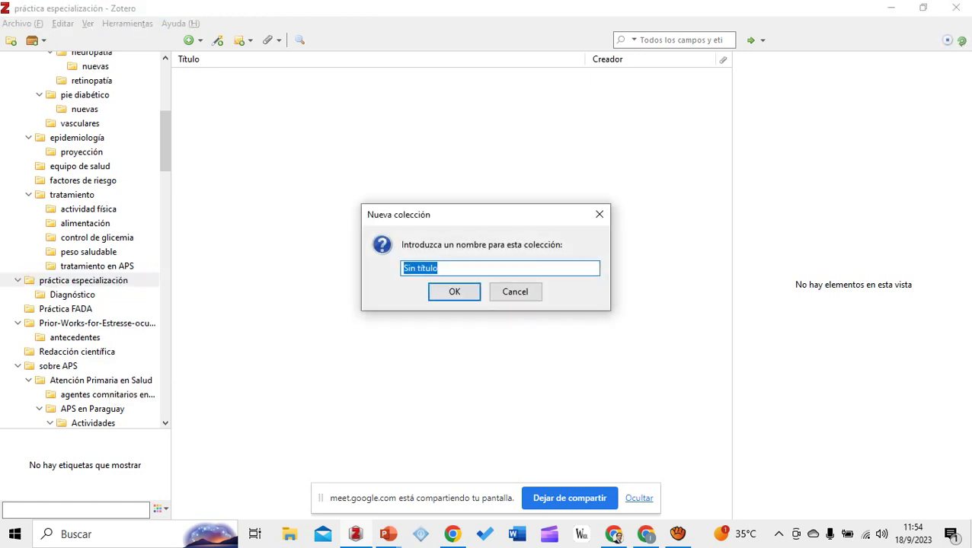
pyautogui.write('TRatamiento')
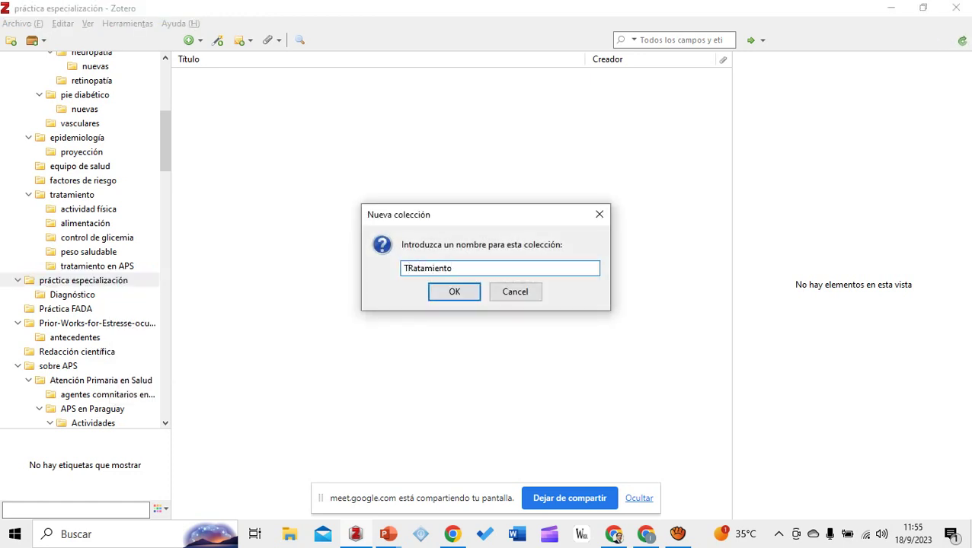
pyautogui.press('Return')
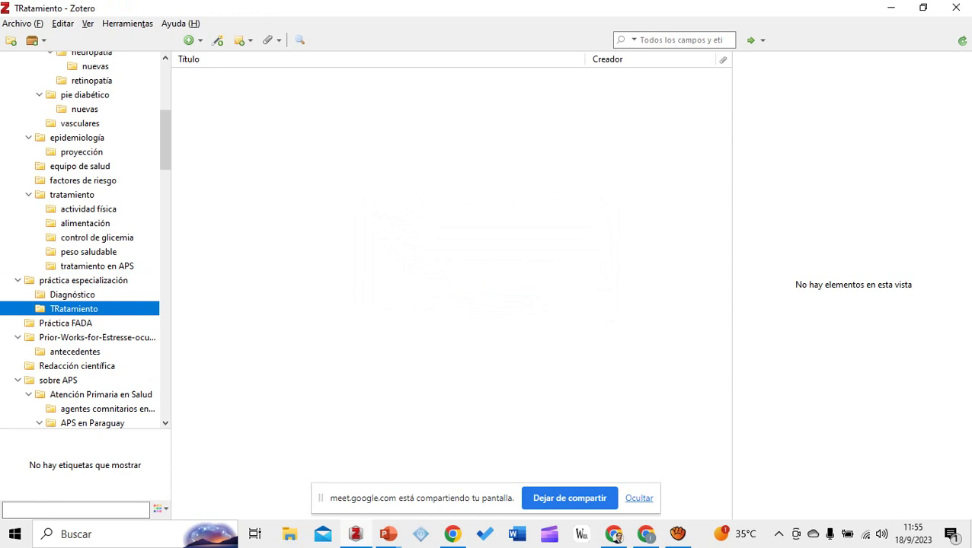
# Add another subcollection named "Prevención" under "práctica especialización"
pyautogui.press('Left')
pyautogui.press('Menu')
pyautogui.press('Down')
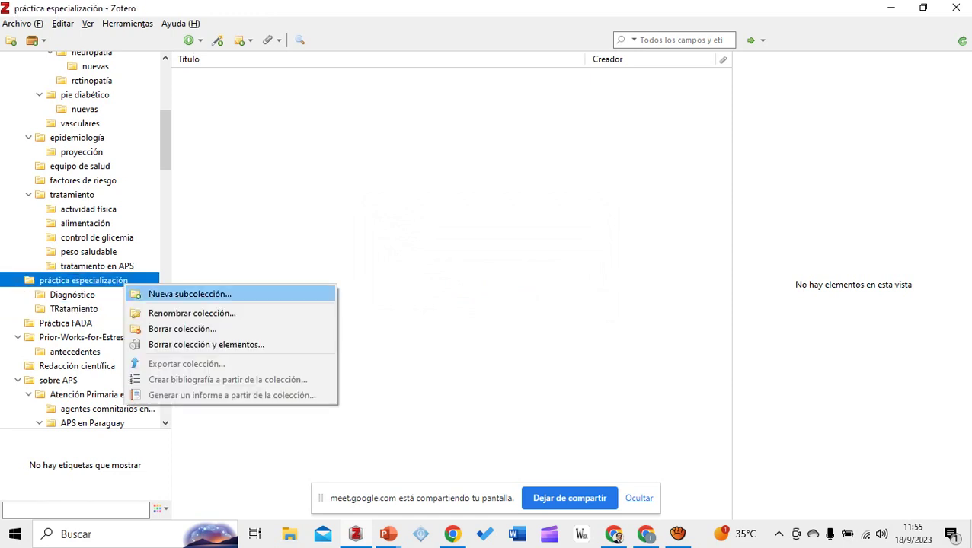
pyautogui.press('Return')
pyautogui.write('P')
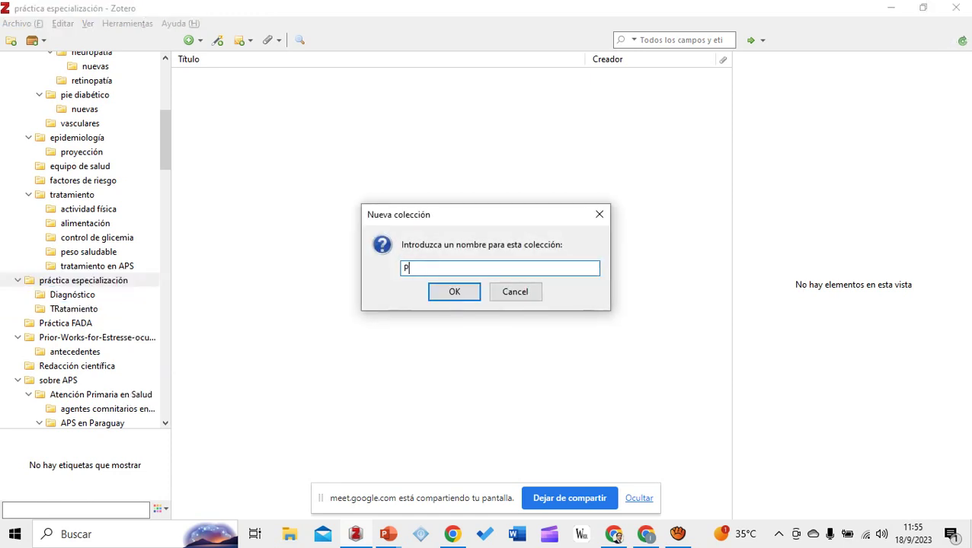
pyautogui.write('revención')
pyautogui.press('Return')
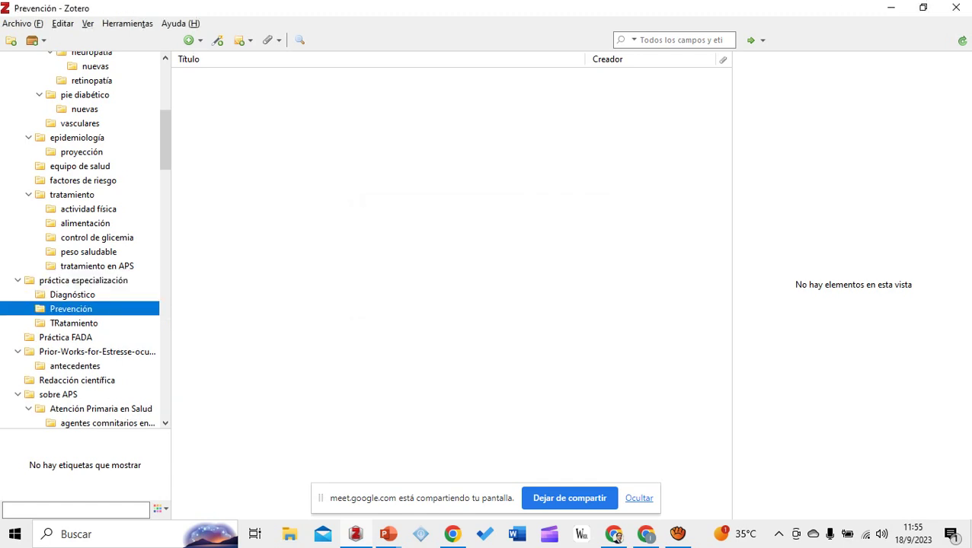
# Add a "reahibilitación" subcollection under "práctica especialización", and make the "Diagnóstico" subcollection the current one
pyautogui.press('Left')
pyautogui.press('Menu')
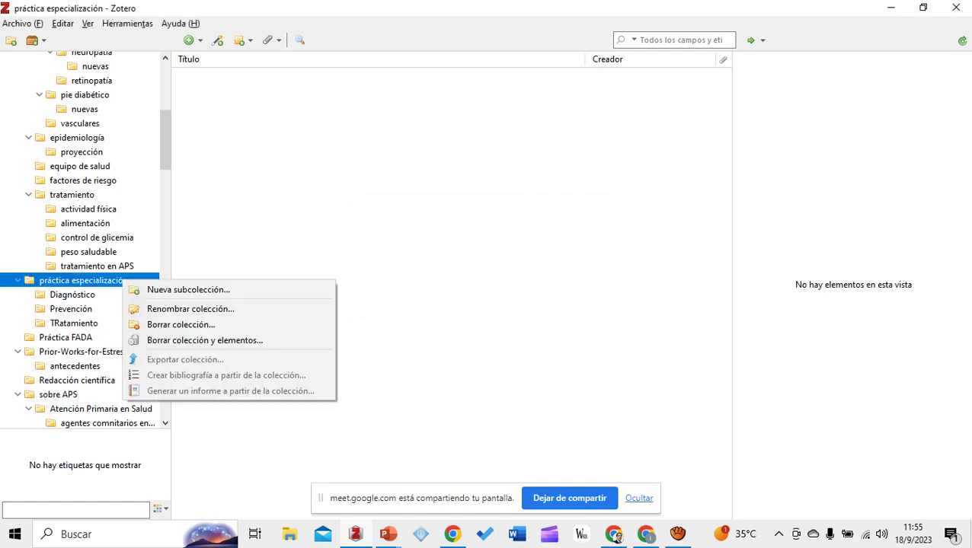
pyautogui.press('Down')
pyautogui.press('Return')
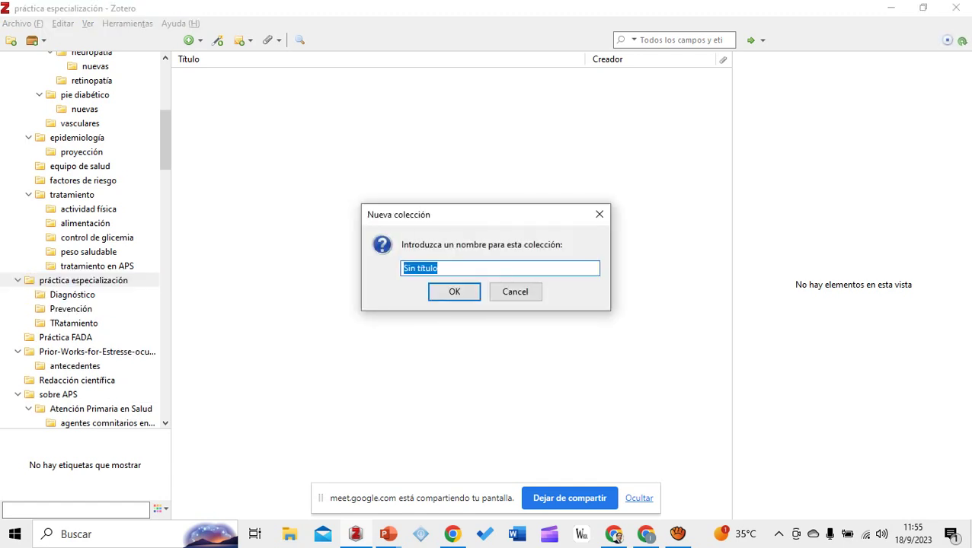
pyautogui.write('reahibilitació')
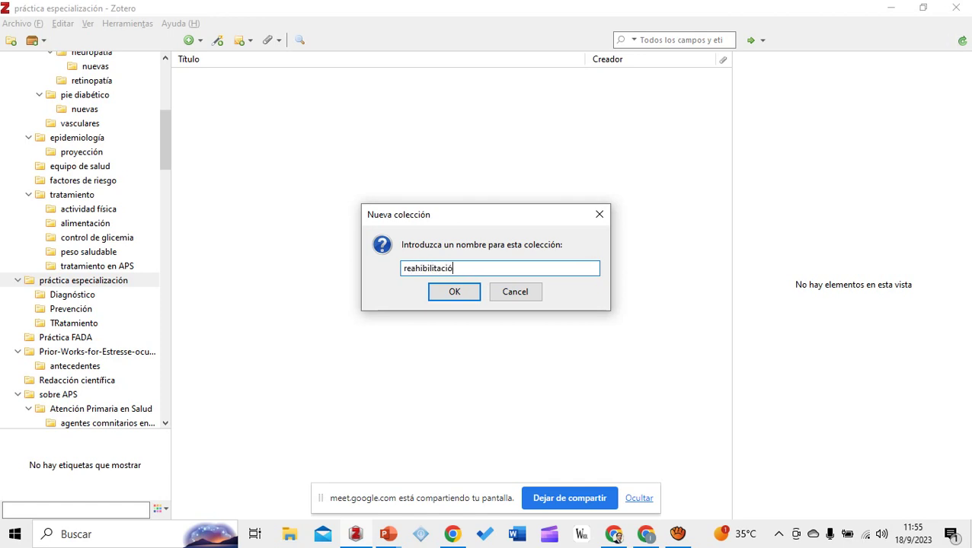
pyautogui.write('n')
pyautogui.press('Return')
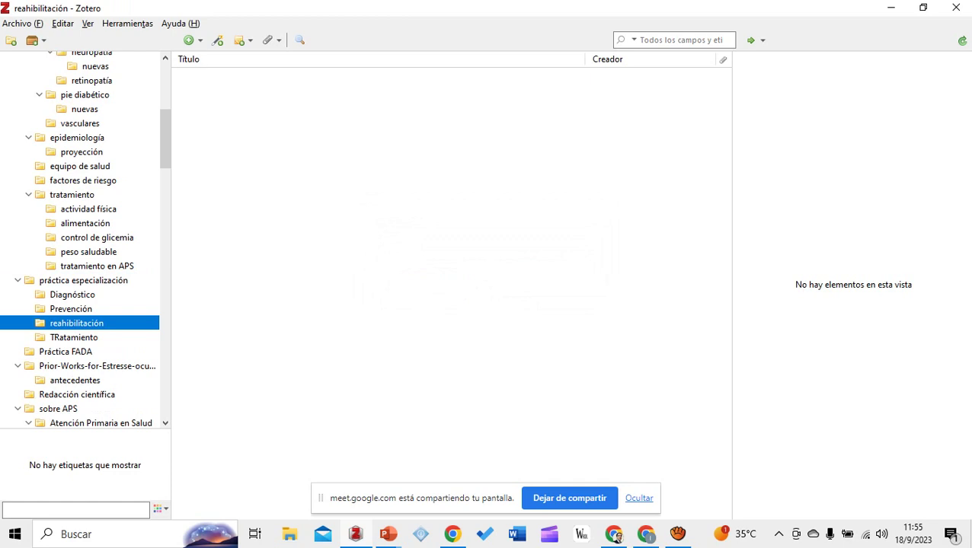
pyautogui.press('Up')
pyautogui.press('Up')
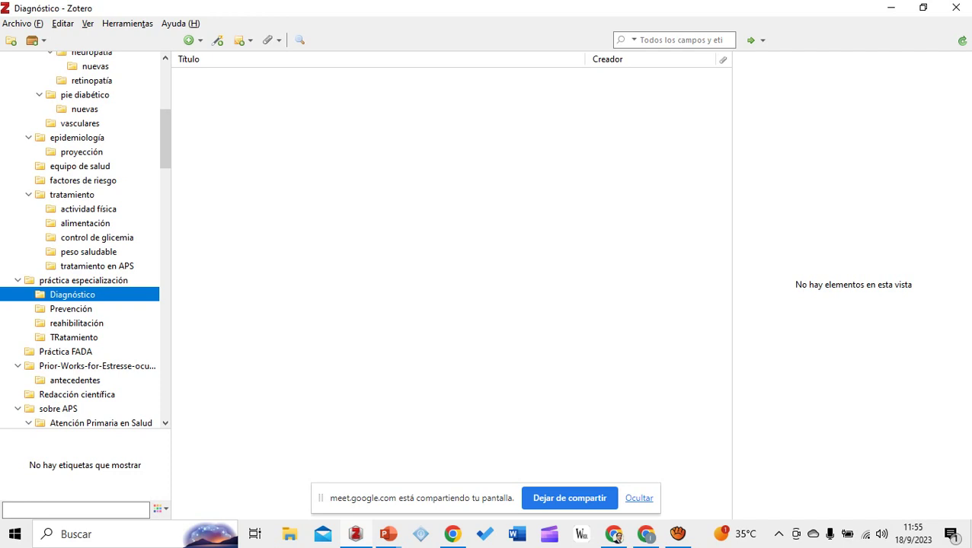
# Switch to Chrome, extend the Google Académico search with "diagnóstico" in quotation marks, and accept the suggested spelling with "niños"
pyautogui.hotkey('alt', 'Tab')
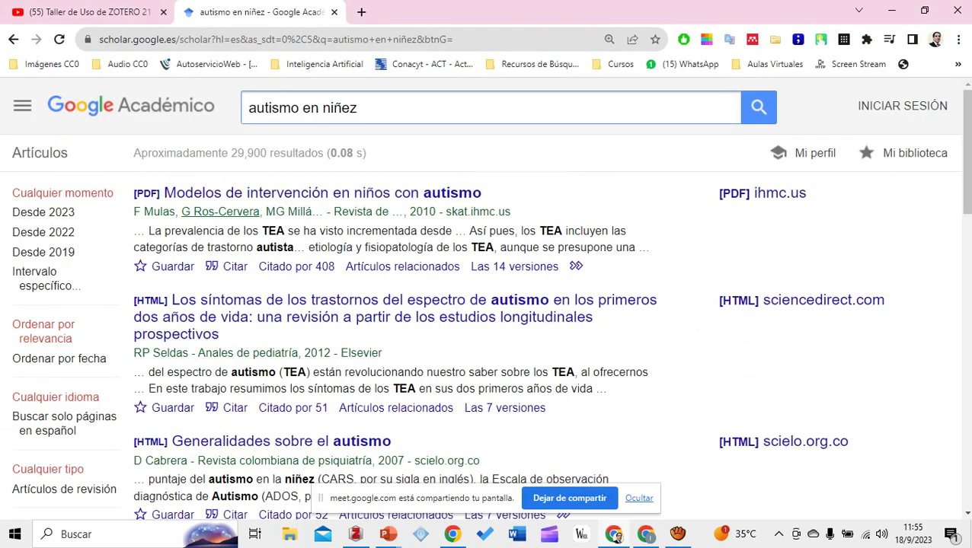
pyautogui.write('"diagnóstic')
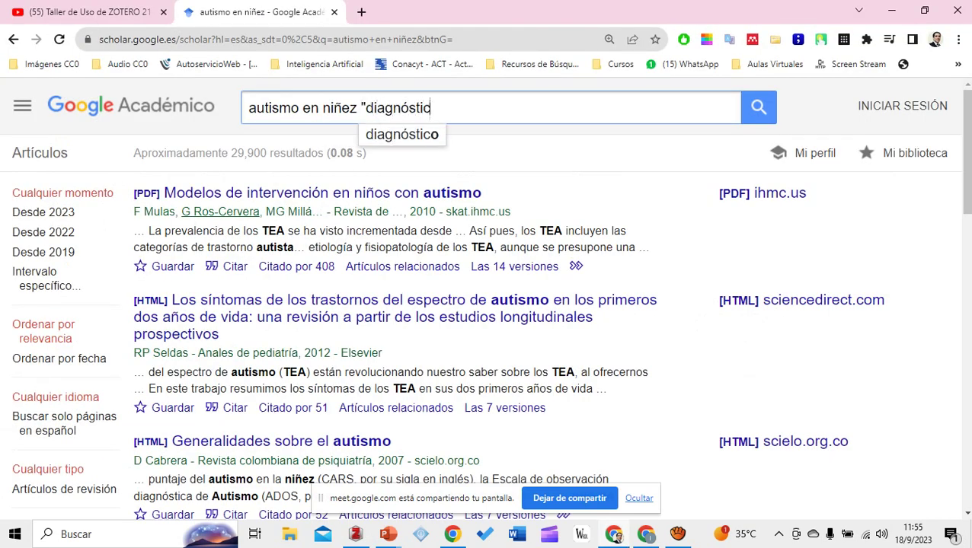
pyautogui.write('o')
pyautogui.press('Return')
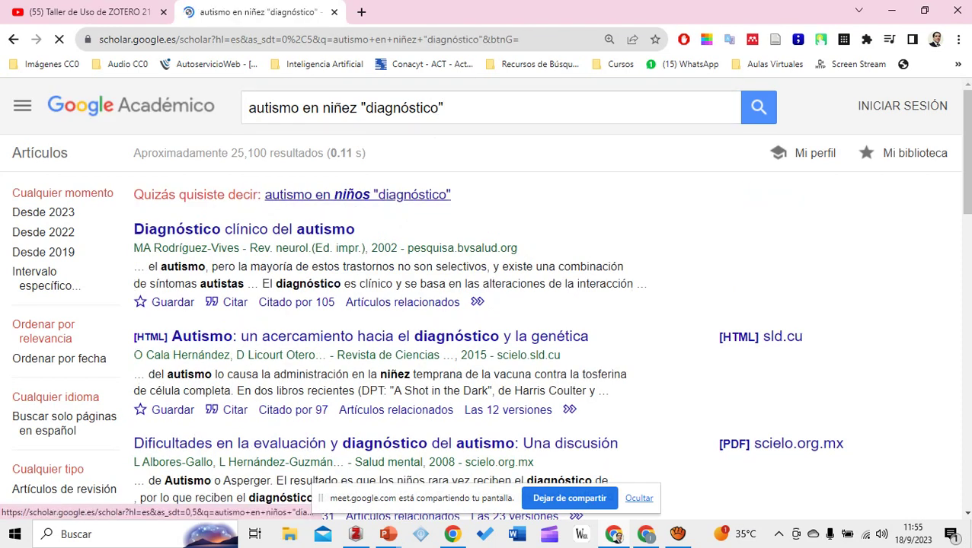
pyautogui.click(327, 195)
# Use the advanced search to find "autismo en niños diagnóstico" only in article titles
pyautogui.click(22, 105)
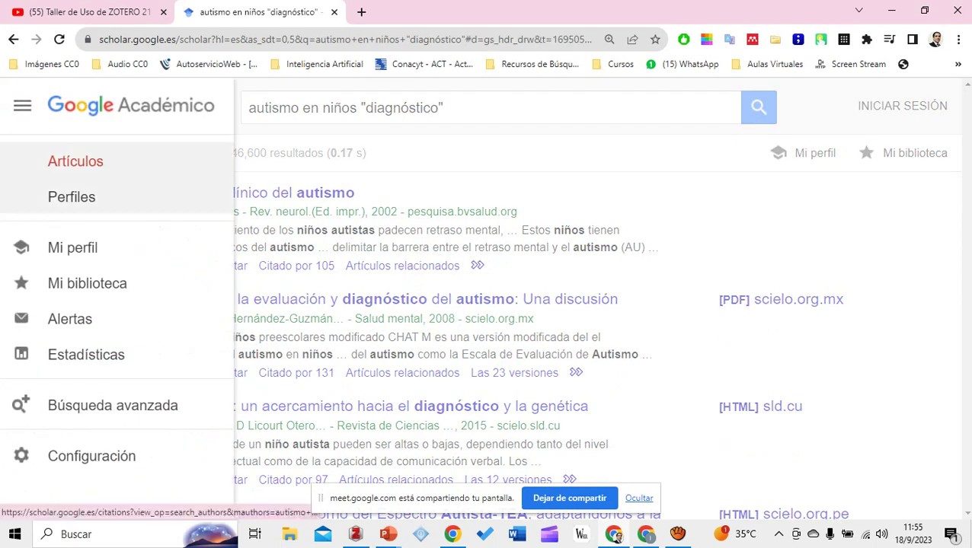
pyautogui.click(91, 405)
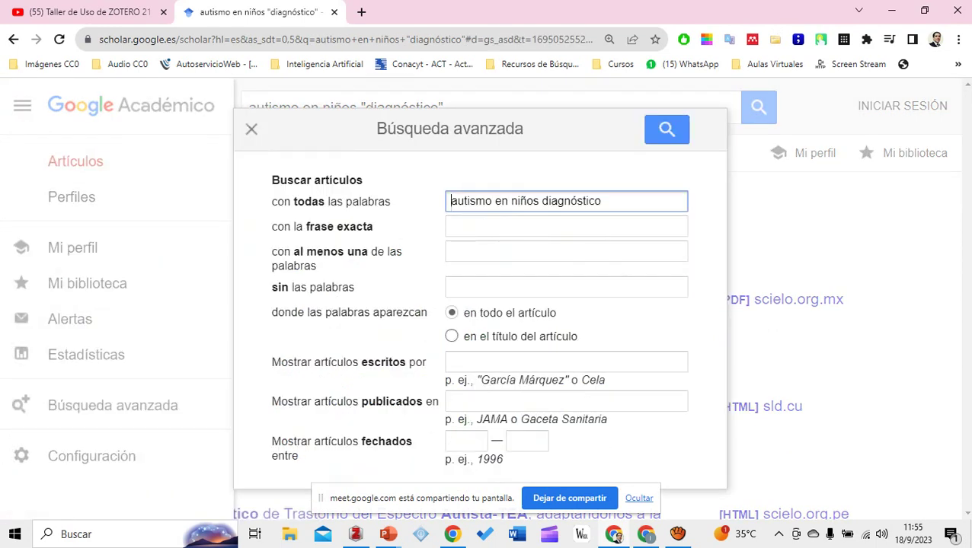
pyautogui.click(451, 336)
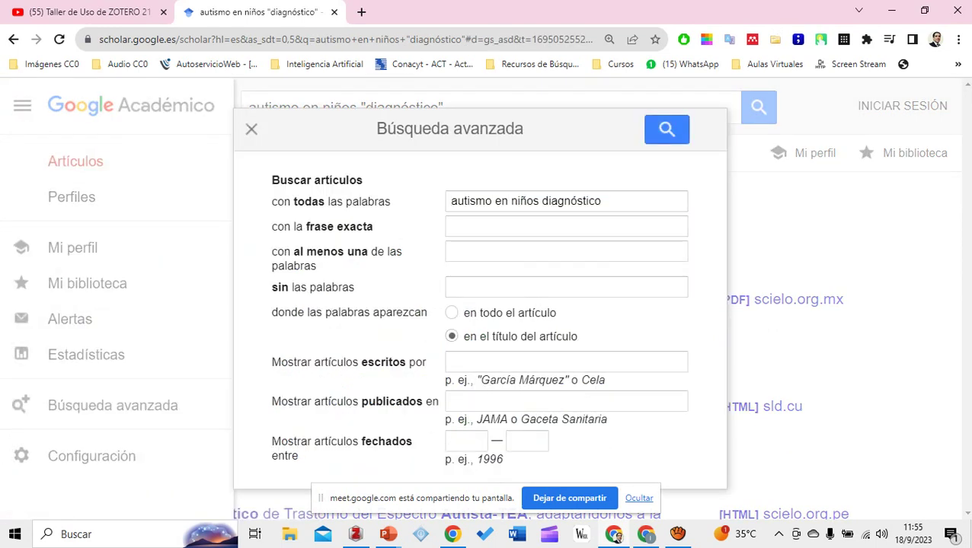
pyautogui.click(666, 129)
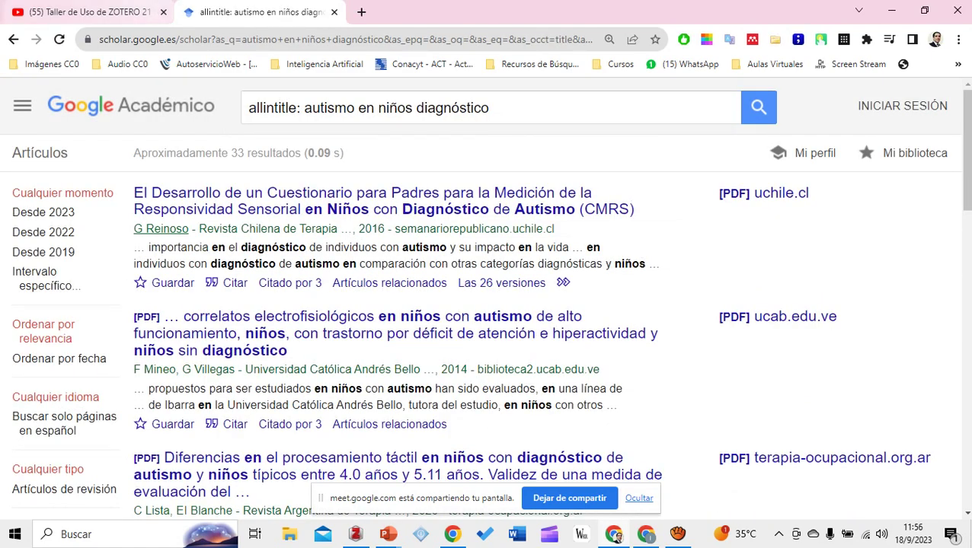
# Open the results "El Desarrollo de un Cuestionario para Padres…" and "Relación entre el control inhibitorio y las conductas repetitivas…" in new tabs
pyautogui.rightClick(371, 208)
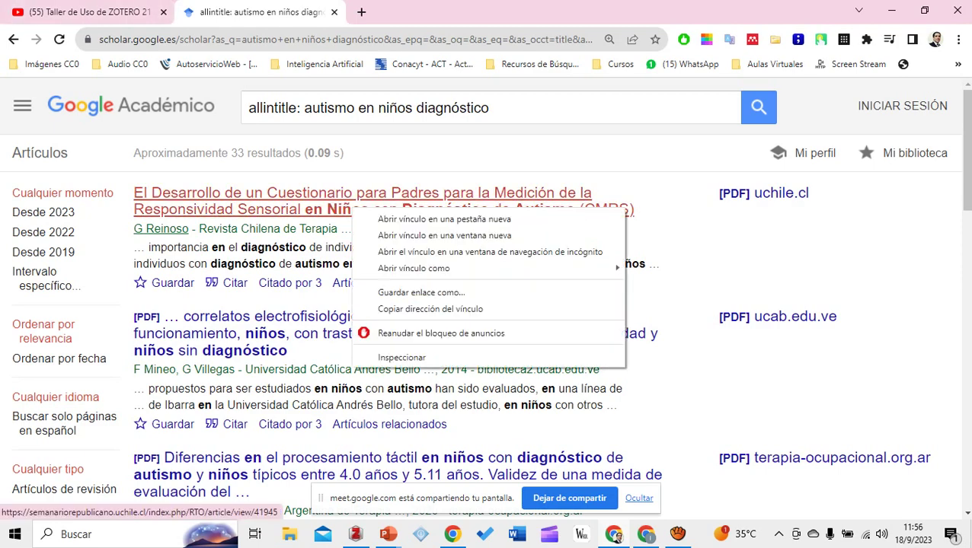
pyautogui.click(426, 219)
pyautogui.scroll(-5, 396, 332)
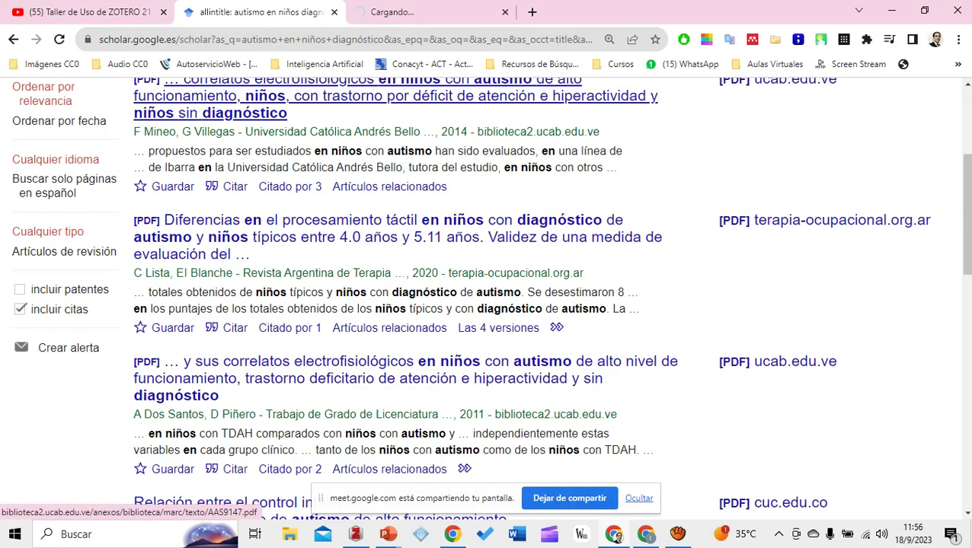
pyautogui.scroll(-3, 361, 274)
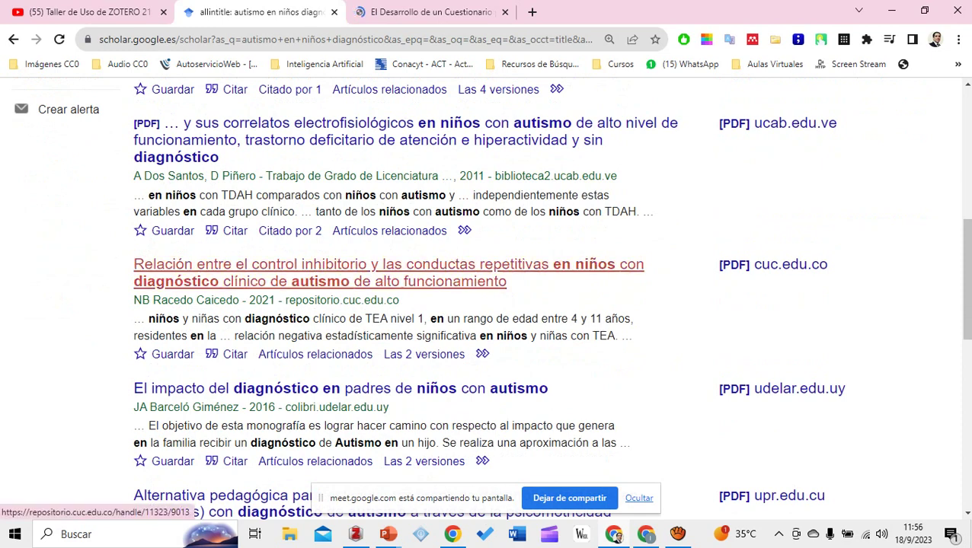
pyautogui.rightClick(361, 273)
pyautogui.click(411, 282)
# Open the result "El impacto del diagnóstico en padres de niños con autismo" in a new tab
pyautogui.scroll(-3, 396, 297)
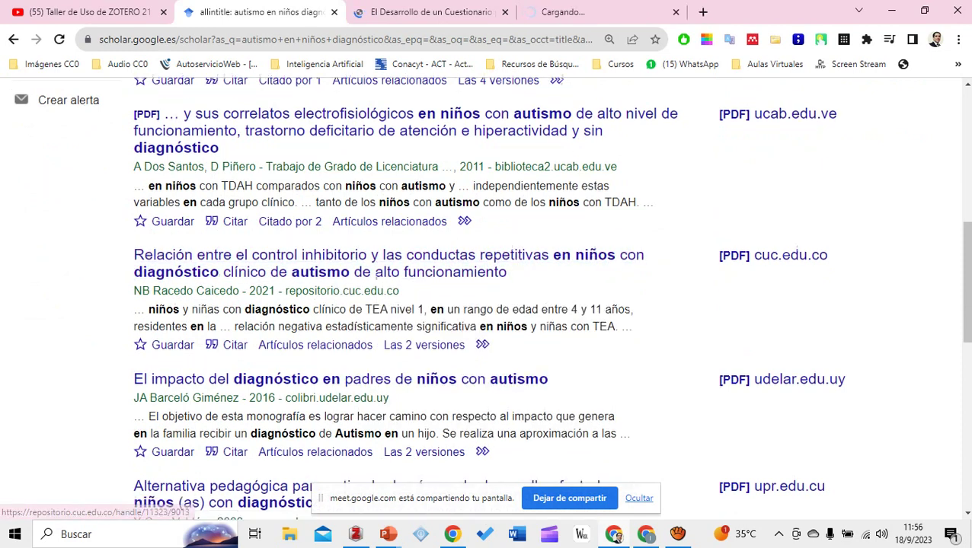
pyautogui.rightClick(343, 272)
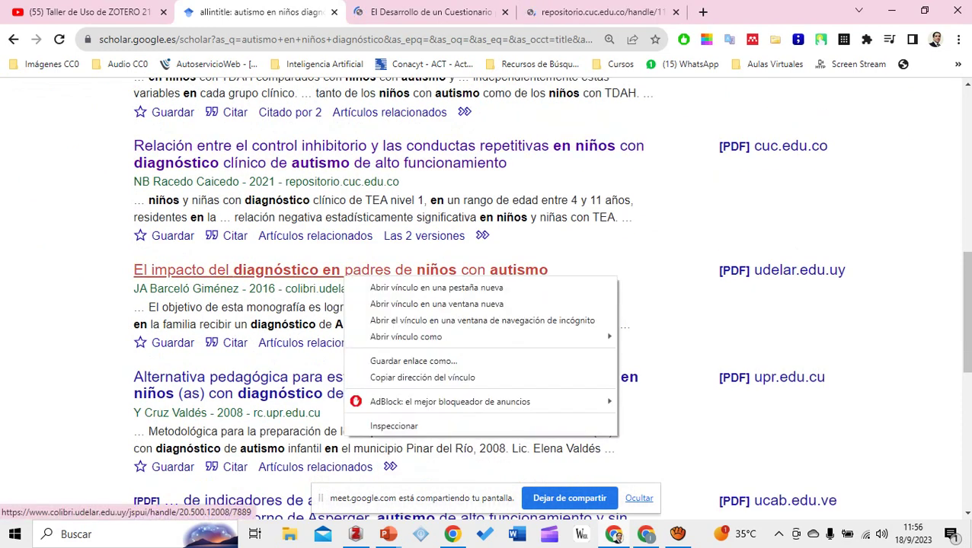
pyautogui.click(427, 287)
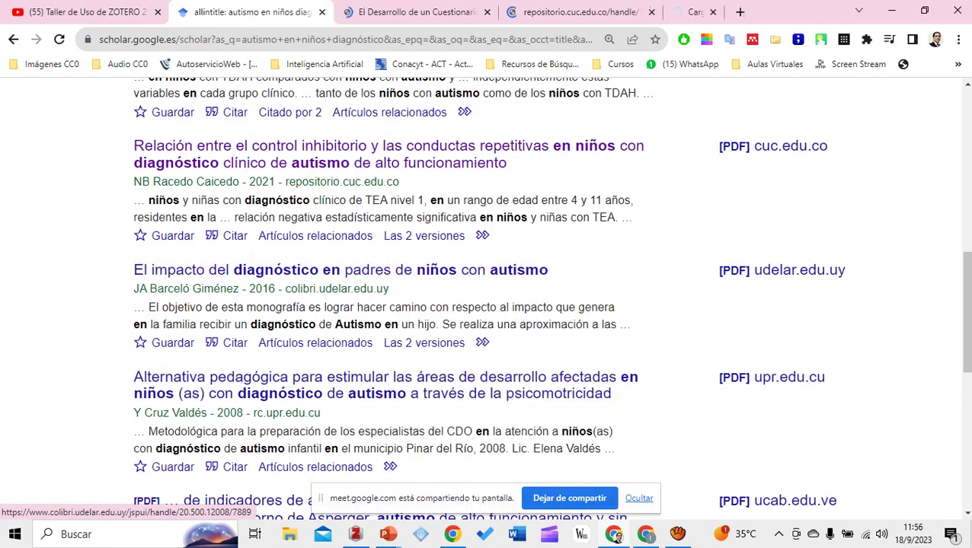
# Look through the remaining results on the page, and switch to the tab of the article "El Desarrollo de un Cuestionario para Padres…"
pyautogui.scroll(-6, 426, 289)
pyautogui.scroll(-6, 396, 297)
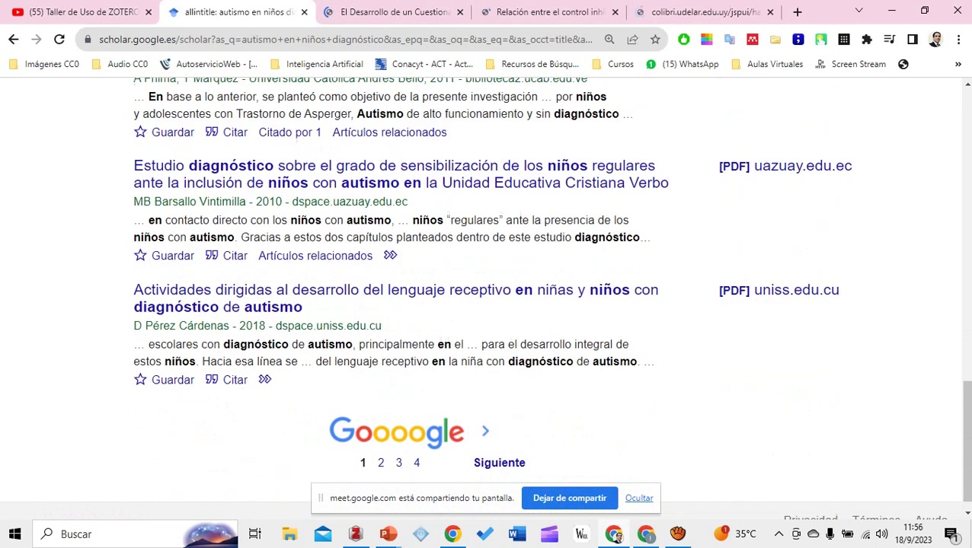
pyautogui.rightClick(344, 166)
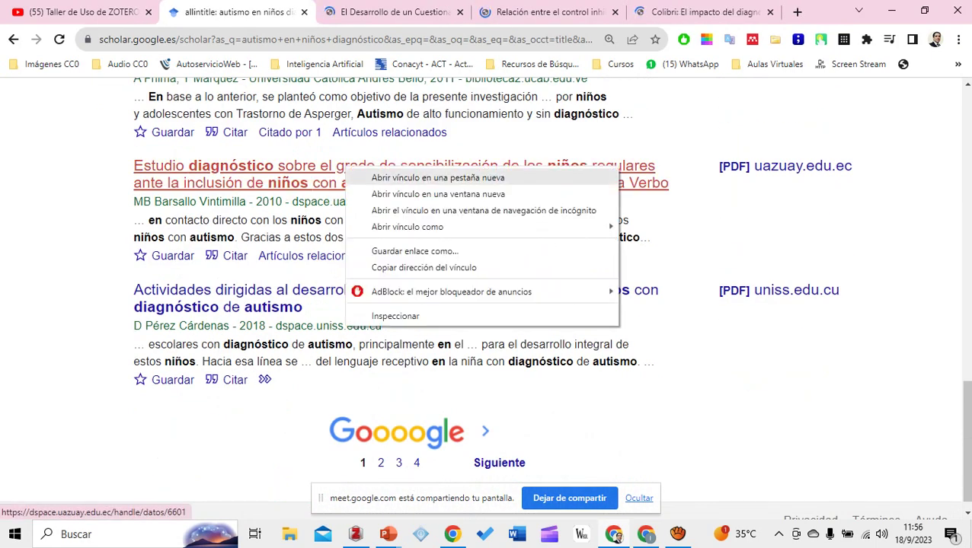
pyautogui.hotkey('ctrl', 'Tab')
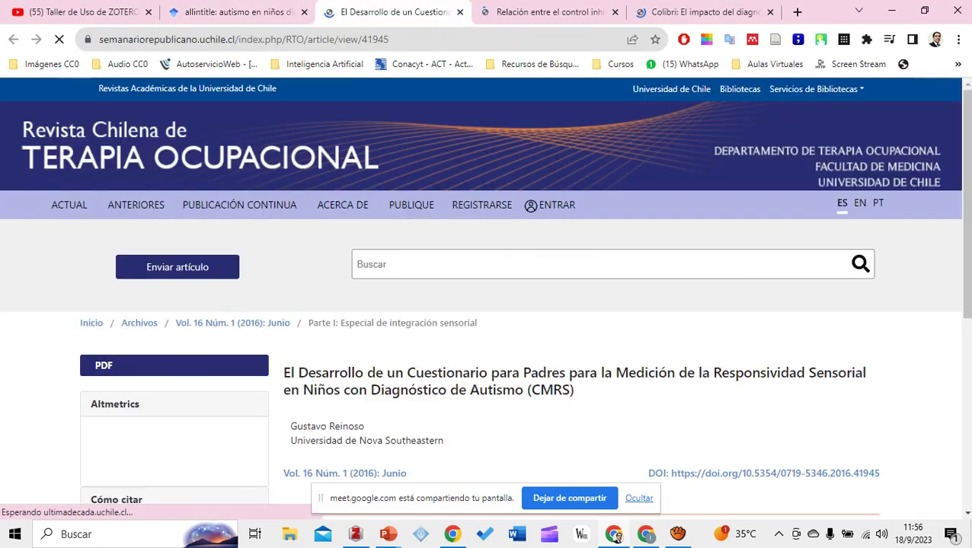
# Look over the article page of "El Desarrollo de un Cuestionario para Padres…" and save it to the Zotero subcollection Diagnóstico
pyautogui.scroll(-5, 488, 305)
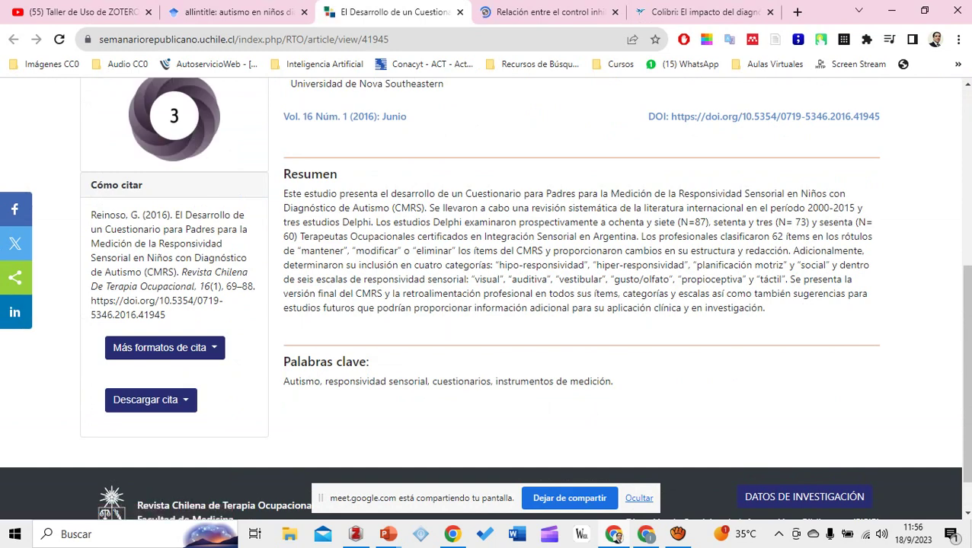
pyautogui.scroll(2, 487, 305)
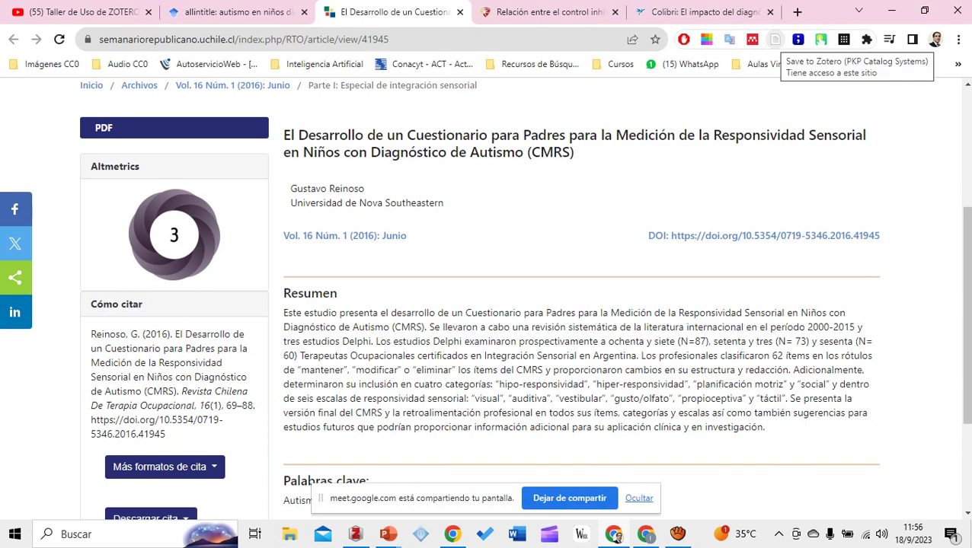
pyautogui.click(775, 39)
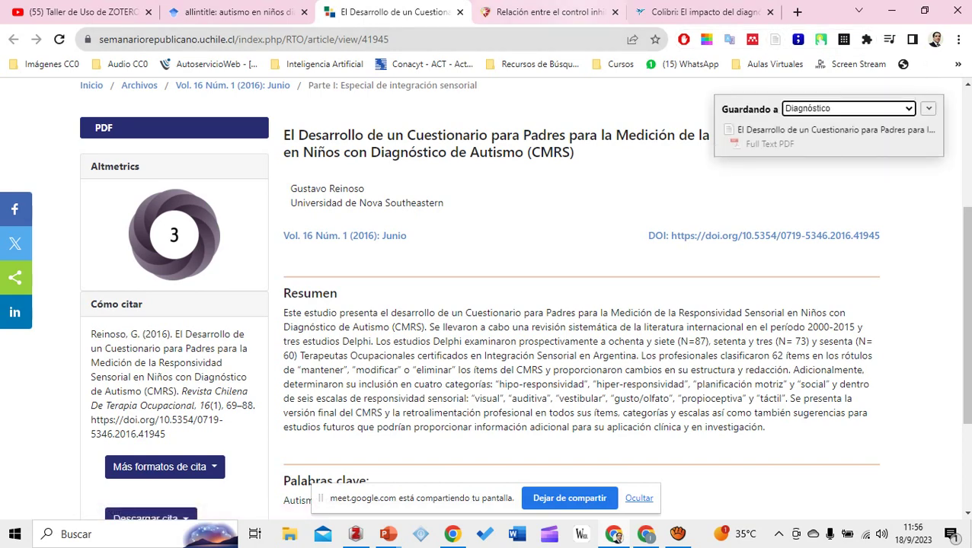
# Save "Relación entre el control inhibitorio y las conductas repetitivas…" and "El impacto del diagnóstico en padres de niños con autismo" to Diagnóstico
pyautogui.click(549, 12)
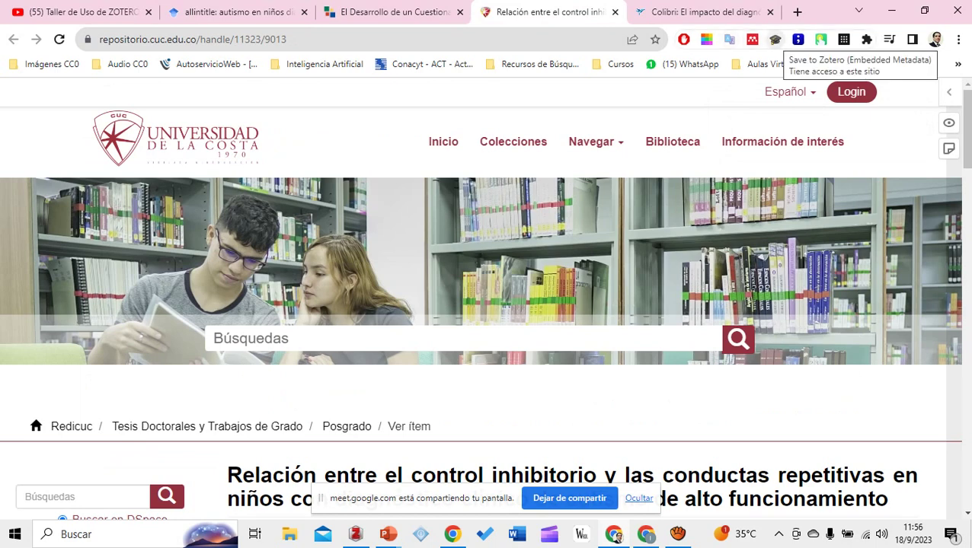
pyautogui.click(775, 39)
pyautogui.click(708, 17)
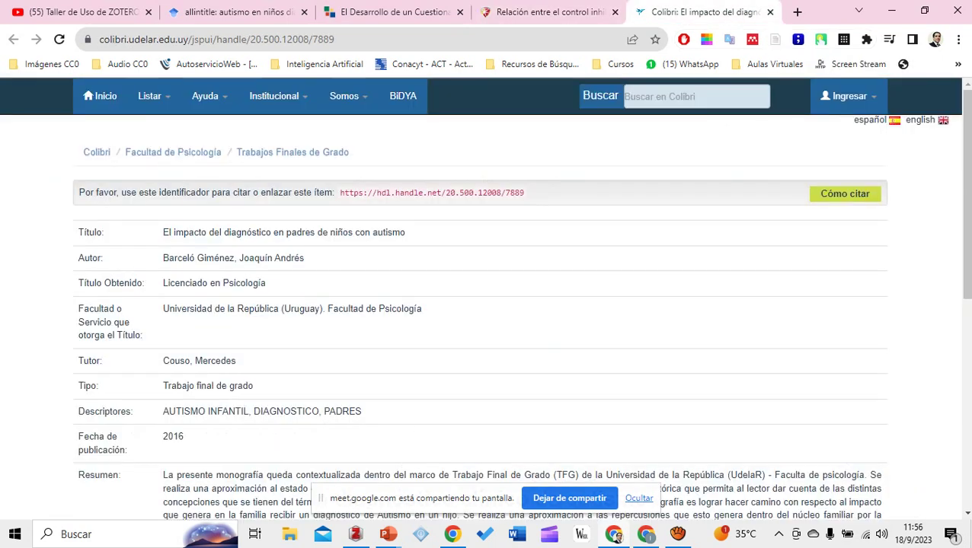
pyautogui.click(774, 39)
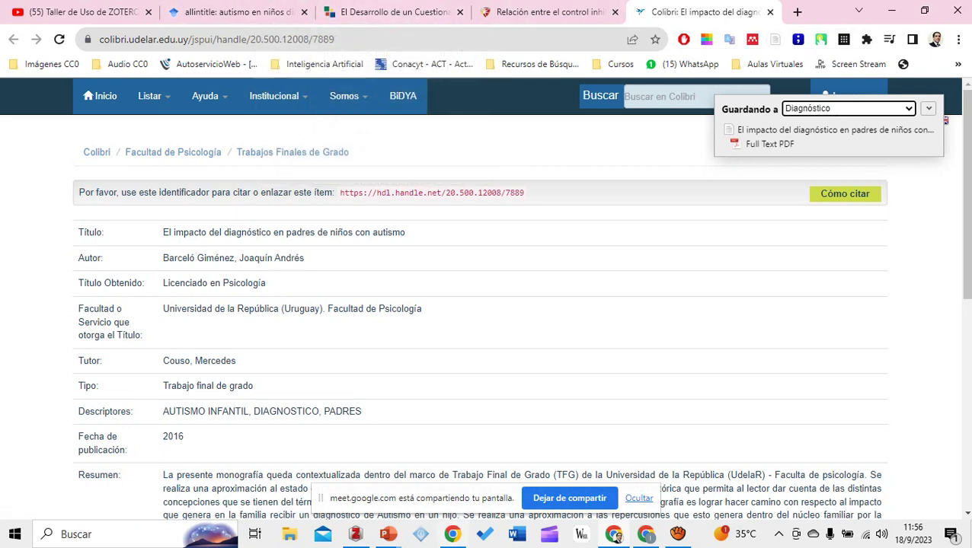
# Switch to Zotero, make TRatamiento under "práctica especialización" the active subcollection, and return to Chrome
pyautogui.click(614, 534)
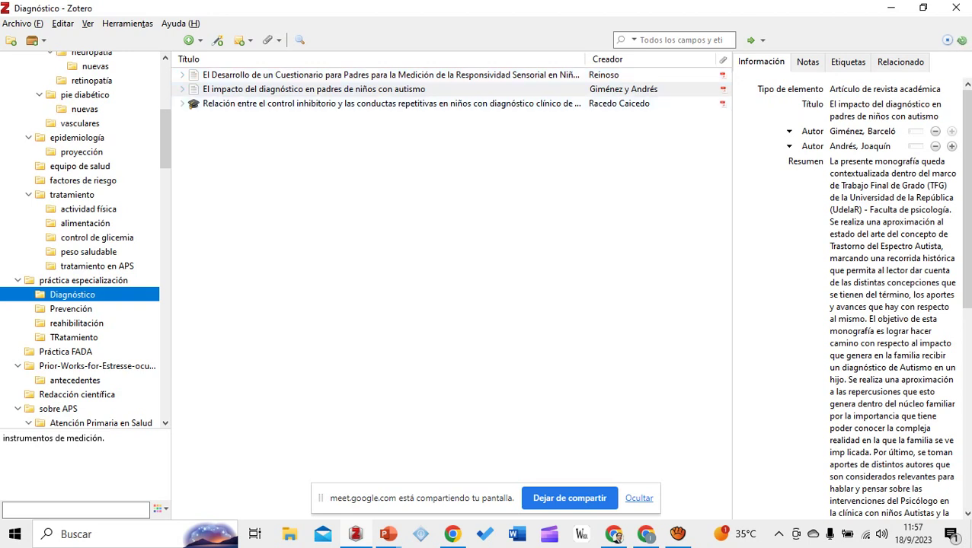
pyautogui.press('Down')
pyautogui.press('Down')
pyautogui.press('Down')
pyautogui.hotkey('alt', 'Tab')
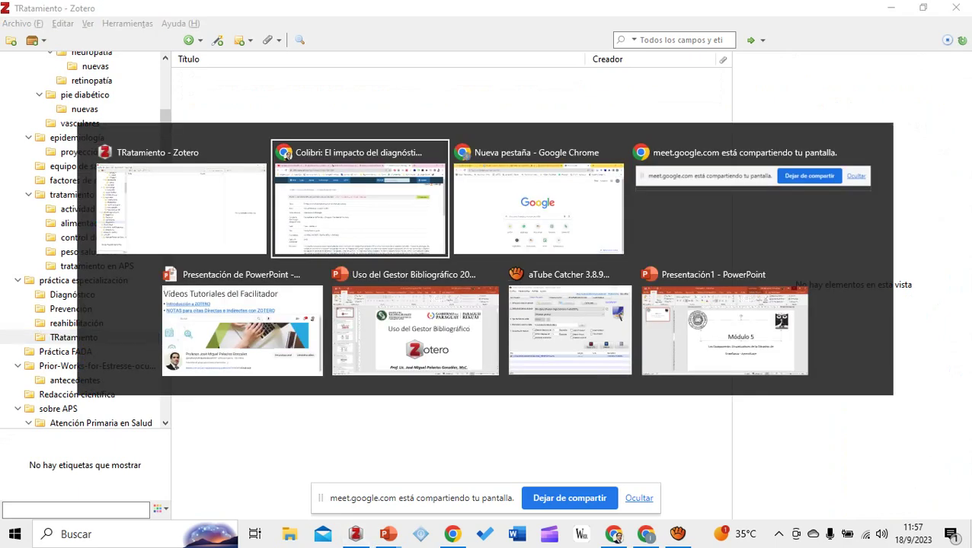
# Close the three tabs of the saved diagnosis articles and return to the Google Académico results
pyautogui.hotkey('ctrl', 'shift', 'Tab')
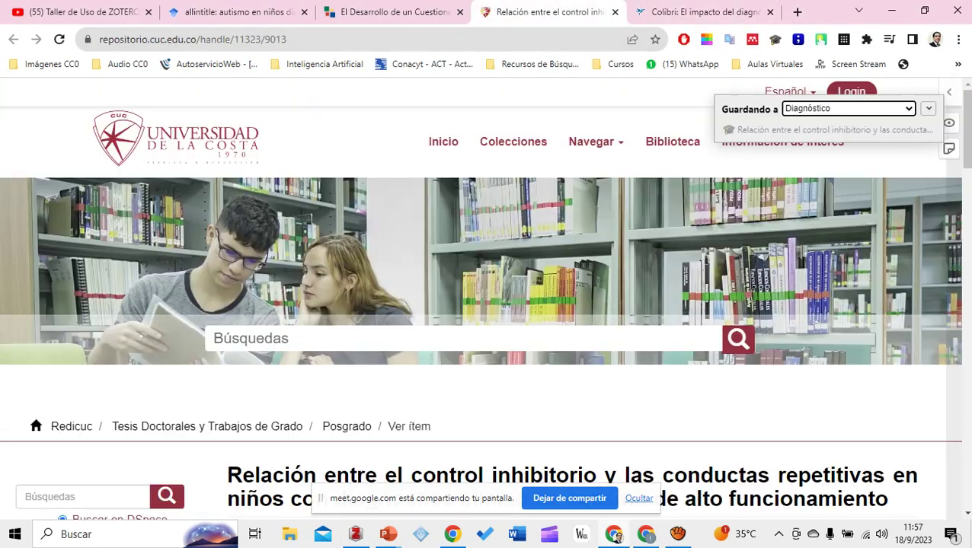
pyautogui.hotkey('ctrl', 'shift', 'Tab')
pyautogui.hotkey('ctrl', 'w')
pyautogui.hotkey('ctrl', 'w')
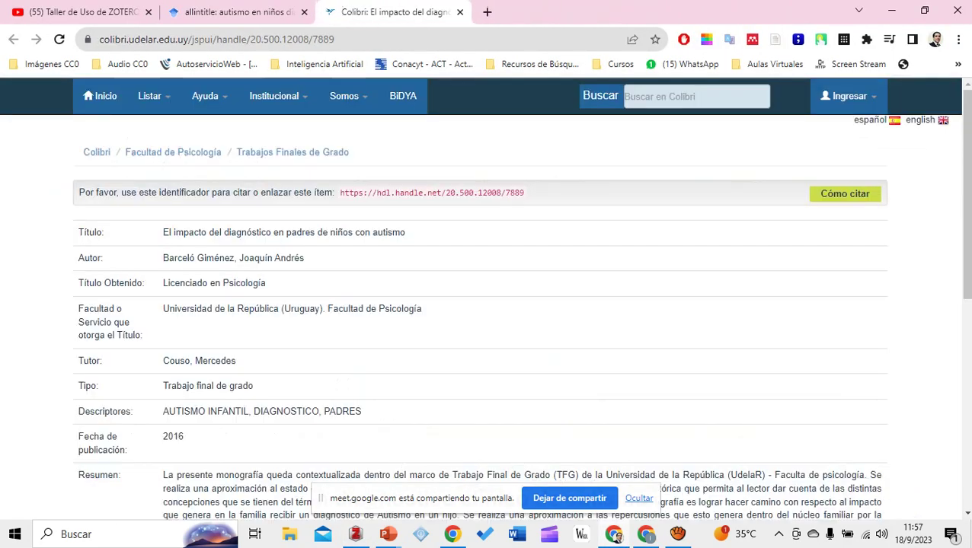
pyautogui.hotkey('ctrl', 'w')
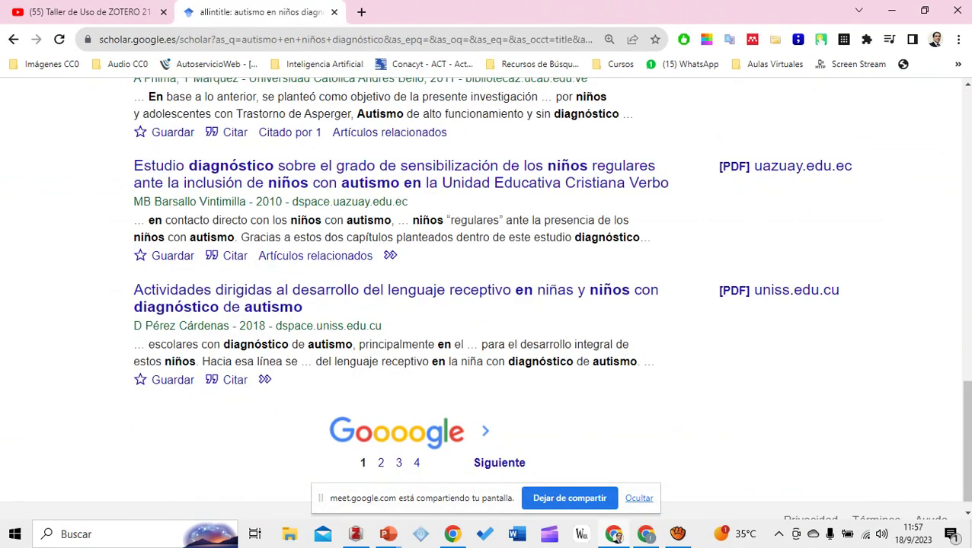
# Replace "diagnóstico" with "Tratamiento" in the title search and run it
pyautogui.press('Home')
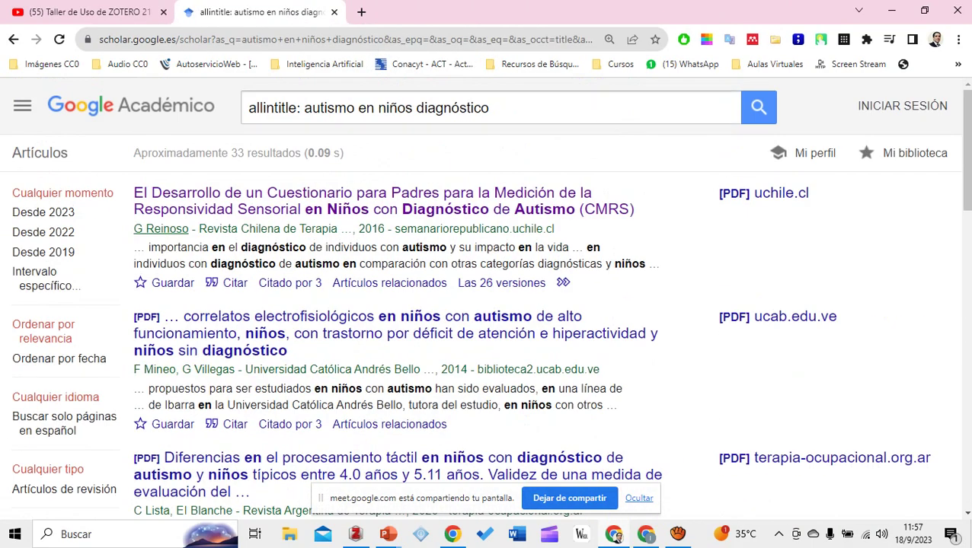
pyautogui.hotkey('ctrl', 'shift', 'Left')
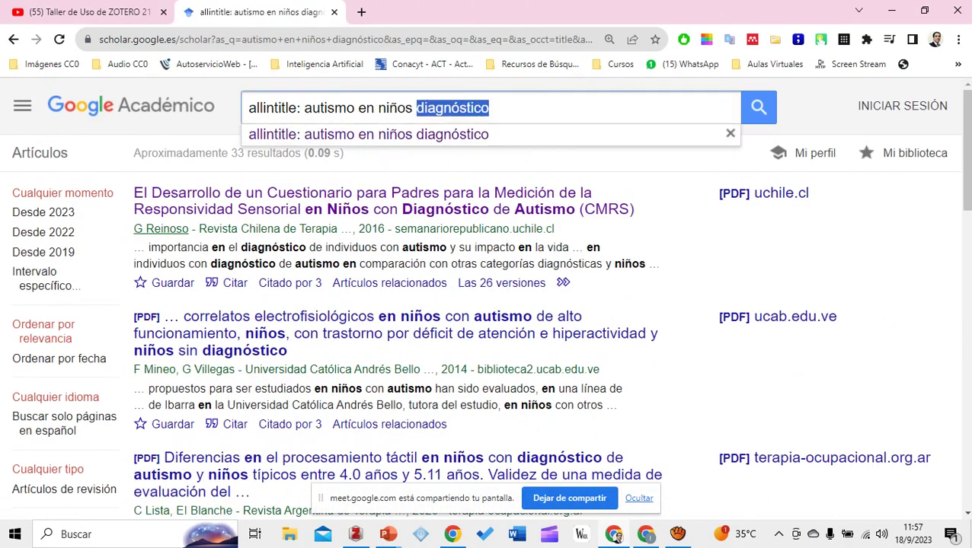
pyautogui.write('Tratamiento')
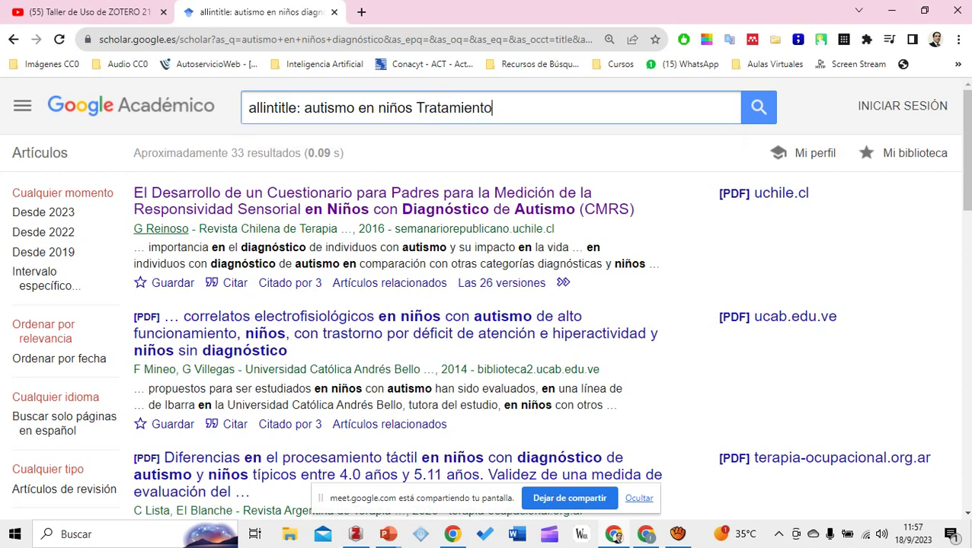
pyautogui.press('Return')
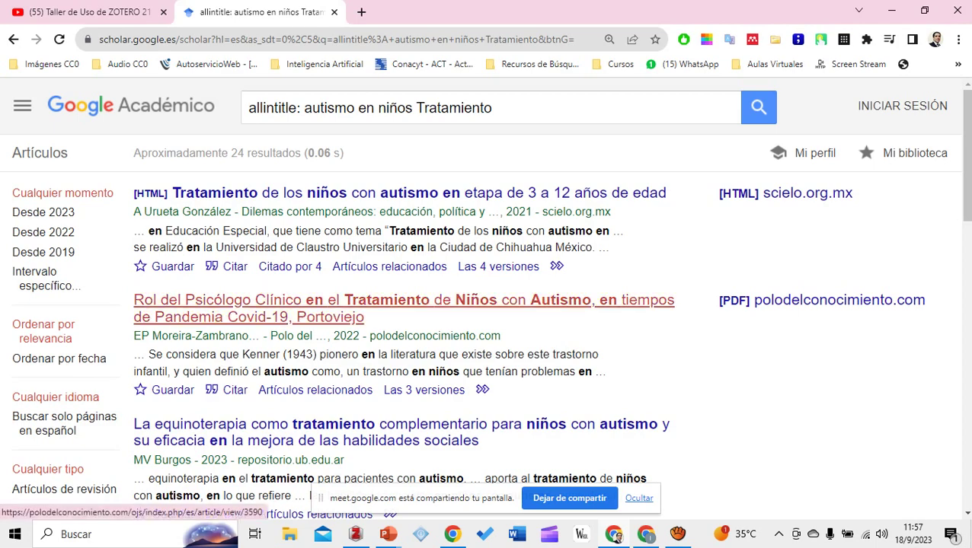
# Open the results "Rol del Psicólogo Clínico…", "La equinoterapia como tratamiento complementario…" and "Efectividad de la dieta libre de gluten y caseína…" in new tabs
pyautogui.rightClick(491, 298)
pyautogui.click(533, 307)
pyautogui.scroll(-3, 456, 267)
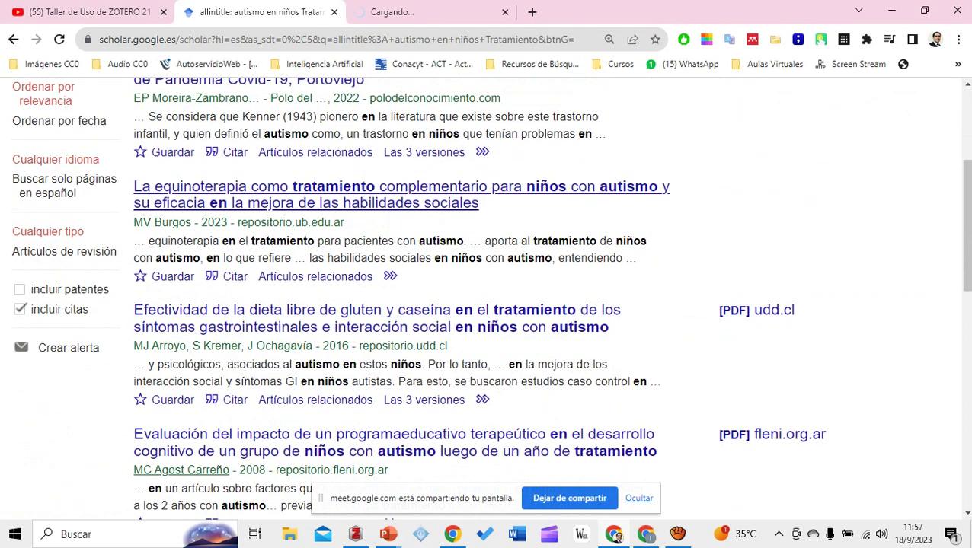
pyautogui.rightClick(398, 199)
pyautogui.click(490, 207)
pyautogui.scroll(-2, 472, 206)
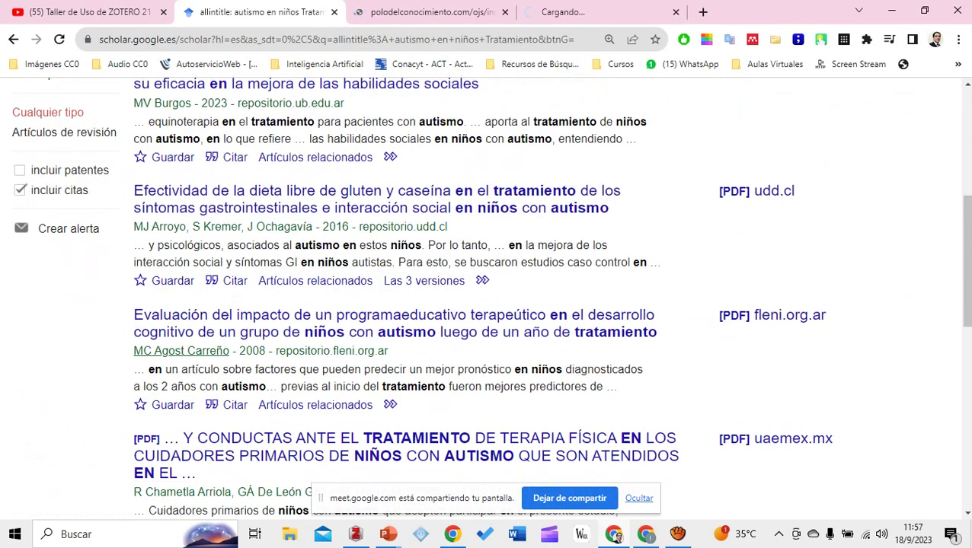
pyautogui.rightClick(499, 207)
pyautogui.click(540, 217)
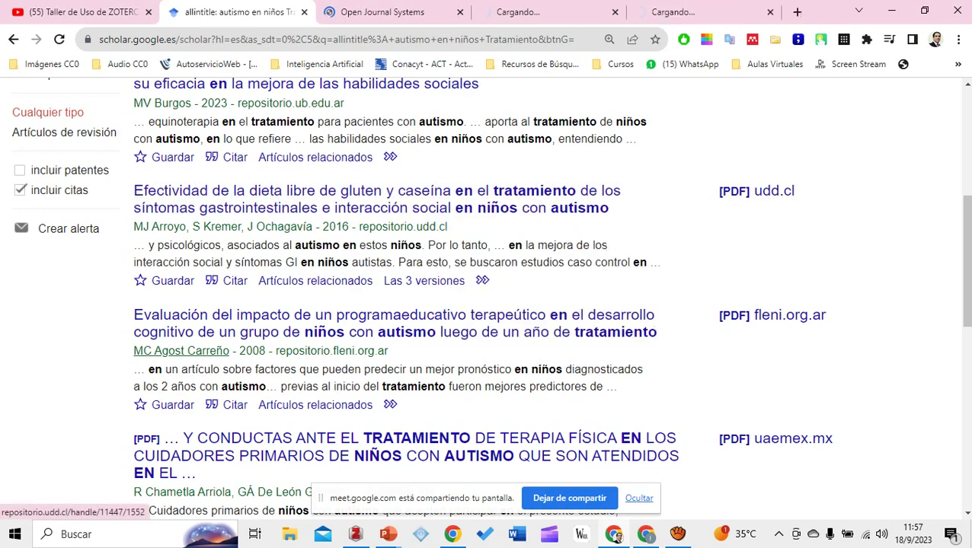
pyautogui.scroll(-4, 472, 289)
pyautogui.scroll(-2, 472, 289)
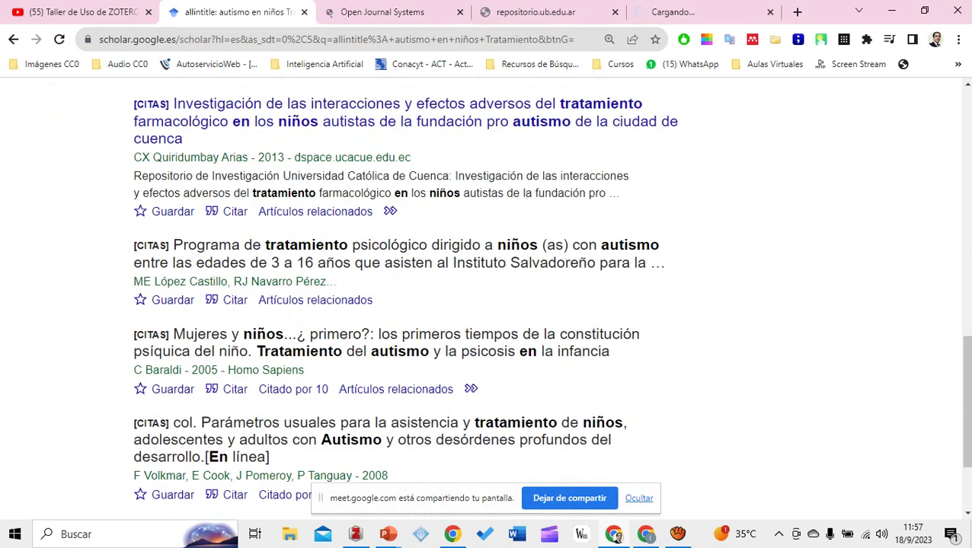
# Save the article "Rol del Psicólogo Clínico en el Tratamiento de Niños con Autismo…" from its tab to Zotero
pyautogui.click(382, 12)
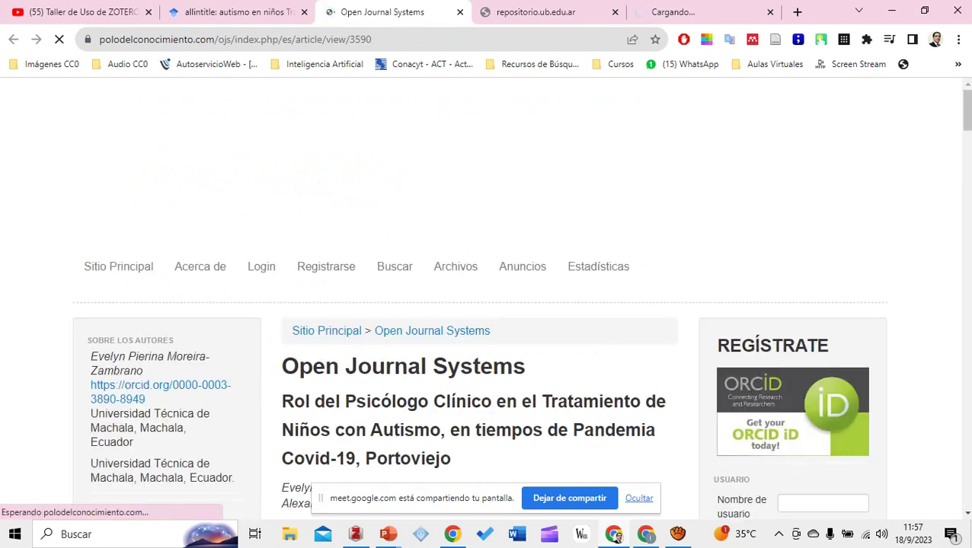
pyautogui.scroll(-2, 488, 297)
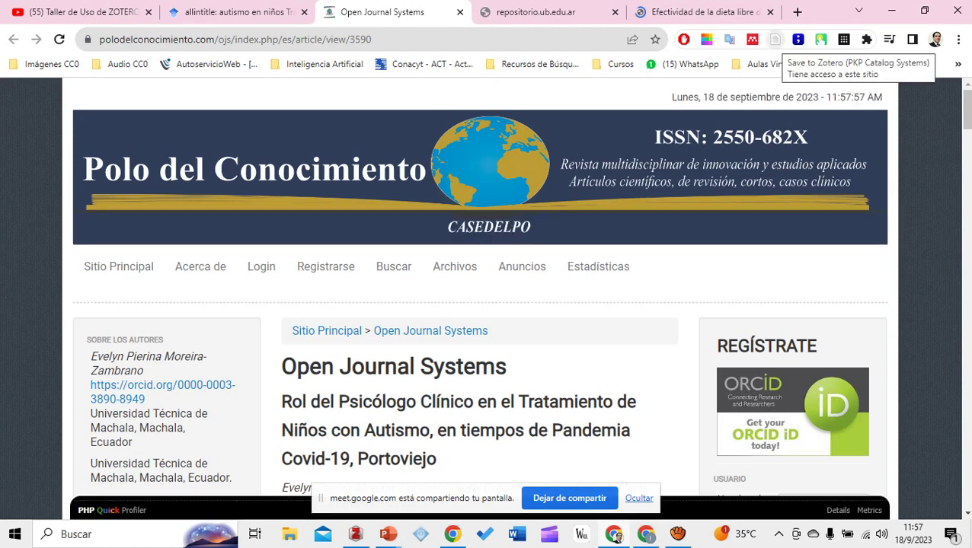
pyautogui.click(775, 38)
# Reload the page of "La equinoterapia como tratamiento complementario…" and save the thesis to the Zotero subcollection TRatamiento
pyautogui.hotkey('ctrl', 'Tab')
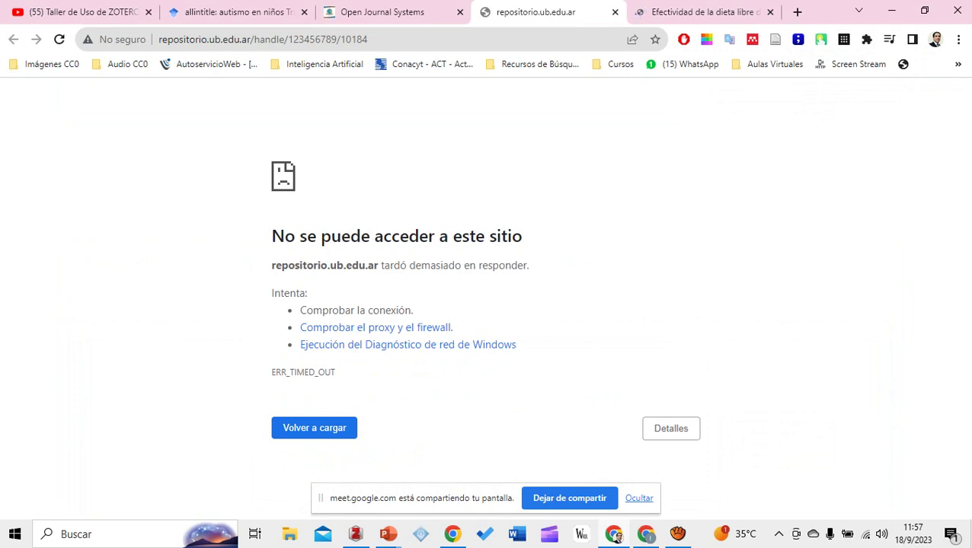
pyautogui.press('F5')
pyautogui.hotkey('ctrl', 'Tab')
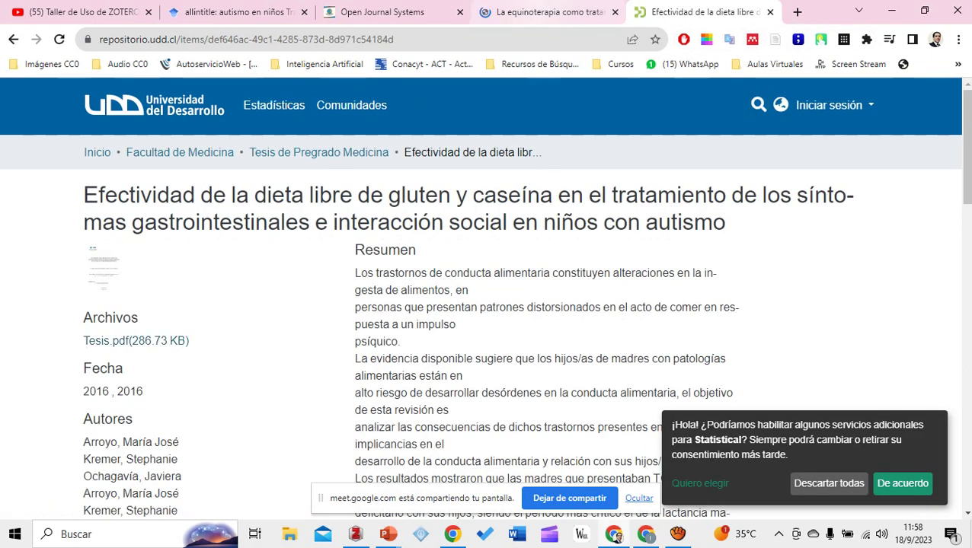
pyautogui.hotkey('ctrl', 'shift', 'Tab')
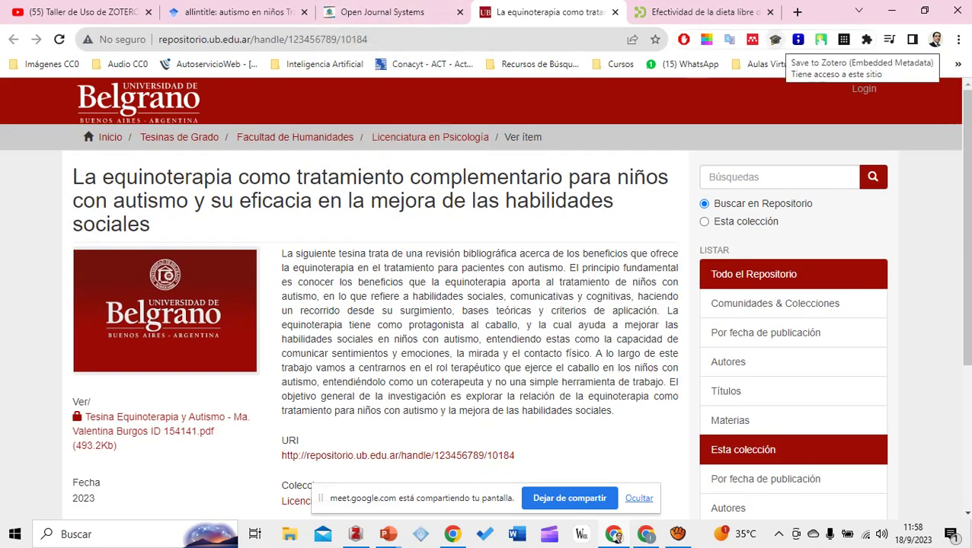
pyautogui.click(774, 39)
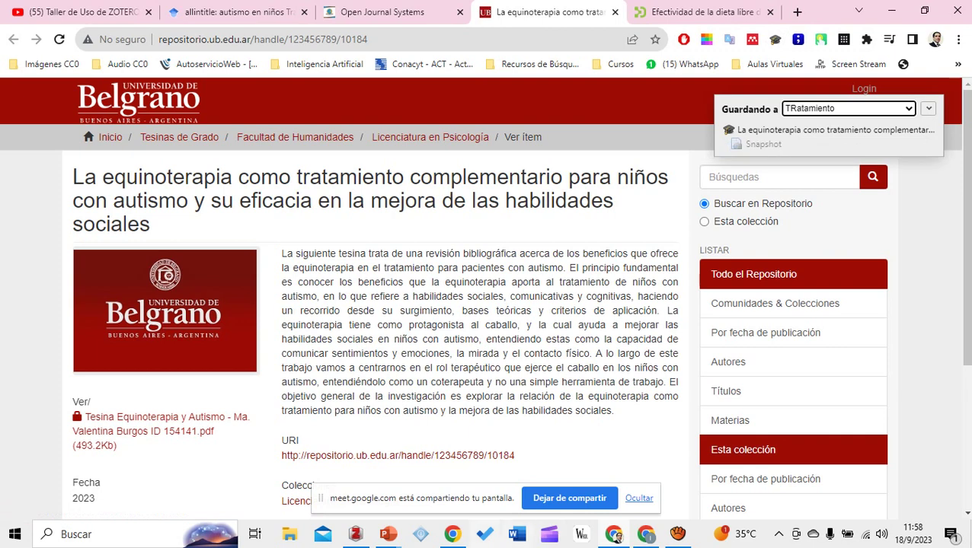
# Check the saved items in Zotero, and save "Efectividad de la dieta libre de gluten y caseína…" from Chrome to TRatamiento
pyautogui.hotkey('alt', 'Tab')
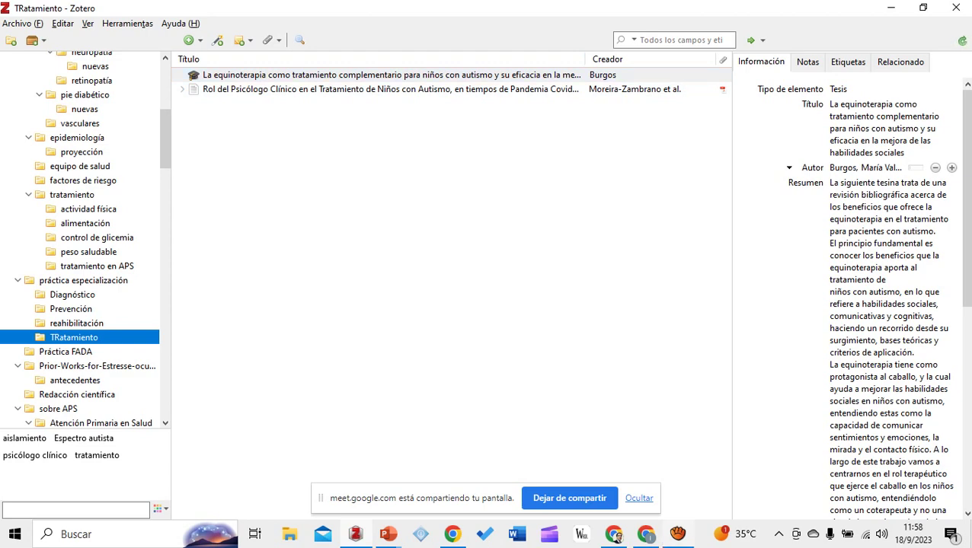
pyautogui.click(613, 535)
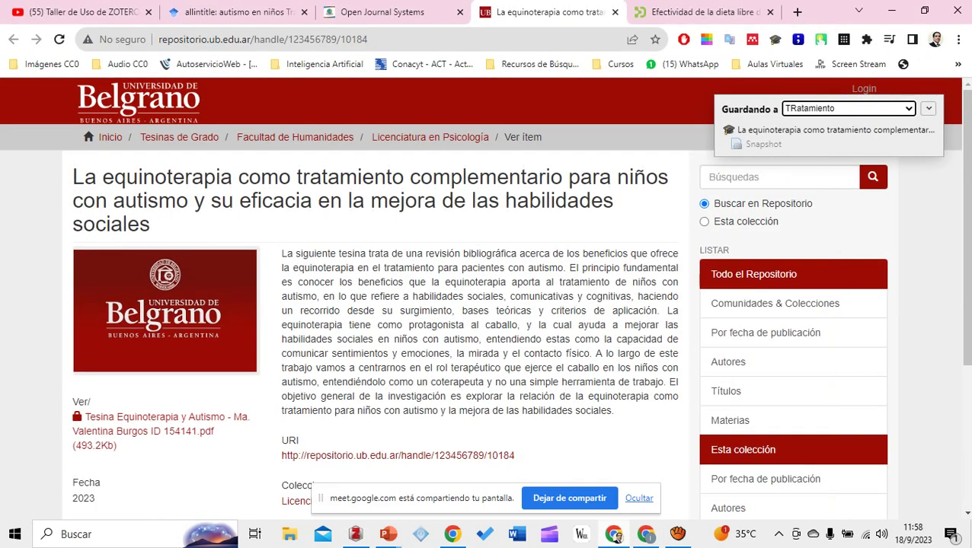
pyautogui.hotkey('ctrl', 'Tab')
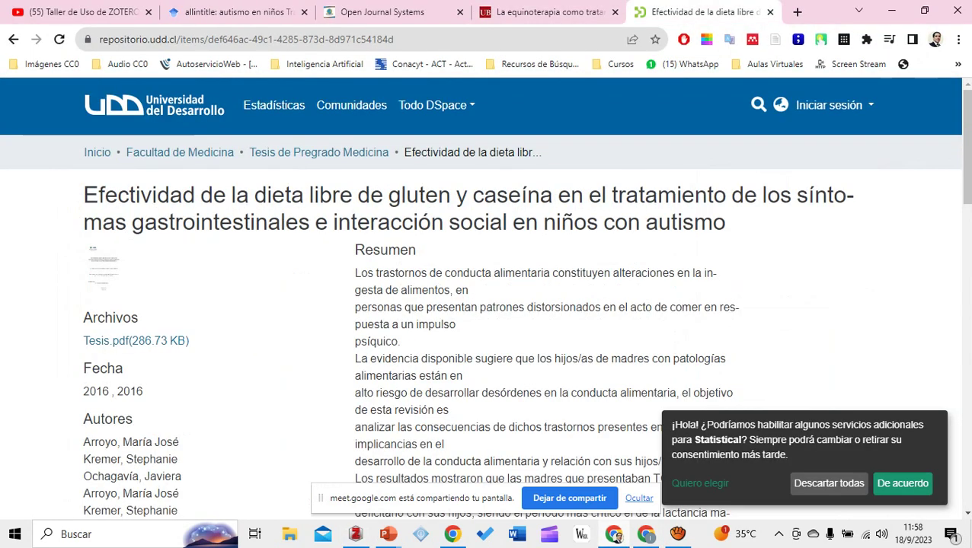
pyautogui.click(774, 39)
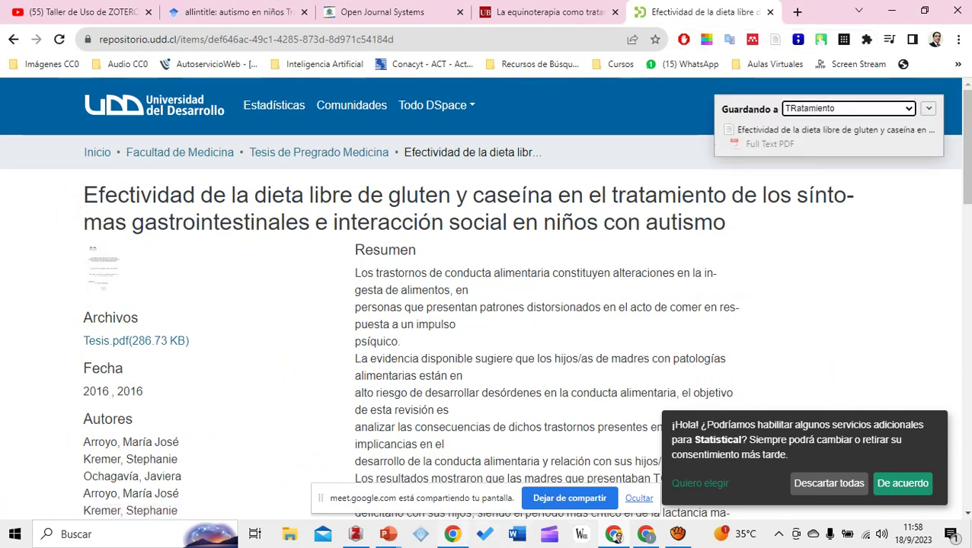
# Switch to Zotero, make Prevención the active subcollection, and return to Chrome
pyautogui.hotkey('alt', 'Tab')
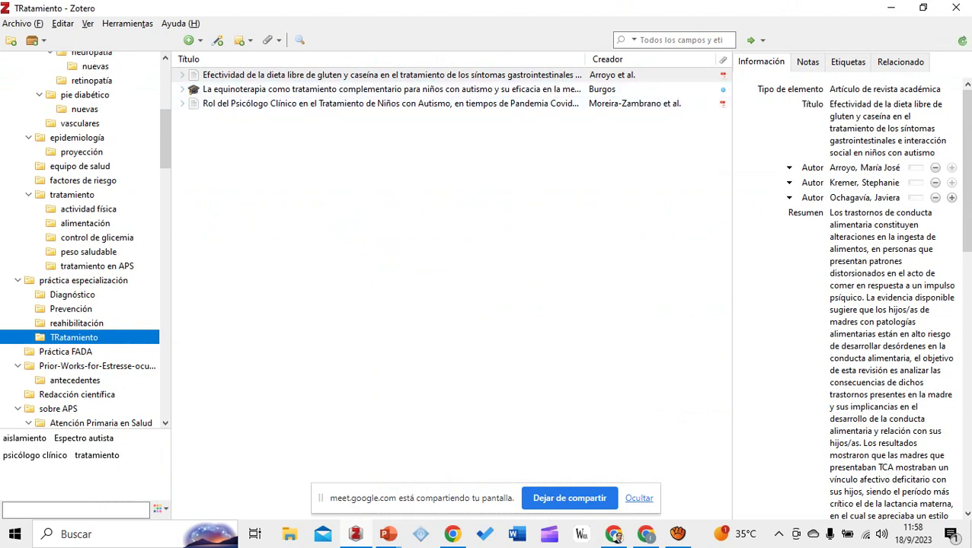
pyautogui.press('Up')
pyautogui.press('Up')
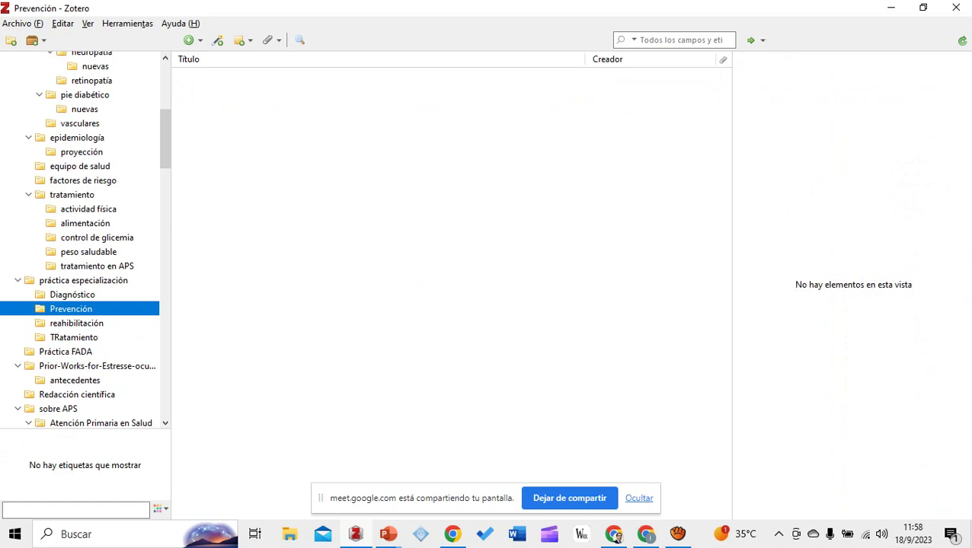
pyautogui.hotkey('alt', 'Tab')
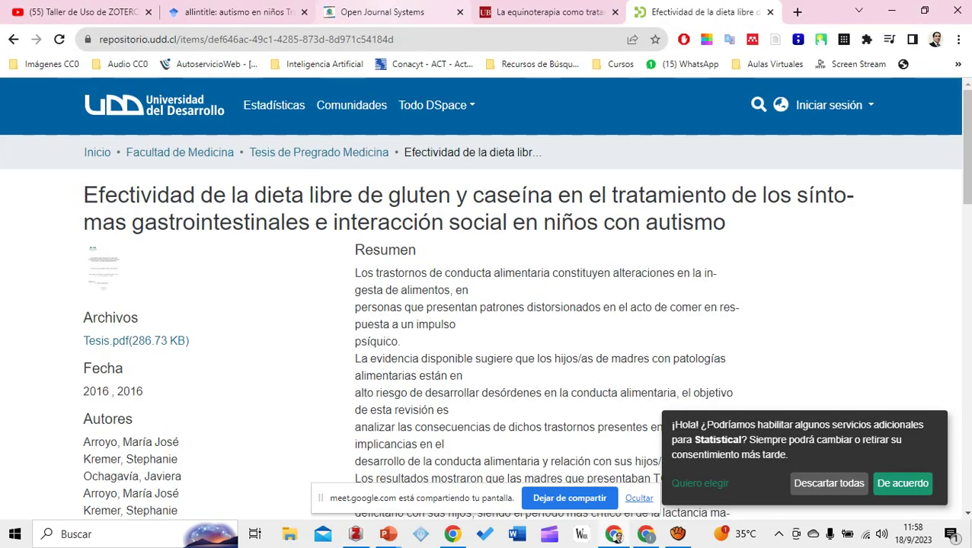
# Close the three tabs of the saved treatment articles
pyautogui.click(442, 12)
pyautogui.click(460, 12)
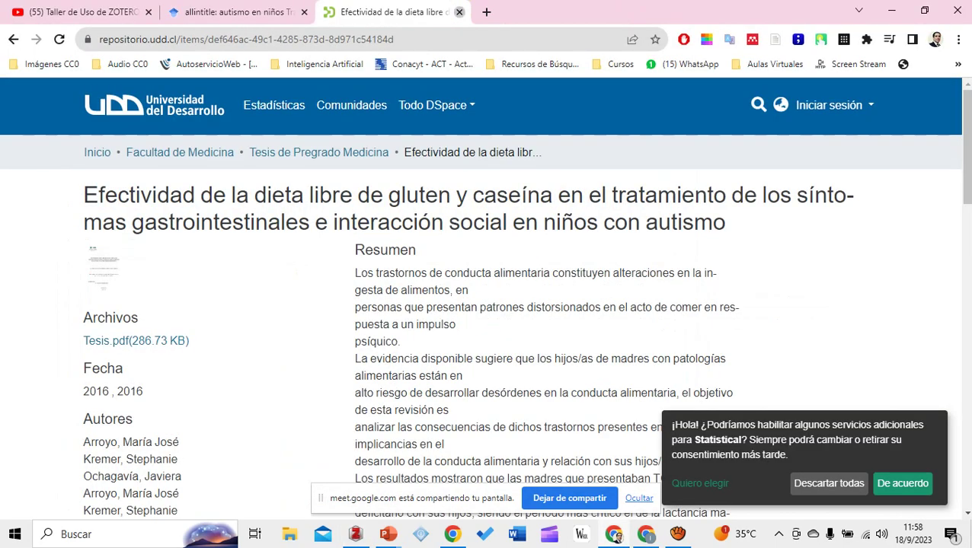
pyautogui.click(460, 12)
pyautogui.click(460, 12)
# Search Google Académico for article titles matching "allintitle: autismo en niños prevención"
pyautogui.press('Home')
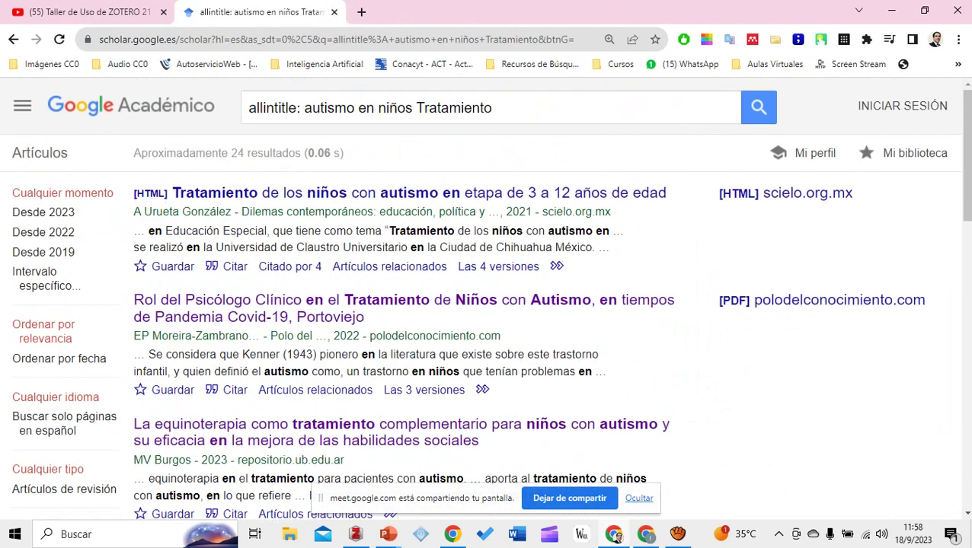
pyautogui.hotkey('ctrl', 'shift', 'Left')
pyautogui.write('prevención')
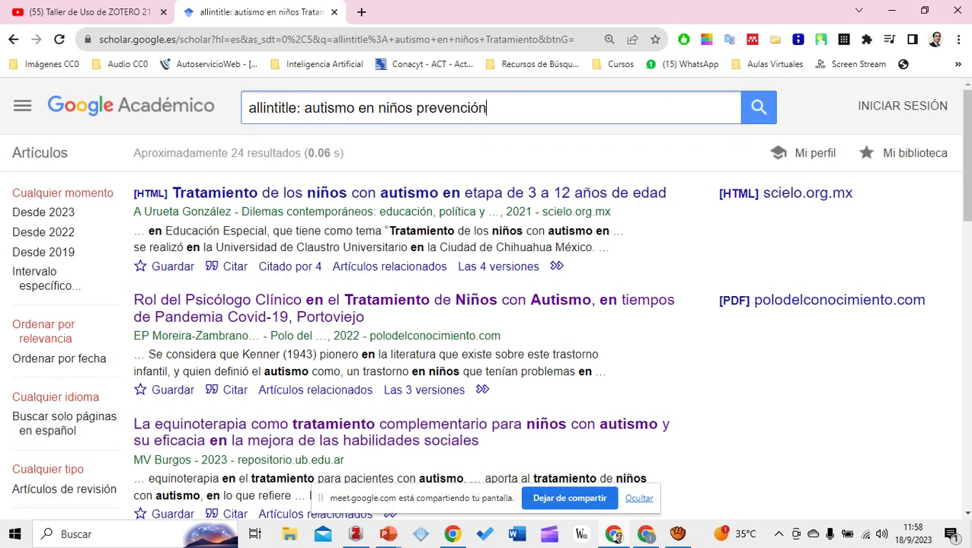
pyautogui.press('Return')
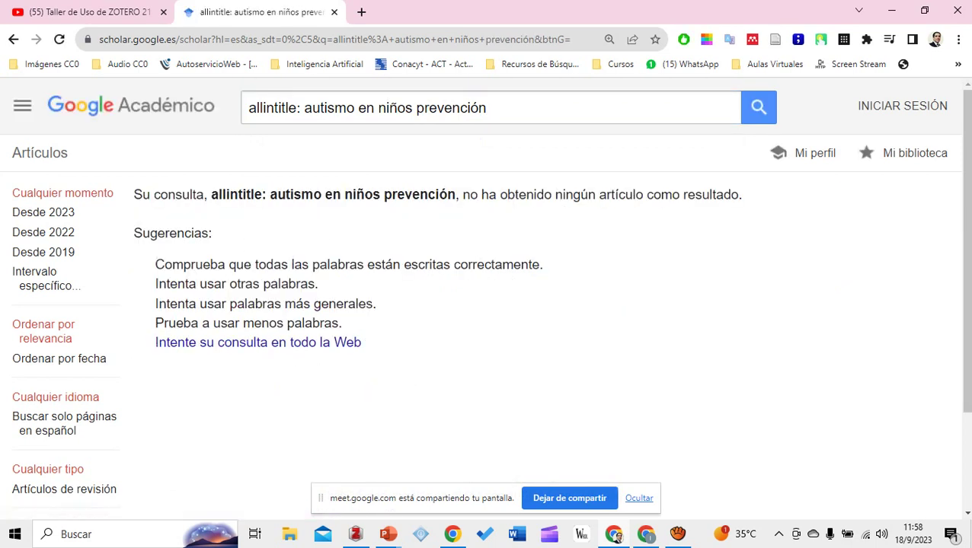
# Search titles for "autismo en niños" alone, and try the advanced search with "prevención" as the exact phrase
pyautogui.doubleClick(450, 107)
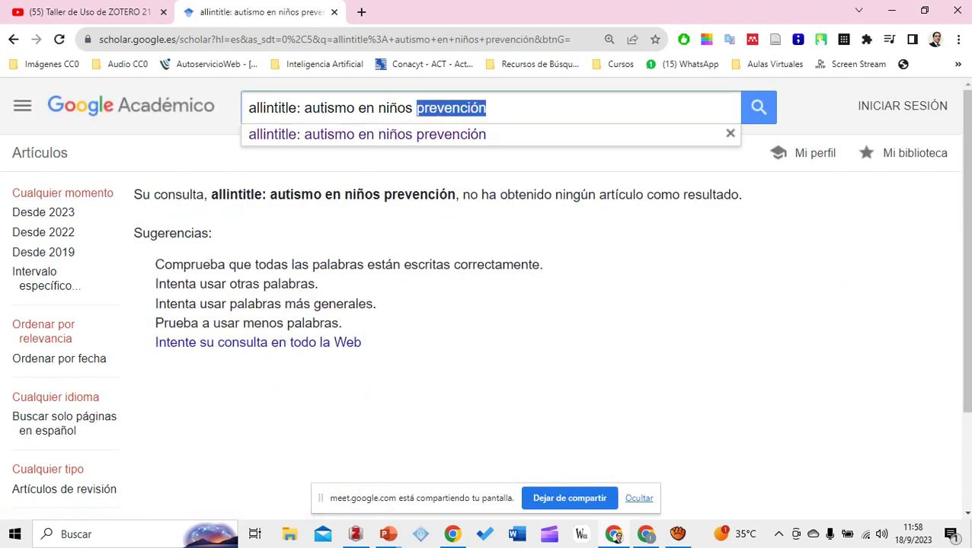
pyautogui.press('BackSpace')
pyautogui.press('BackSpace')
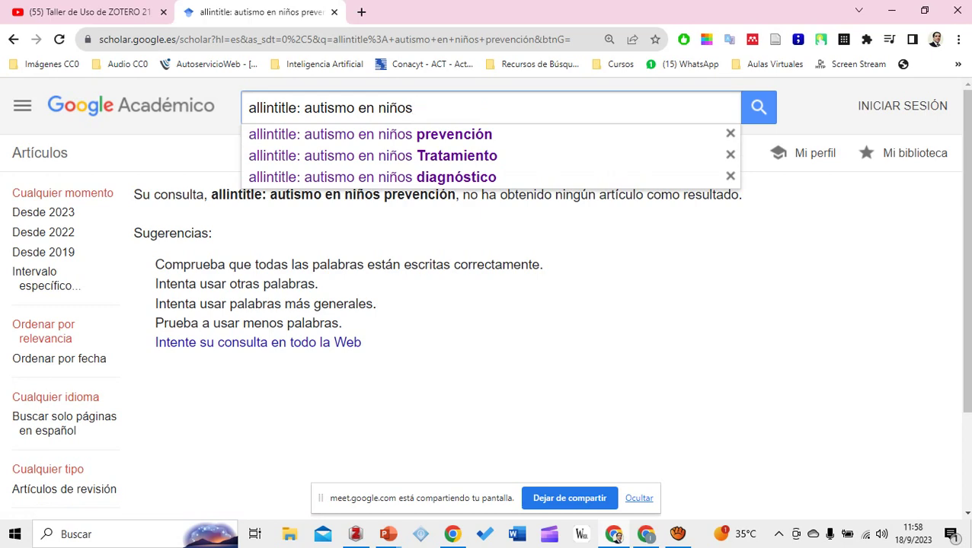
pyautogui.press('Return')
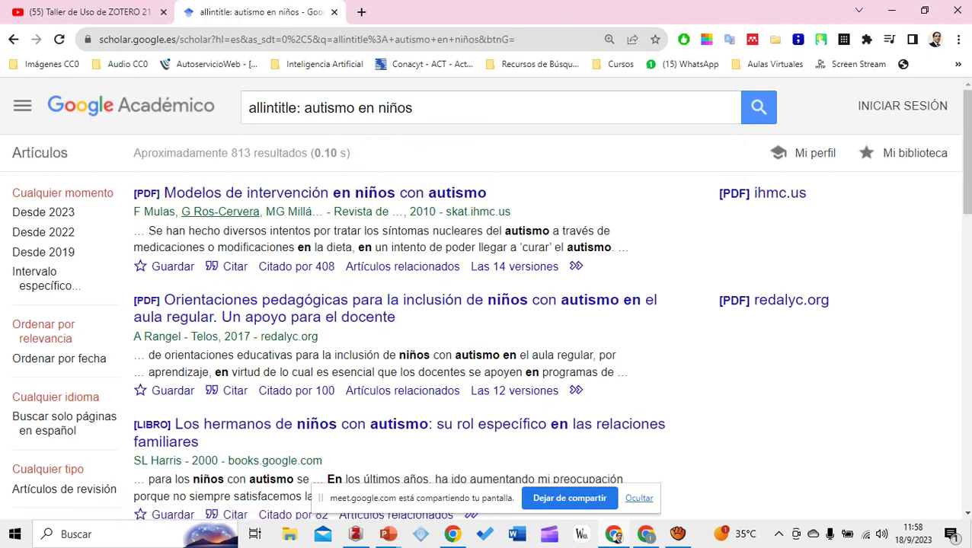
pyautogui.click(22, 106)
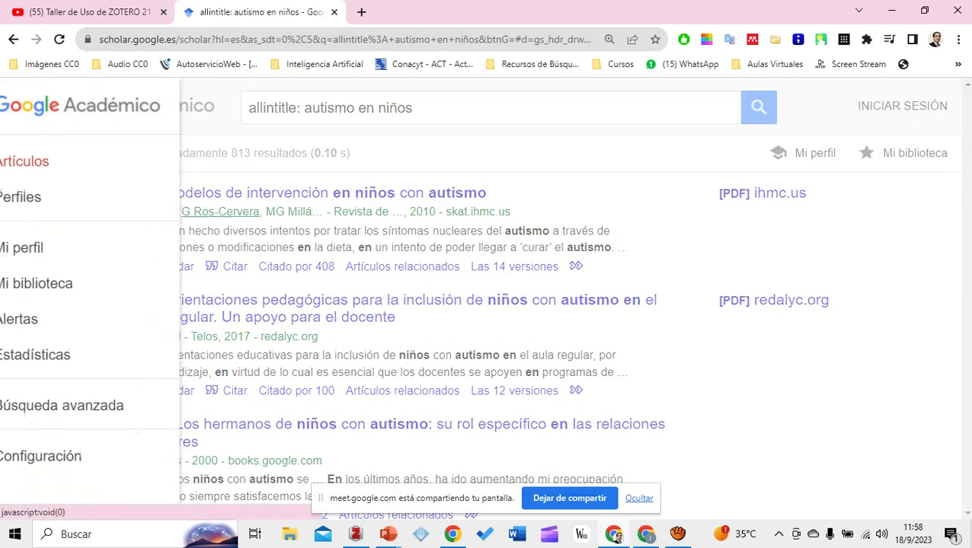
pyautogui.click(113, 405)
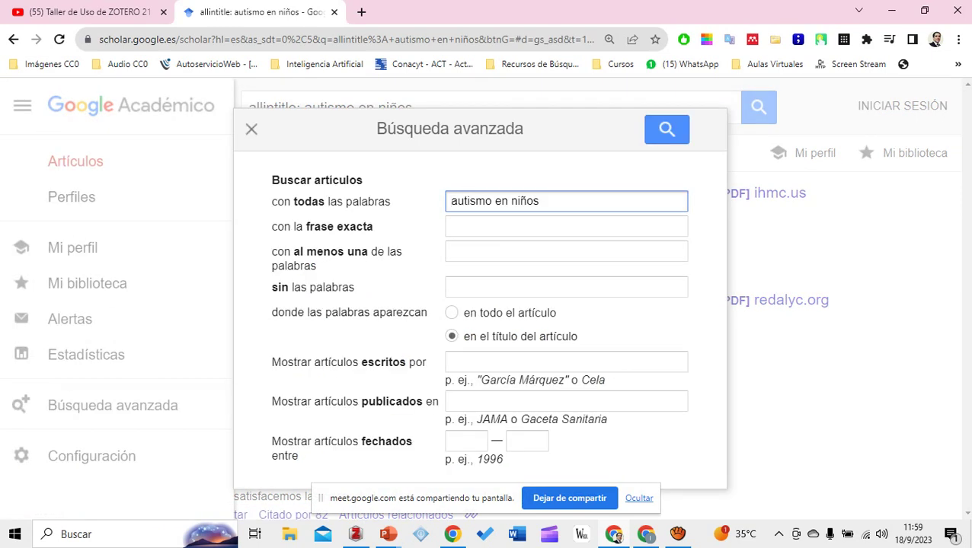
pyautogui.click(566, 226)
pyautogui.write('prevención')
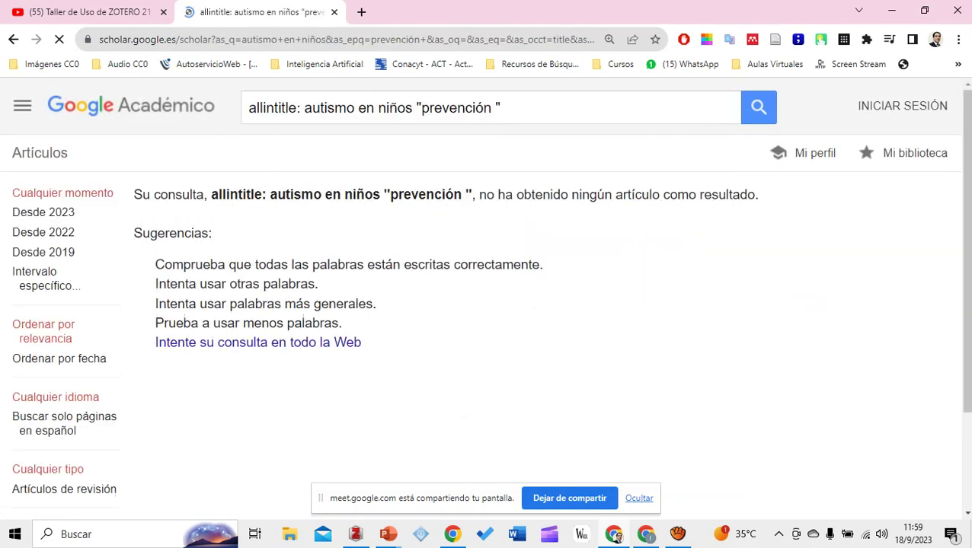
# Run an advanced search for "autismo en niños prevención" with the words appearing anywhere in the article
pyautogui.click(22, 106)
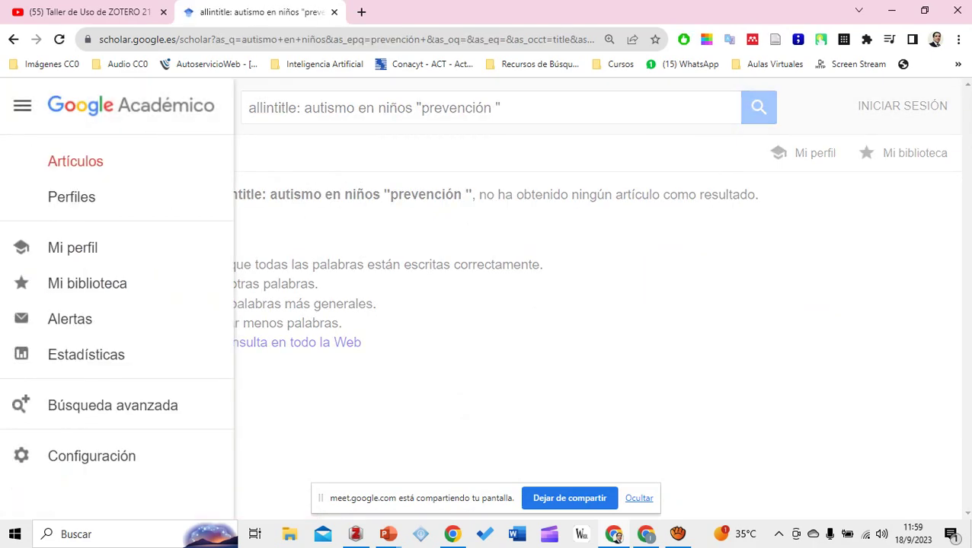
pyautogui.click(112, 405)
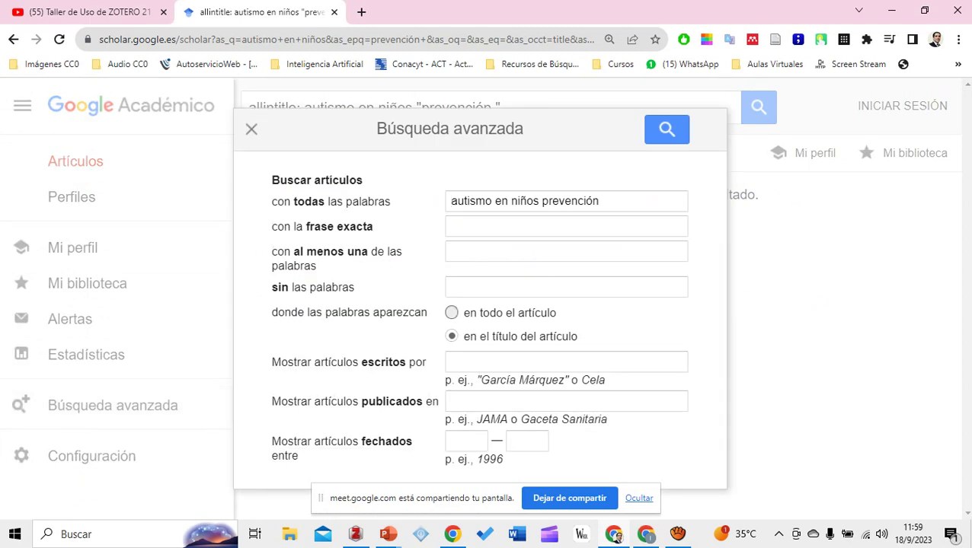
pyautogui.click(452, 312)
pyautogui.click(666, 130)
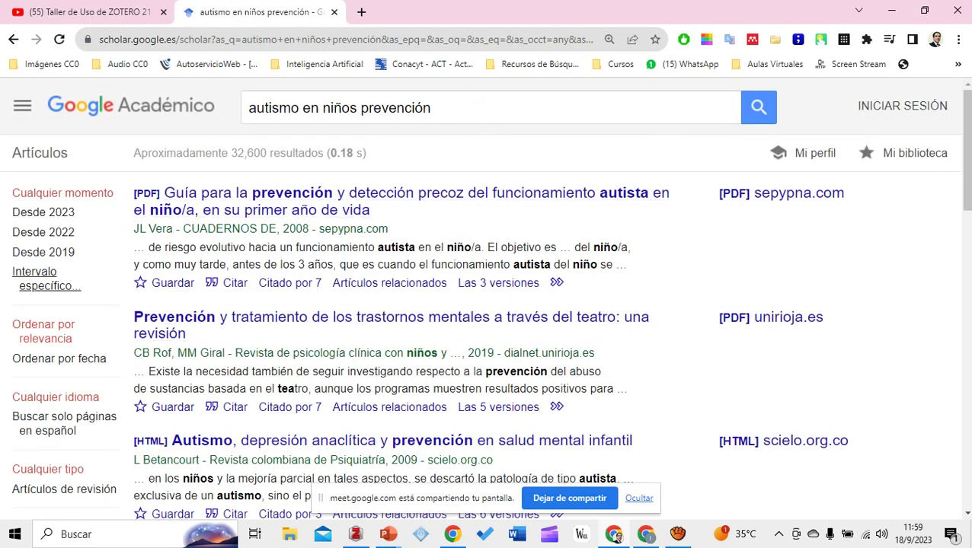
# Limit the search results to articles published from 2020 onward
pyautogui.click(45, 278)
pyautogui.click(34, 313)
pyautogui.write('2020')
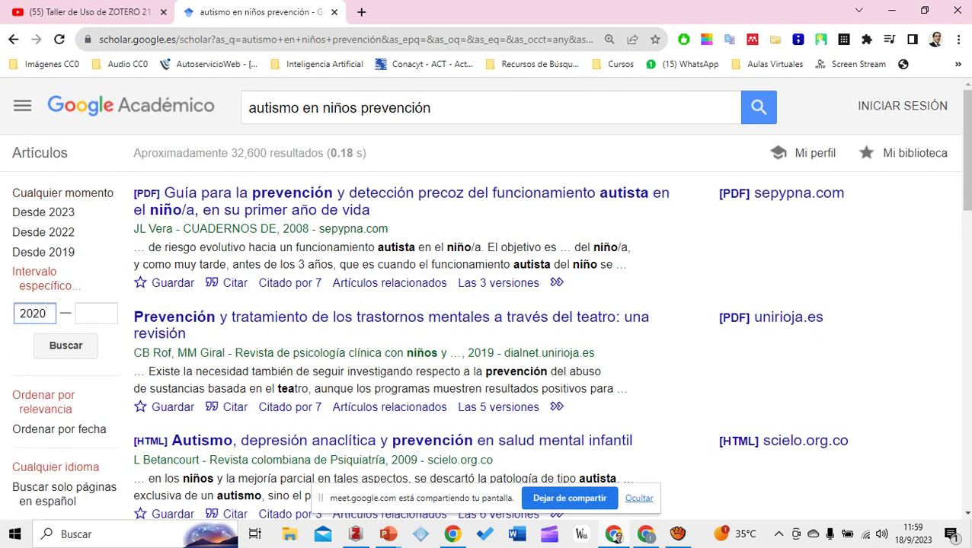
pyautogui.press('Return')
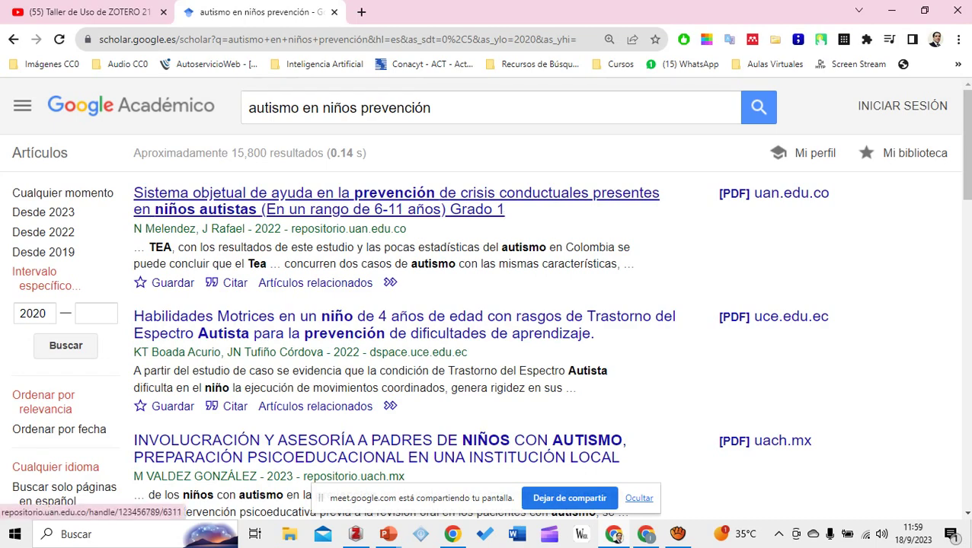
# Refine the query to autismo en niños "prevención primaria", with the last two words as an exact phrase, and run it
pyautogui.scroll(-2, 396, 305)
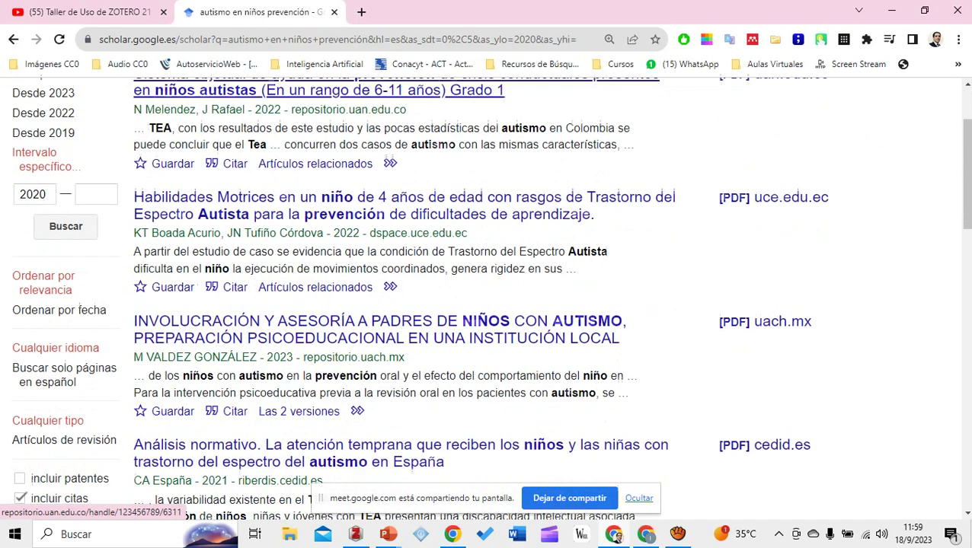
pyautogui.scroll(2, 396, 304)
pyautogui.click(457, 108)
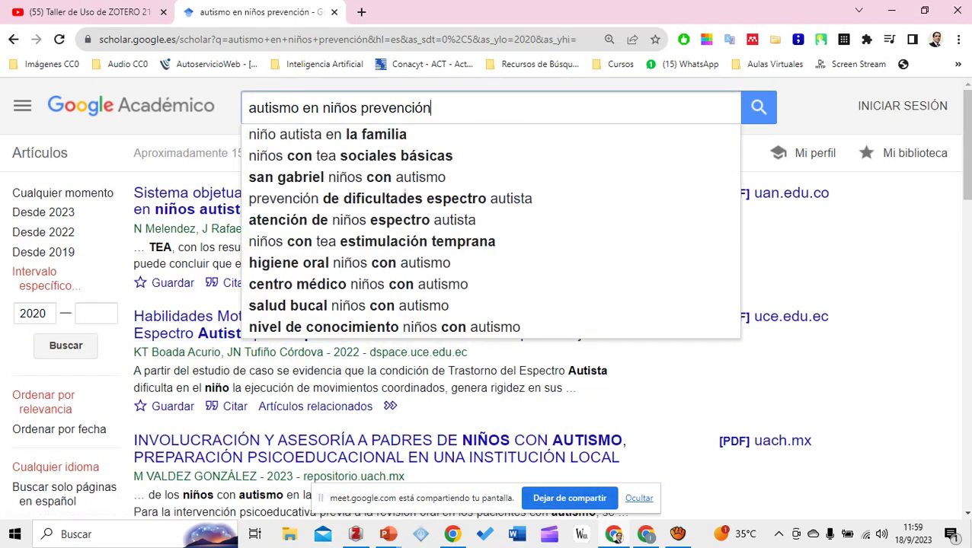
pyautogui.write('primaria')
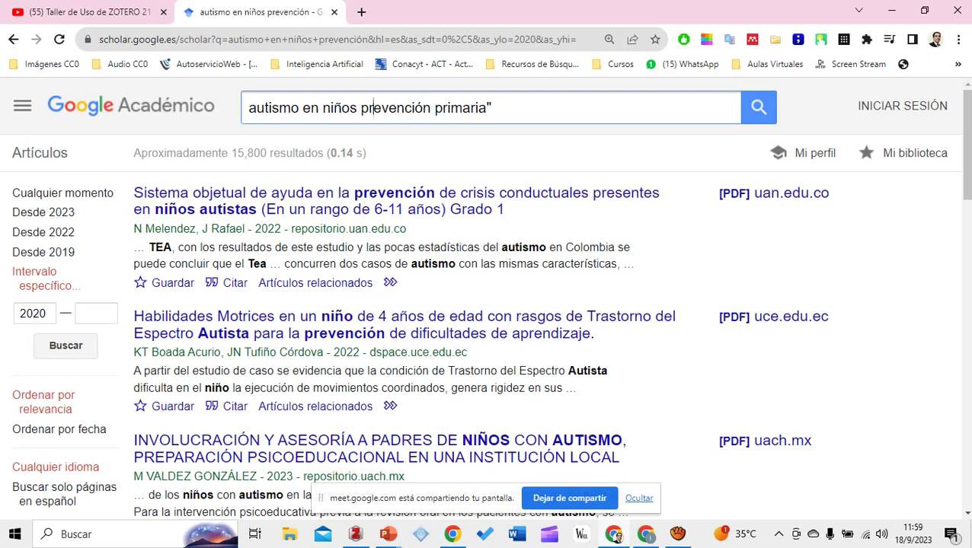
pyautogui.click(360, 107)
pyautogui.write('"')
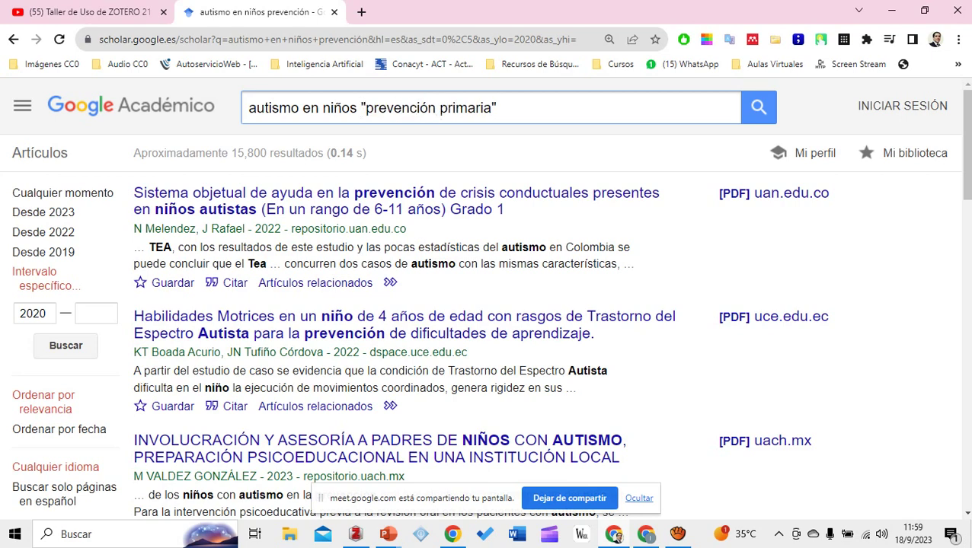
pyautogui.press('Return')
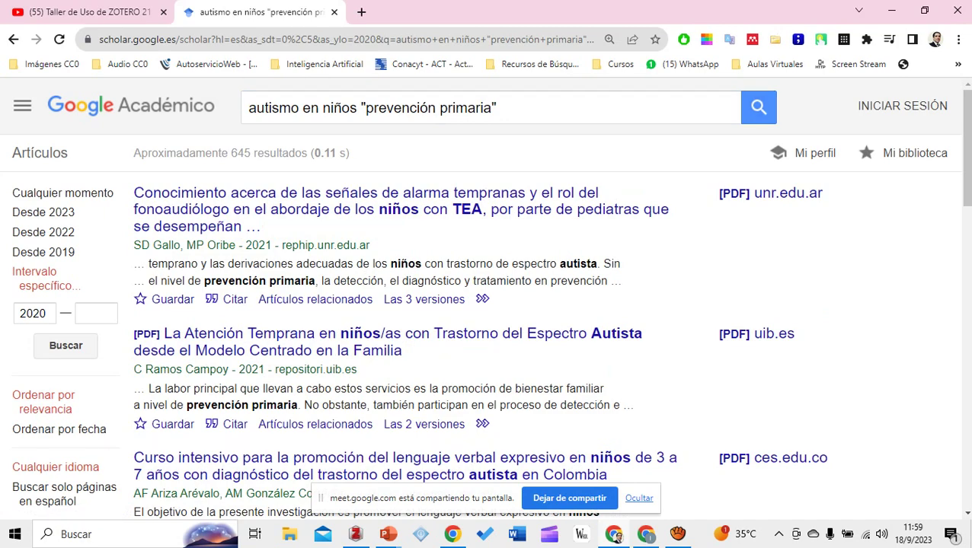
# Review the results on primary prevention and open "Conocimiento acerca de las señales de alarma tempranas…" in a new tab
pyautogui.scroll(-3, 487, 297)
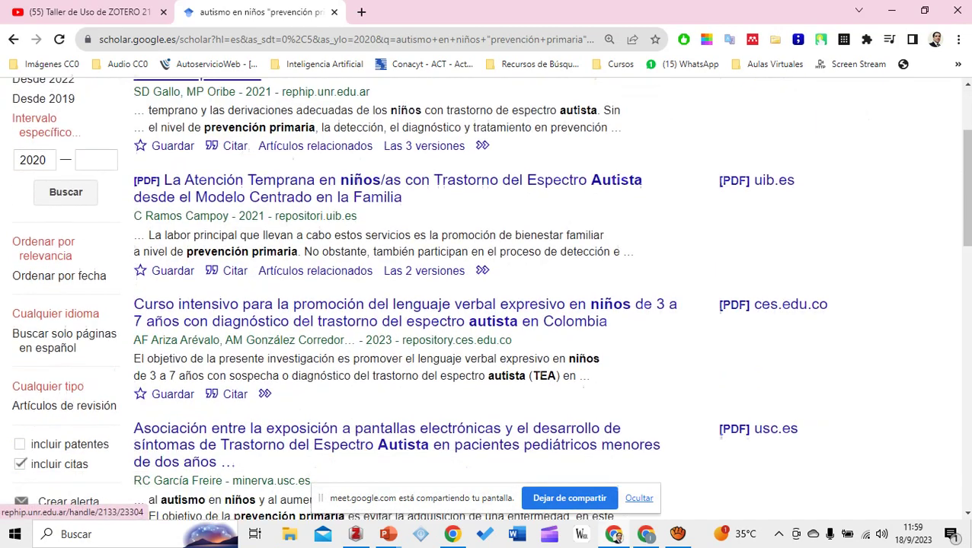
pyautogui.scroll(-3, 487, 297)
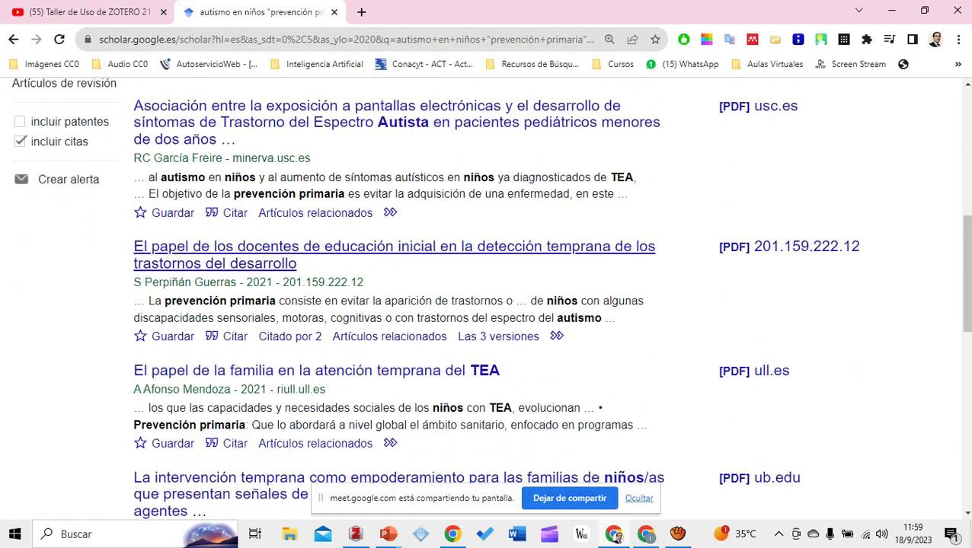
pyautogui.scroll(-3, 438, 311)
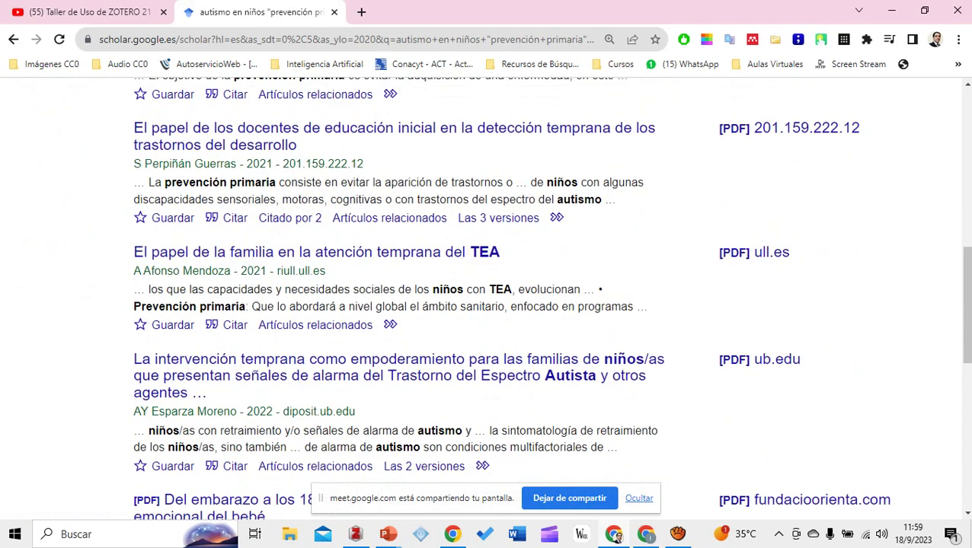
pyautogui.scroll(-2, 487, 297)
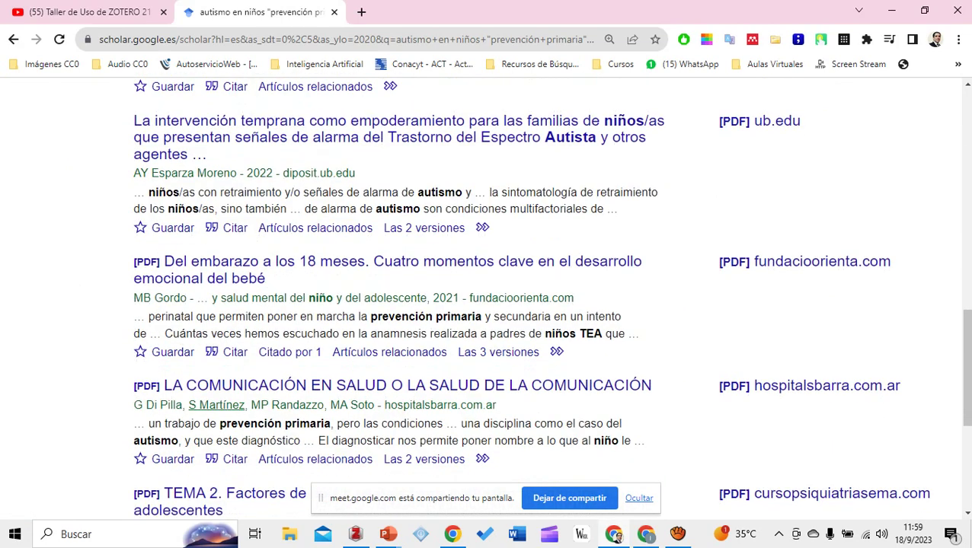
pyautogui.scroll(-2, 403, 270)
pyautogui.scroll(-3, 404, 270)
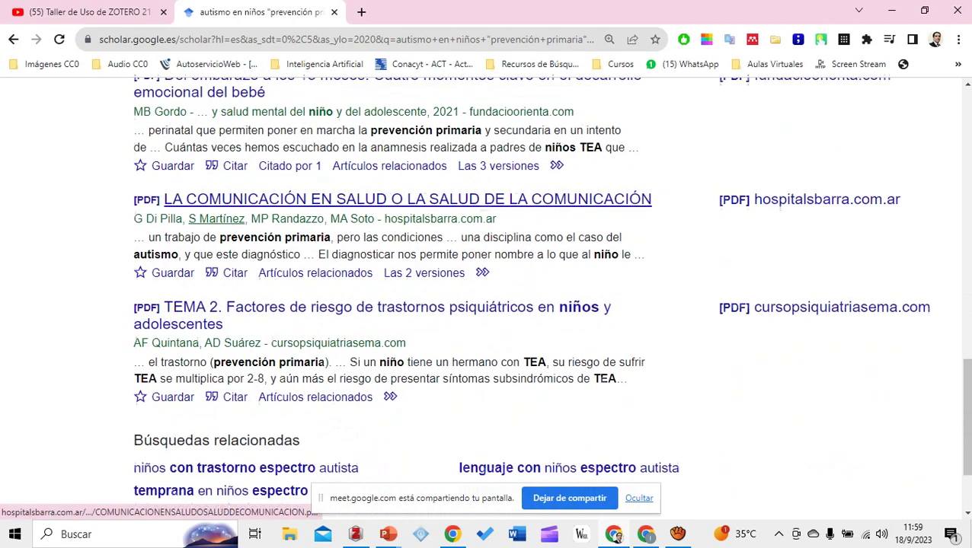
pyautogui.scroll(15, 488, 297)
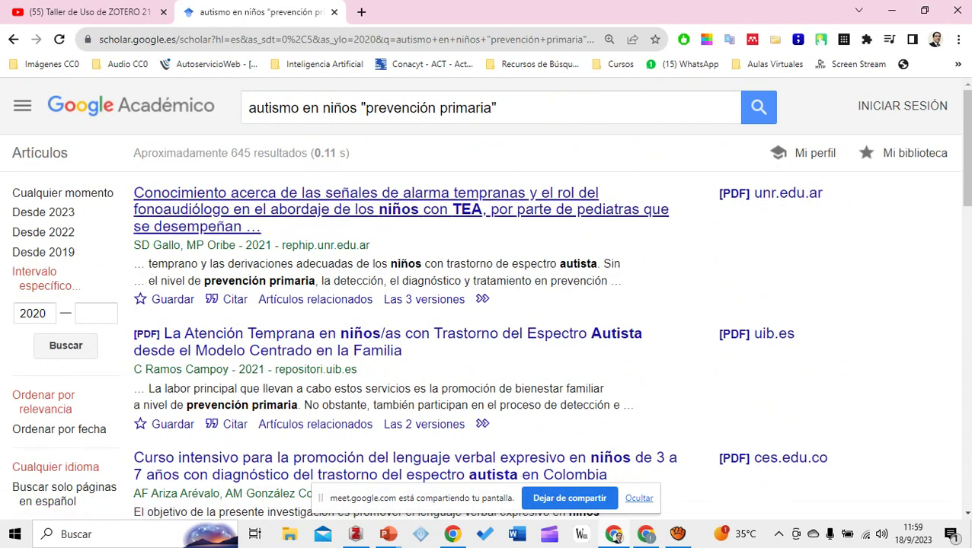
pyautogui.rightClick(456, 209)
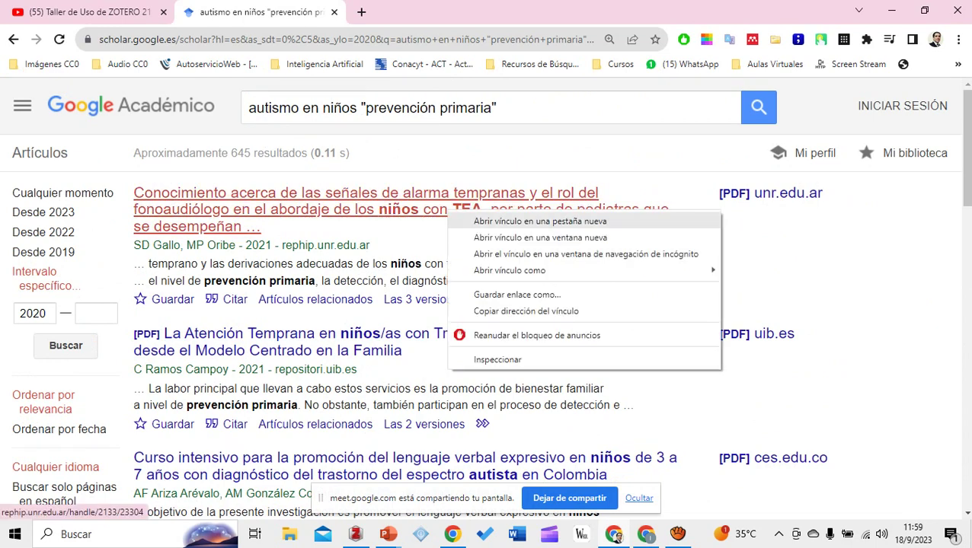
pyautogui.click(503, 220)
# Open "Asociación entre la exposición a pantallas electrónicas…" and "El papel de la familia en la atención temprana del TEA" in new tabs
pyautogui.scroll(-3, 457, 304)
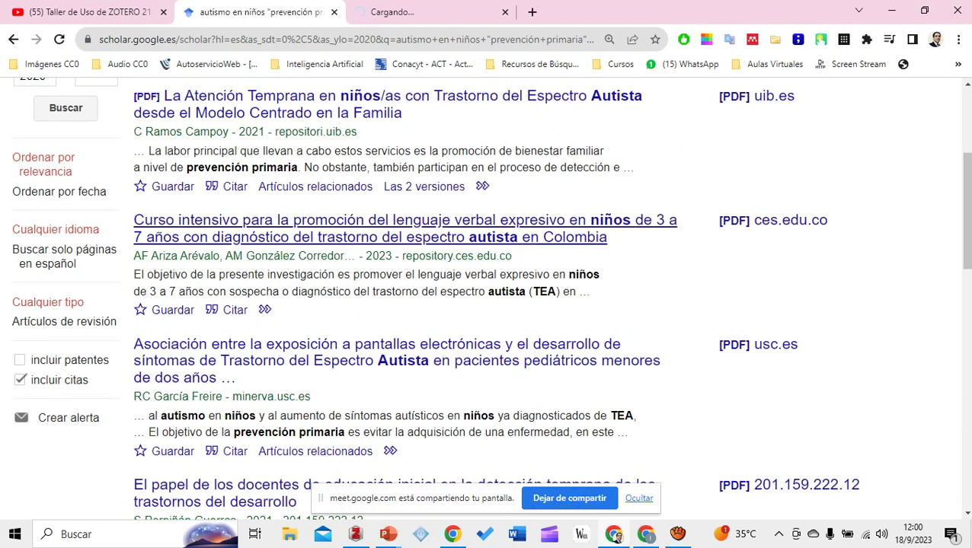
pyautogui.scroll(-2, 413, 237)
pyautogui.rightClick(413, 237)
pyautogui.click(505, 244)
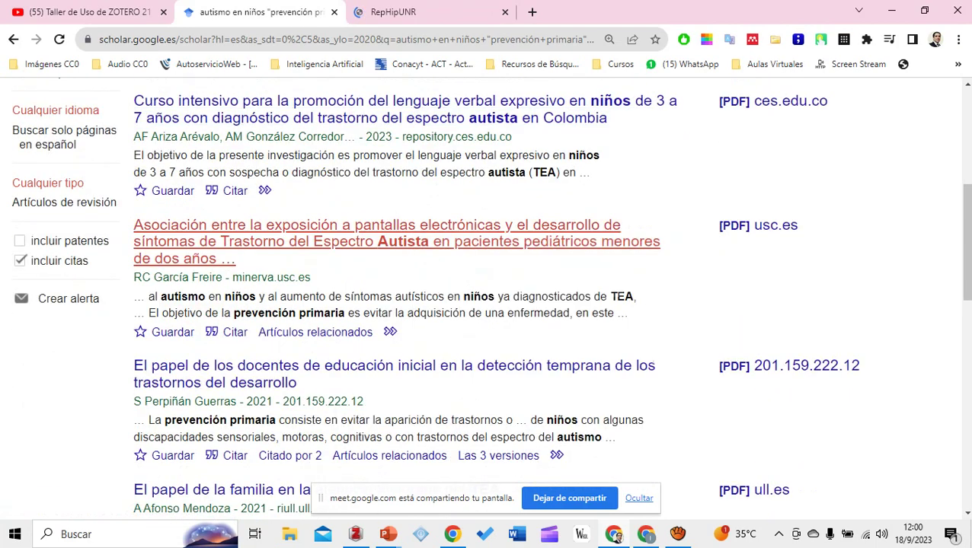
pyautogui.scroll(-3, 505, 245)
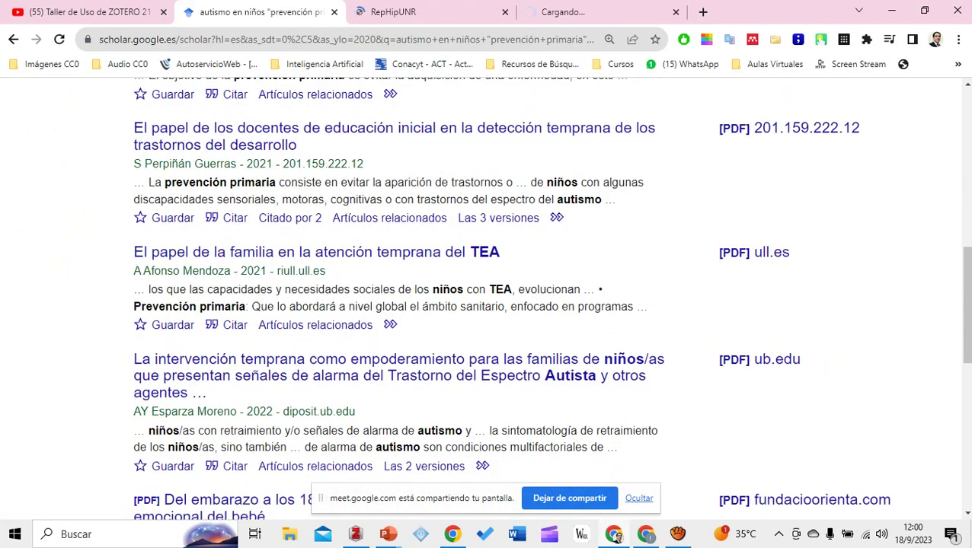
pyautogui.hotkey('ctrl', 'Tab')
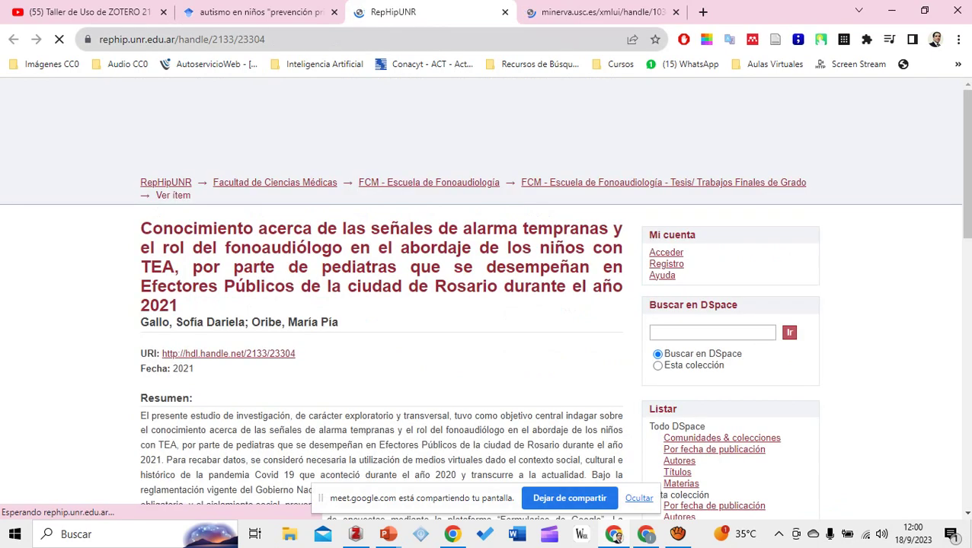
pyautogui.hotkey('ctrl', 'shift', 'Tab')
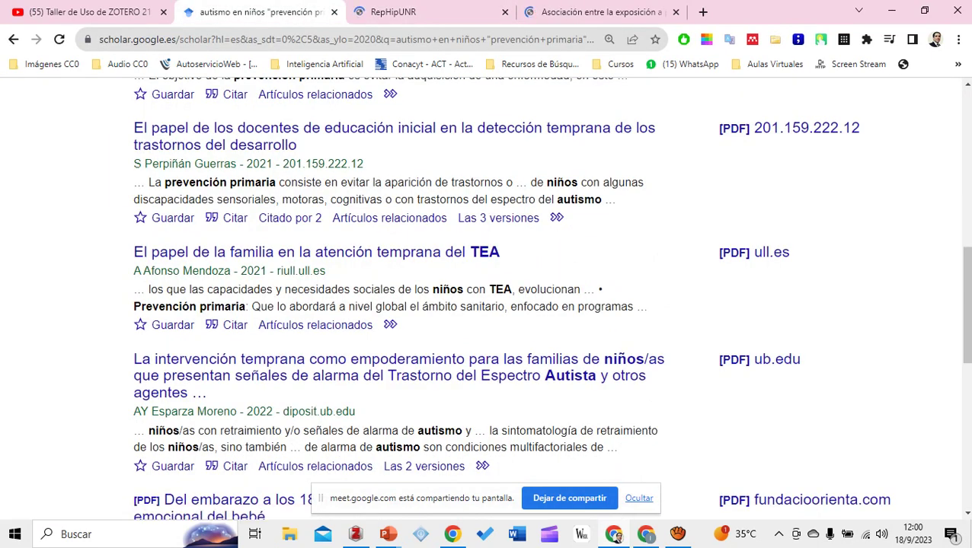
pyautogui.rightClick(369, 254)
pyautogui.click(434, 264)
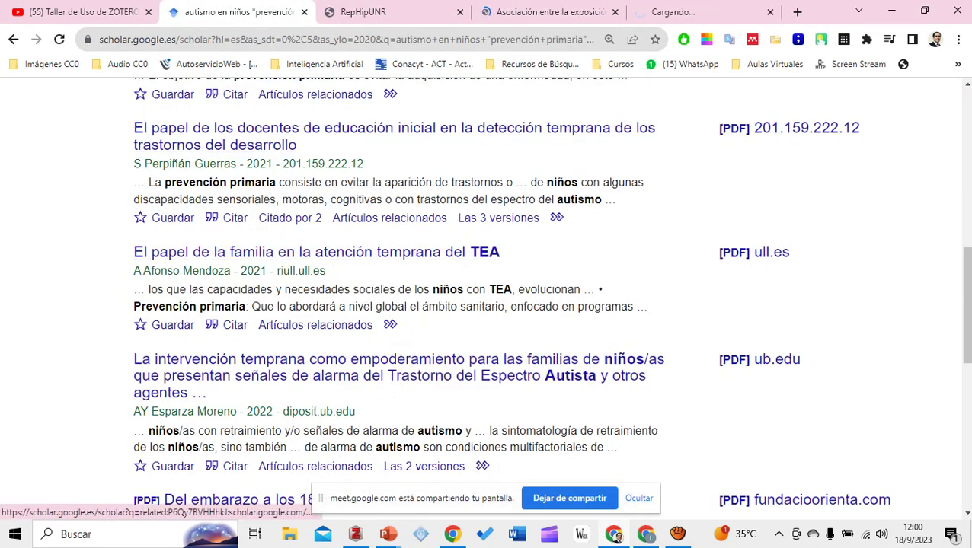
# Save "Conocimiento acerca de las señales de alarma tempranas…" to Zotero's Prevención subcollection, and go to the article on exposure to electronic screens
pyautogui.hotkey('ctrl', 'Tab')
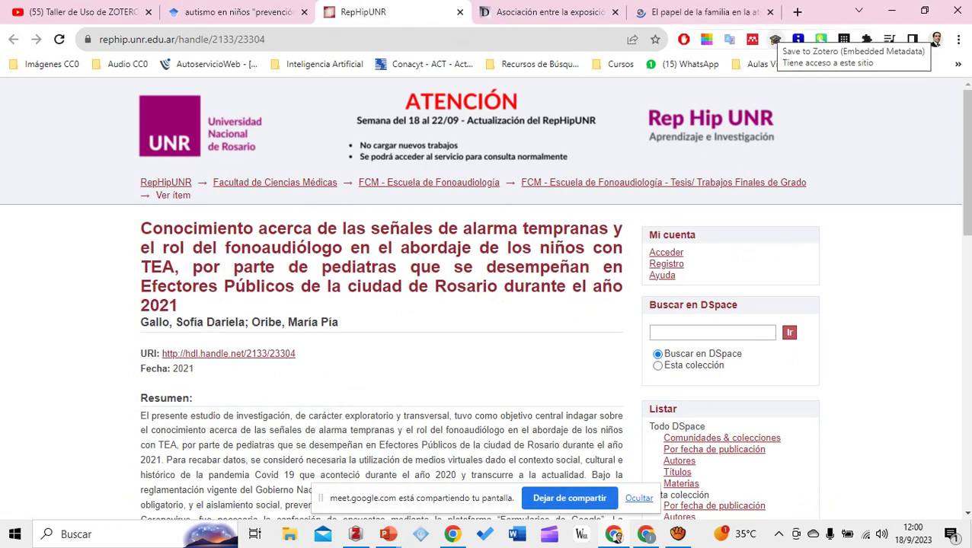
pyautogui.click(774, 39)
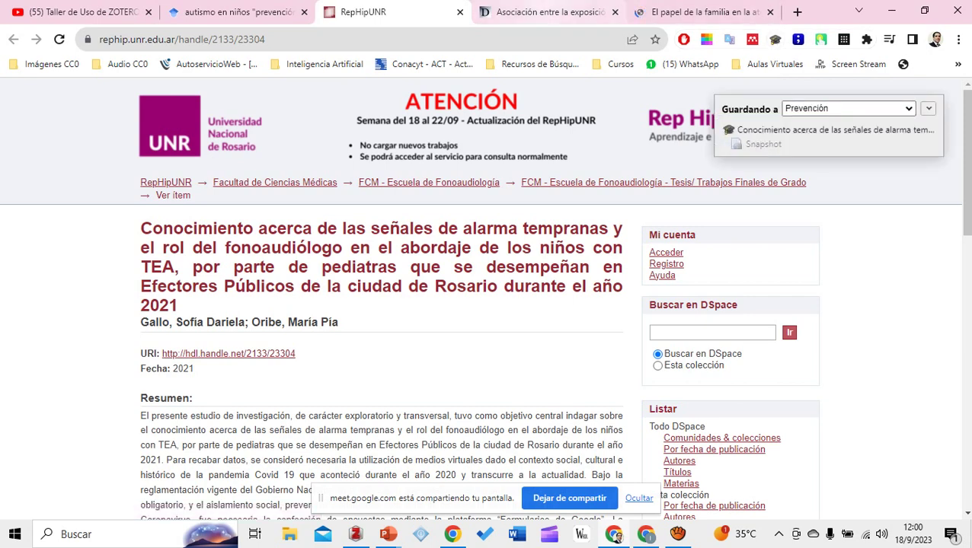
pyautogui.hotkey('ctrl', 'Tab')
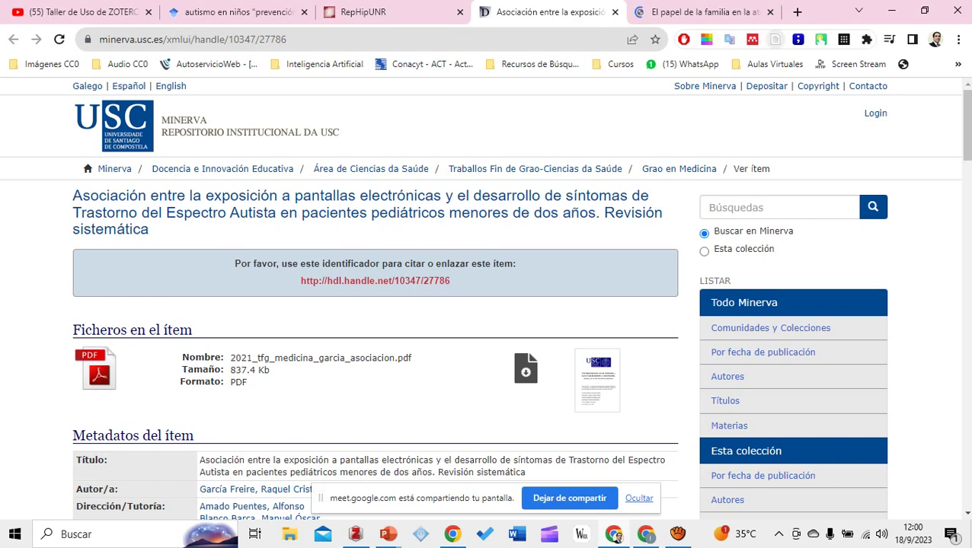
# Save "Asociación entre la exposición a pantallas electrónicas…" and "El papel de la familia en la atención temprana del TEA" to Zotero's Prevención subcollection
pyautogui.hotkey('ctrl', 'shift', 's')
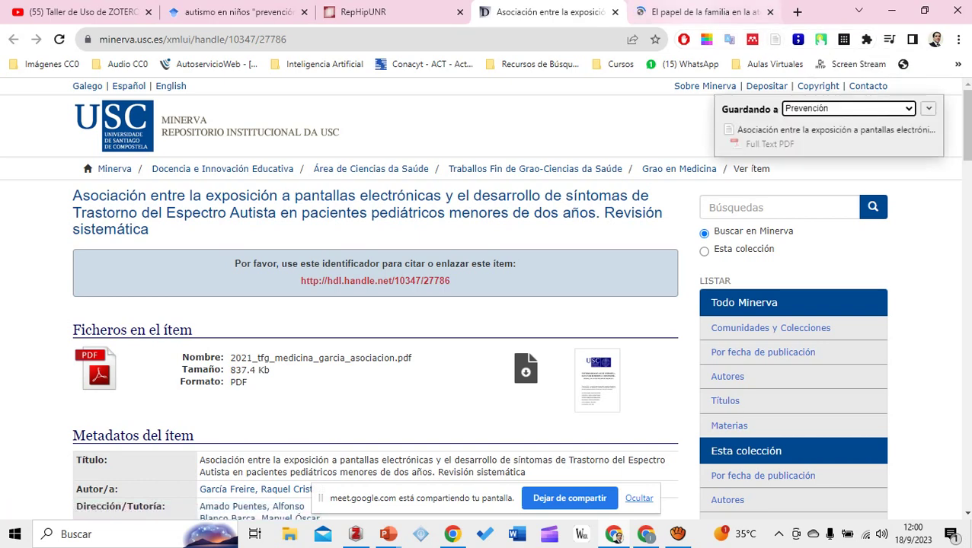
pyautogui.hotkey('ctrl', 'Tab')
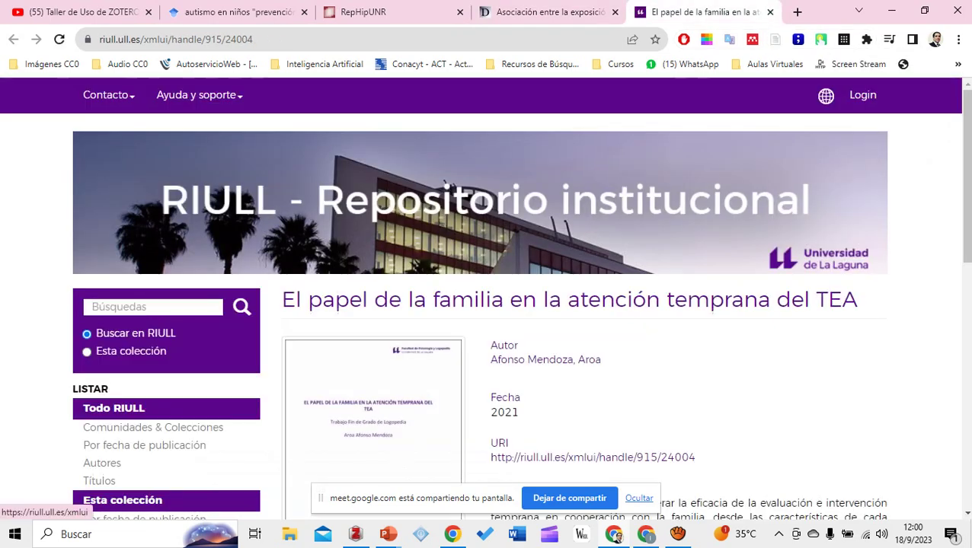
pyautogui.hotkey('ctrl', 'shift', 's')
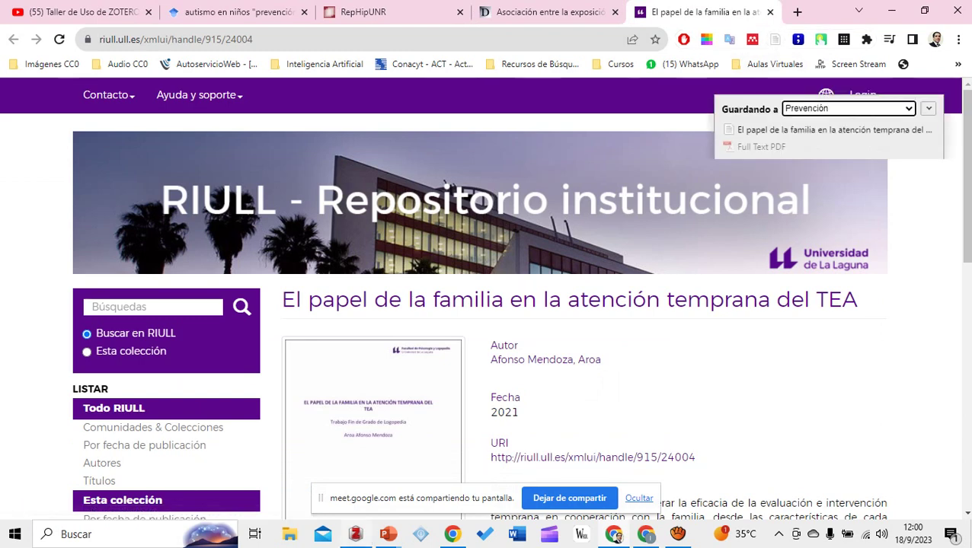
# Switch to Zotero and rename the misspelled subcollection "reahibilitación" under práctica especialización as "rehabilitación"
pyautogui.hotkey('alt', 'Tab')
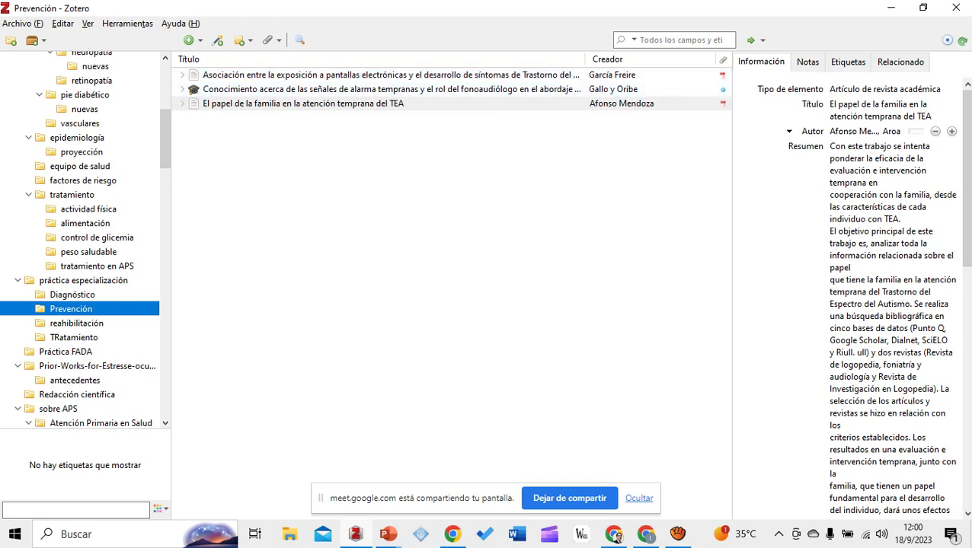
pyautogui.click(76, 323)
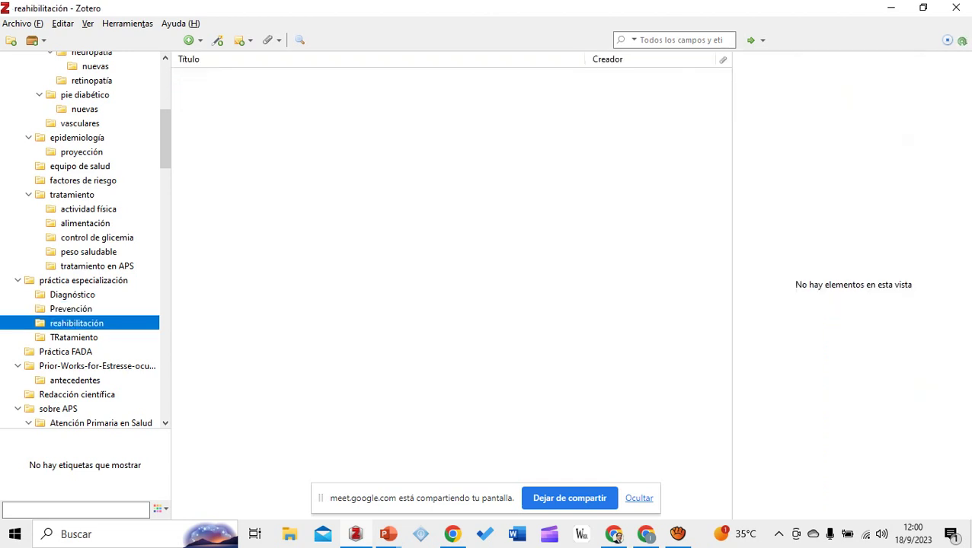
pyautogui.rightClick(91, 325)
pyautogui.click(160, 353)
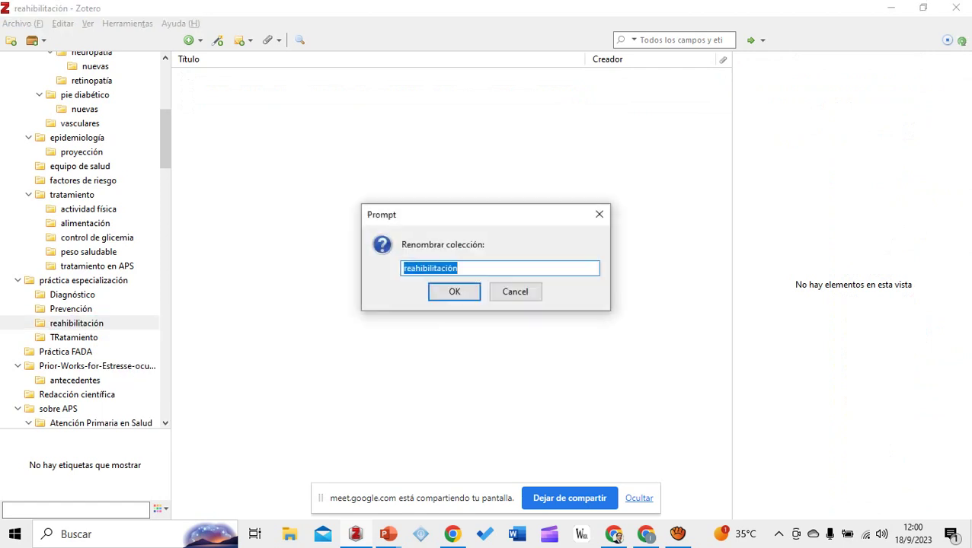
pyautogui.write('rehabi')
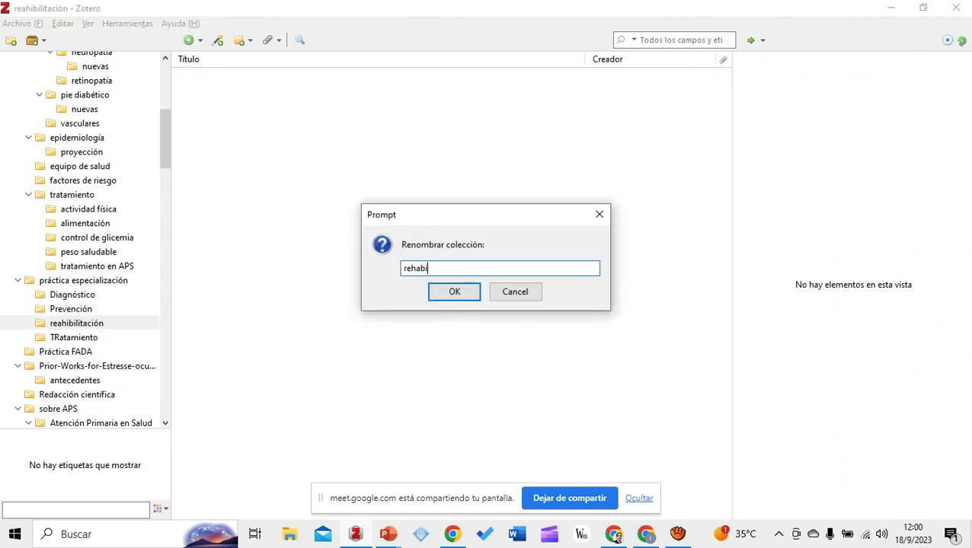
pyautogui.write("litaci'nn")
pyautogui.press('Return')
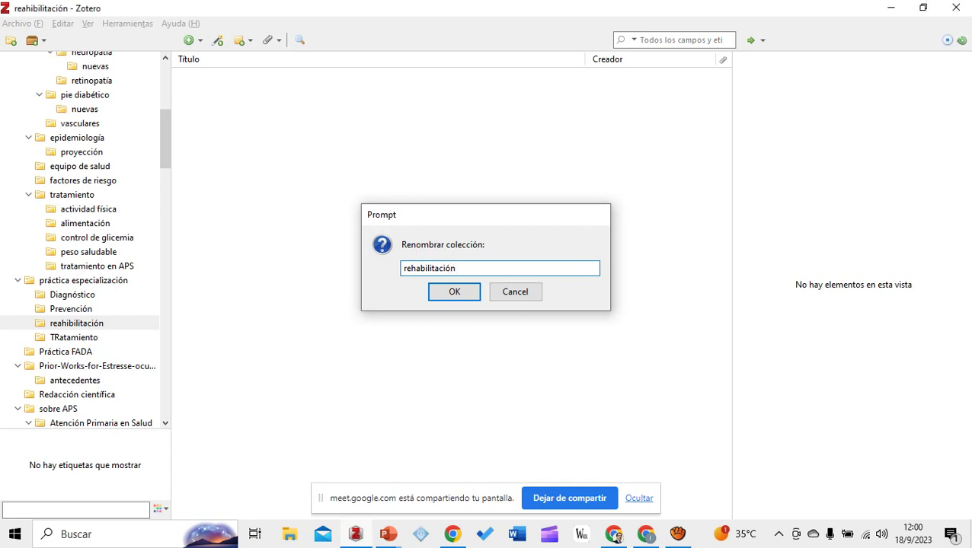
# Return to Chrome and close the three tabs of the saved prevention articles
pyautogui.click(614, 534)
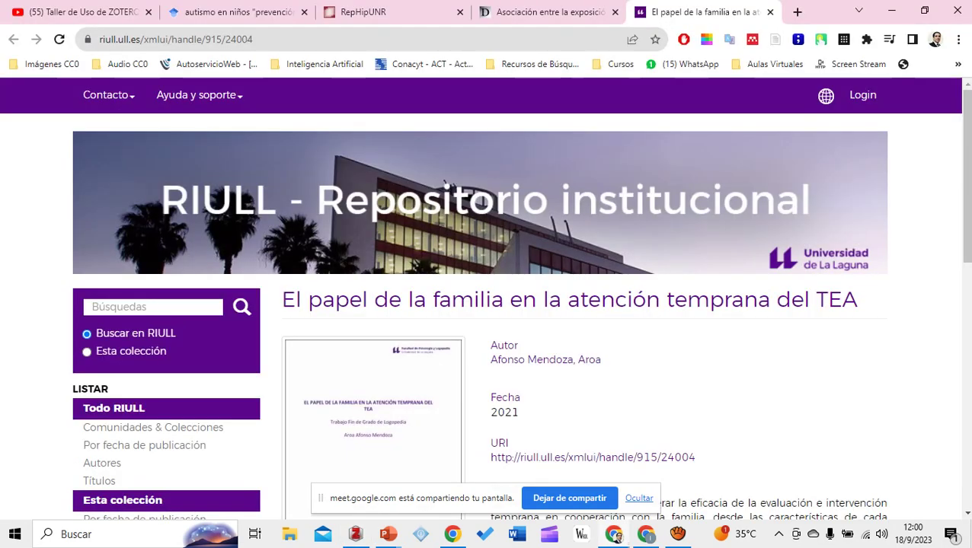
pyautogui.click(365, 11)
pyautogui.hotkey('ctrl', 'w')
pyautogui.hotkey('ctrl', 'w')
pyautogui.hotkey('ctrl', 'w')
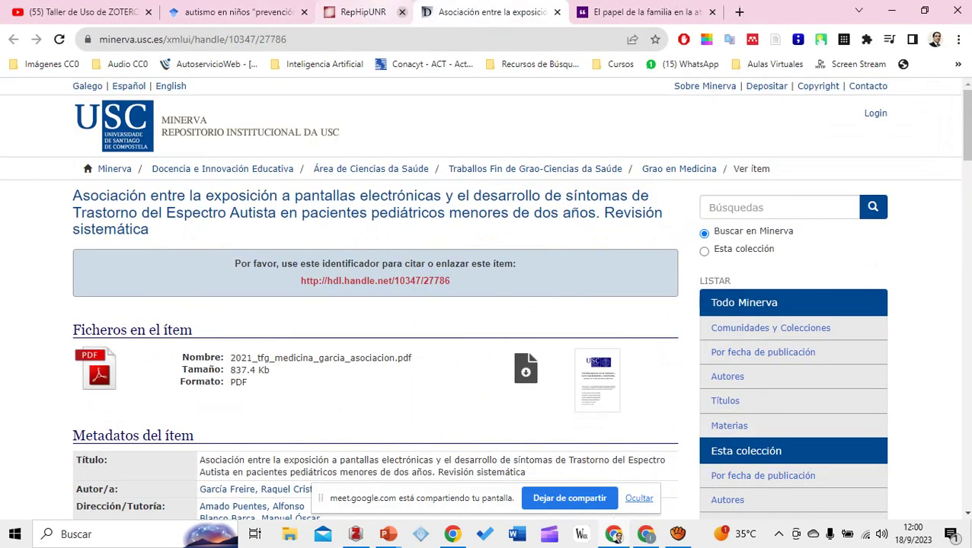
# Change the Google Académico query to autismo en niños "rehabilitación", with the last word in quotation marks, and run it
pyautogui.press('Home')
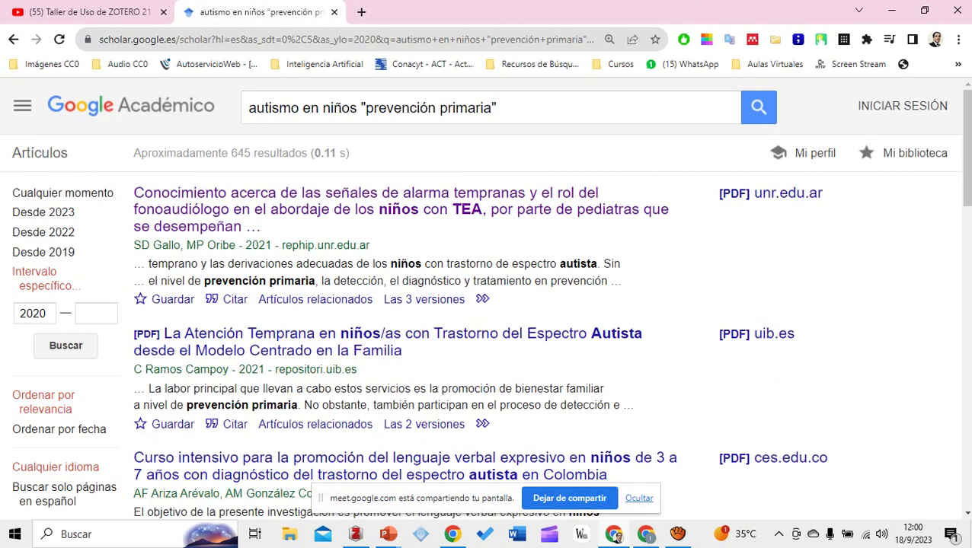
pyautogui.moveTo(491, 107); pyautogui.dragTo(361, 107)
pyautogui.write('rehabilitaci')
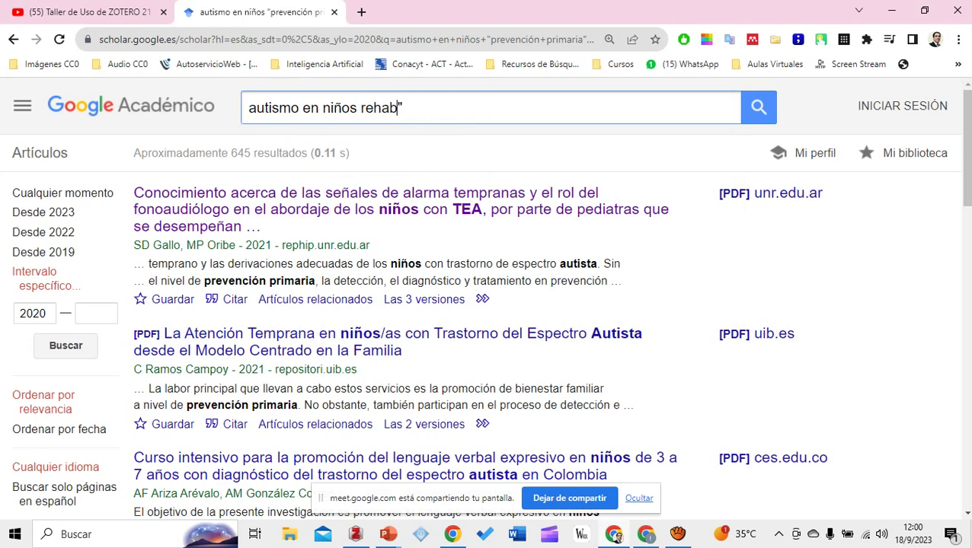
pyautogui.write('ón')
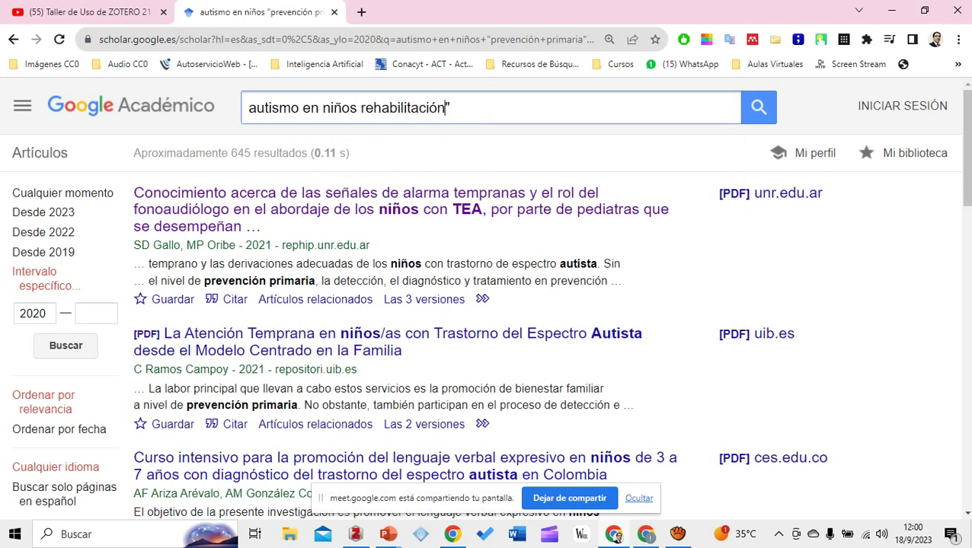
pyautogui.click(360, 107)
pyautogui.write('"')
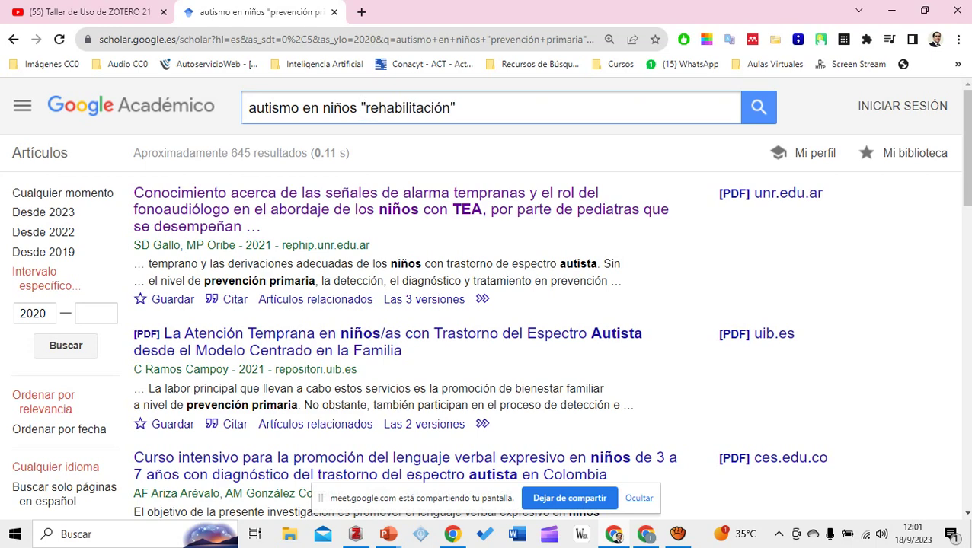
pyautogui.click(758, 107)
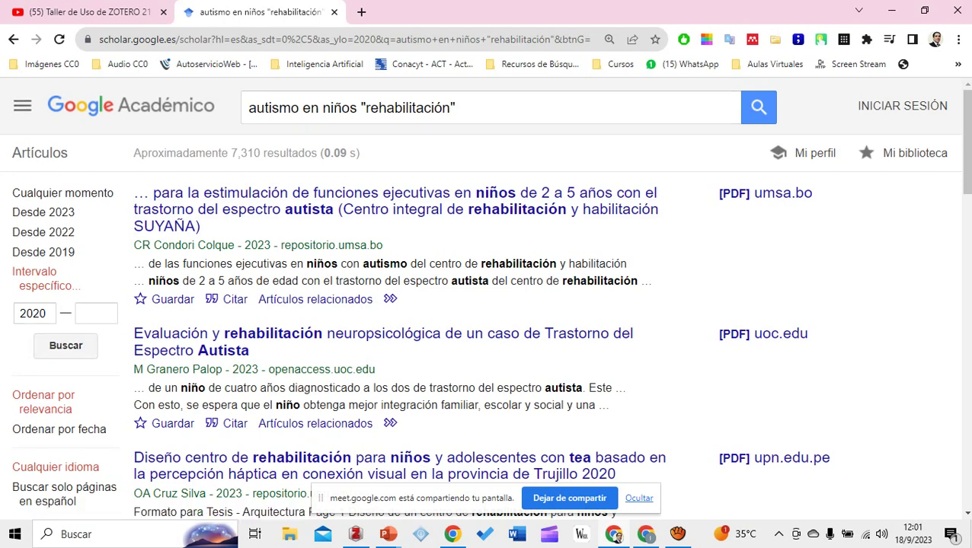
# Open "Evaluación y rehabilitación neuropsicológica de un caso de Trastorno del Espectro Autista" and the study on Acidos Grasos Omega-3 in new tabs
pyautogui.scroll(-3, 194, 220)
pyautogui.rightClick(194, 223)
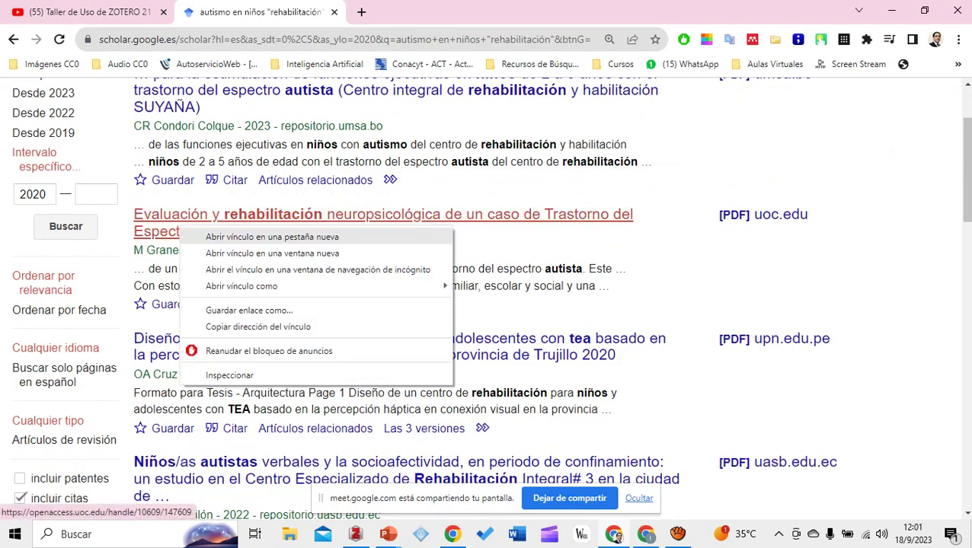
pyautogui.click(244, 237)
pyautogui.scroll(-13, 243, 228)
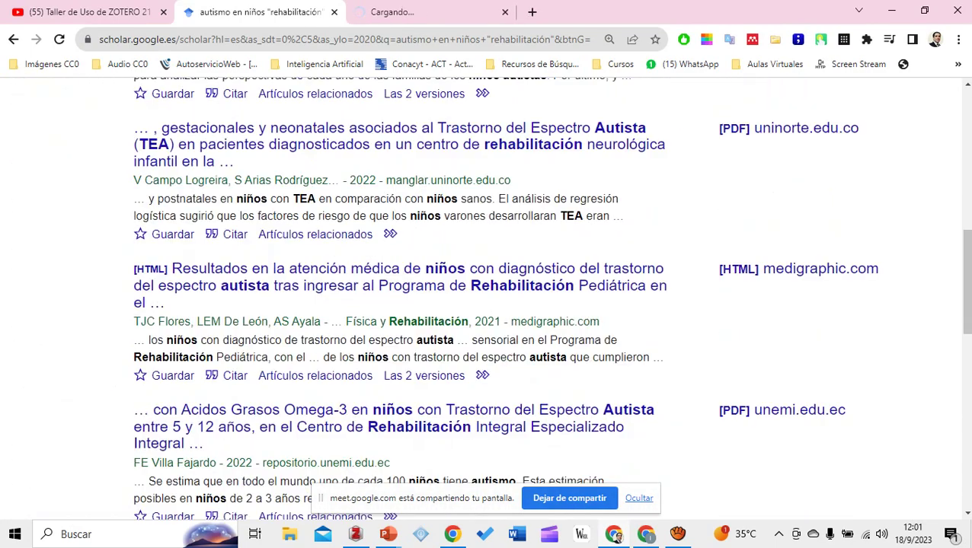
pyautogui.scroll(-1, 487, 297)
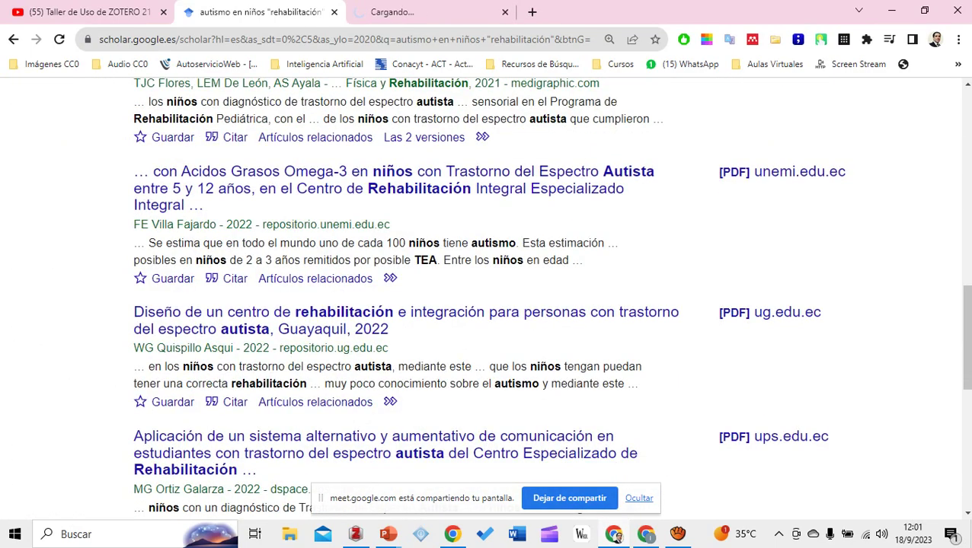
pyautogui.rightClick(330, 189)
pyautogui.click(391, 203)
# Open "Diseño de un centro de rehabilitación e integración…" and "Método alternativos y aumentativos de comunicación…" in new tabs
pyautogui.scroll(-4, 380, 199)
pyautogui.scroll(2, 381, 199)
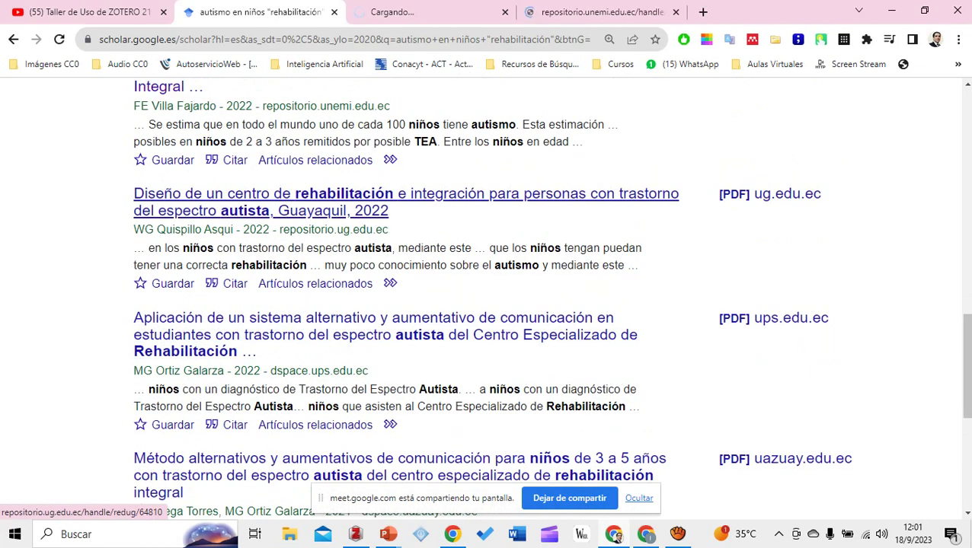
pyautogui.rightClick(319, 196)
pyautogui.click(358, 207)
pyautogui.scroll(-2, 315, 164)
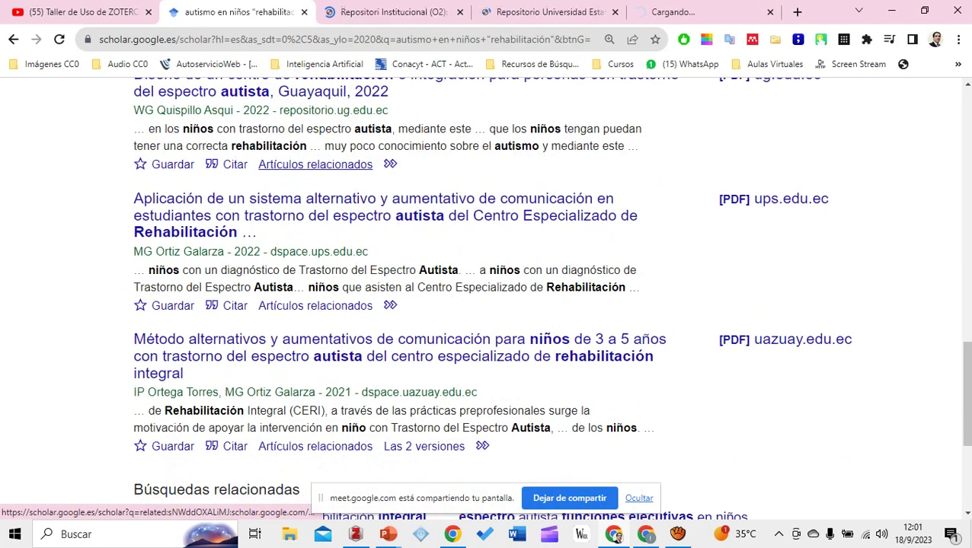
pyautogui.scroll(-2, 343, 229)
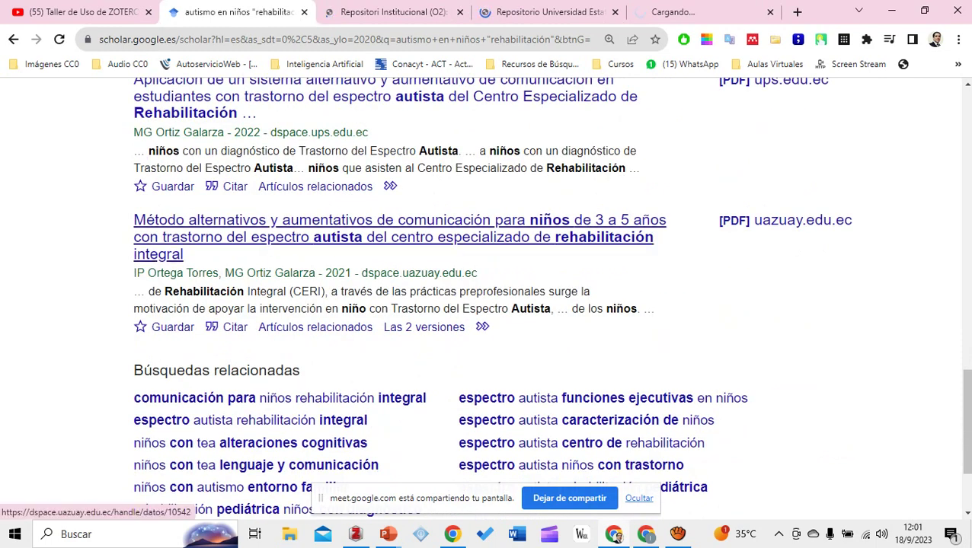
pyautogui.rightClick(343, 237)
pyautogui.click(365, 314)
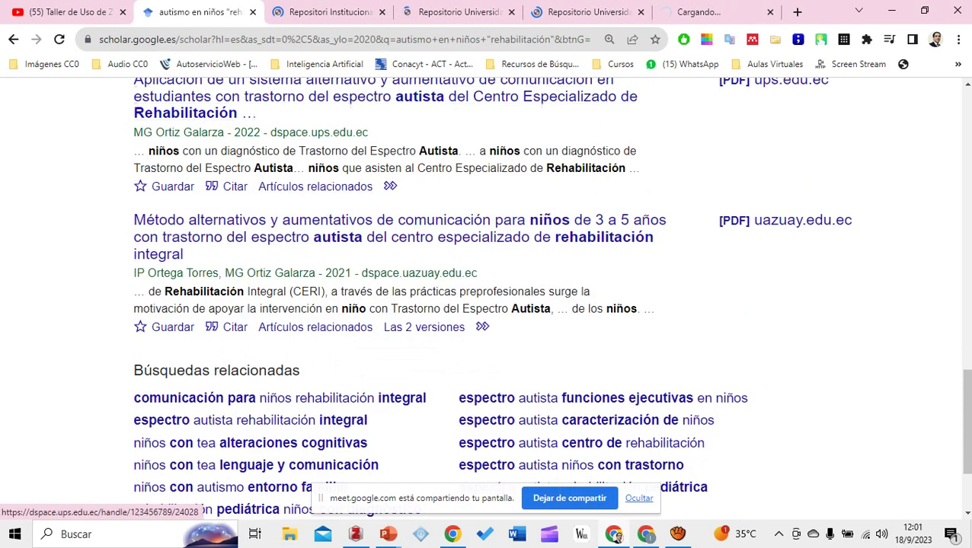
# Save "Evaluación y rehabilitación neuropsicológica…" and the thesis on Acidos Grasos Omega-3 supplementation to Zotero's rehabilitación subcollection
pyautogui.hotkey('ctrl', 'Tab')
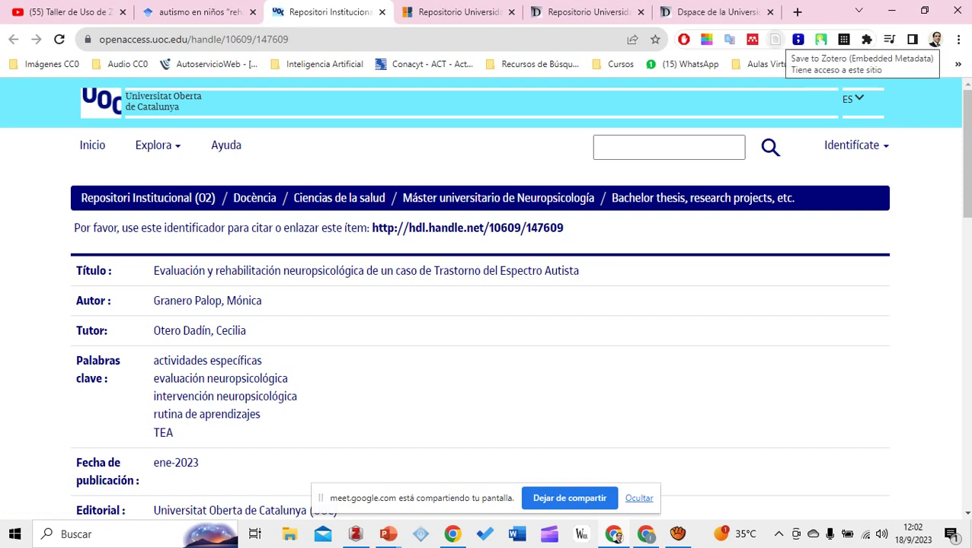
pyautogui.click(775, 38)
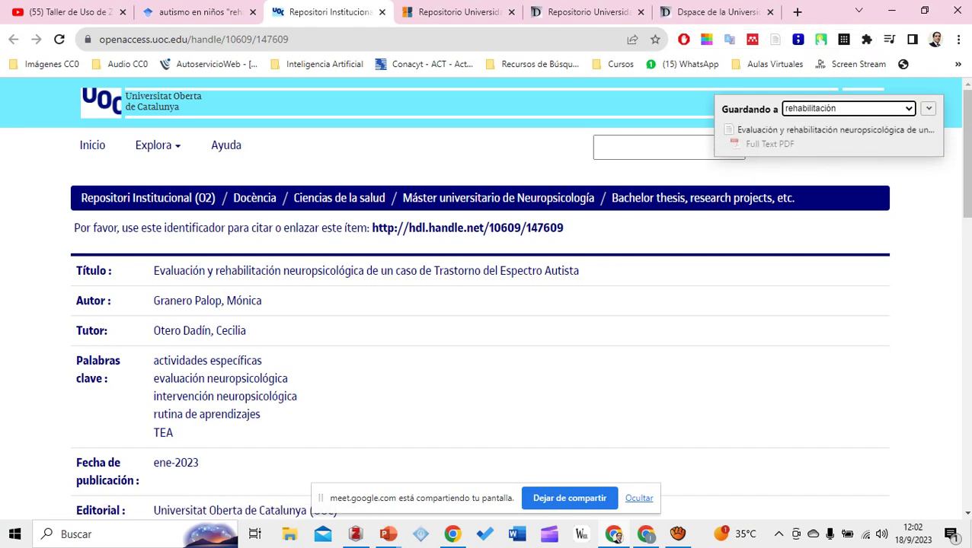
pyautogui.hotkey('ctrl', 'Tab')
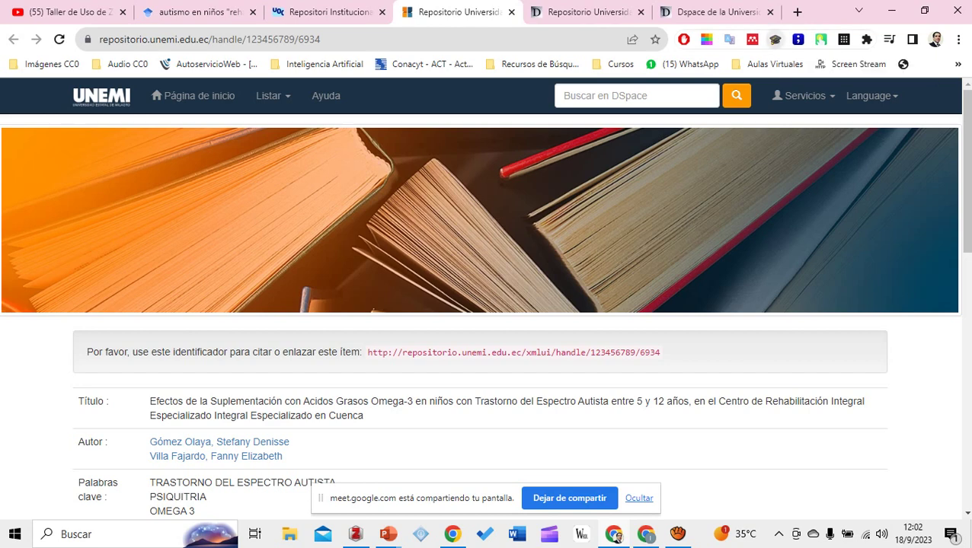
pyautogui.click(775, 39)
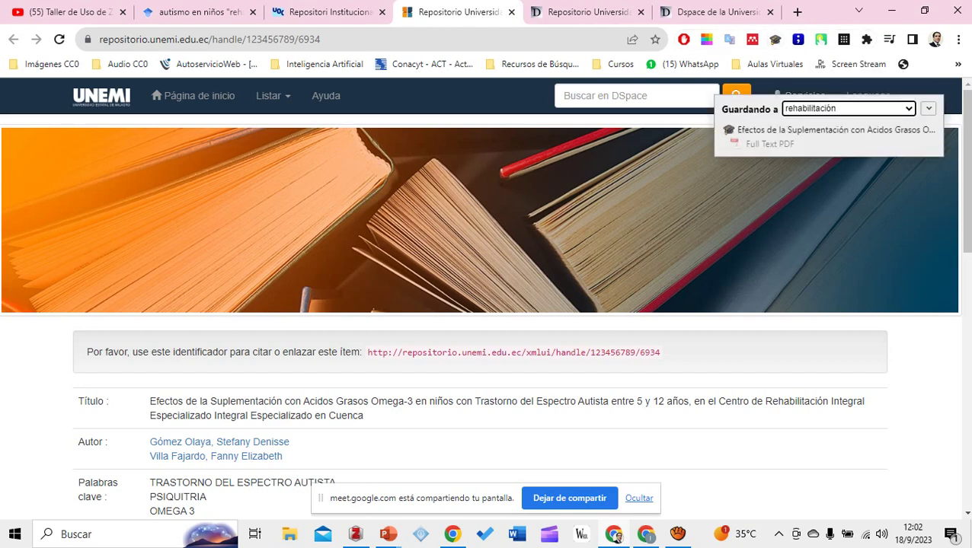
# Save "Diseño de un centro de rehabilitación e integración…" and "Método alternativos y aumentativos de comunicación…" to Zotero's rehabilitación subcollection
pyautogui.hotkey('ctrl', 'Tab')
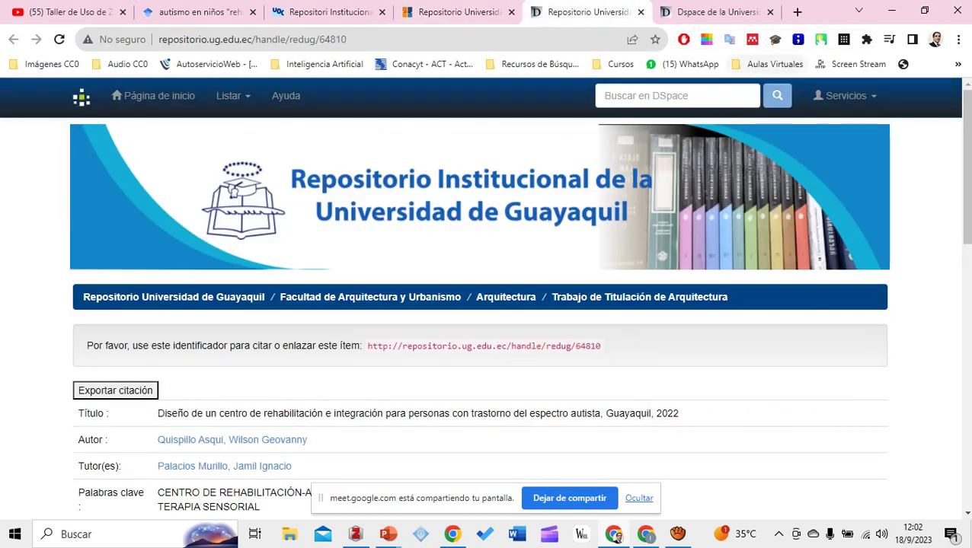
pyautogui.hotkey('ctrl', 'shift', 's')
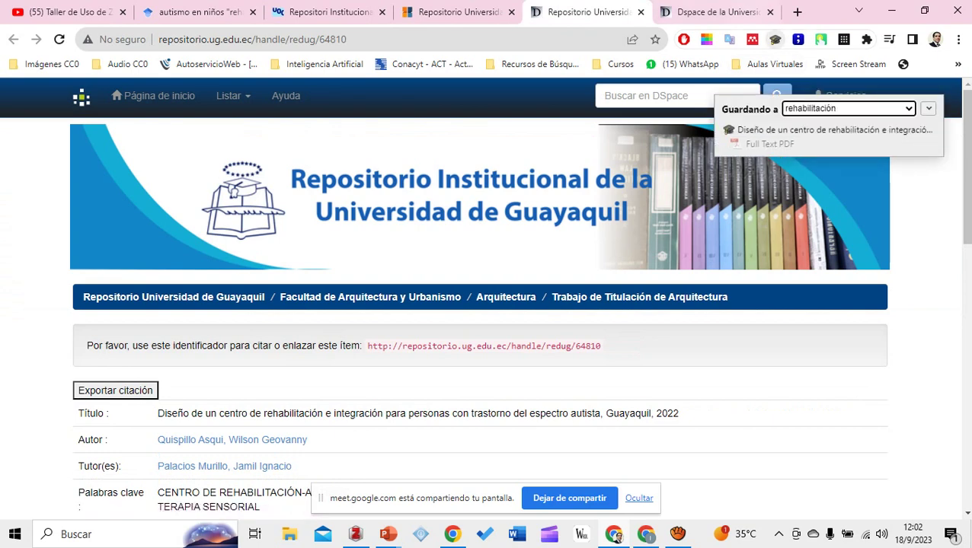
pyautogui.hotkey('ctrl', 'Tab')
pyautogui.hotkey('ctrl', 'shift', 's')
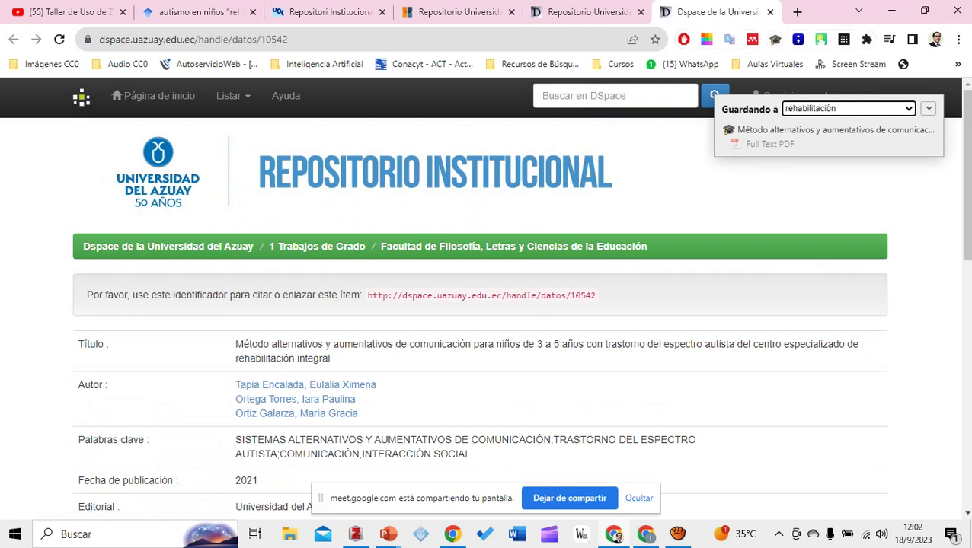
# Switch to Zotero and examine the items saved in the rehabilitación, Diagnóstico, Prevención and TRatamiento subcollections of práctica especialización
pyautogui.click(617, 536)
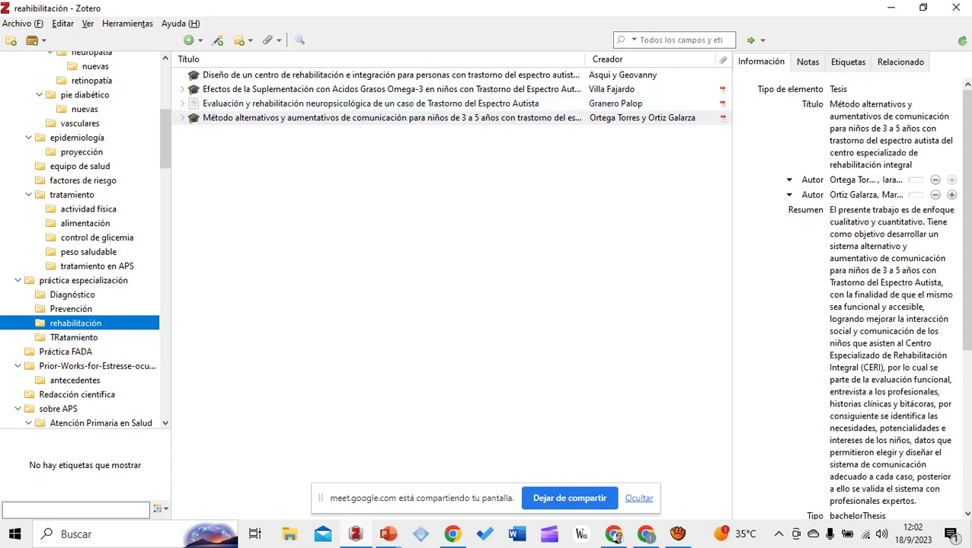
pyautogui.click(72, 295)
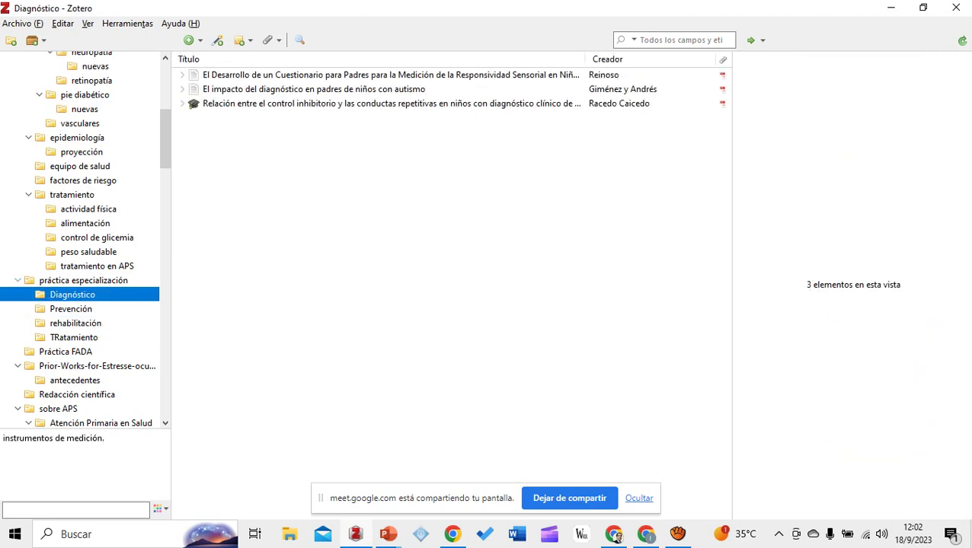
pyautogui.click(83, 280)
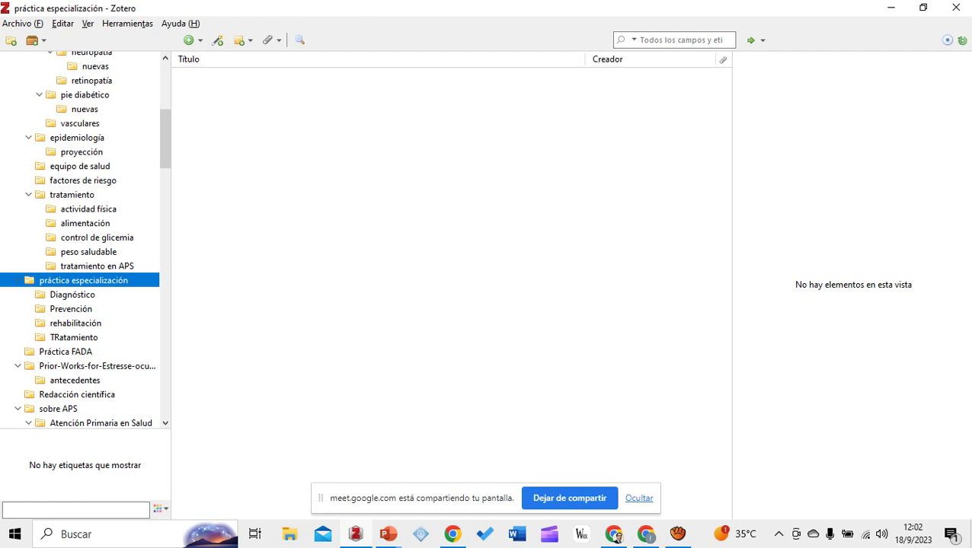
pyautogui.click(72, 295)
pyautogui.click(71, 309)
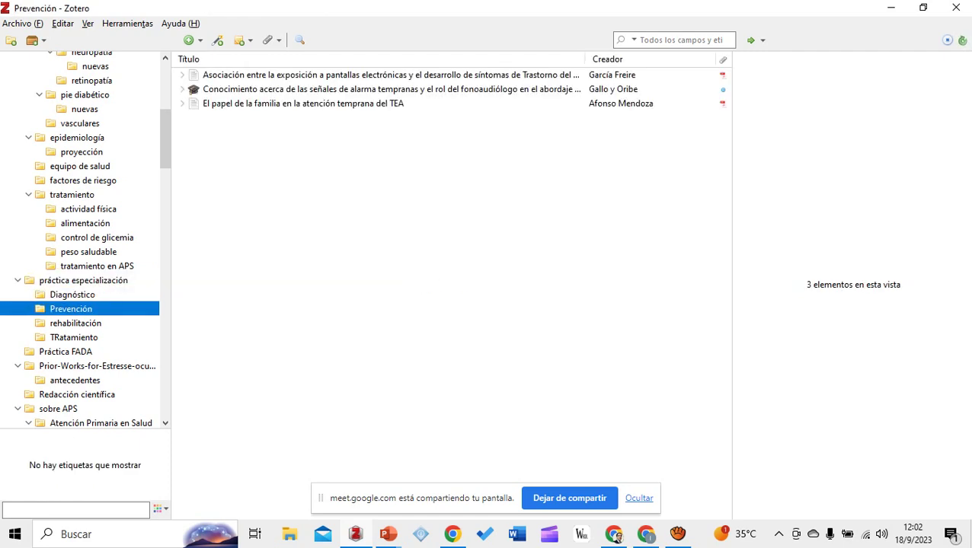
pyautogui.click(72, 294)
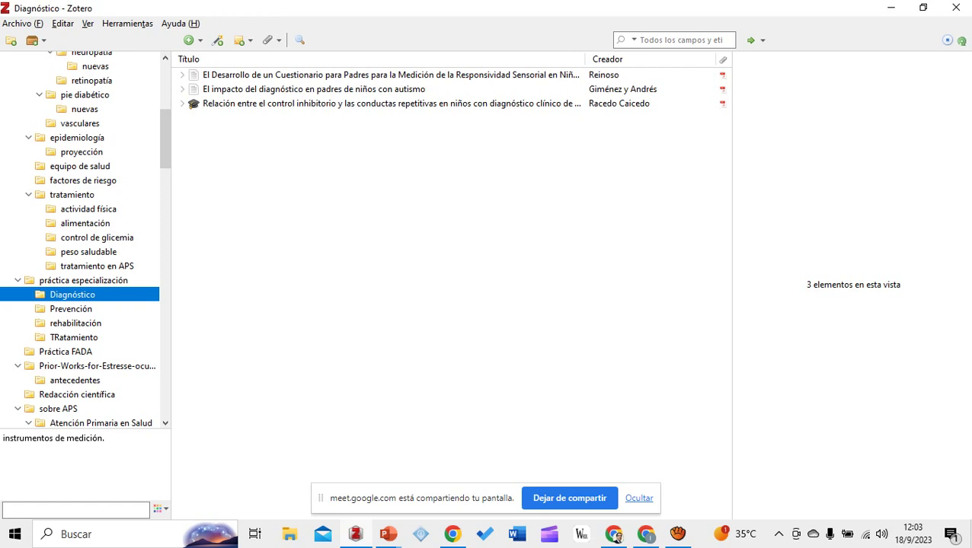
pyautogui.press('Down')
pyautogui.press('Down')
pyautogui.press('Down')
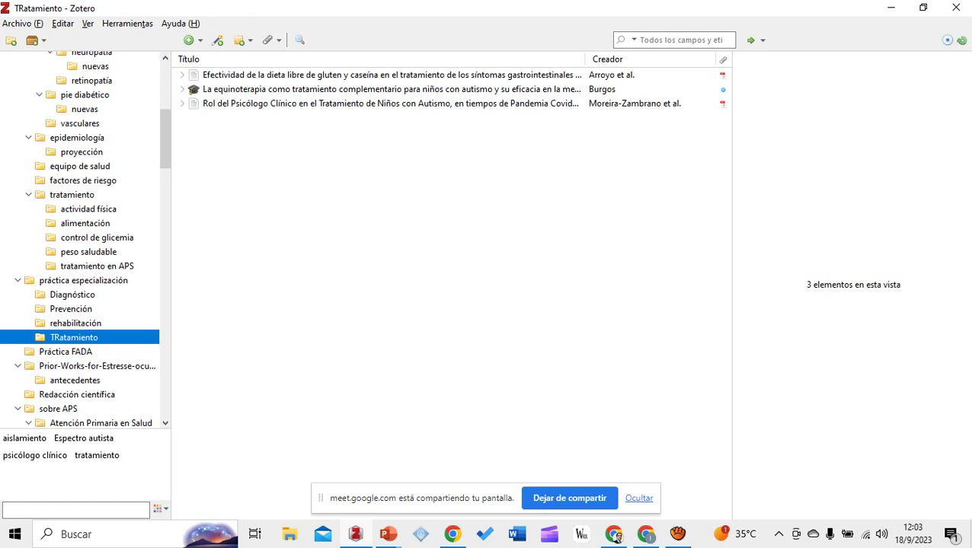
# Look over the articles saved in the Prevención, rehabilitación and Diagnóstico subcollections of práctica especialización
pyautogui.press('Up')
pyautogui.press('Up')
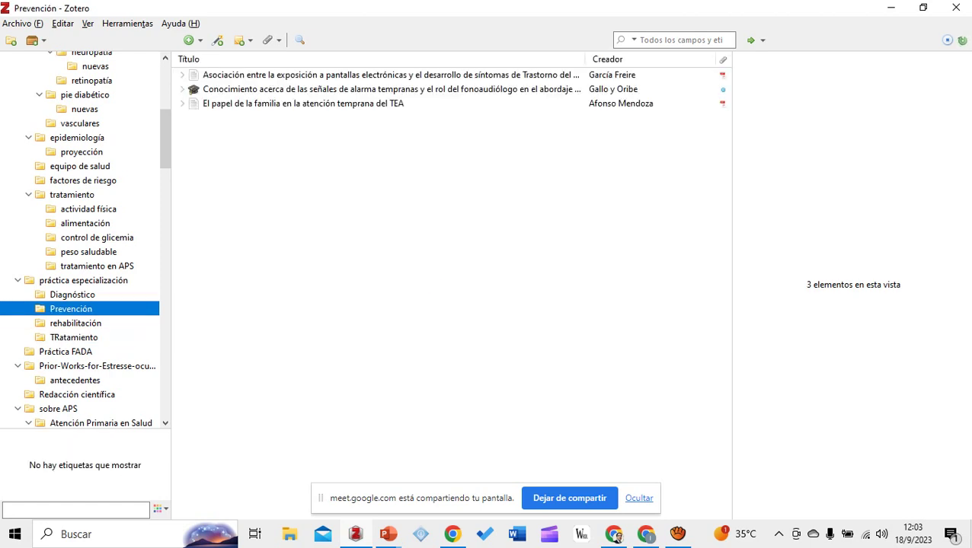
pyautogui.press('Down')
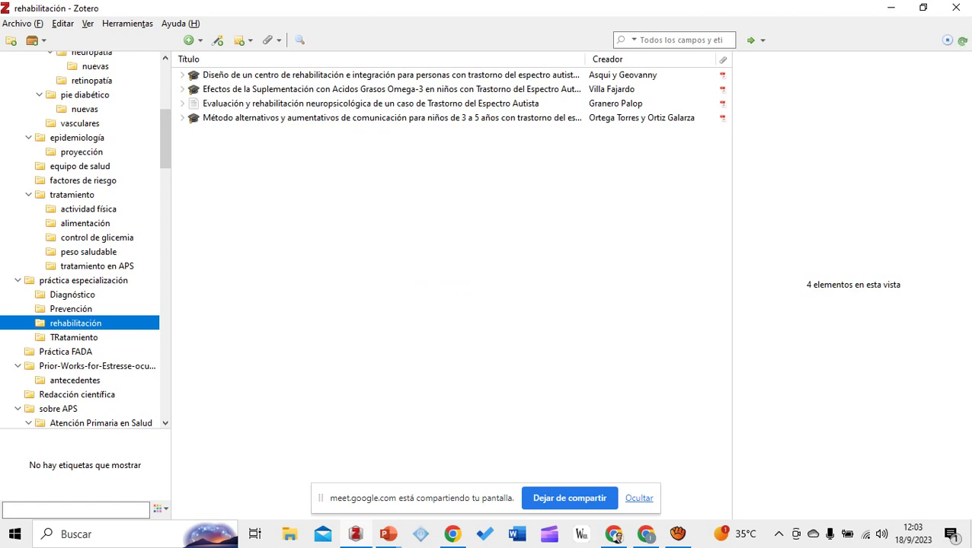
pyautogui.click(72, 295)
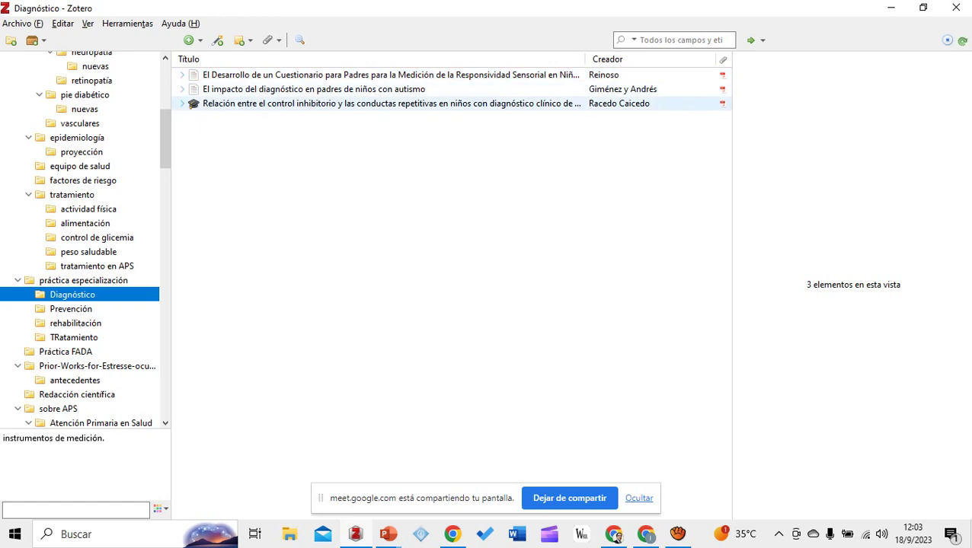
# Expand "El Desarrollo de un Cuestionario para Padres…" in the Diagnóstico subcollection and show its item details
pyautogui.press('Tab')
pyautogui.press('Right')
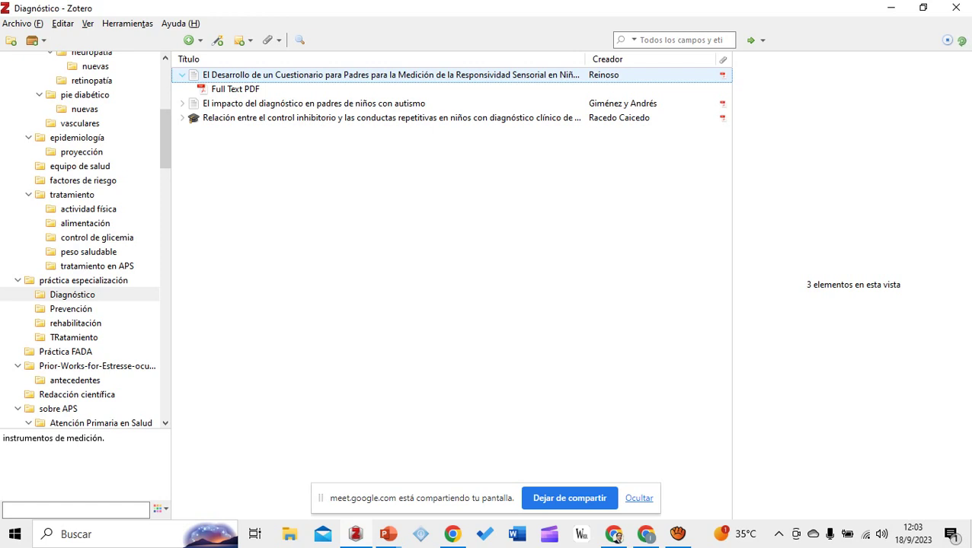
pyautogui.press('space')
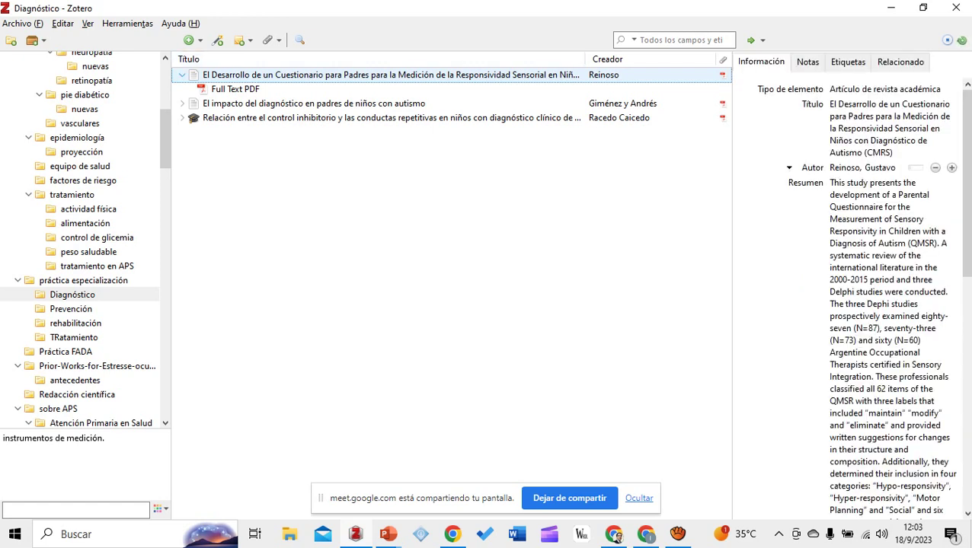
# Examine the item type, title, author and abstract fields of "El Desarrollo de un Cuestionario para Padres…"
pyautogui.press('Tab')
pyautogui.press('Tab')
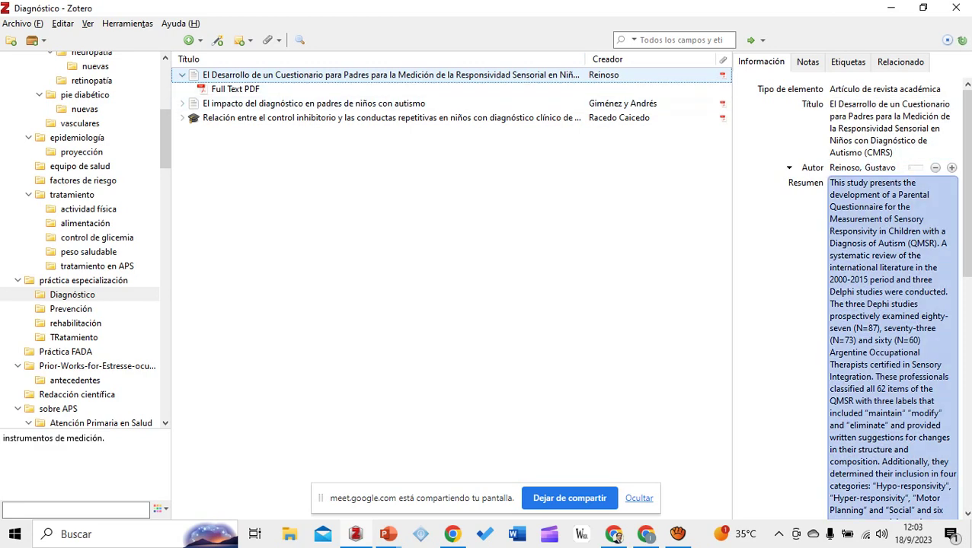
pyautogui.hotkey('shift', 'Tab')
pyautogui.hotkey('shift', 'Tab')
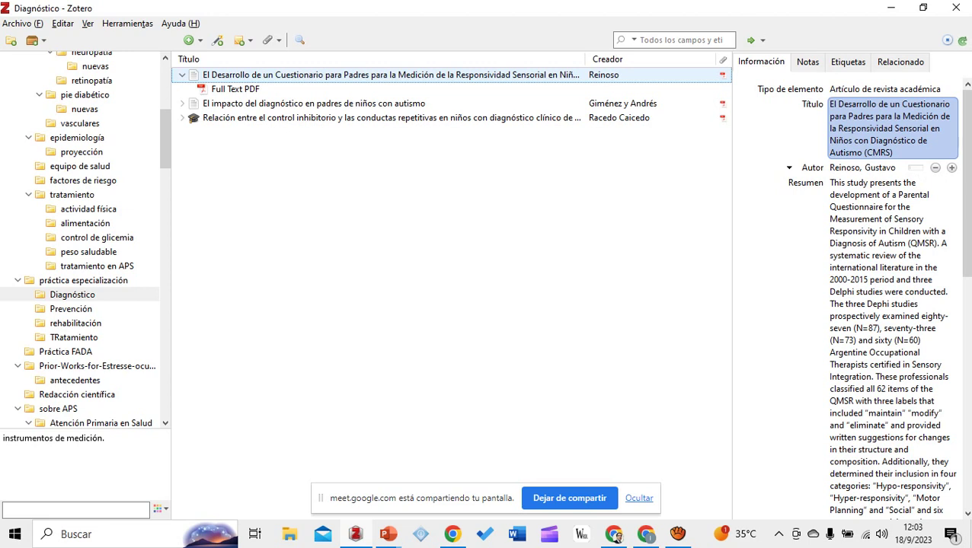
pyautogui.hotkey('shift', 'Tab')
pyautogui.hotkey('shift', 'Tab')
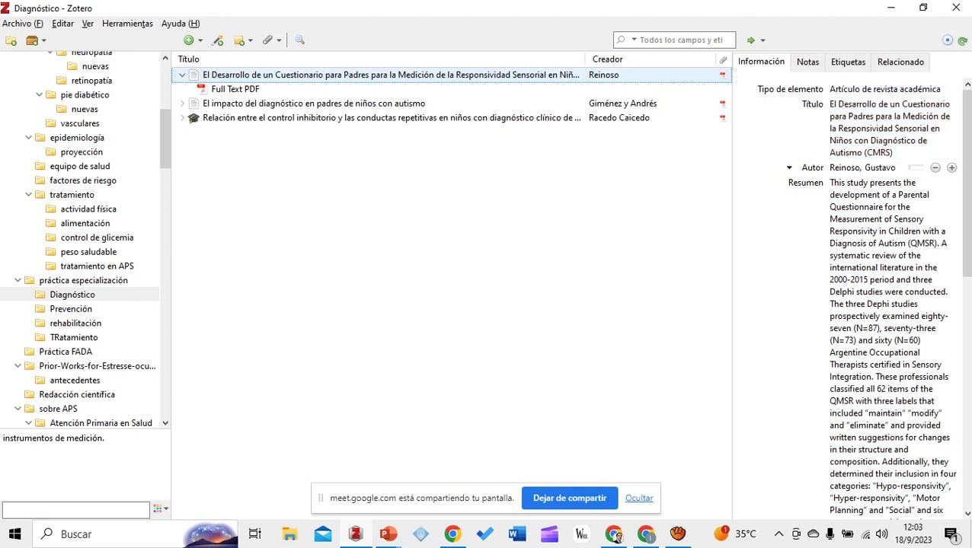
pyautogui.press('Tab')
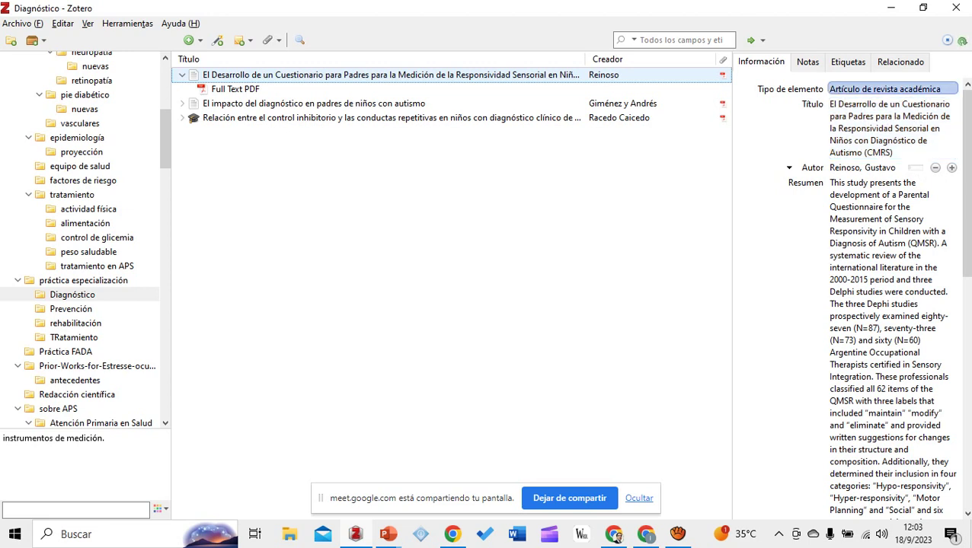
pyautogui.press('Tab')
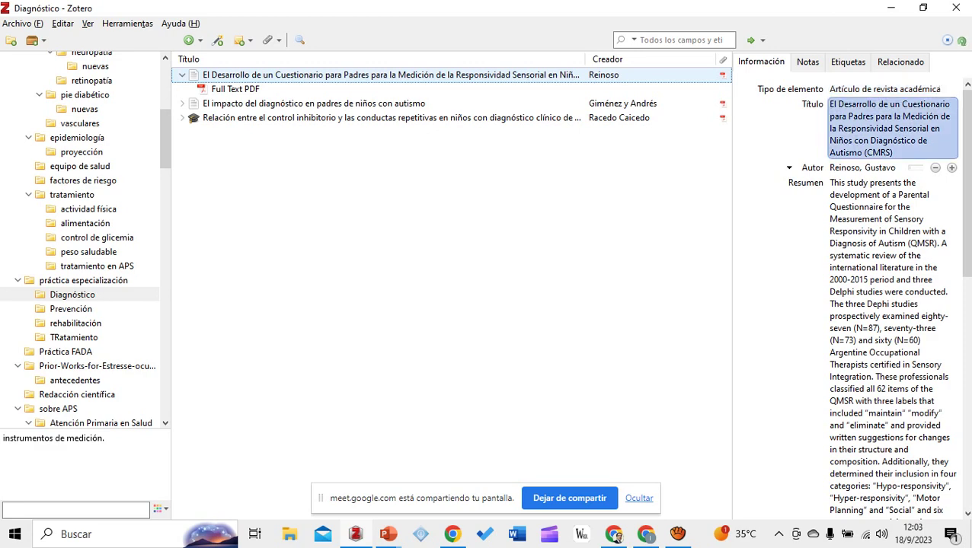
pyautogui.press('Tab')
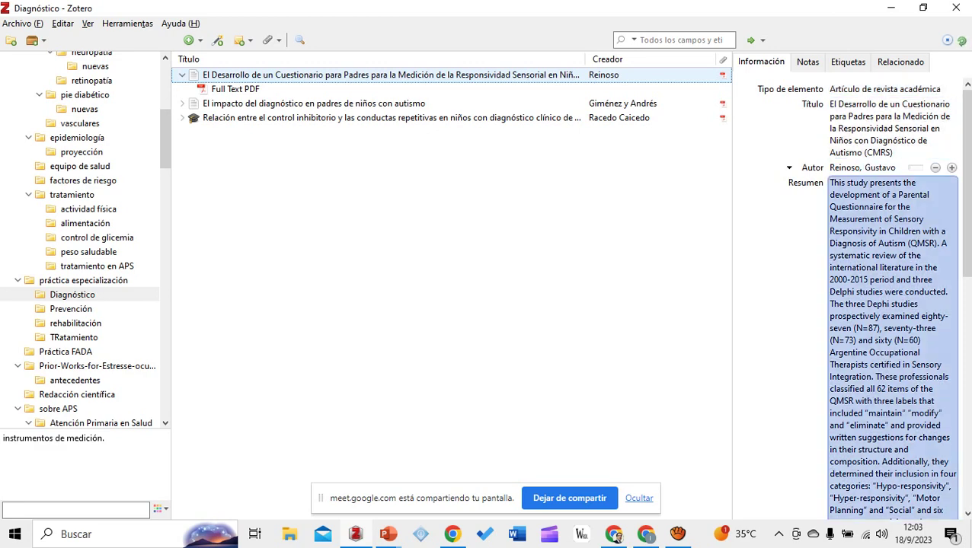
pyautogui.hotkey('shift', 'Tab')
pyautogui.hotkey('shift', 'Tab')
pyautogui.press('Tab')
pyautogui.hotkey('shift', 'Tab')
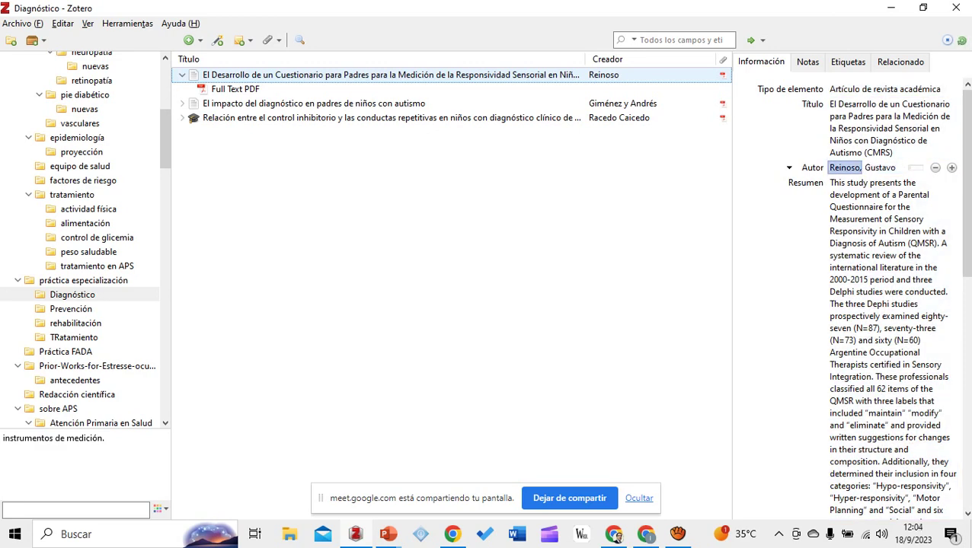
pyautogui.press('Tab')
pyautogui.press('Tab')
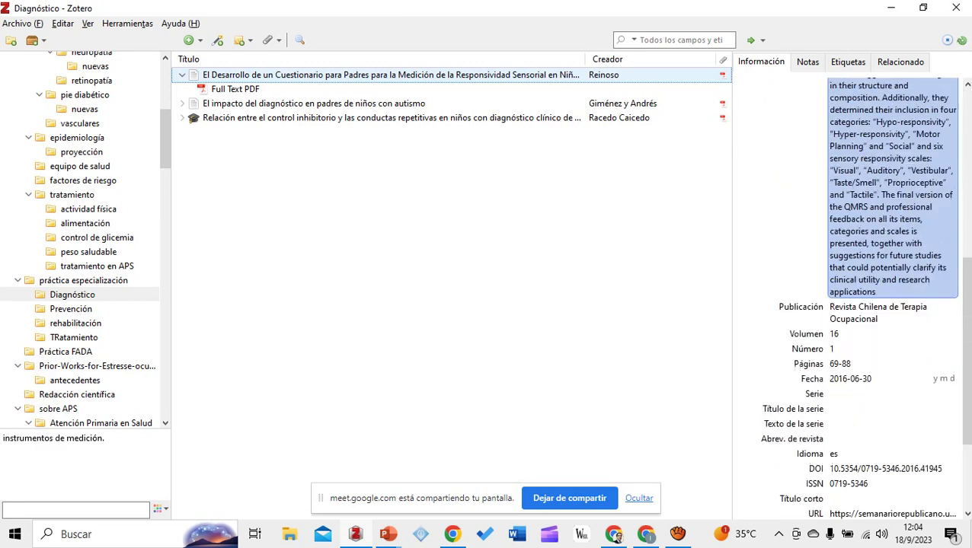
# Examine the article's publication, volume, issue number, pages and date fields one by one
pyautogui.press('Tab')
pyautogui.press('Tab')
pyautogui.press('Tab')
pyautogui.press('Tab')
pyautogui.hotkey('shift', 'Tab')
pyautogui.hotkey('shift', 'Tab')
pyautogui.hotkey('shift', 'Tab')
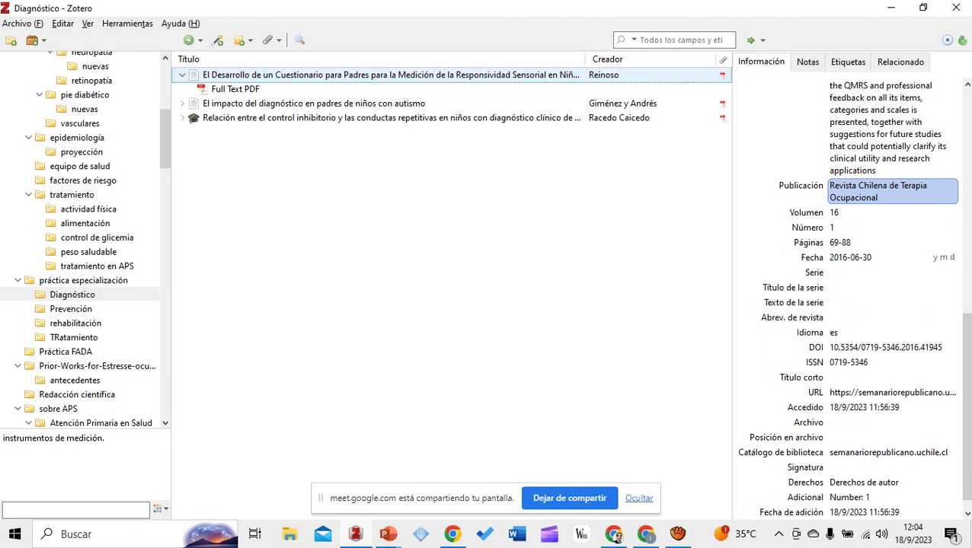
pyautogui.press('Tab')
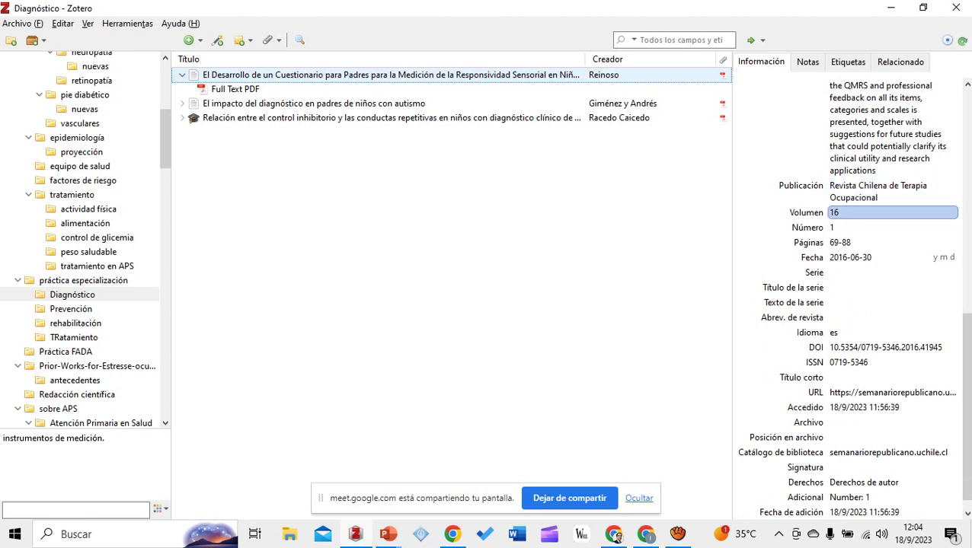
pyautogui.press('Tab')
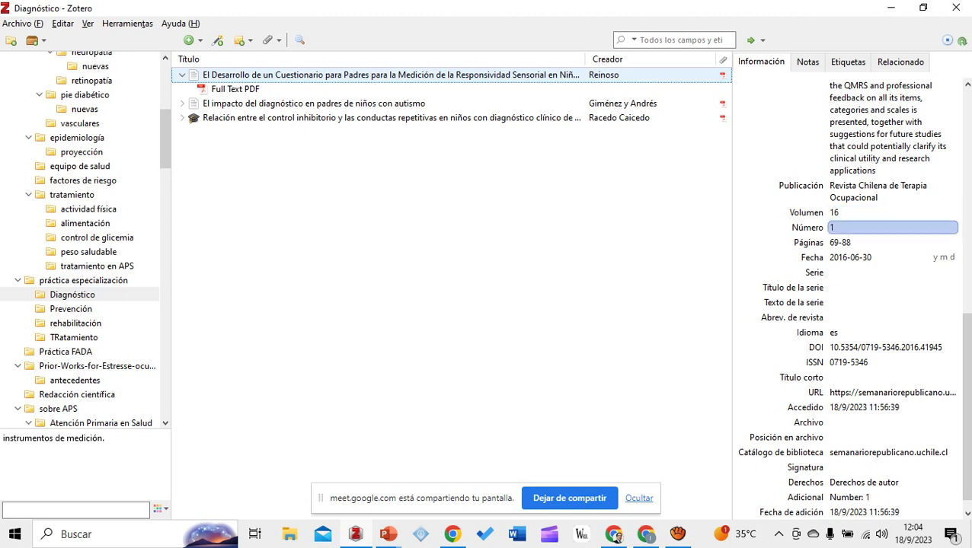
pyautogui.press('Tab')
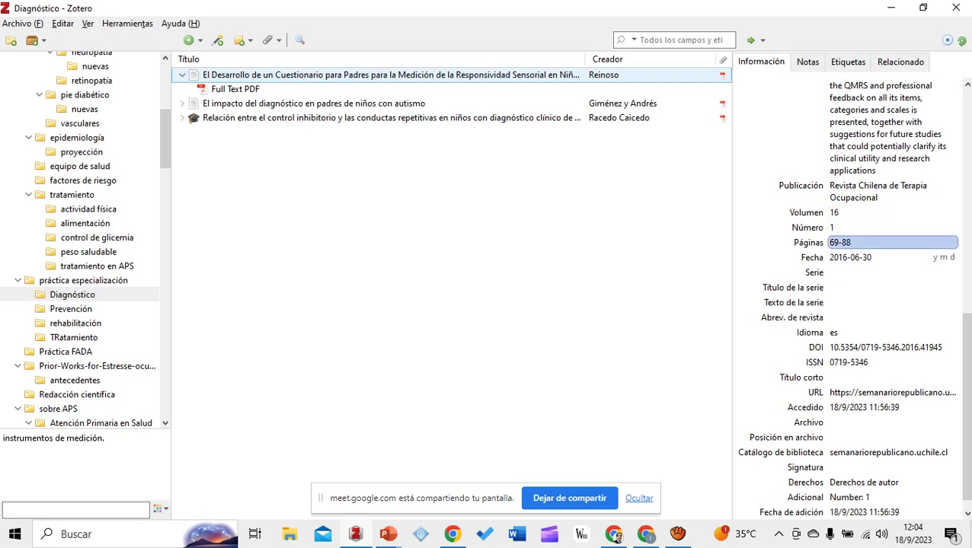
pyautogui.press('Tab')
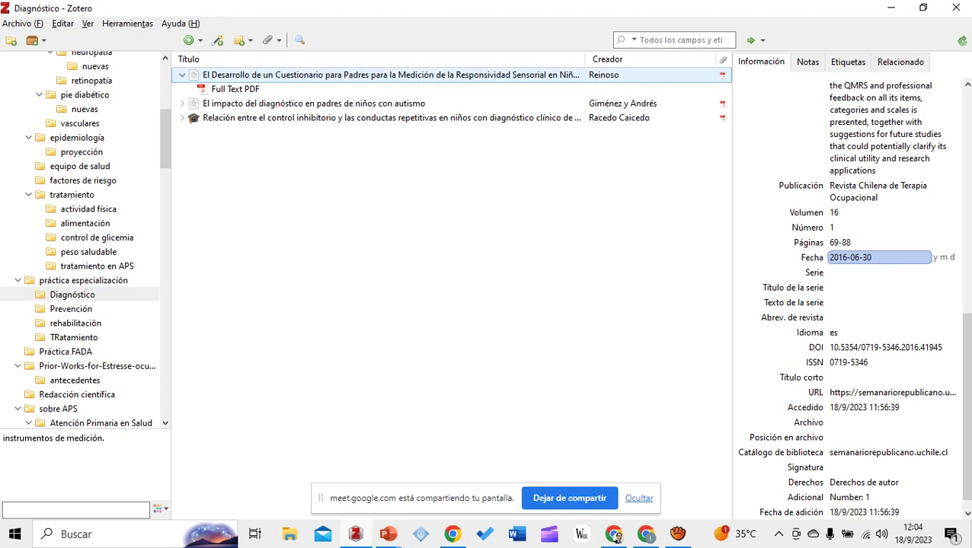
# Go back to the article's title and review its bibliographic details again through to the abstract
pyautogui.hotkey('shift', 'Tab')
pyautogui.hotkey('shift', 'Tab')
pyautogui.hotkey('shift', 'Tab')
pyautogui.hotkey('shift', 'Tab')
pyautogui.hotkey('shift', 'Tab')
pyautogui.hotkey('shift', 'Tab')
pyautogui.hotkey('shift', 'Tab')
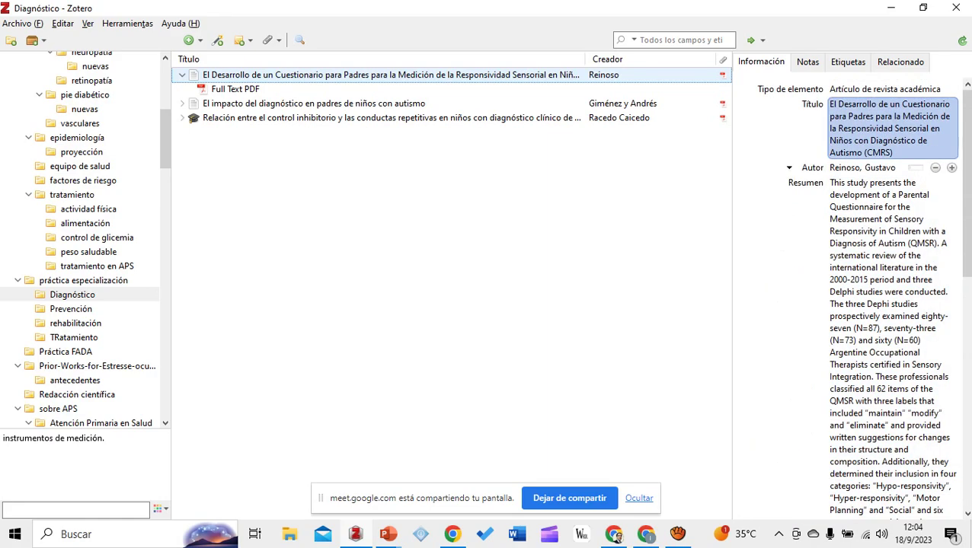
pyautogui.press('Tab')
pyautogui.hotkey('shift', 'Tab')
pyautogui.hotkey('shift', 'Tab')
pyautogui.press('Tab')
pyautogui.press('Tab')
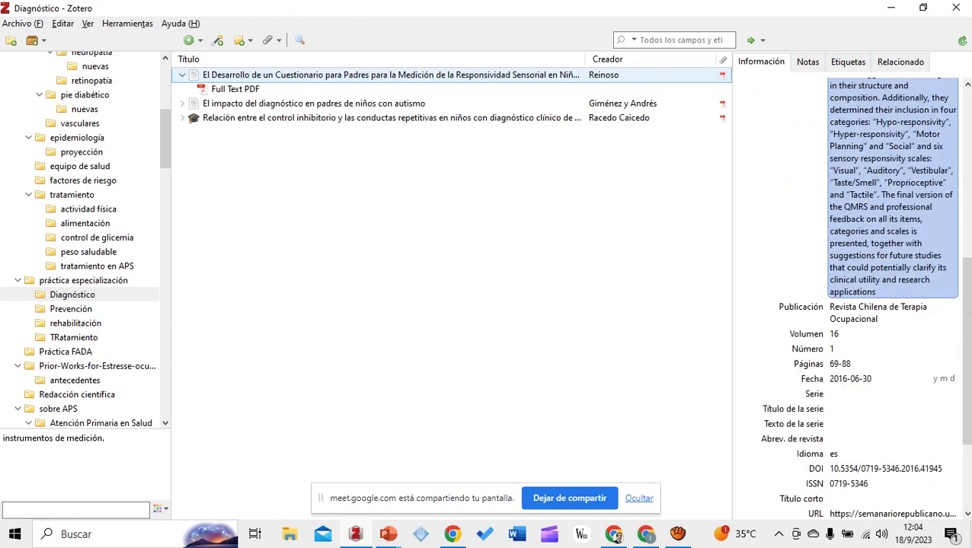
# Review the article's publication details again from the journal name through to the date field
pyautogui.press('Tab')
pyautogui.press('Tab')
pyautogui.press('Tab')
pyautogui.press('Tab')
pyautogui.press('Tab')
pyautogui.press('Tab')
pyautogui.press('Tab')
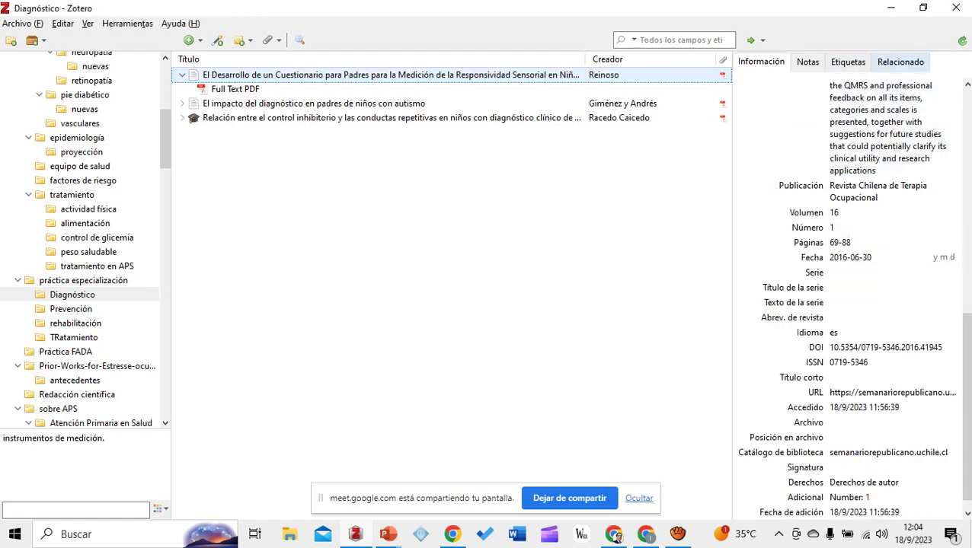
pyautogui.press('Tab')
pyautogui.press('Tab')
pyautogui.press('Tab')
pyautogui.press('Tab')
pyautogui.press('Tab')
pyautogui.press('Tab')
pyautogui.press('Tab')
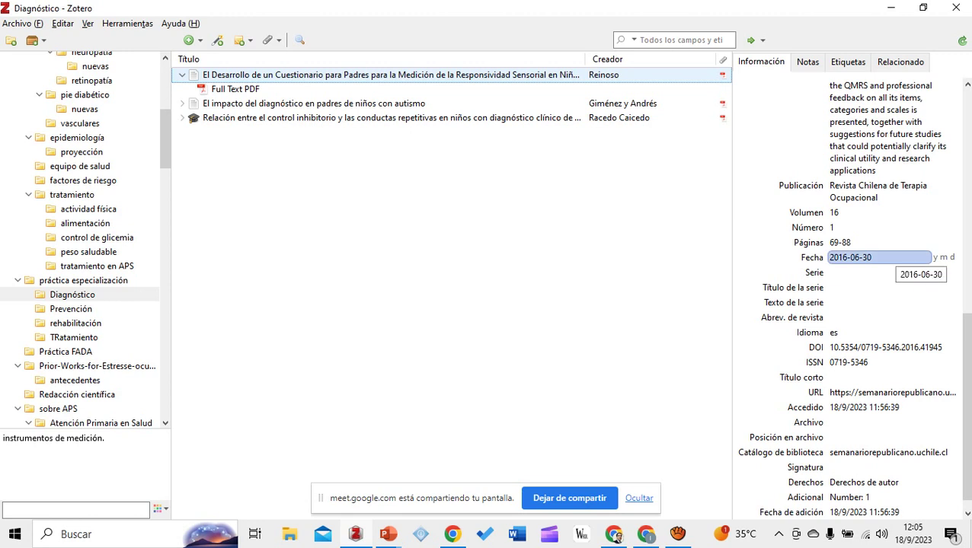
# Check the article's issue number again and continue through its series and journal abbreviation fields to the language
pyautogui.hotkey('shift', 'Tab')
pyautogui.hotkey('shift', 'Tab')
pyautogui.hotkey('shift', 'Tab')
pyautogui.hotkey('shift', 'Tab')
pyautogui.press('Tab')
pyautogui.press('Tab')
pyautogui.press('Tab')
pyautogui.press('Tab')
pyautogui.press('Tab')
pyautogui.press('Tab')
pyautogui.press('Tab')
pyautogui.press('Tab')
pyautogui.press('Tab')
pyautogui.press('Tab')
pyautogui.press('Tab')
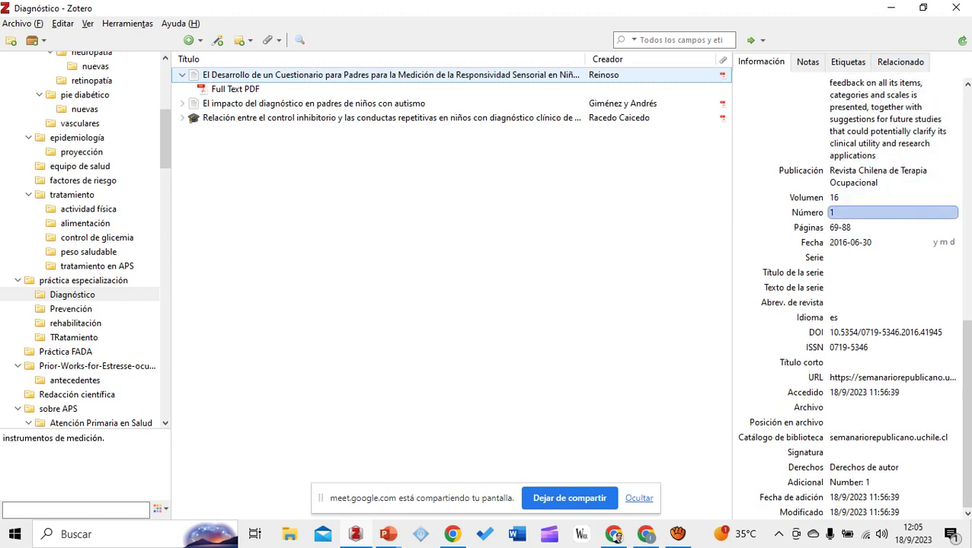
pyautogui.press('Return')
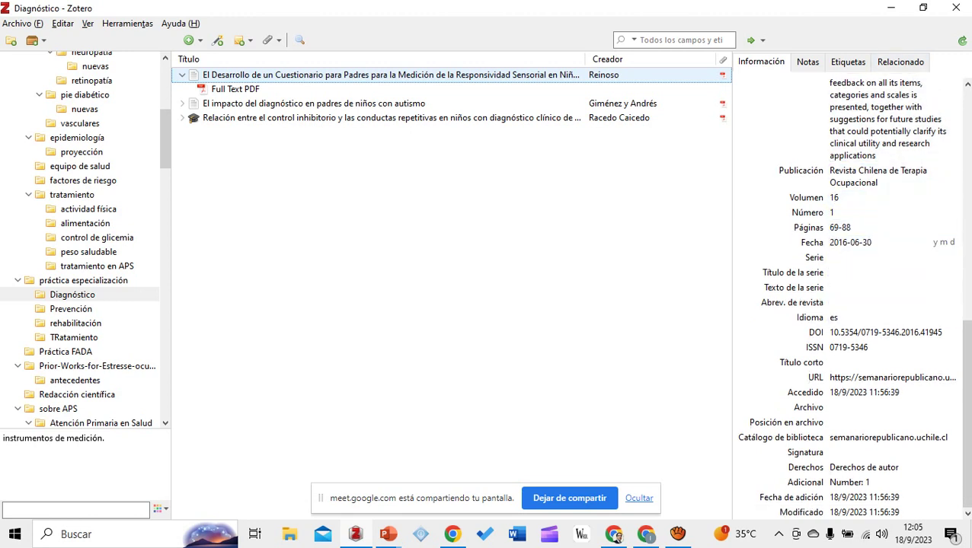
pyautogui.press('Return')
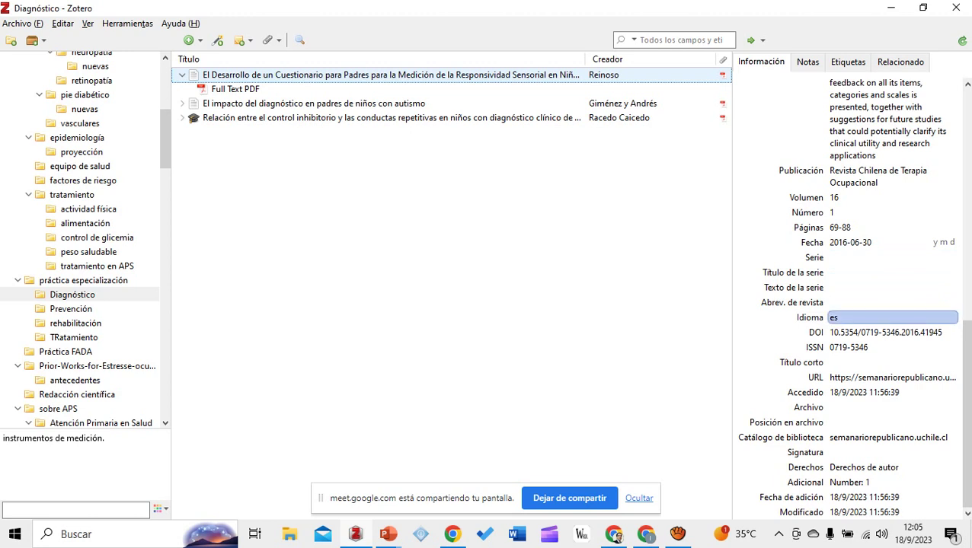
# Examine the article's DOI, ISSN, short title, URL, access date, archive and archive location fields
pyautogui.press('Tab')
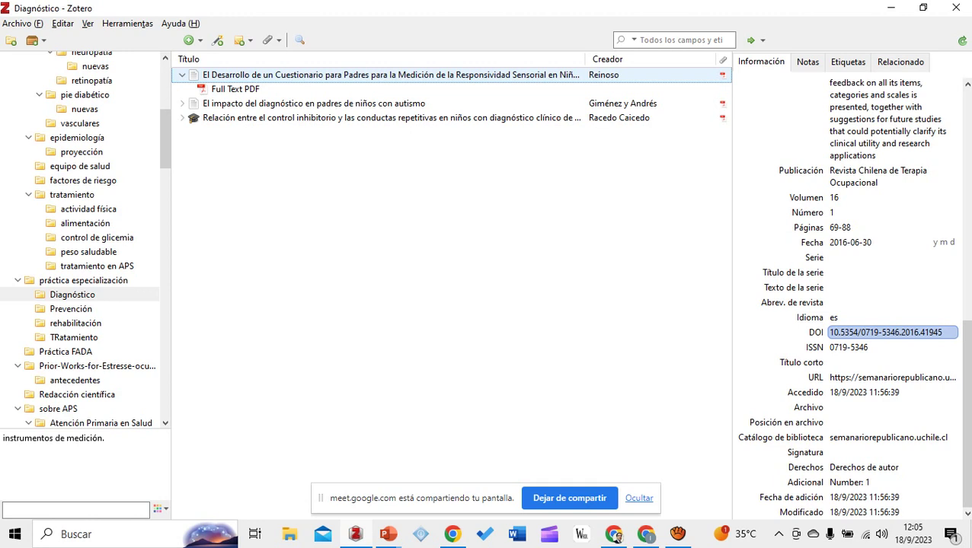
pyautogui.press('Tab')
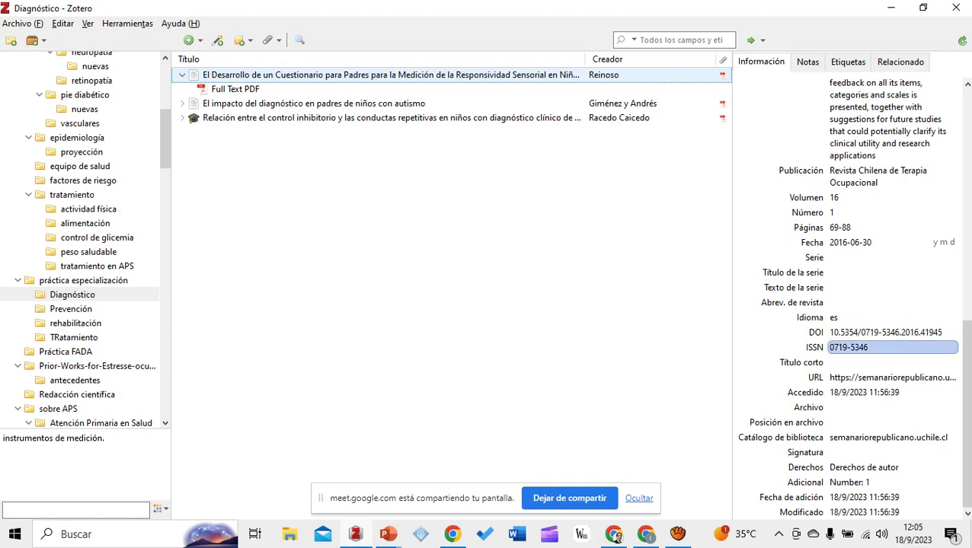
pyautogui.press('Tab')
pyautogui.press('Tab')
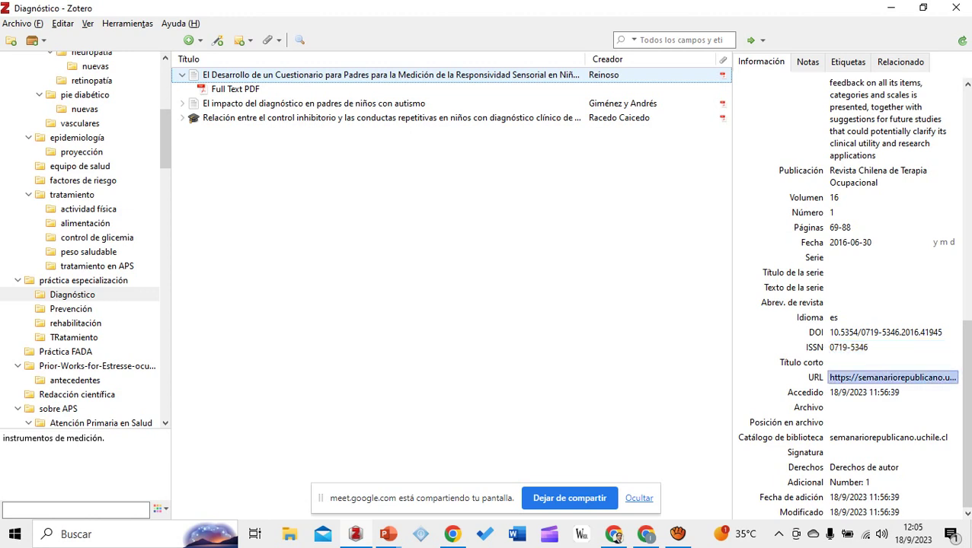
pyautogui.press('Tab')
pyautogui.press('Tab')
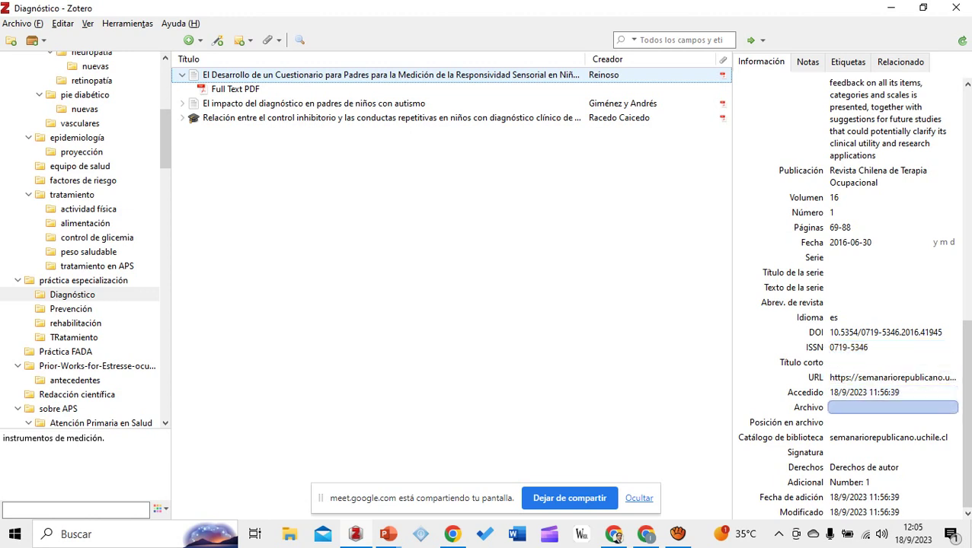
pyautogui.hotkey('shift', 'Tab')
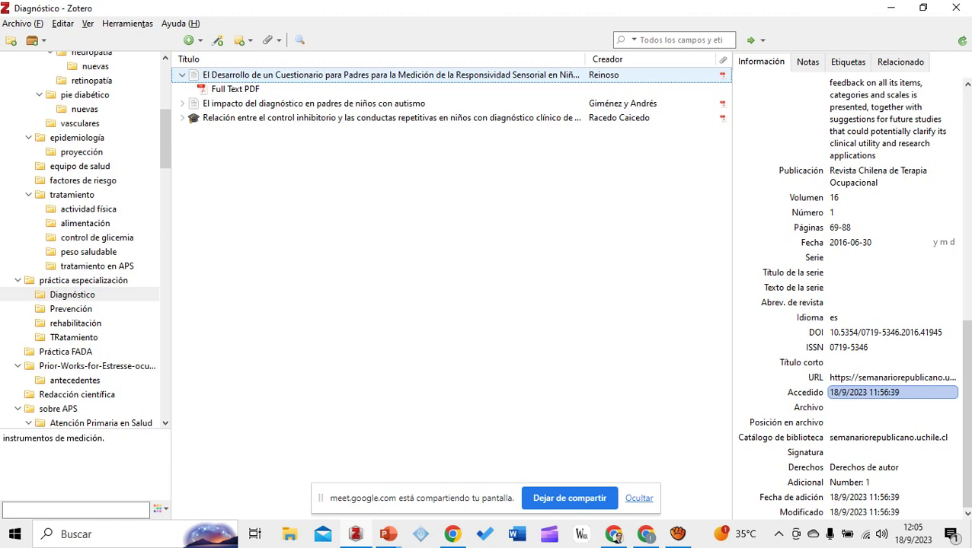
pyautogui.press('Tab')
pyautogui.press('Tab')
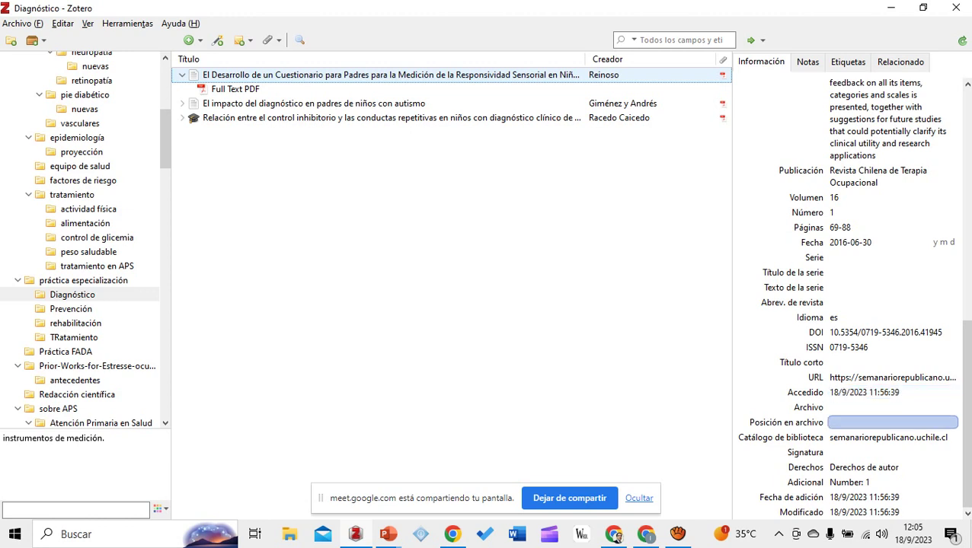
pyautogui.hotkey('shift', 'Tab')
pyautogui.hotkey('shift', 'Tab')
pyautogui.press('Tab')
pyautogui.press('Tab')
pyautogui.hotkey('shift', 'Tab')
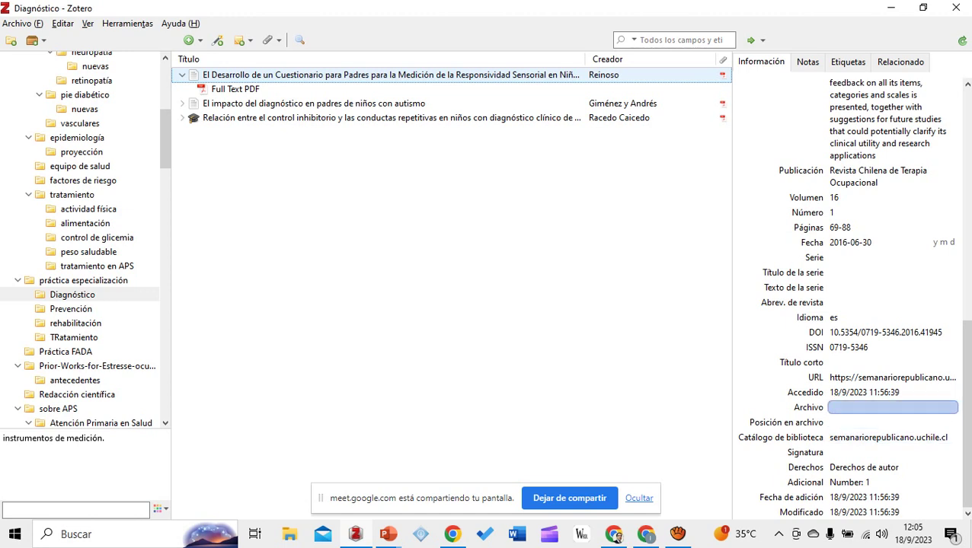
pyautogui.press('Tab')
pyautogui.press('Tab')
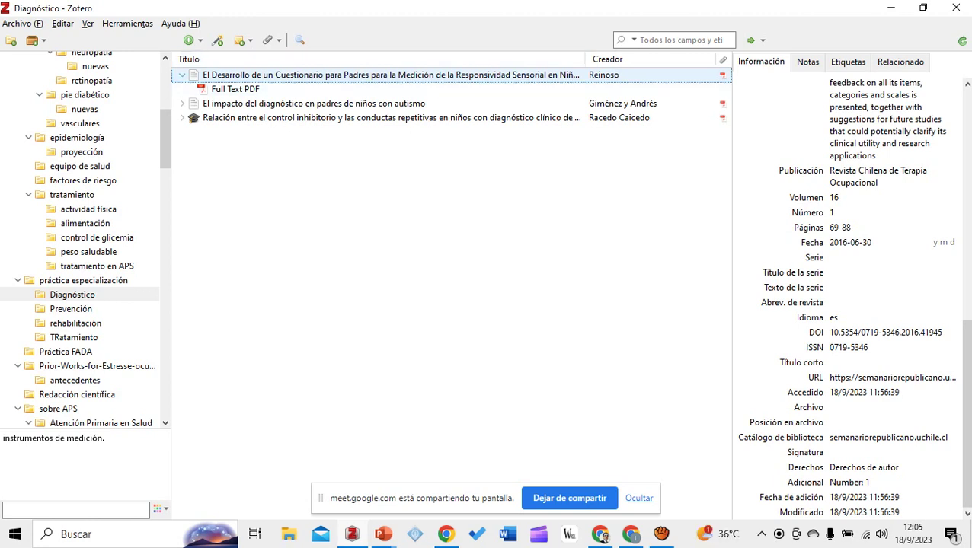
# Open the full-text PDF of "El Desarrollo de un Cuestionario para Padres…" and read its Resumen and Palabras Clave
pyautogui.press('Return')
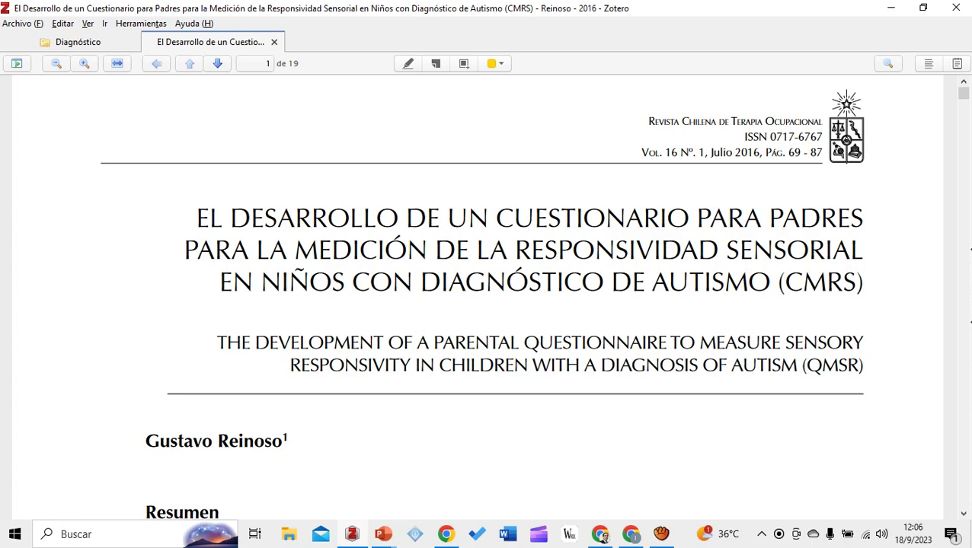
pyautogui.scroll(-7, 477, 297)
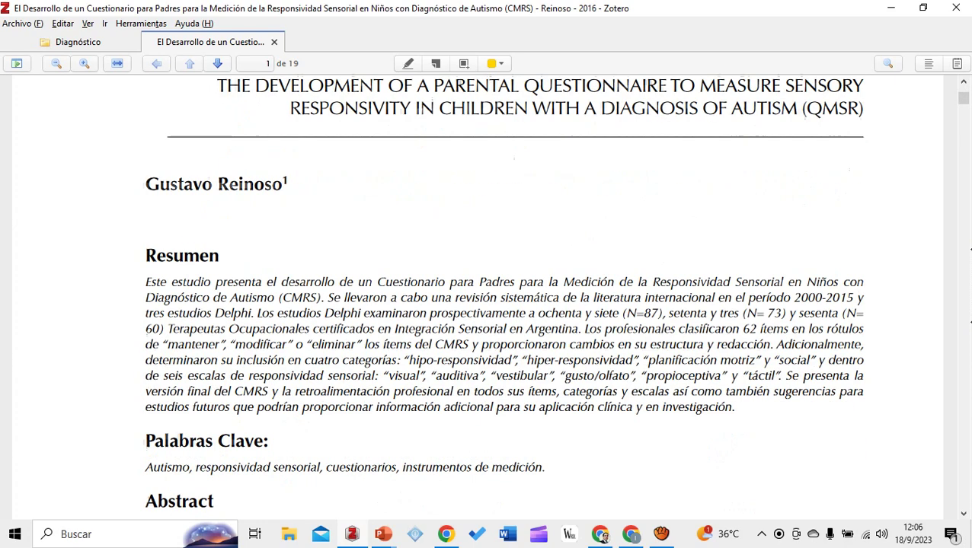
# Skim the article's remaining pages and tables through to the Conclusión section on page 16 of the PDF
pyautogui.scroll(-18, 478, 297)
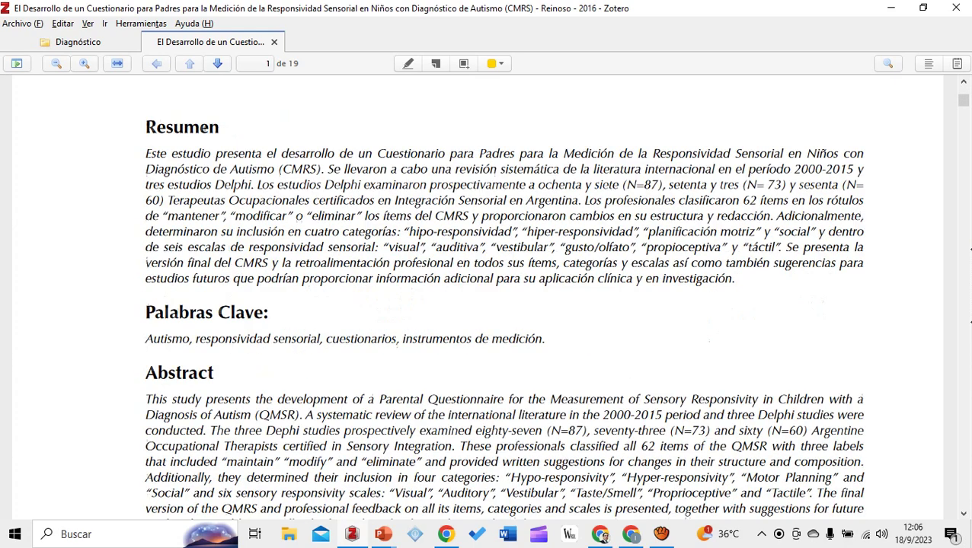
pyautogui.scroll(-18, 477, 297)
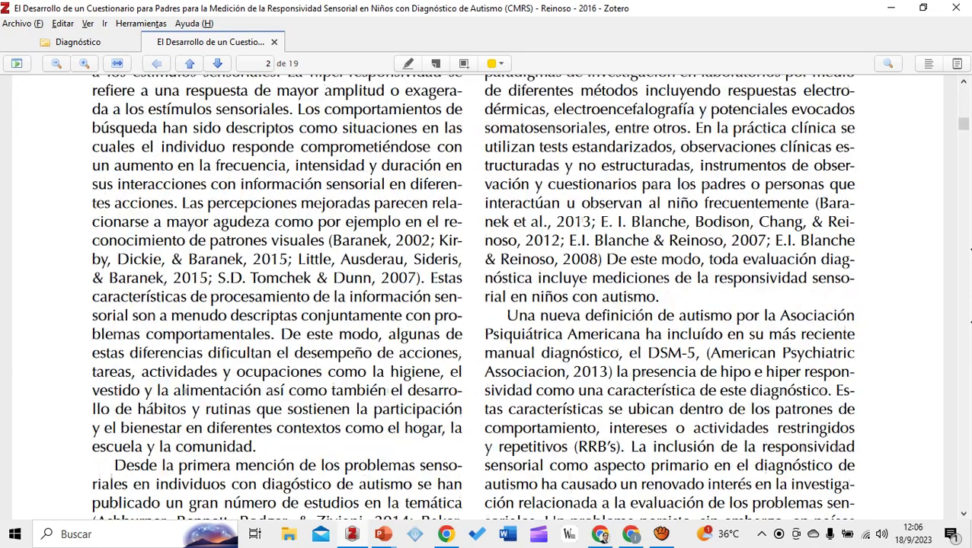
pyautogui.scroll(-12, 478, 297)
pyautogui.scroll(-20, 477, 297)
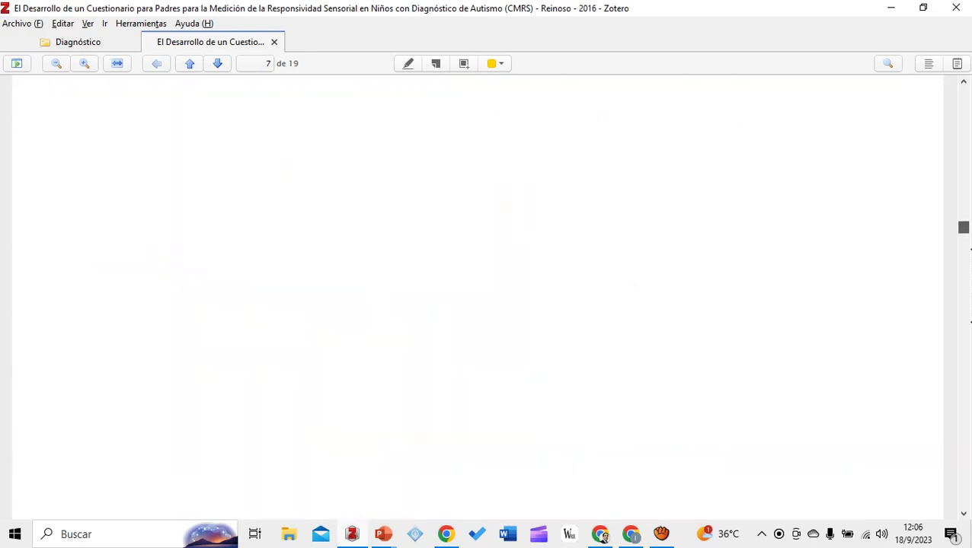
pyautogui.scroll(-20, 477, 297)
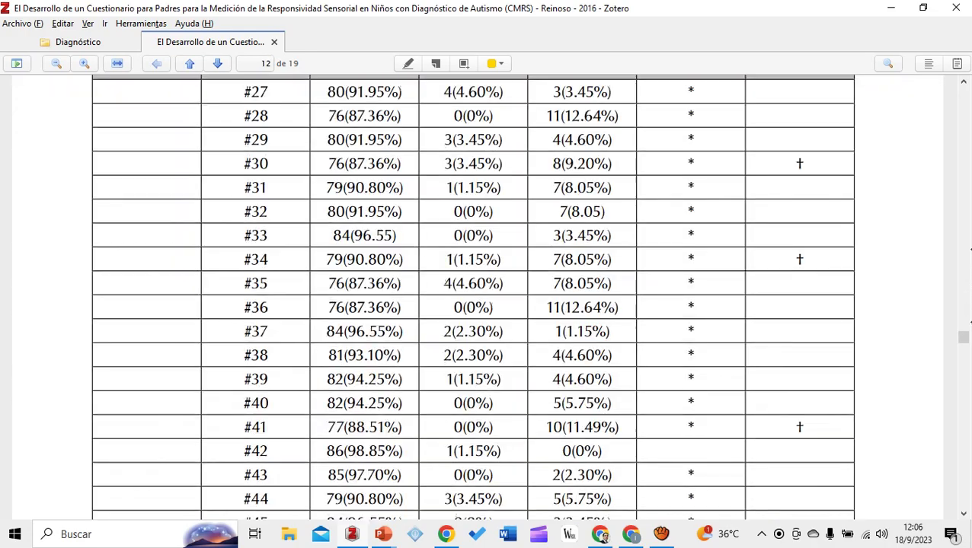
pyautogui.scroll(5, 478, 297)
pyautogui.scroll(-20, 478, 297)
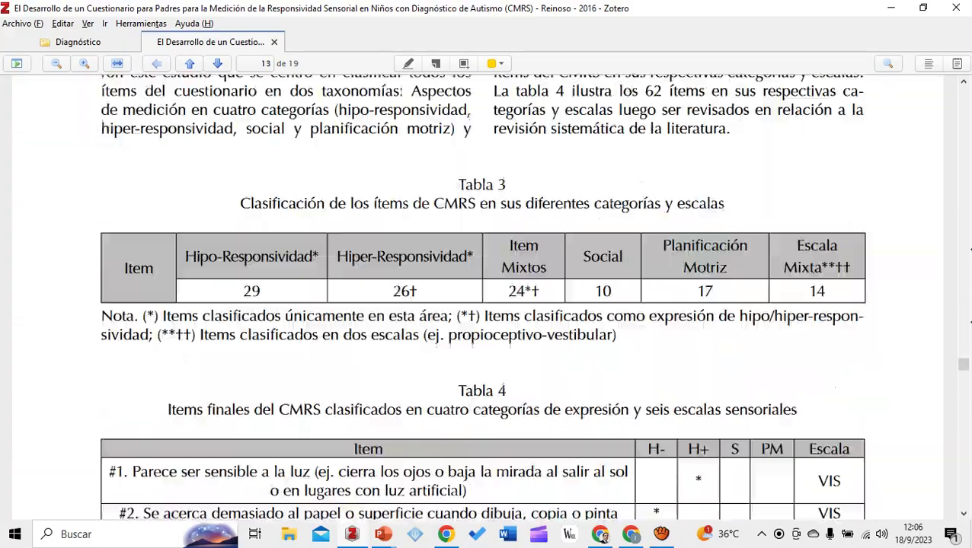
pyautogui.scroll(-20, 477, 297)
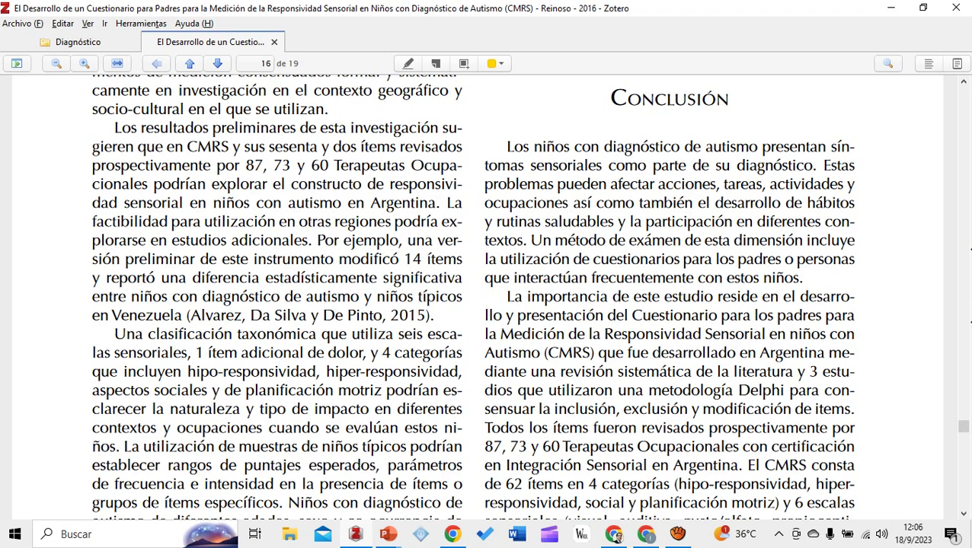
pyautogui.scroll(3, 477, 296)
pyautogui.scroll(-1, 477, 297)
pyautogui.scroll(-3, 477, 297)
pyautogui.moveTo(506, 146); pyautogui.dragTo(815, 165)
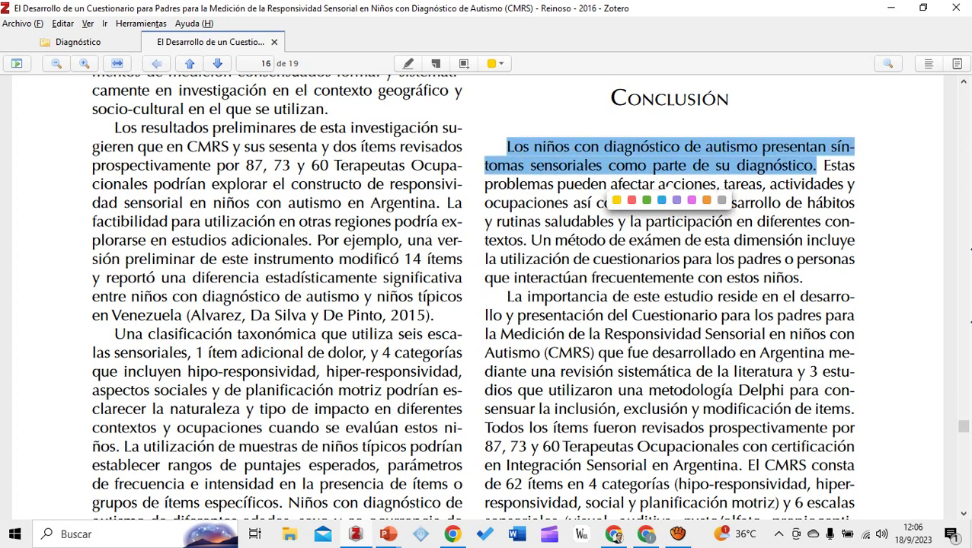
pyautogui.press('Escape')
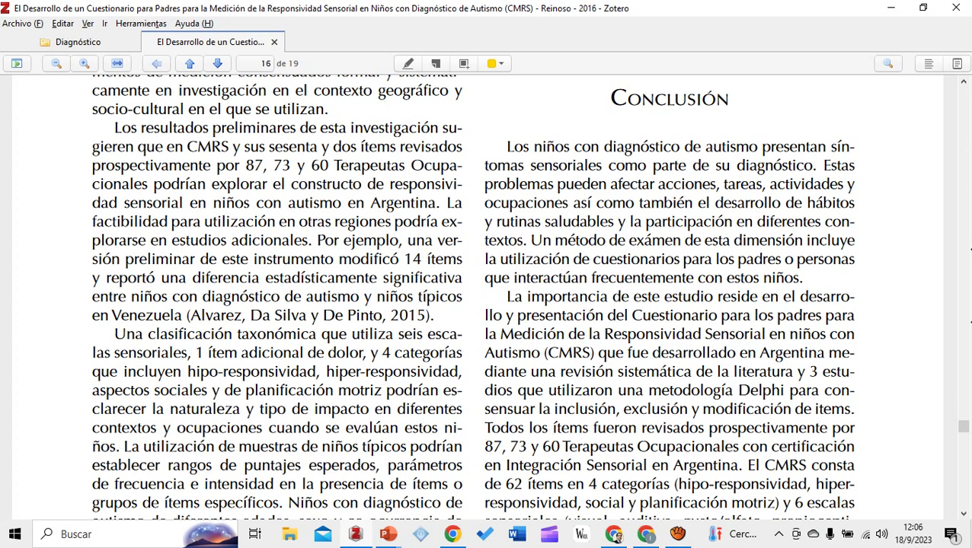
pyautogui.moveTo(507, 146)
pyautogui.mouseDown()
pyautogui.moveTo(570, 146)
pyautogui.moveTo(741, 278)
pyautogui.moveTo(802, 278)
pyautogui.mouseUp()
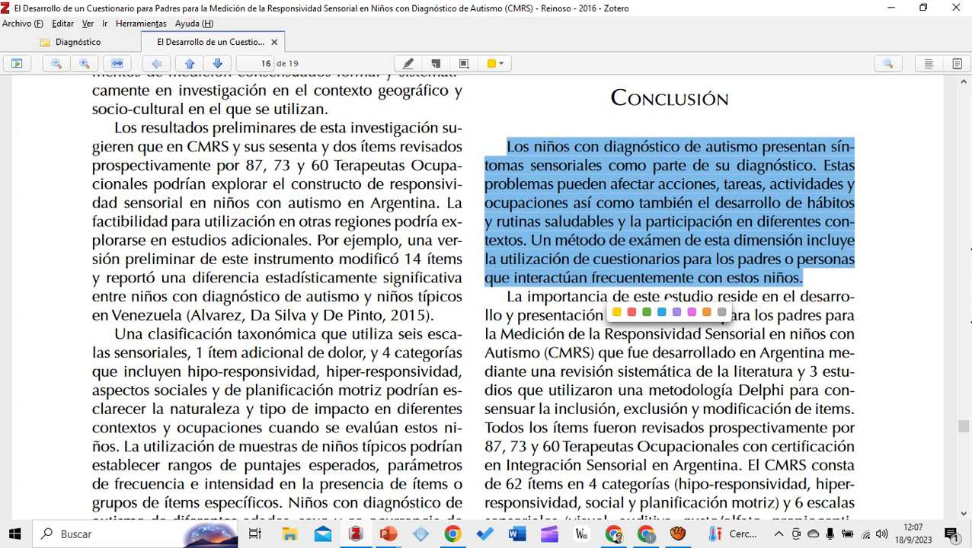
pyautogui.press('Escape')
# Highlight the first Conclusión sentence, "Los niños con diagnóstico de autismo presentan síntomas sensoriales como parte de su diagnóstico.", in yellow
pyautogui.moveTo(506, 146); pyautogui.dragTo(815, 165)
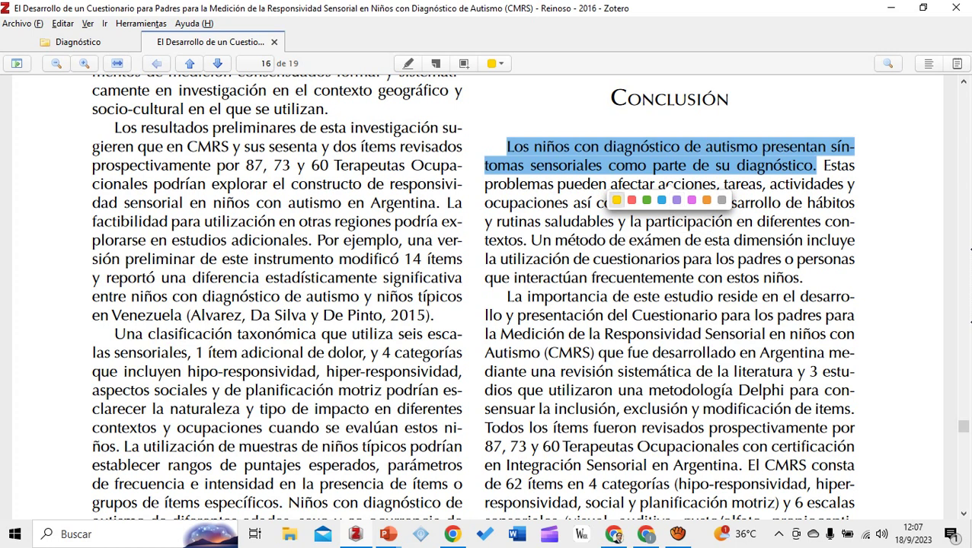
pyautogui.click(616, 199)
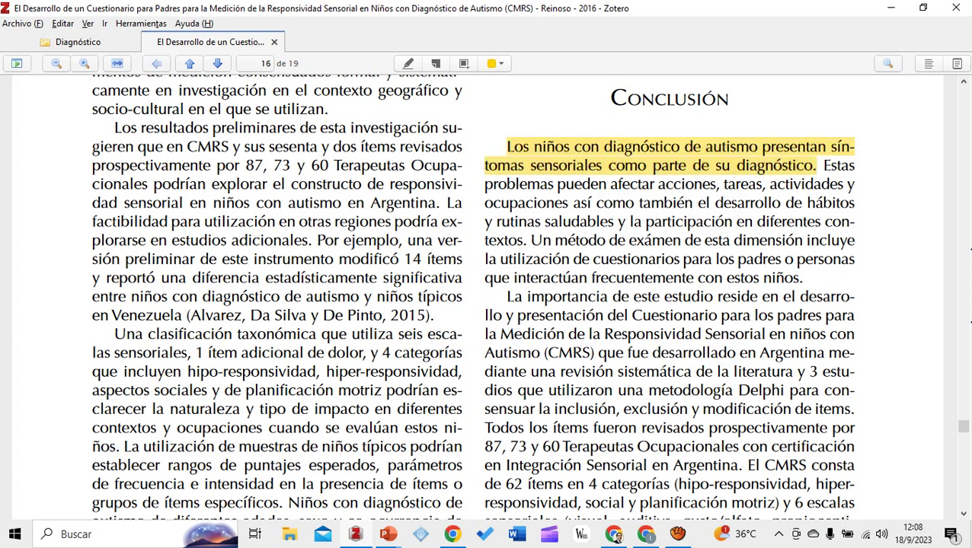
pyautogui.moveTo(661, 222); pyautogui.dragTo(729, 315)
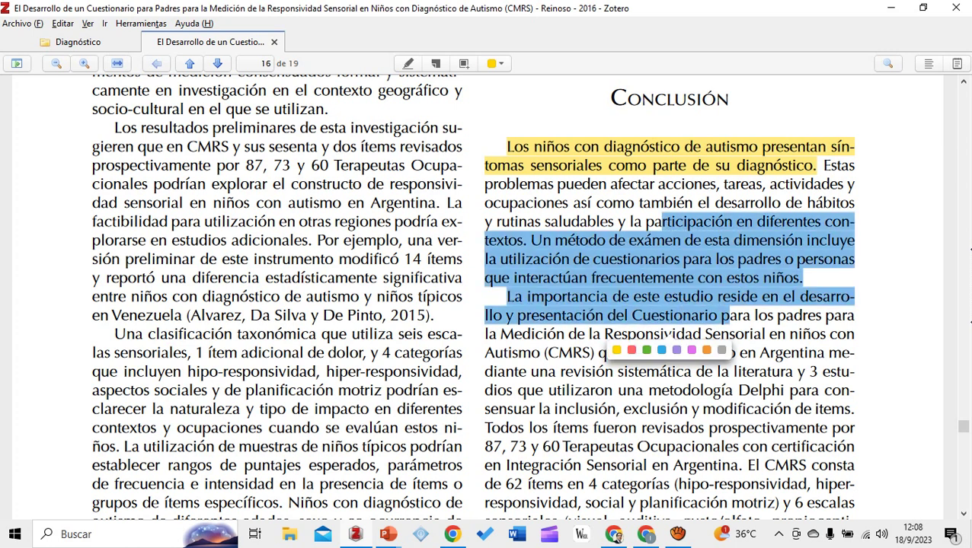
pyautogui.press('Escape')
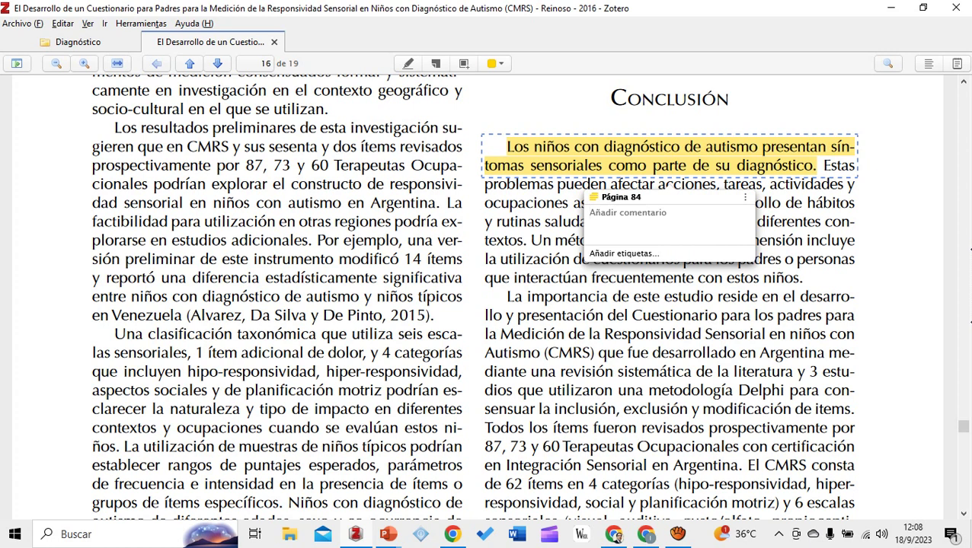
# Add the comment "Es importante tener en cuenta para el diagnóstico, los datos relacionados a síntomas sensoriales." to the highlighted first Conclusión sentence
pyautogui.write('Es im')
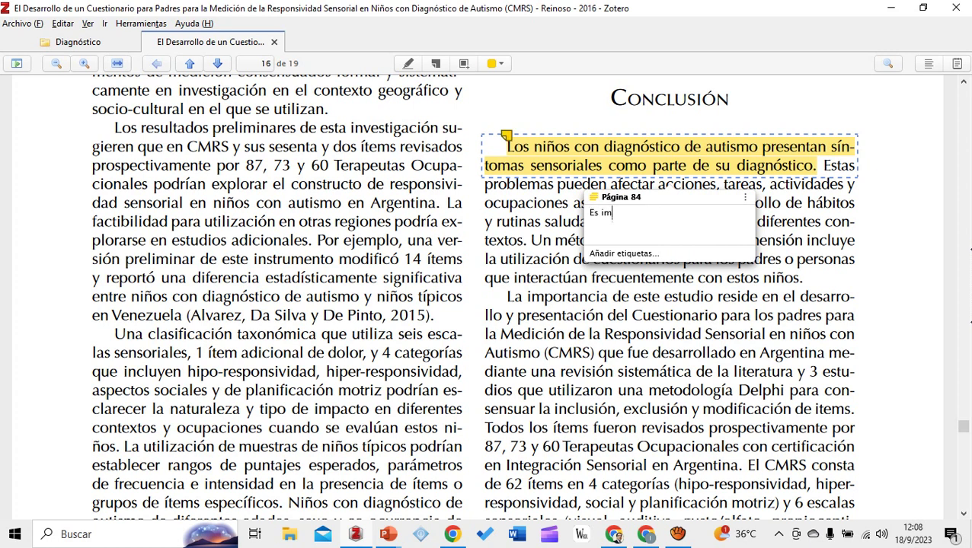
pyautogui.write('portante tener en cuenta')
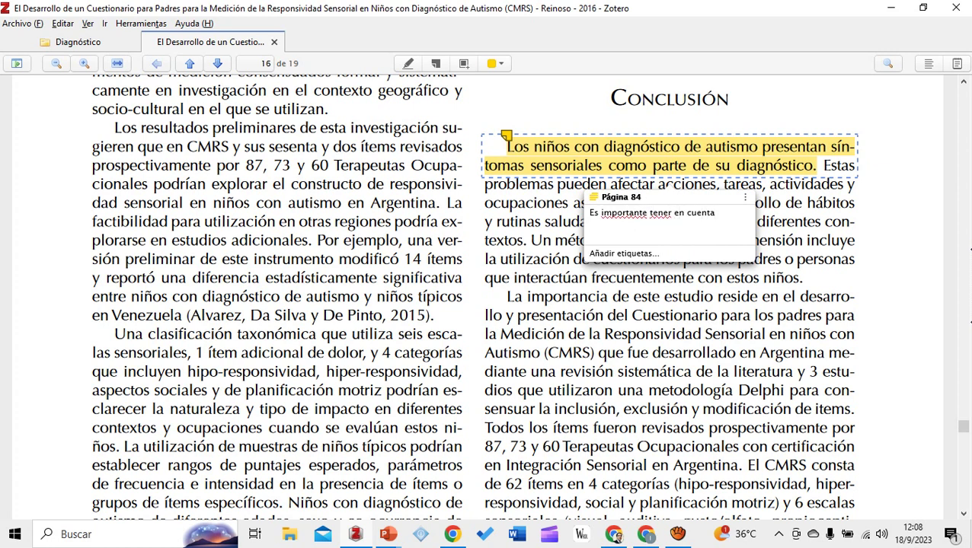
pyautogui.write('para el')
pyautogui.write(' diag')
pyautogui.write('nósticos')
pyautogui.write('.')
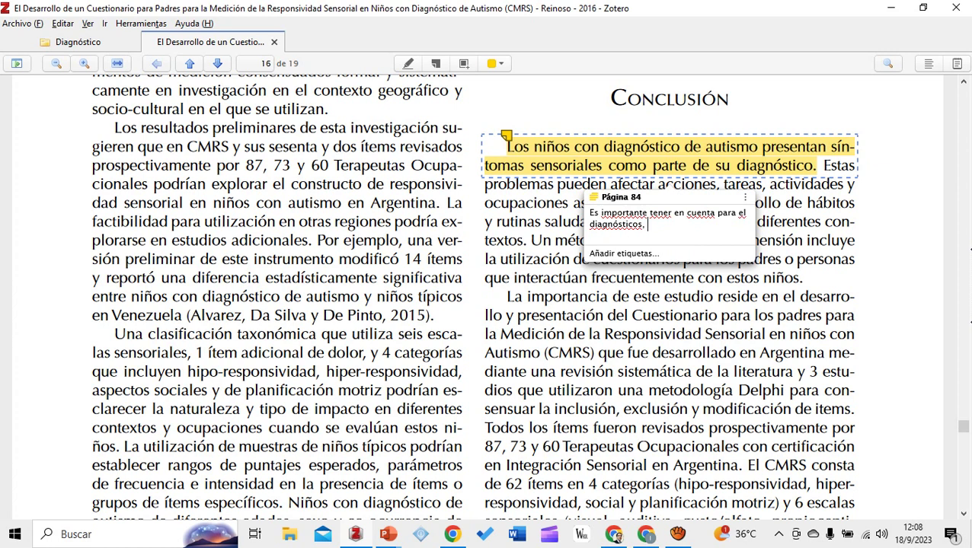
pyautogui.write(' los datos relacionados a')
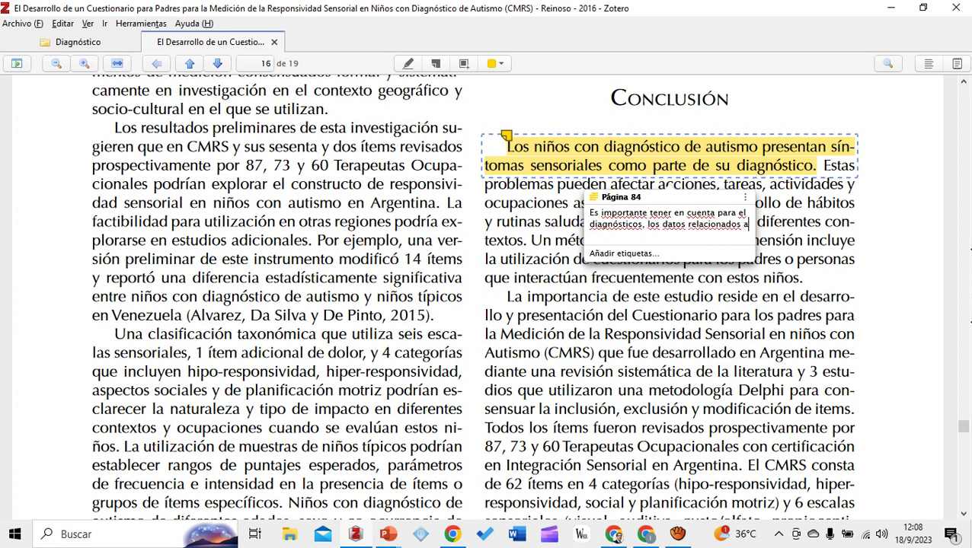
pyautogui.write(' síntomas sensoriales')
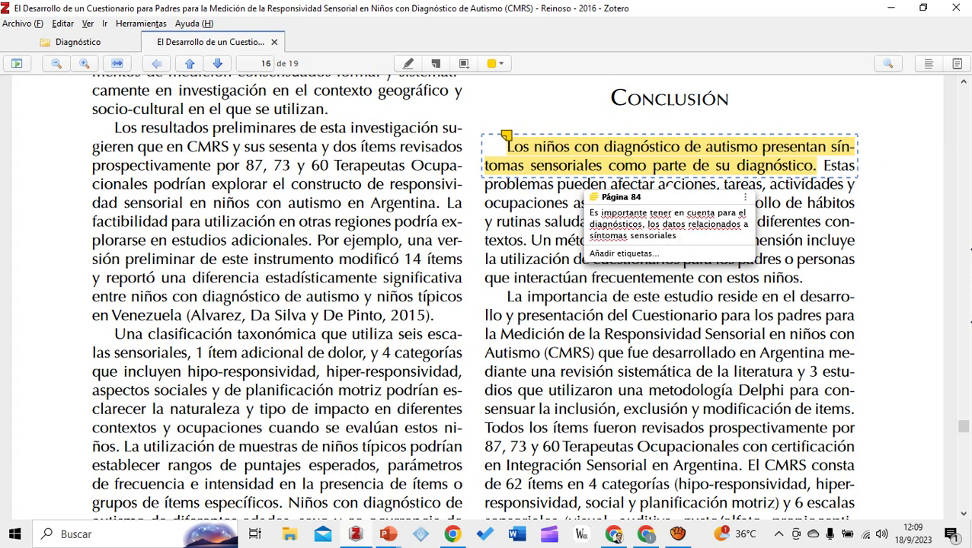
pyautogui.write('.')
pyautogui.click(642, 236)
pyautogui.click(635, 224)
pyautogui.press('BackSpace')
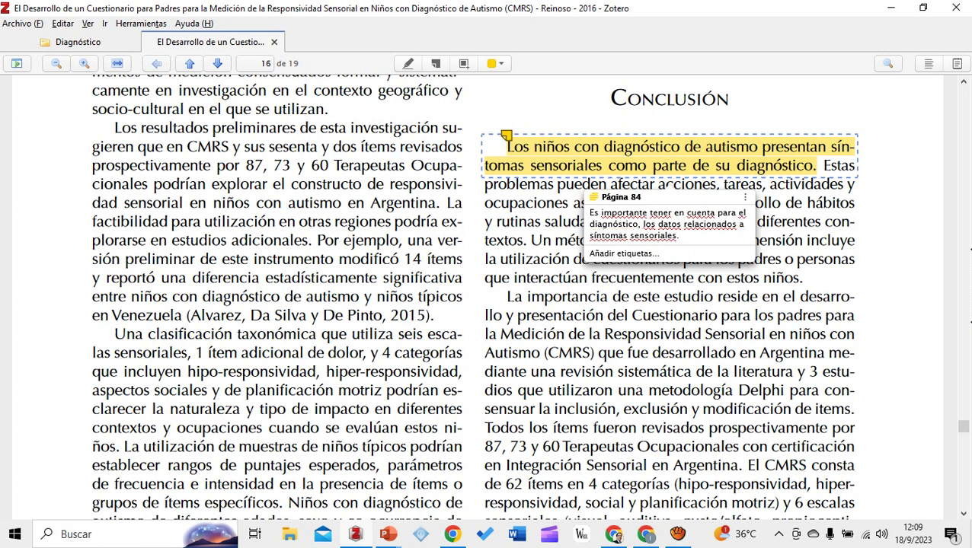
pyautogui.click(667, 186)
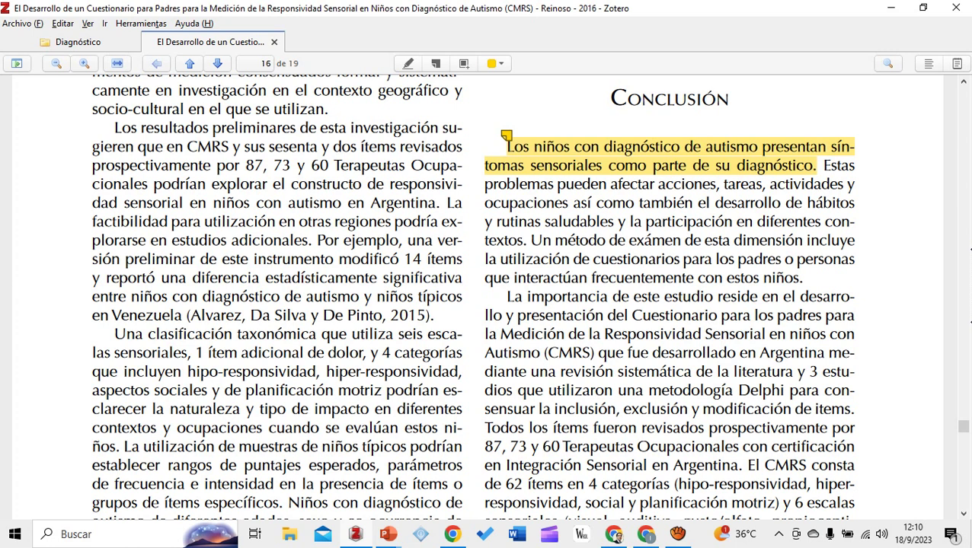
# Highlight in yellow the Conclusión sentence from "Un método de exámen de esta dimensión" to "interactúan frecuentemente con estos niños."
pyautogui.moveTo(531, 240)
pyautogui.mouseDown()
pyautogui.moveTo(597, 240)
pyautogui.moveTo(638, 259)
pyautogui.moveTo(851, 259)
pyautogui.moveTo(807, 296)
pyautogui.moveTo(804, 278)
pyautogui.mouseUp()
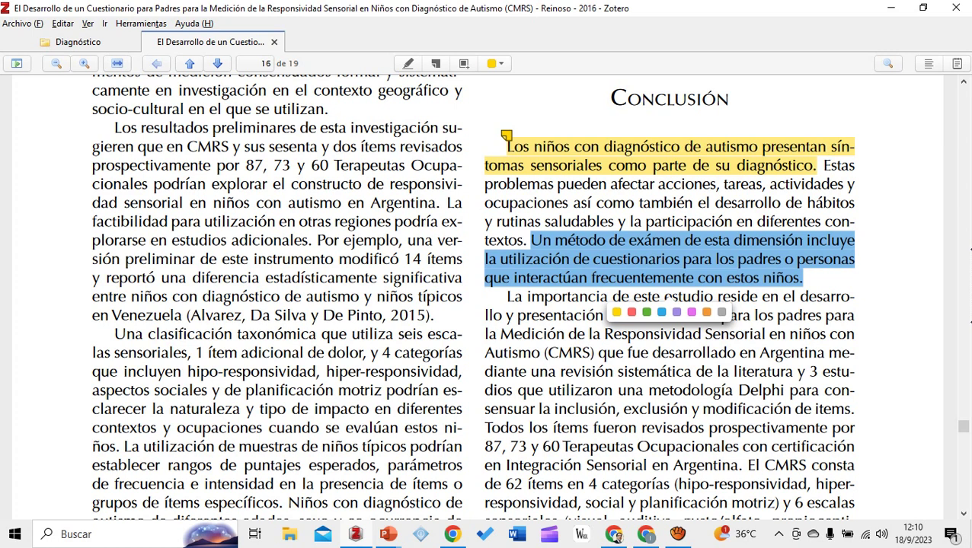
pyautogui.click(616, 312)
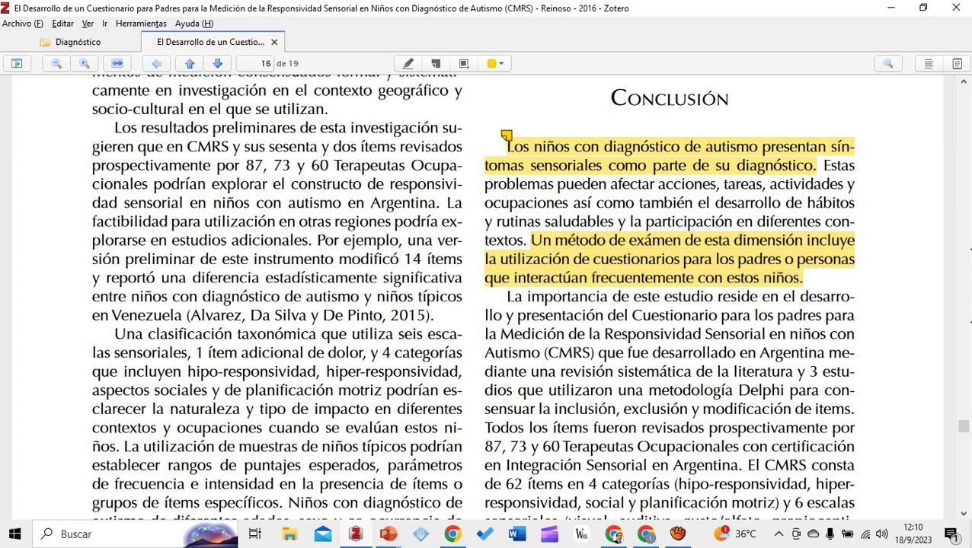
# Start the new highlight's comment with "Teniendo en cuenta que los padres y cuidadores se encuentran en interacción frecuente con los niños, se debe"
pyautogui.click(670, 259)
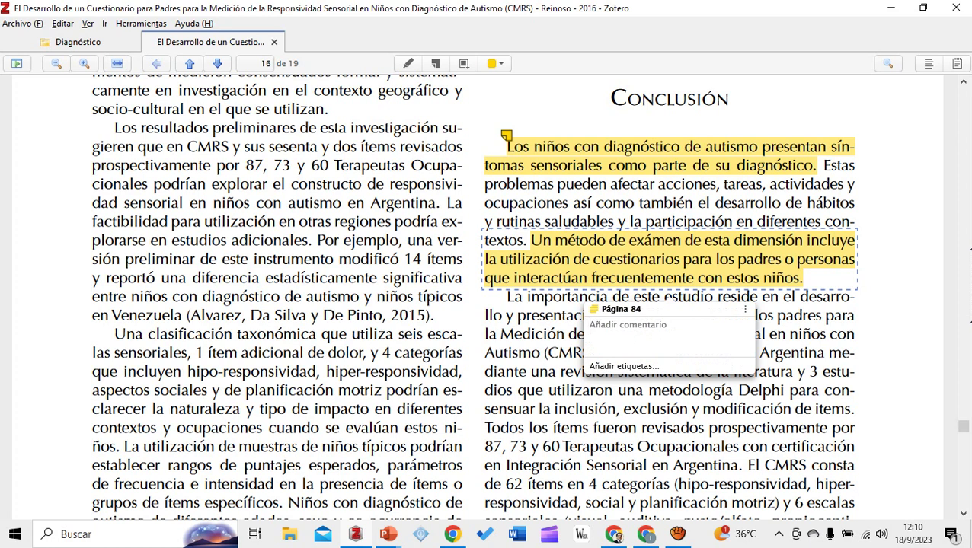
pyautogui.write('Teniendo en ')
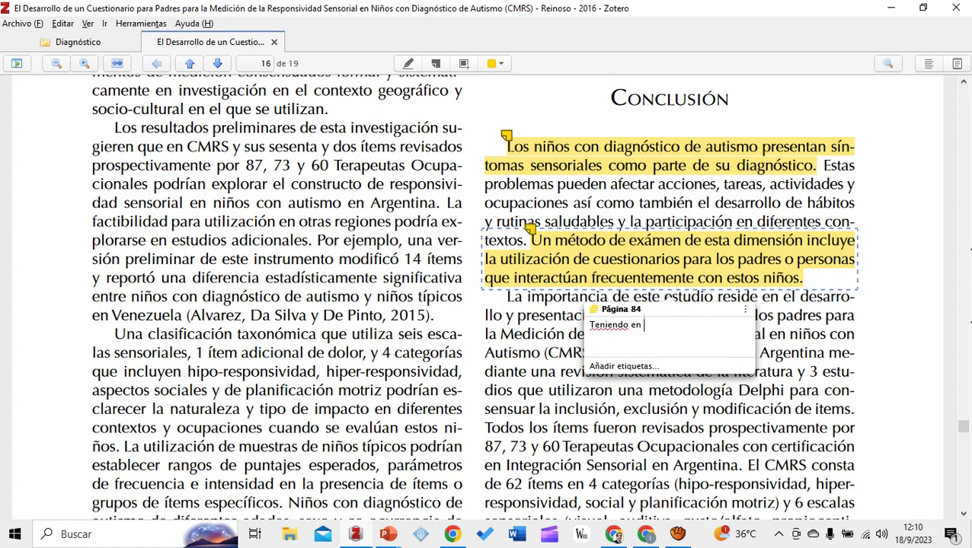
pyautogui.write('cuenta que los pad')
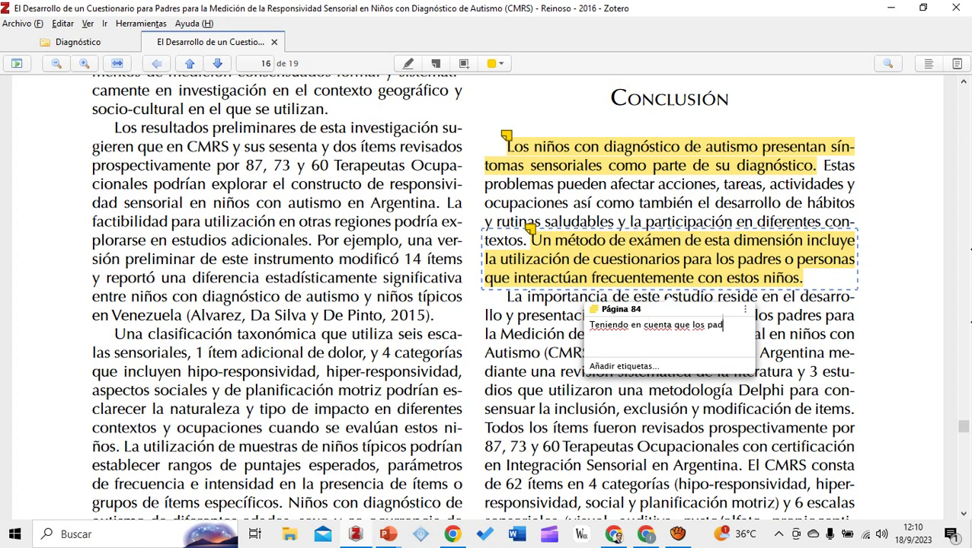
pyautogui.write('res y cuidadores se encuentran en')
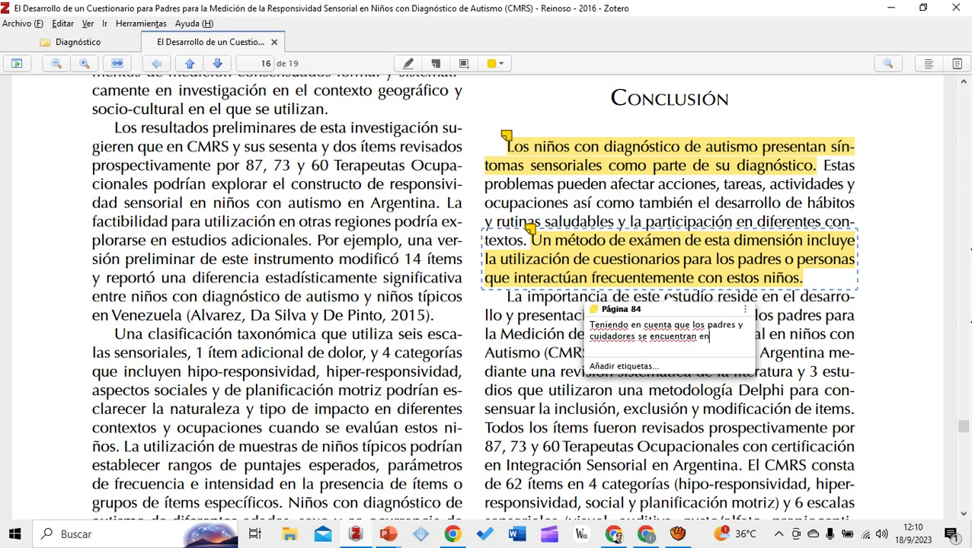
pyautogui.write(' interacción frecue')
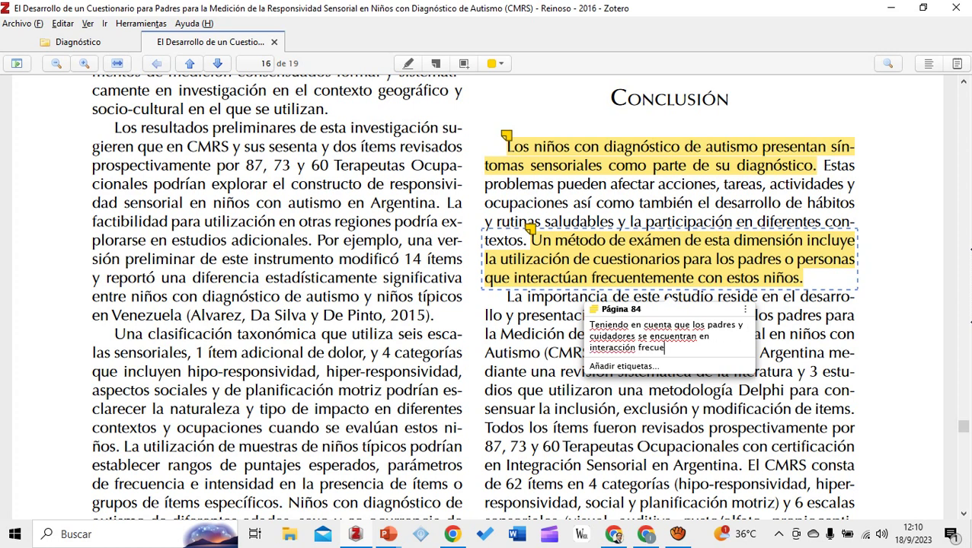
pyautogui.write('nte con los niños, se debe')
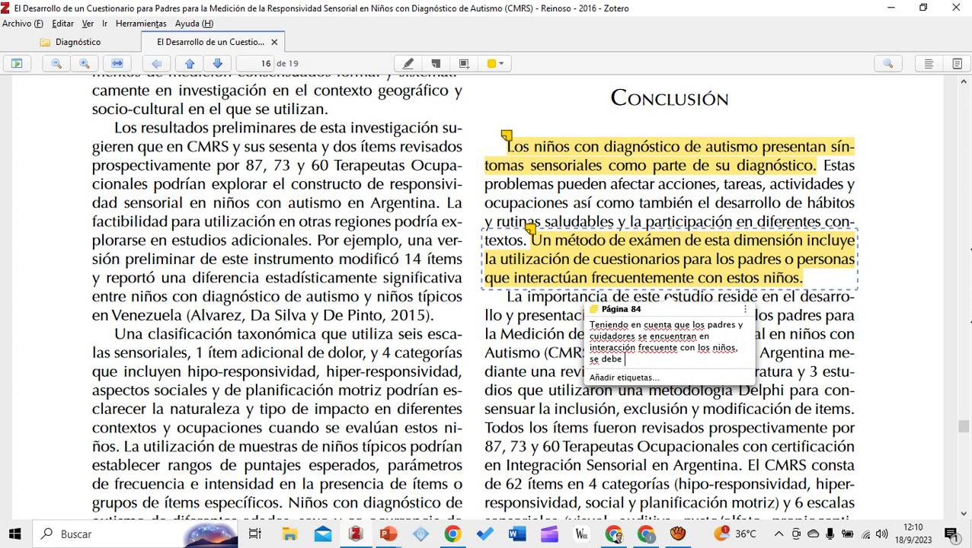
# Complete the comment with "incluir la información que se puede extraer, a la opinión de los mismos, basados en su experiencia con el niño."
pyautogui.write(' incluir la información que p')
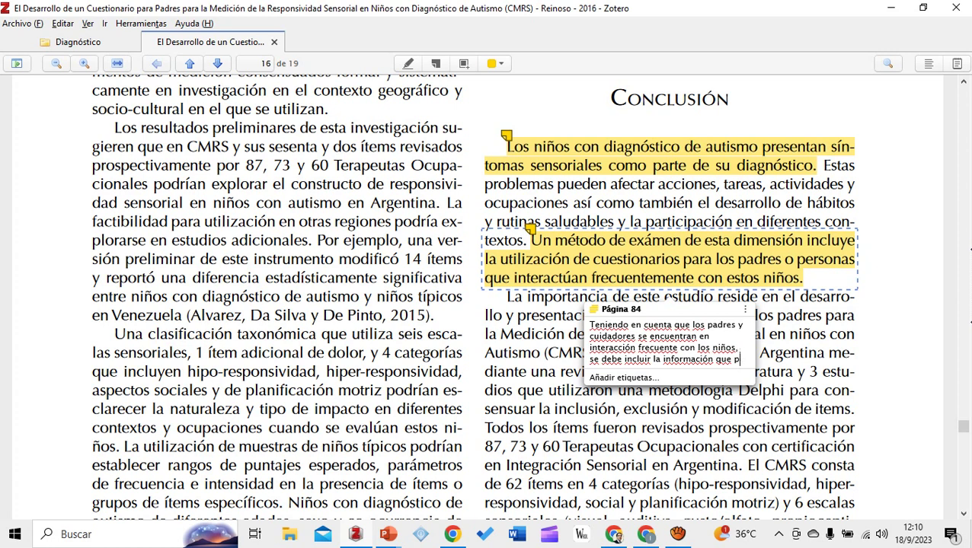
pyautogui.press('BackSpace')
pyautogui.write('se puede extraer')
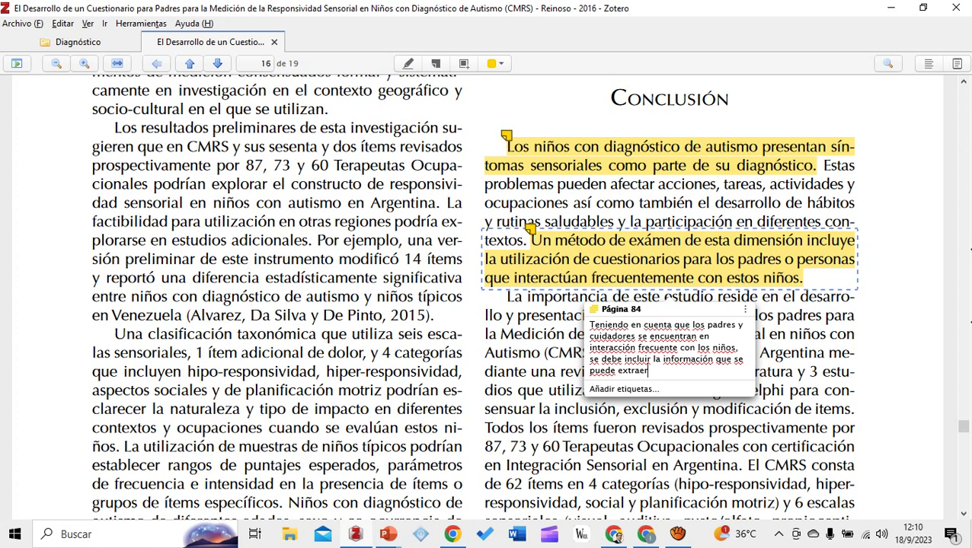
pyautogui.write(', a la opinión de los mismos')
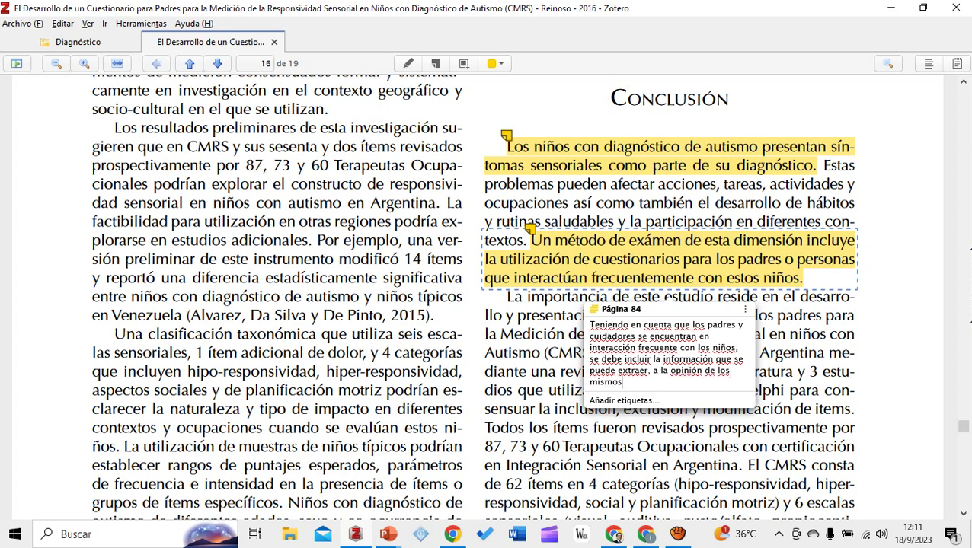
pyautogui.write(', basados en su ')
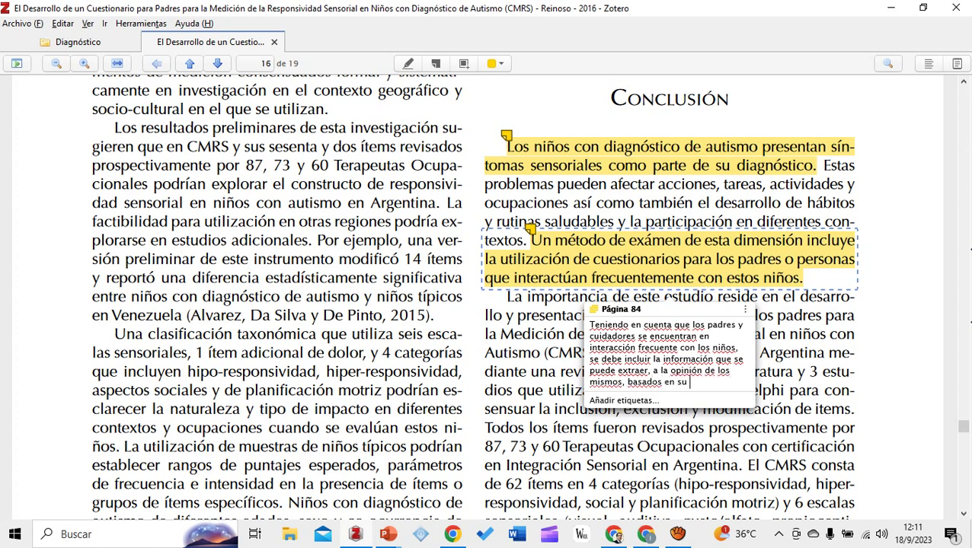
pyautogui.write('experiencia co')
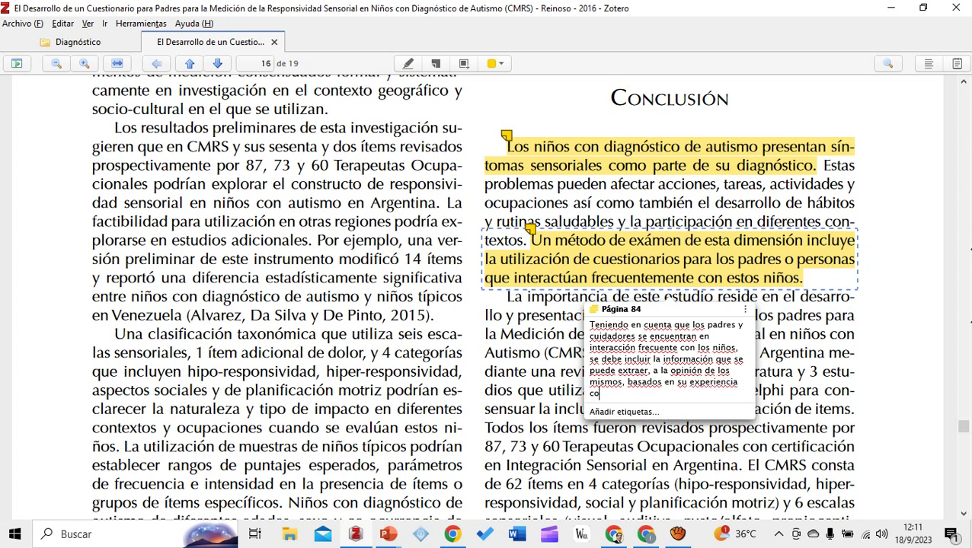
pyautogui.write('n el niño.')
pyautogui.press('Escape')
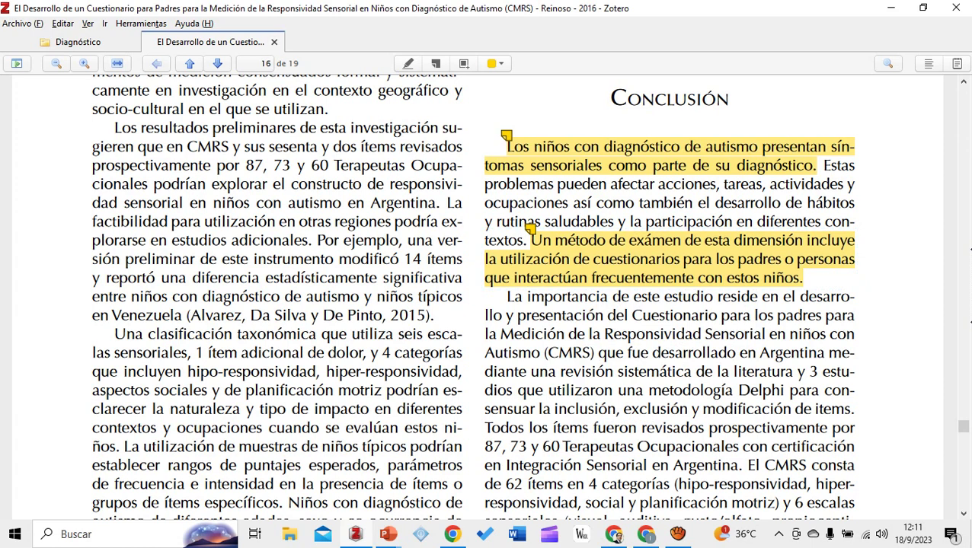
# Return to the Diagnóstico collection's item list while keeping the PDF open
pyautogui.click(84, 42)
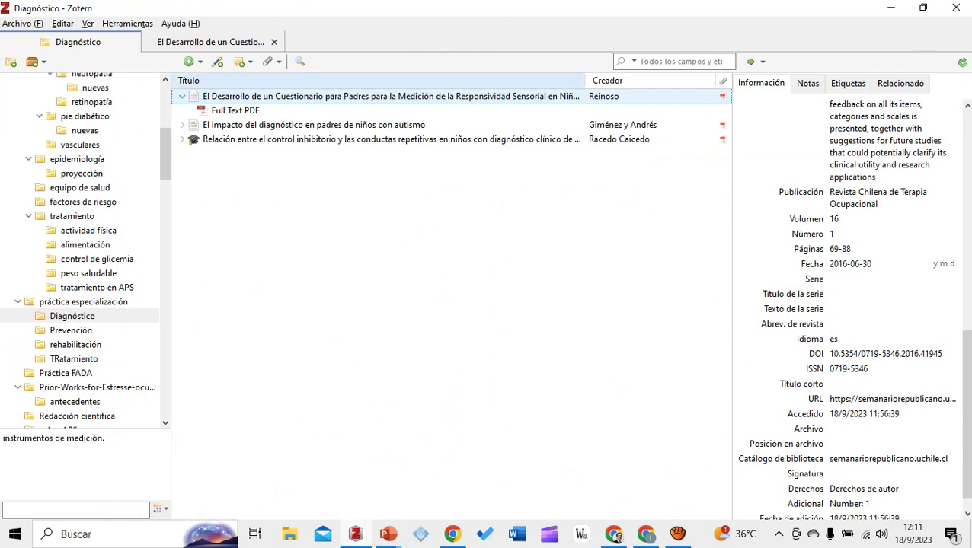
# Close the parent questionnaire article's PDF, reopening it once to check the saved Conclusión highlights
pyautogui.click(251, 42)
pyautogui.click(274, 42)
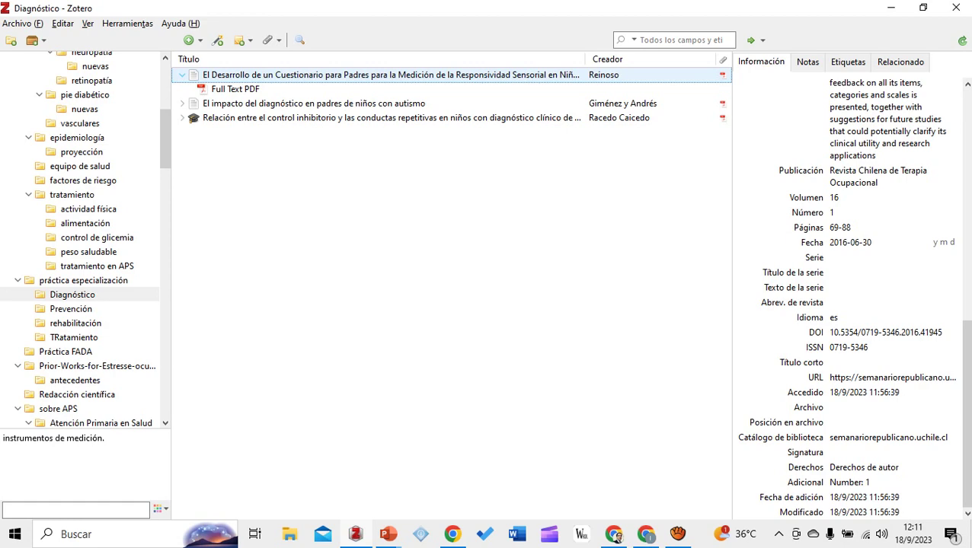
pyautogui.press('Return')
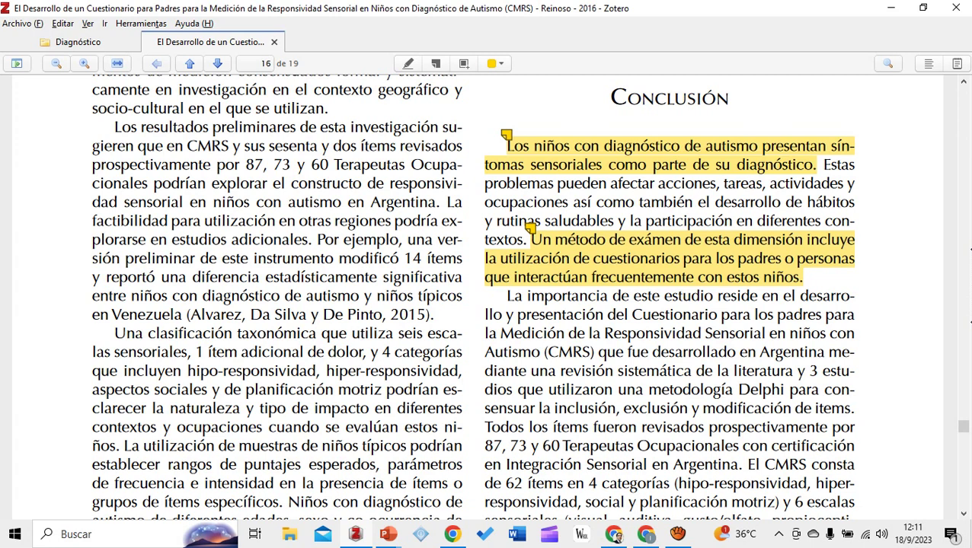
pyautogui.click(274, 42)
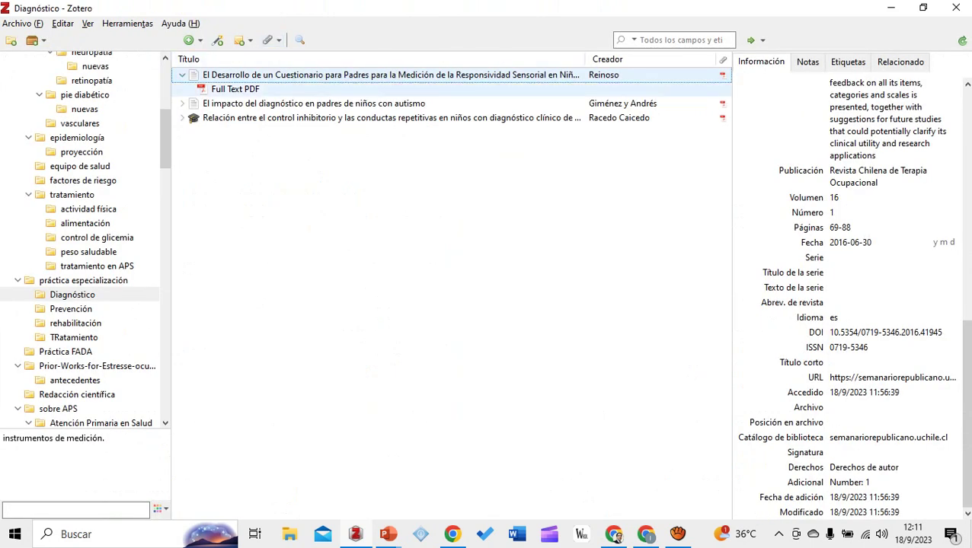
# Open the PDF of "El impacto del diagnóstico en padres de niños con autismo" and examine its Índice, Resumen and Justificación
pyautogui.press('Left')
pyautogui.press('Down')
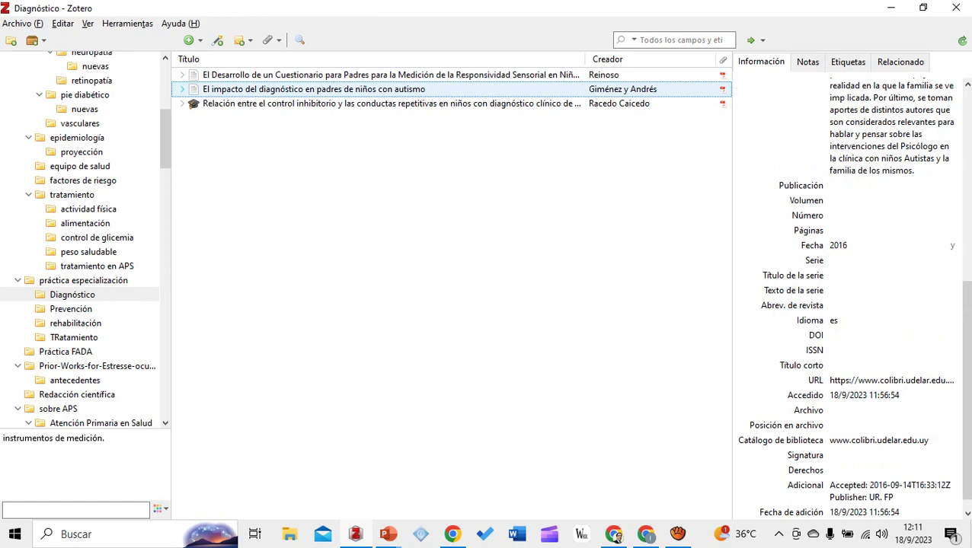
pyautogui.press('Return')
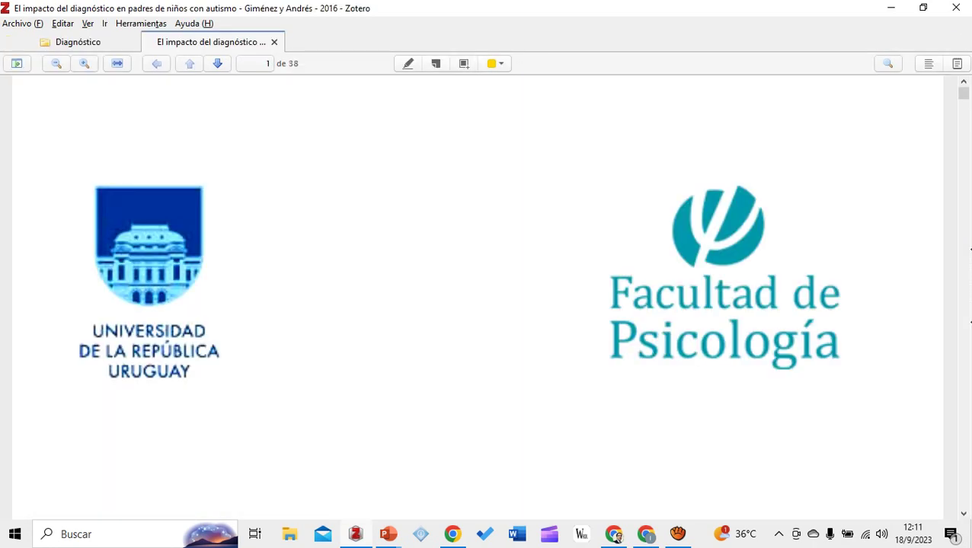
pyautogui.press('Down')
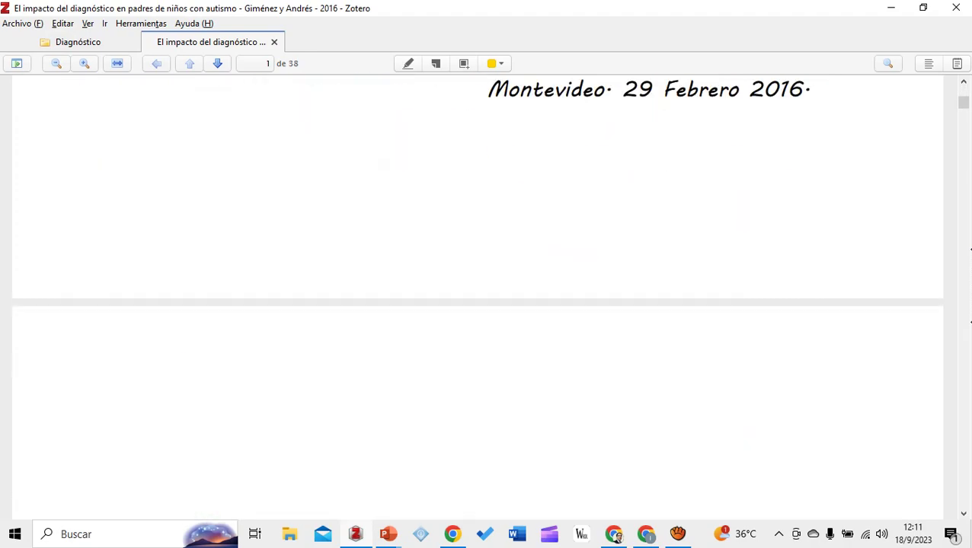
pyautogui.press('Down')
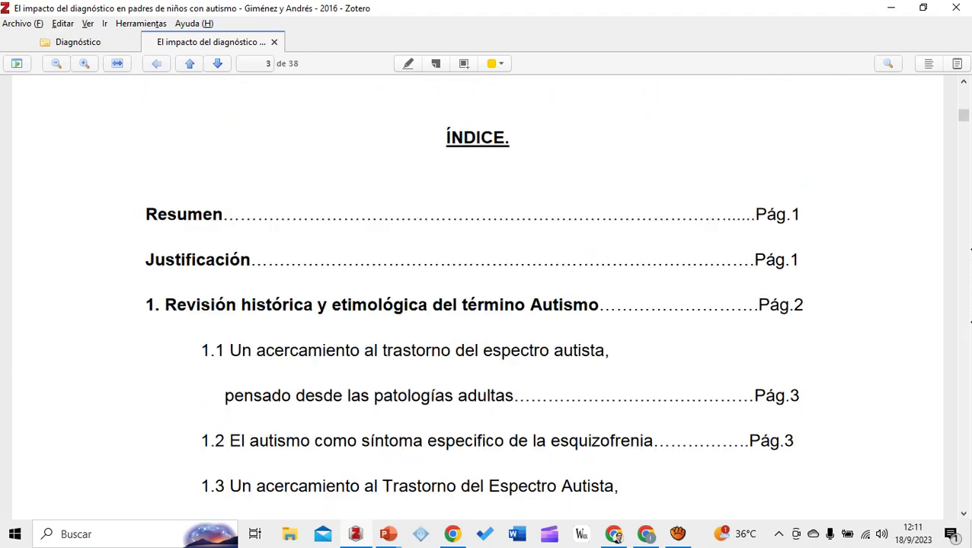
pyautogui.press('Down')
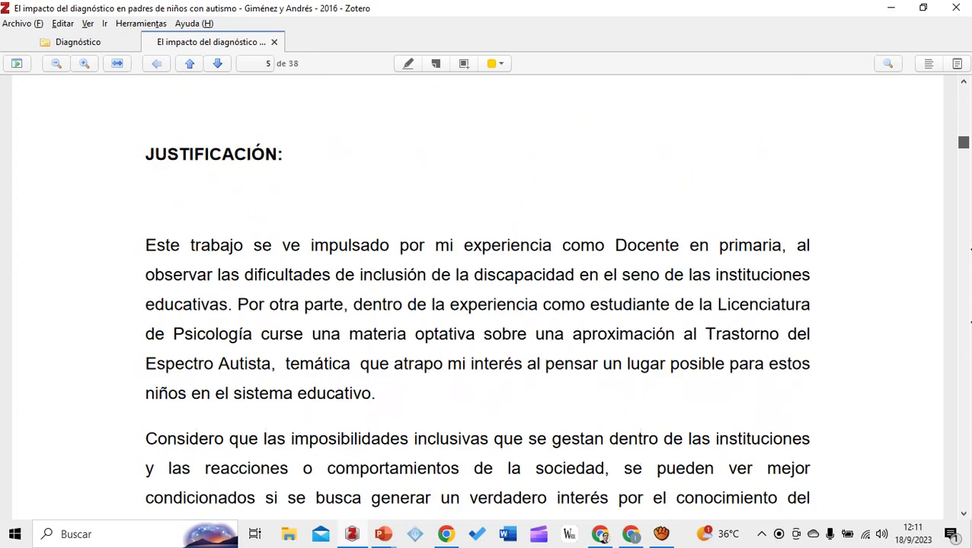
pyautogui.press('Up')
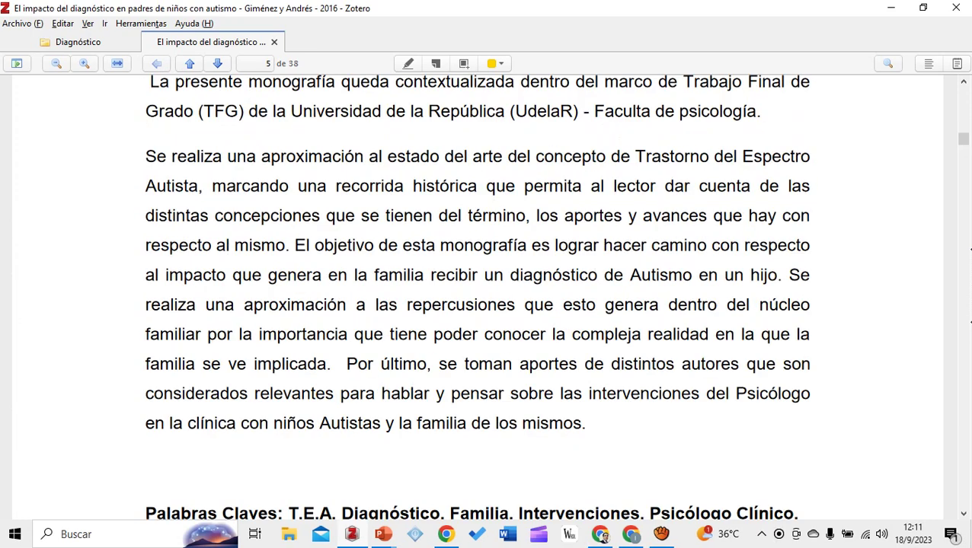
pyautogui.press('Down')
pyautogui.press('Up')
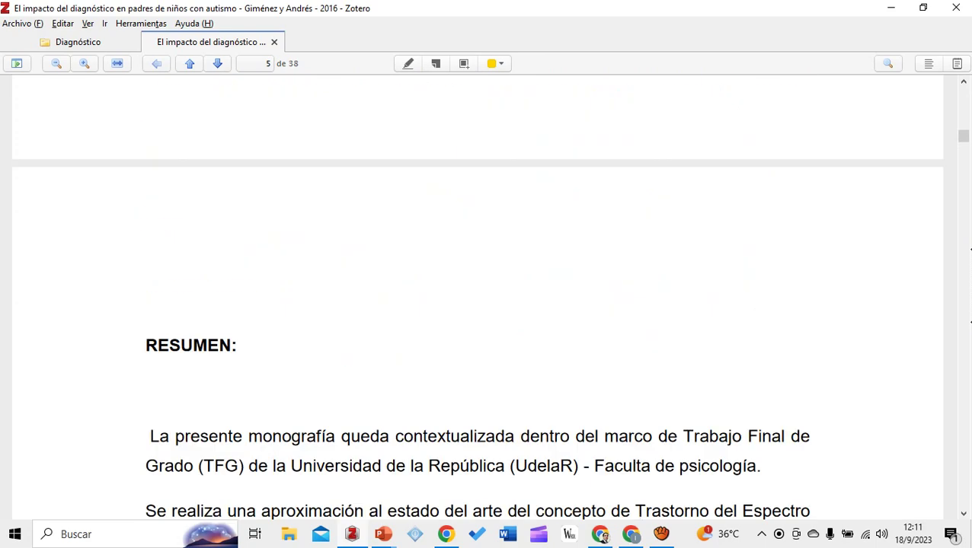
# Examine the closing pages of the monograph, from page 34 to the Referencias on page 36
pyautogui.press('pagedown')
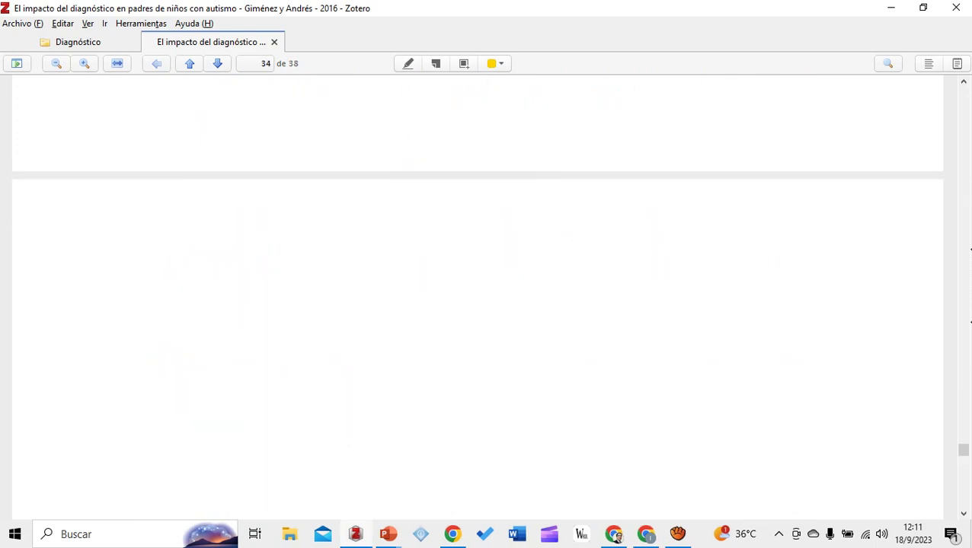
pyautogui.press('Down')
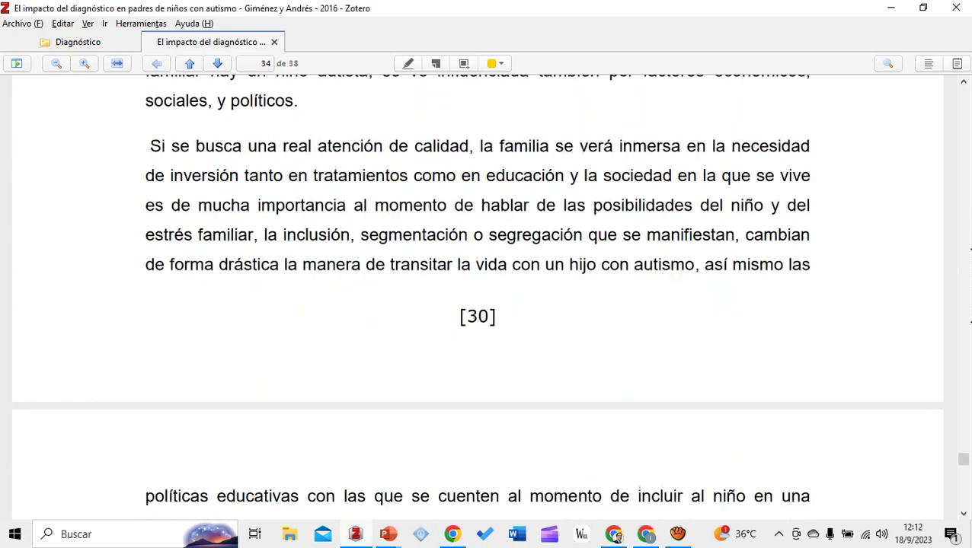
pyautogui.press('Down')
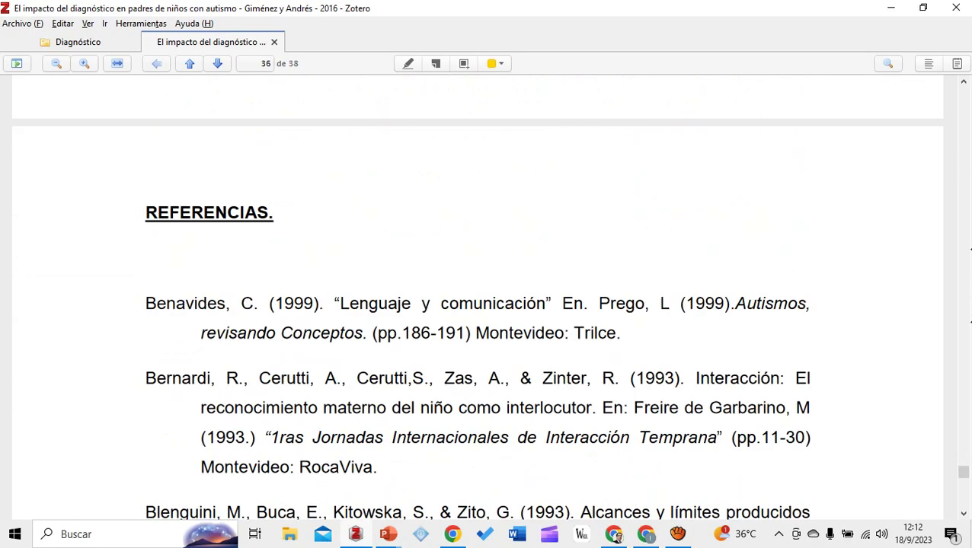
pyautogui.press('Up')
pyautogui.press('Up')
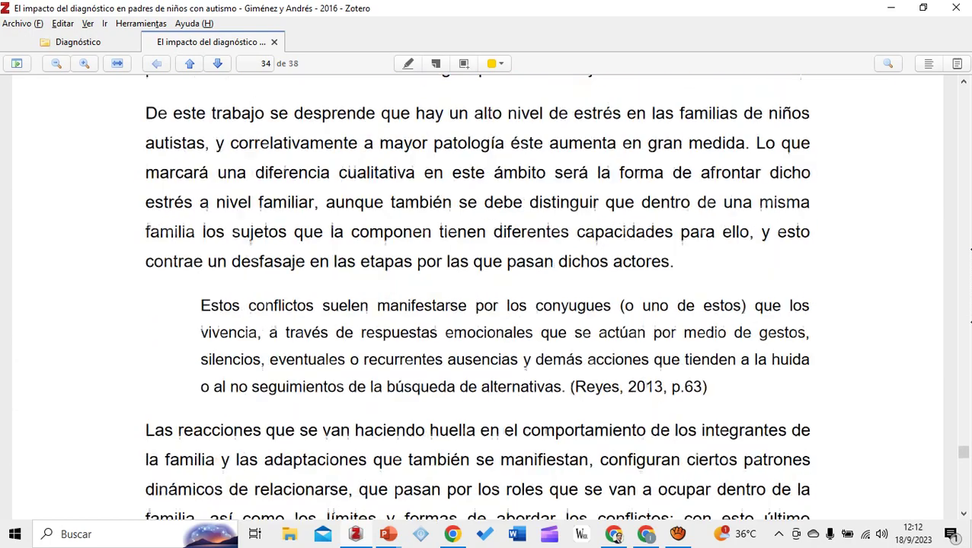
pyautogui.press('Up')
# Skim section 4 on interventions with autistic children and their parents, and return to the Diagnóstico collection's item list
pyautogui.scroll(15, 487, 297)
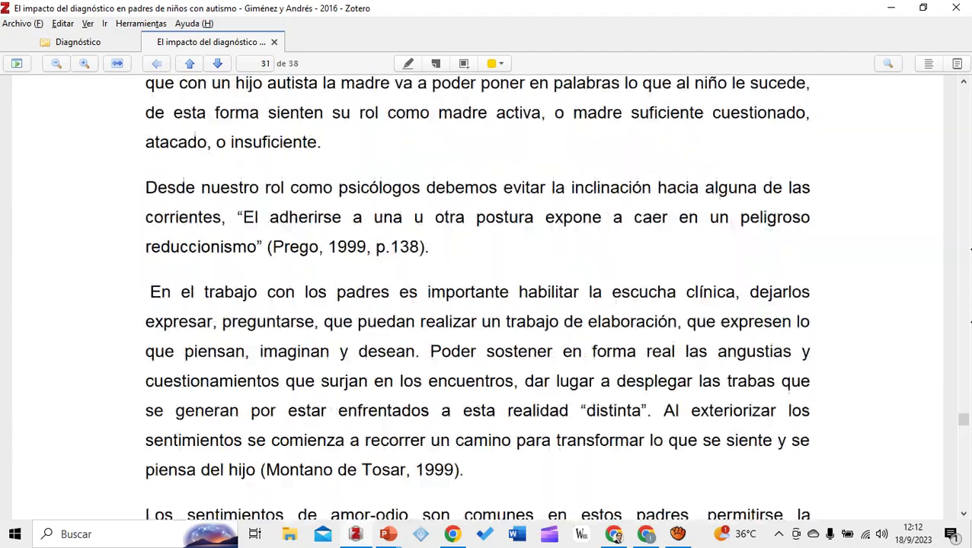
pyautogui.scroll(12, 487, 297)
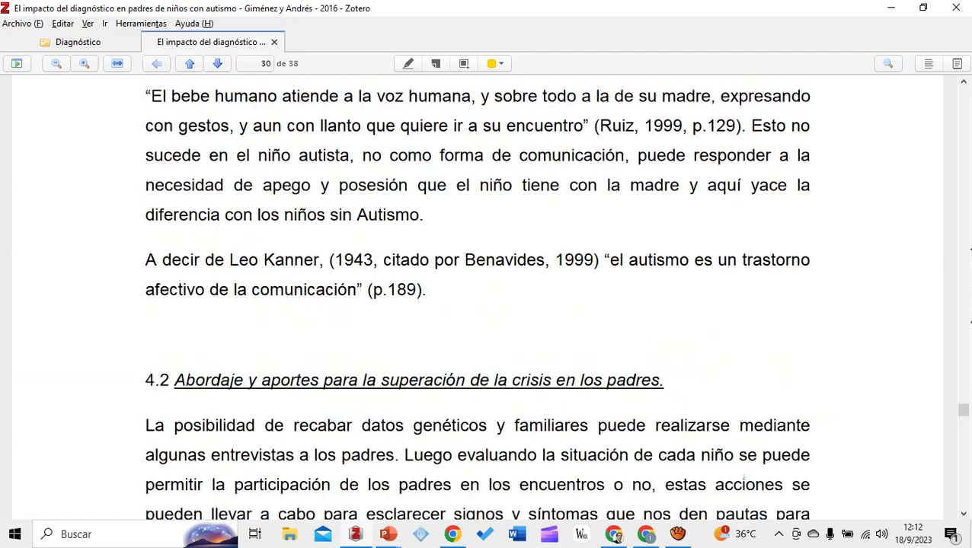
pyautogui.scroll(15, 487, 297)
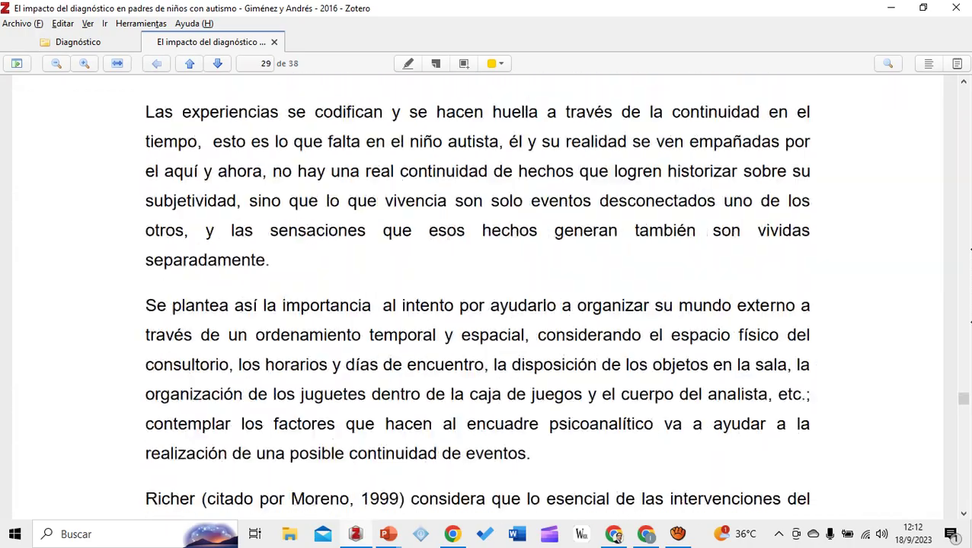
pyautogui.scroll(15, 487, 297)
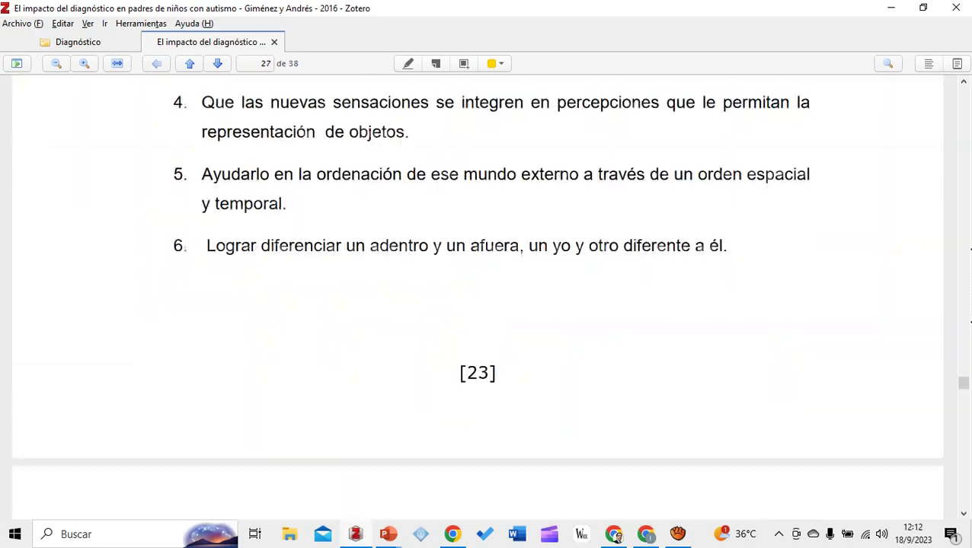
pyautogui.scroll(10, 487, 296)
pyautogui.scroll(10, 487, 297)
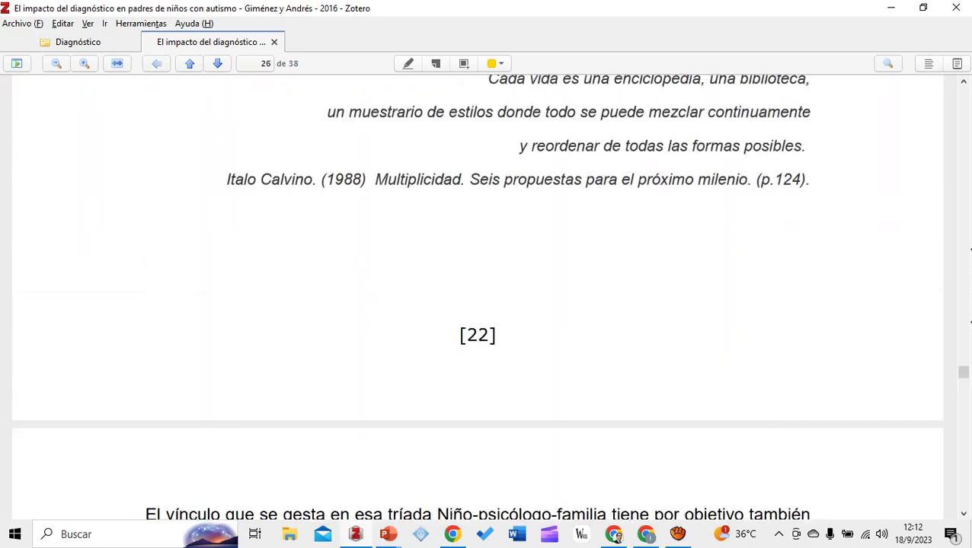
pyautogui.scroll(-15, 487, 297)
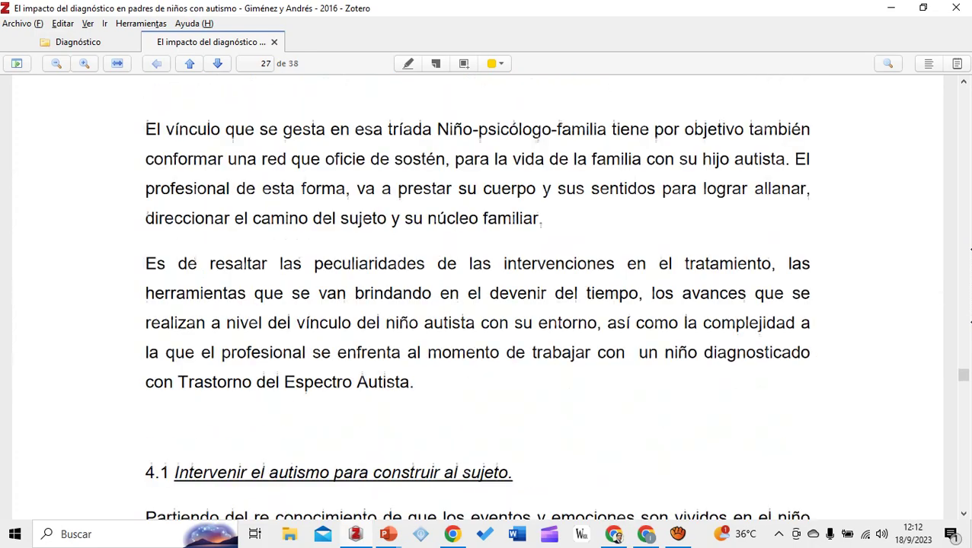
pyautogui.scroll(-5, 487, 297)
pyautogui.hotkey('ctrl', 'Tab')
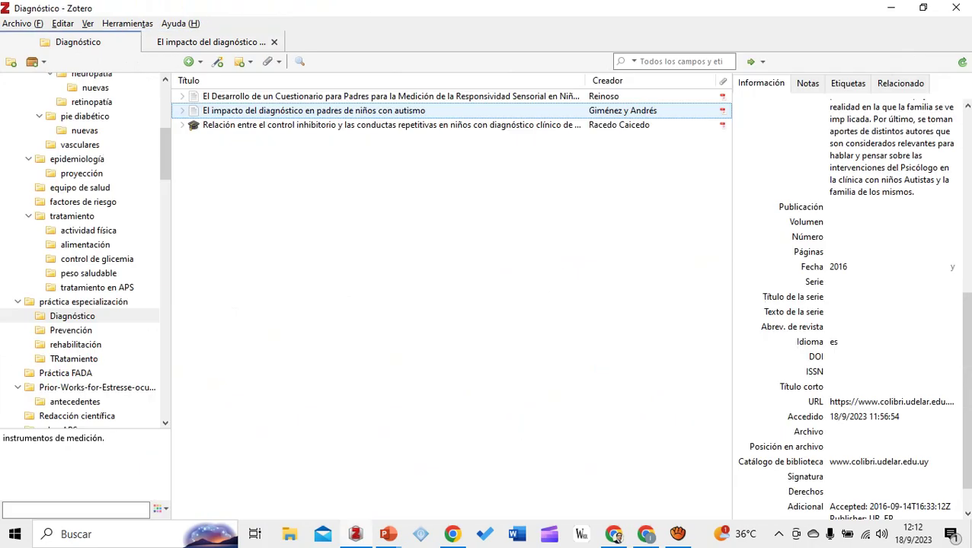
# Open the PDF of the thesis "Relación entre el control inhibitorio y las conductas repetitivas" and examine its Spanish summary and Abstract
pyautogui.press('Down')
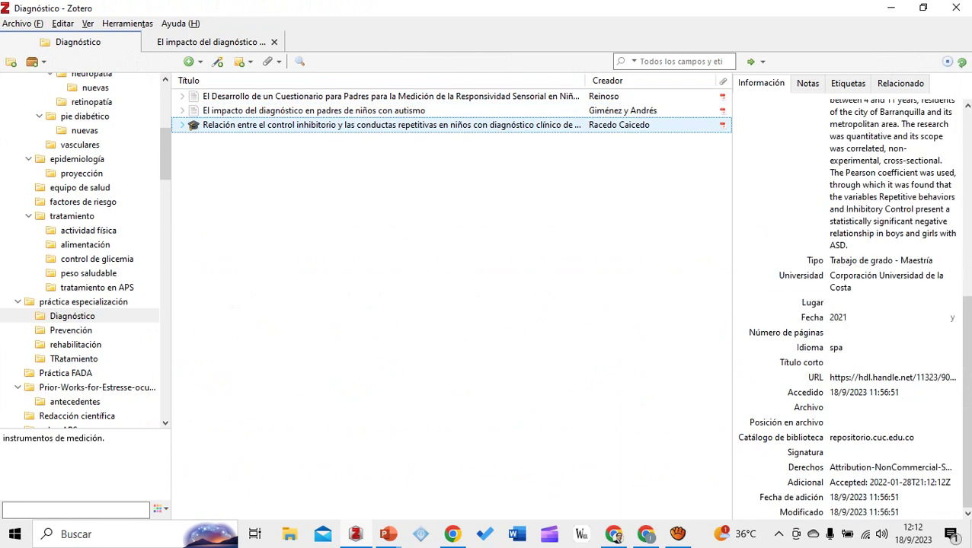
pyautogui.press('Return')
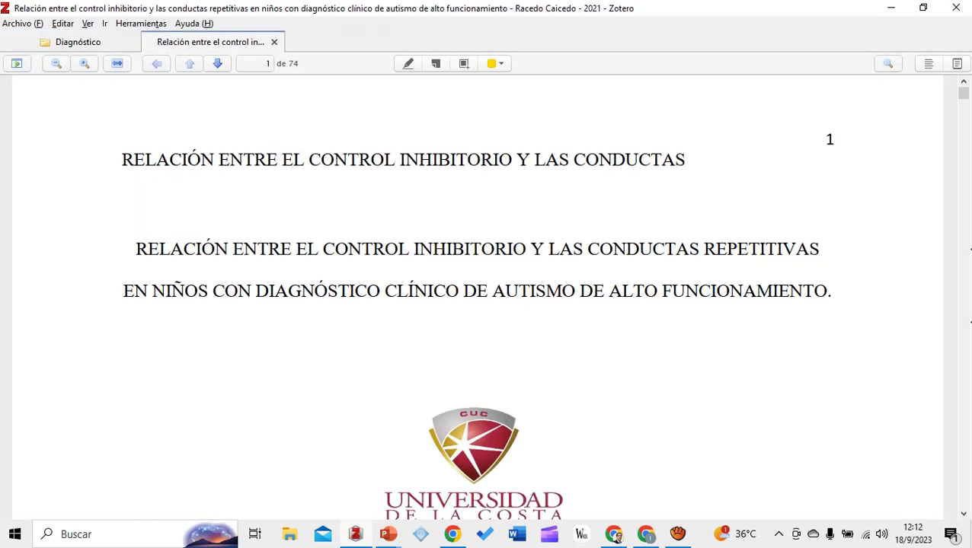
pyautogui.scroll(-10, 487, 297)
pyautogui.scroll(-10, 477, 297)
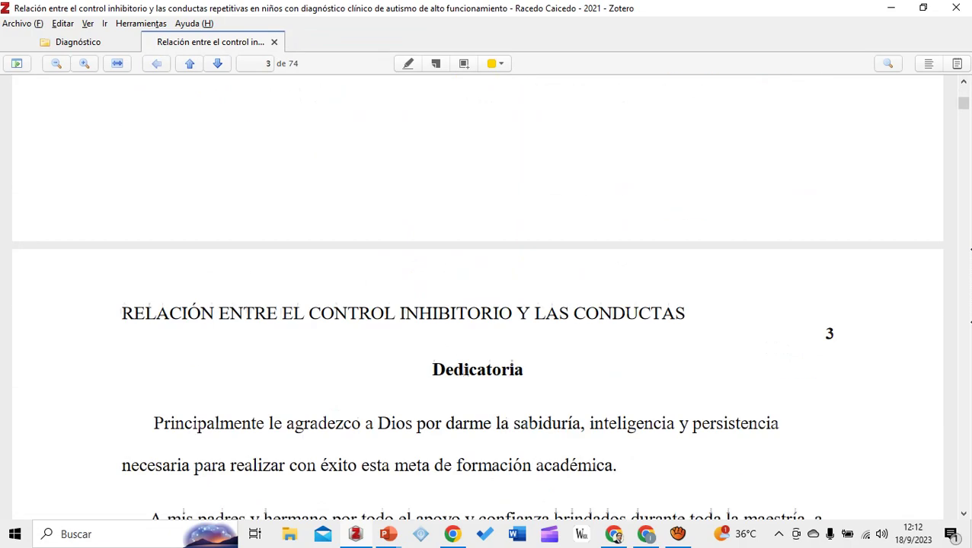
pyautogui.scroll(-5, 477, 297)
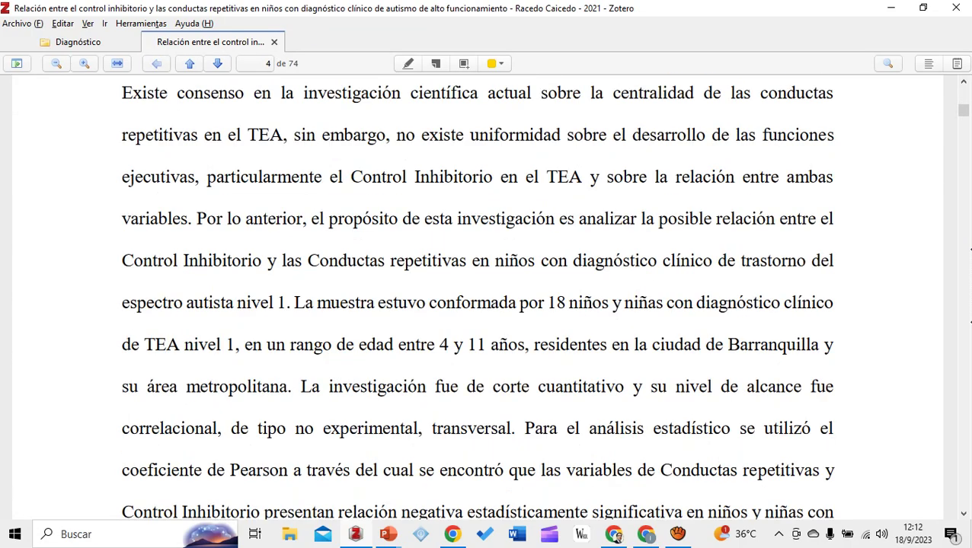
pyautogui.scroll(-5, 477, 297)
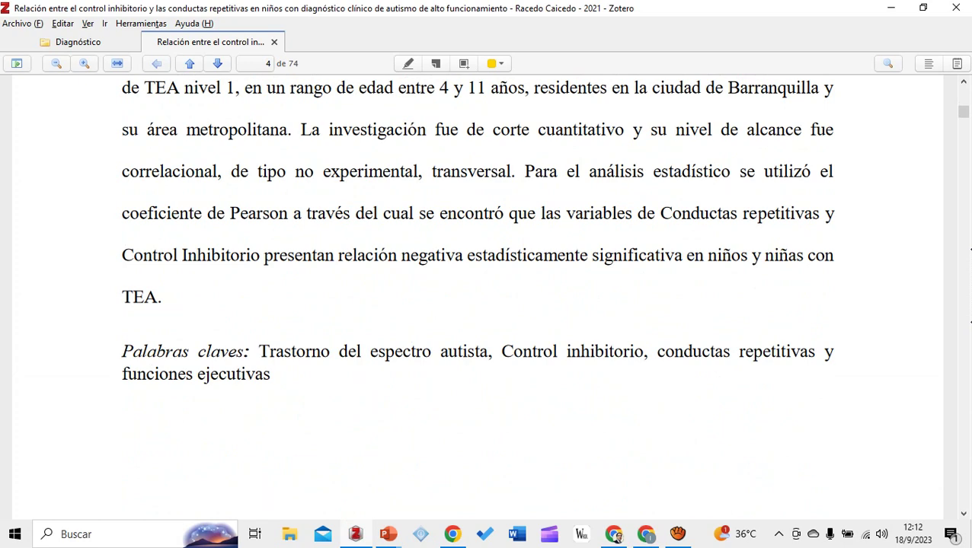
pyautogui.scroll(-8, 477, 297)
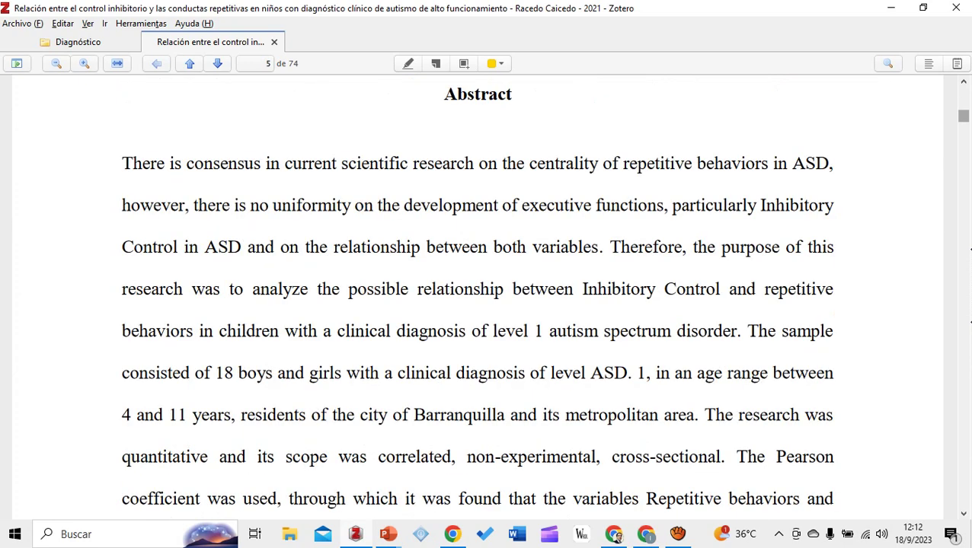
# Find and read the thesis's Conclusiones section on page 58, and return to the Diagnóstico collection's item list
pyautogui.scroll(-20, 478, 297)
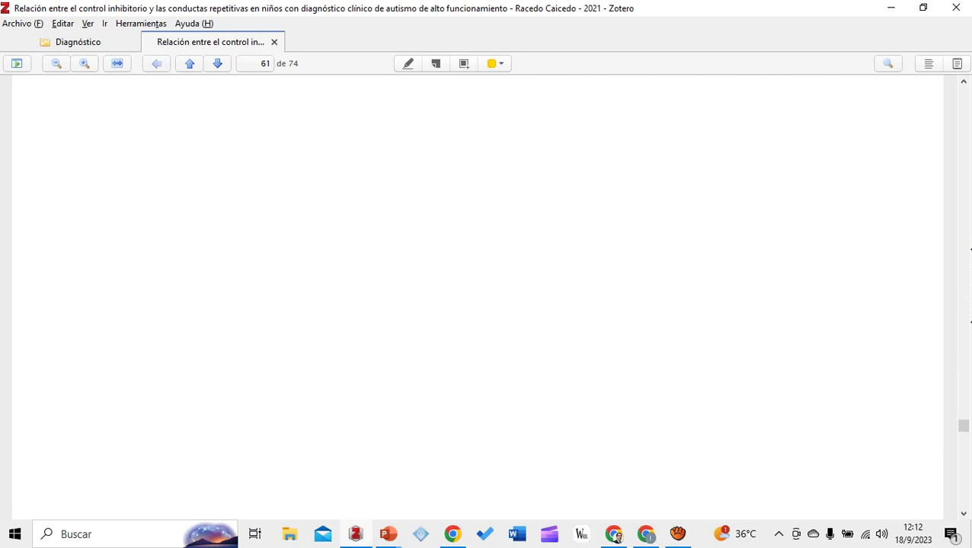
pyautogui.scroll(10, 477, 297)
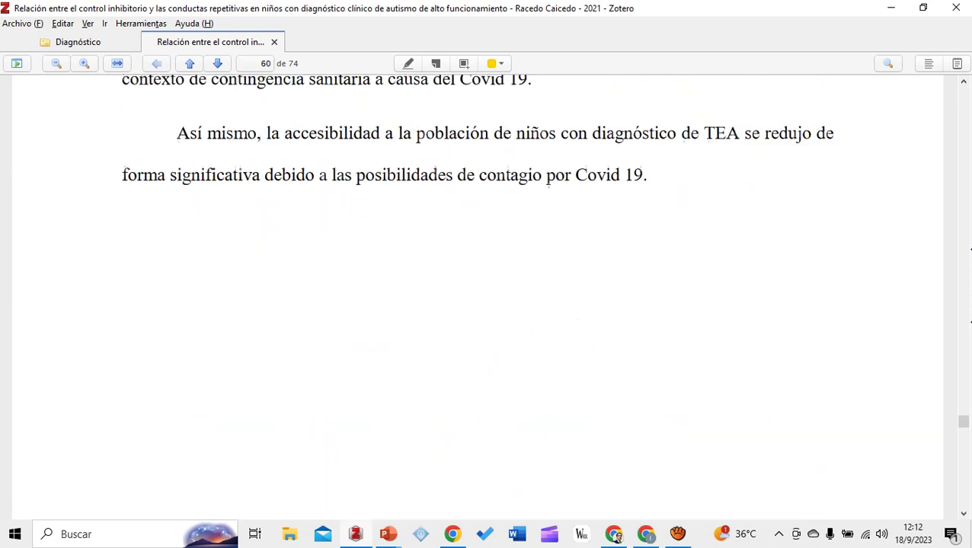
pyautogui.scroll(12, 477, 297)
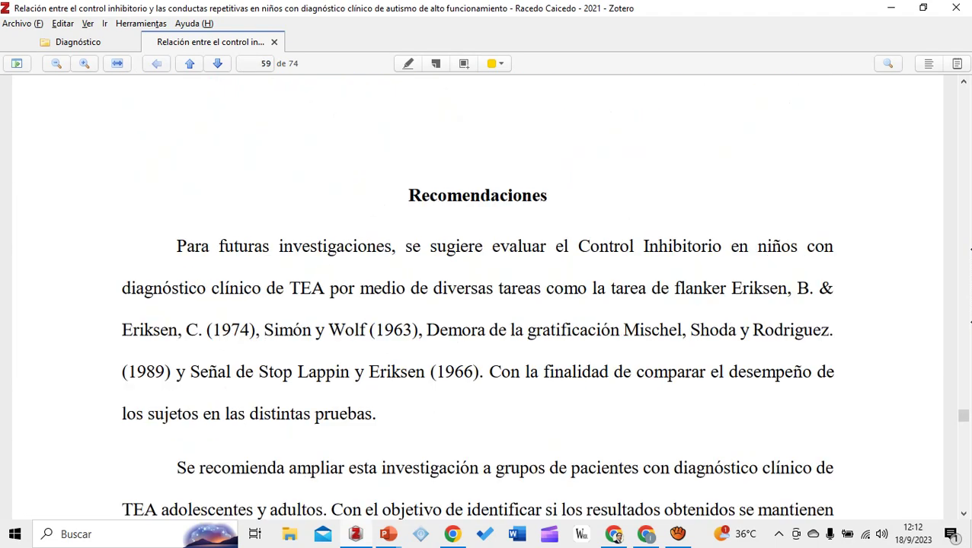
pyautogui.scroll(10, 478, 297)
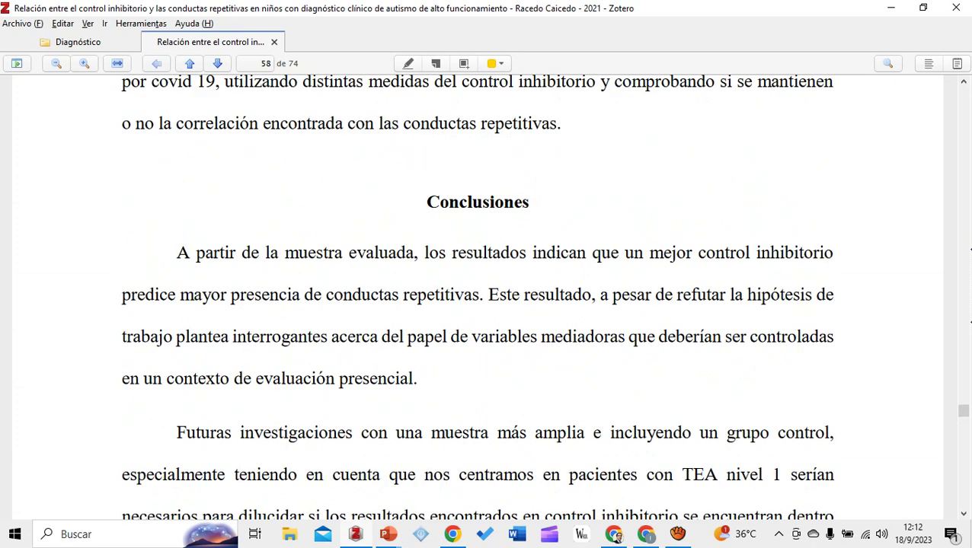
pyautogui.scroll(-2, 478, 297)
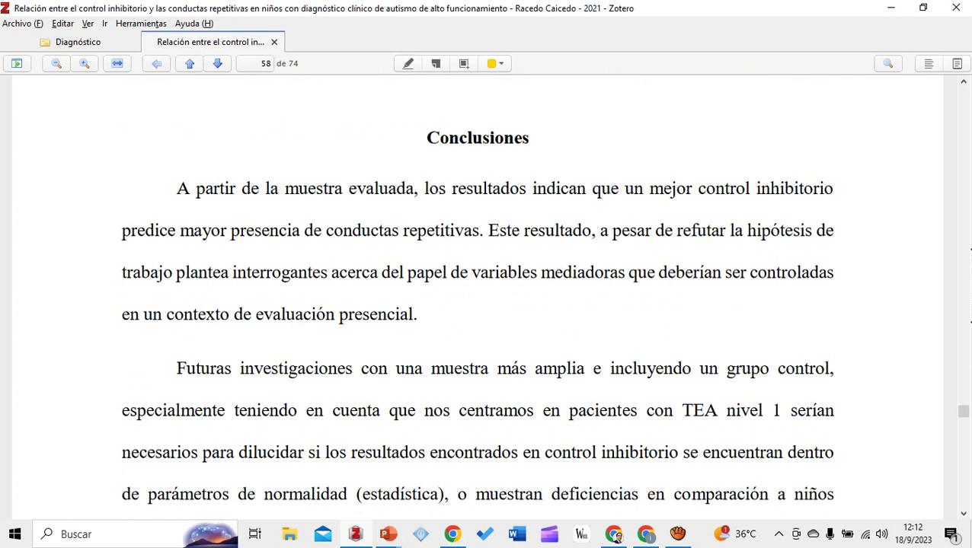
pyautogui.scroll(-4, 477, 296)
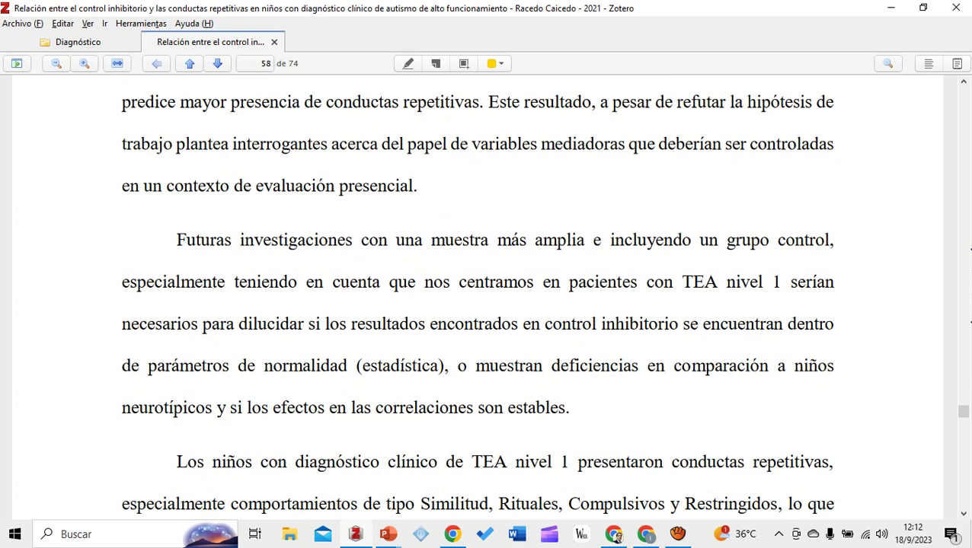
pyautogui.scroll(4, 478, 297)
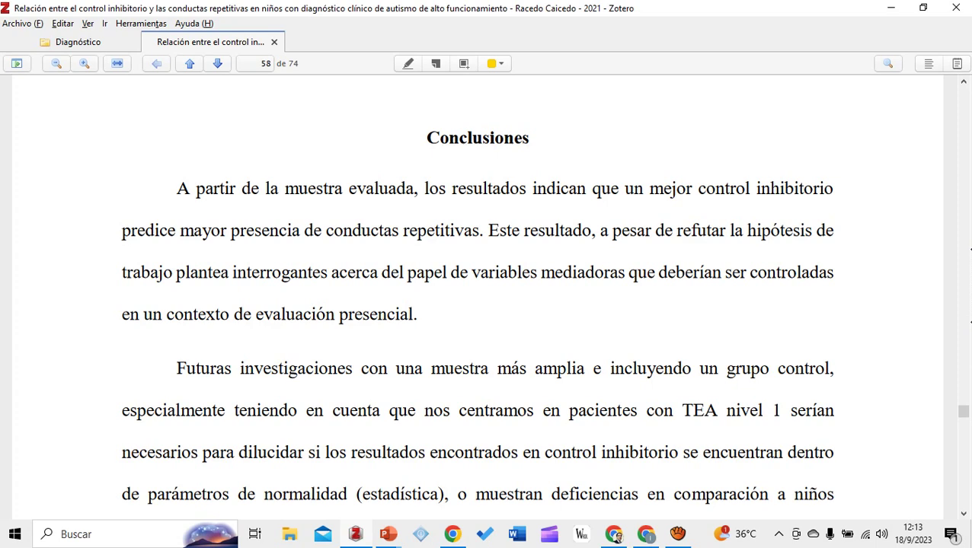
pyautogui.scroll(-3, 477, 297)
pyautogui.scroll(3, 477, 297)
pyautogui.hotkey('ctrl', 'shift', 'Tab')
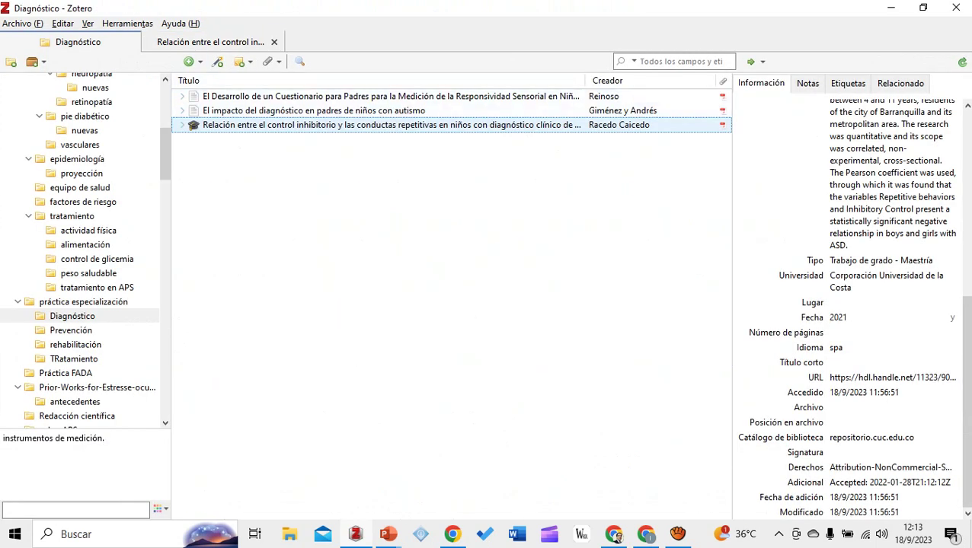
# Go to the TRatamiento subcollection and open the PDF of "Efectividad de la dieta libre de gluten y caseína"
pyautogui.press('Up')
pyautogui.press('Up')
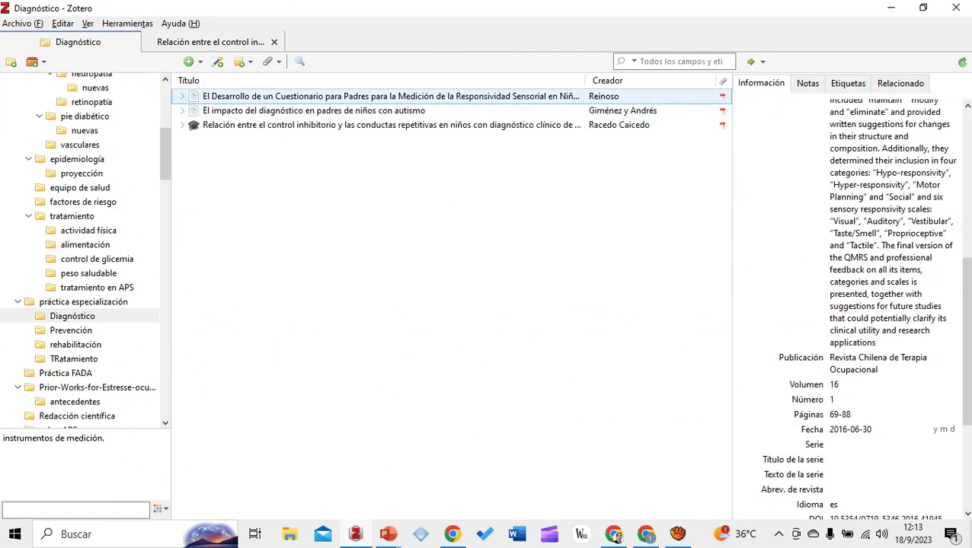
pyautogui.hotkey('shift', 'Tab')
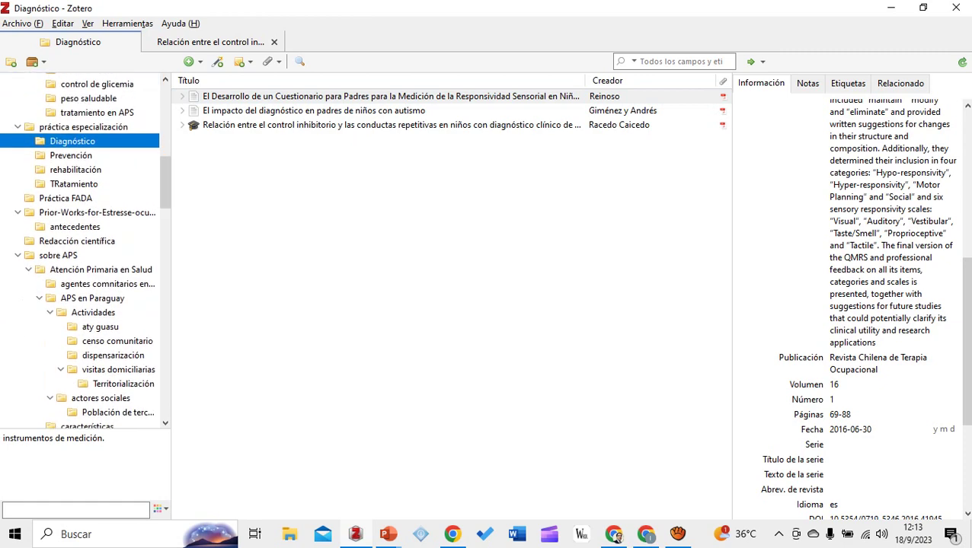
pyautogui.press('Down')
pyautogui.press('Down')
pyautogui.press('Down')
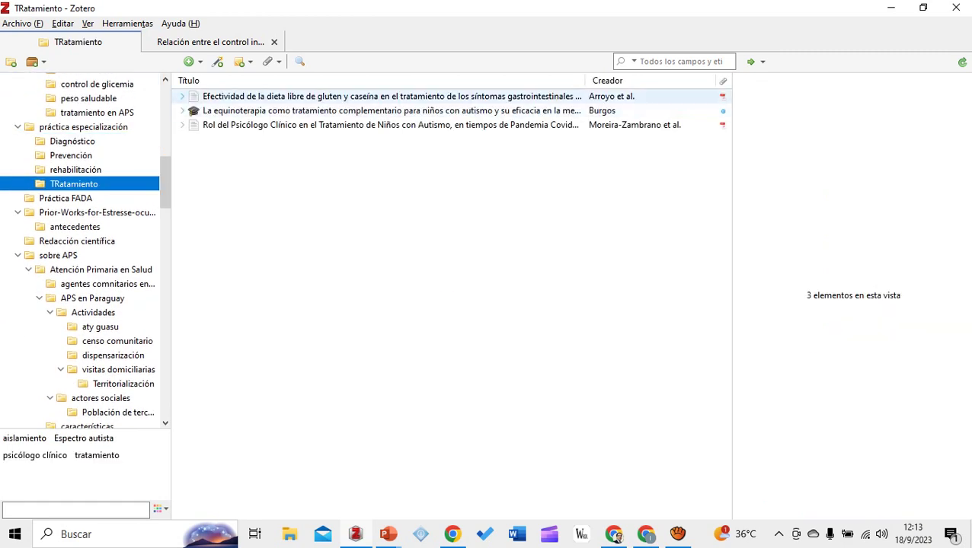
pyautogui.press('Tab')
pyautogui.press('Return')
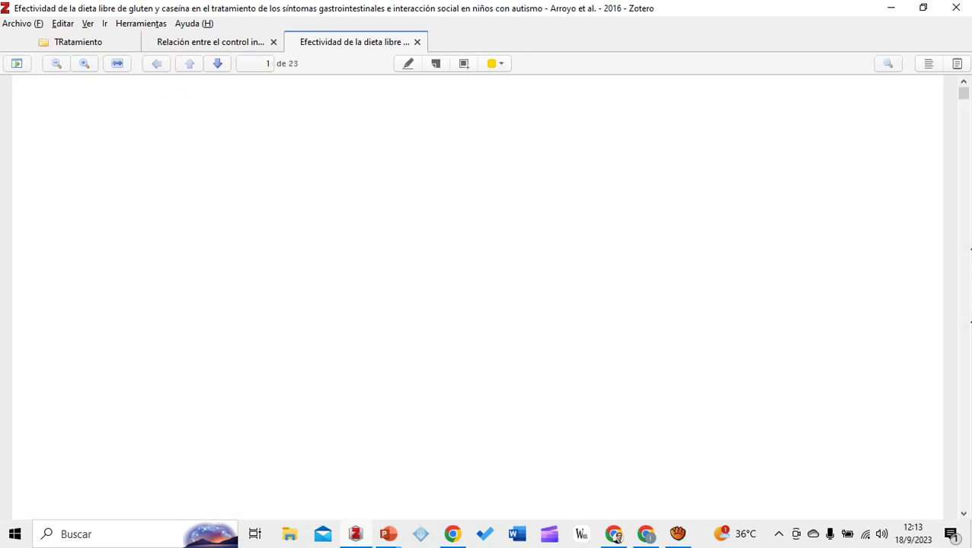
# Find and read the Resumen on page 3 of the gluten-free diet study, and return to the TRatamiento item list
pyautogui.press('Down')
pyautogui.press('Down')
pyautogui.press('Down')
pyautogui.press('Down')
pyautogui.press('Down')
pyautogui.press('Down')
pyautogui.press('Down')
pyautogui.press('Down')
pyautogui.press('Down')
pyautogui.press('Down')
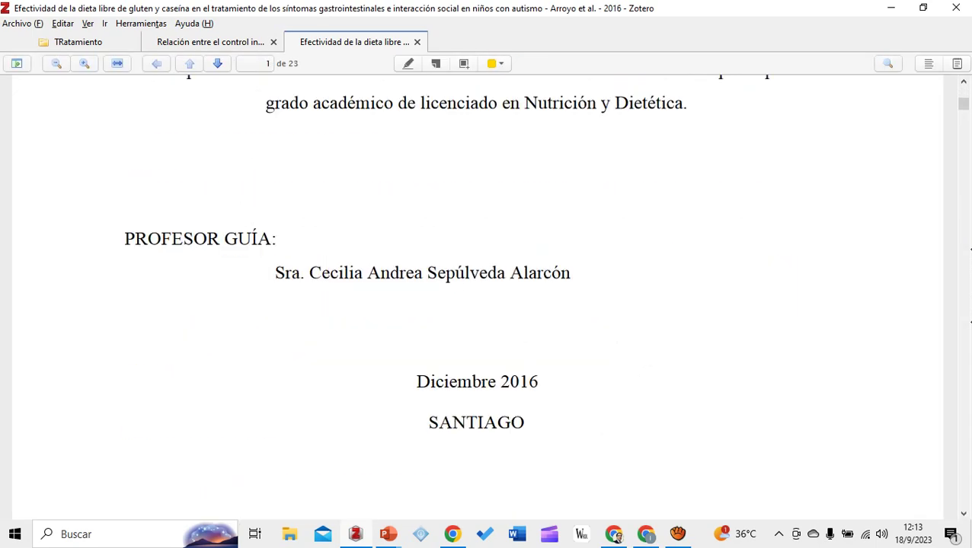
pyautogui.press('Down')
pyautogui.press('Down')
pyautogui.press('Down')
pyautogui.press('Down')
pyautogui.press('Down')
pyautogui.press('Down')
pyautogui.press('Down')
pyautogui.press('Down')
pyautogui.press('Down')
pyautogui.press('Down')
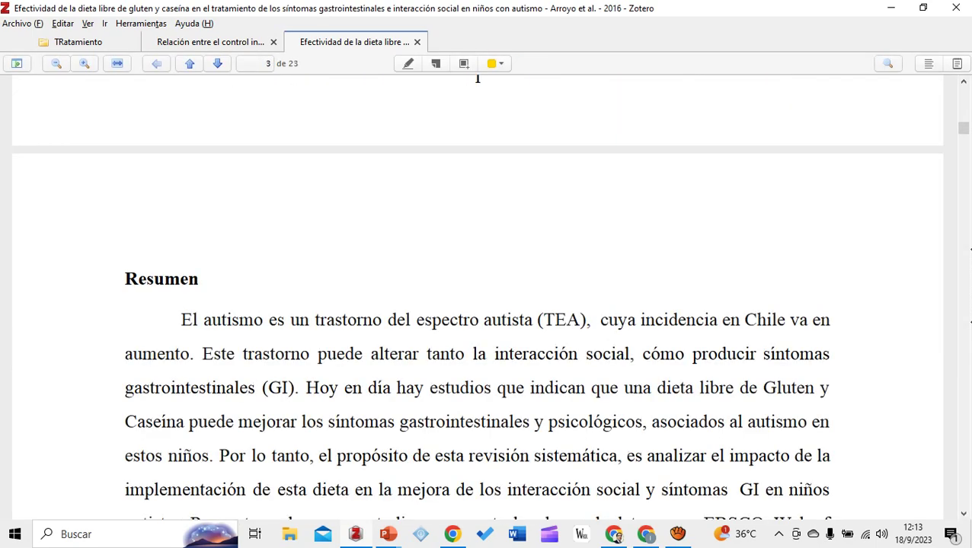
pyautogui.press('Down')
pyautogui.press('Down')
pyautogui.press('Down')
pyautogui.press('Down')
pyautogui.press('Down')
pyautogui.press('Down')
pyautogui.press('Down')
pyautogui.press('Down')
pyautogui.press('Down')
pyautogui.press('Down')
pyautogui.press('Up')
pyautogui.press('Up')
pyautogui.press('Up')
pyautogui.press('Up')
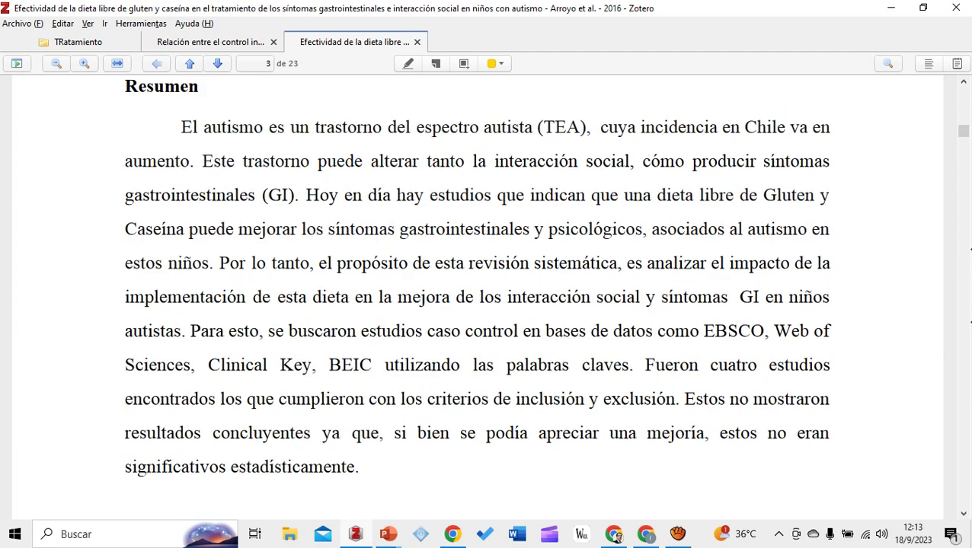
pyautogui.press('Up')
pyautogui.press('Up')
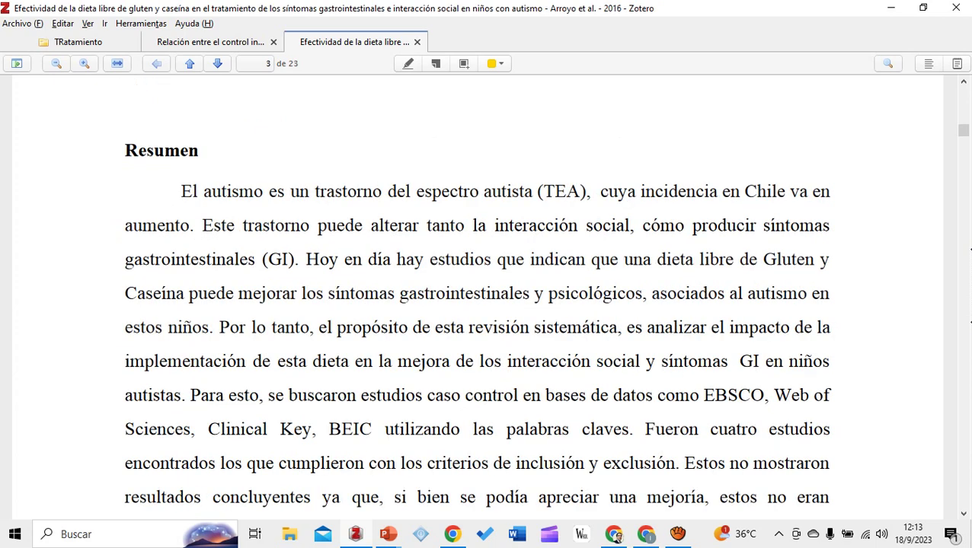
pyautogui.hotkey('ctrl', 'Tab')
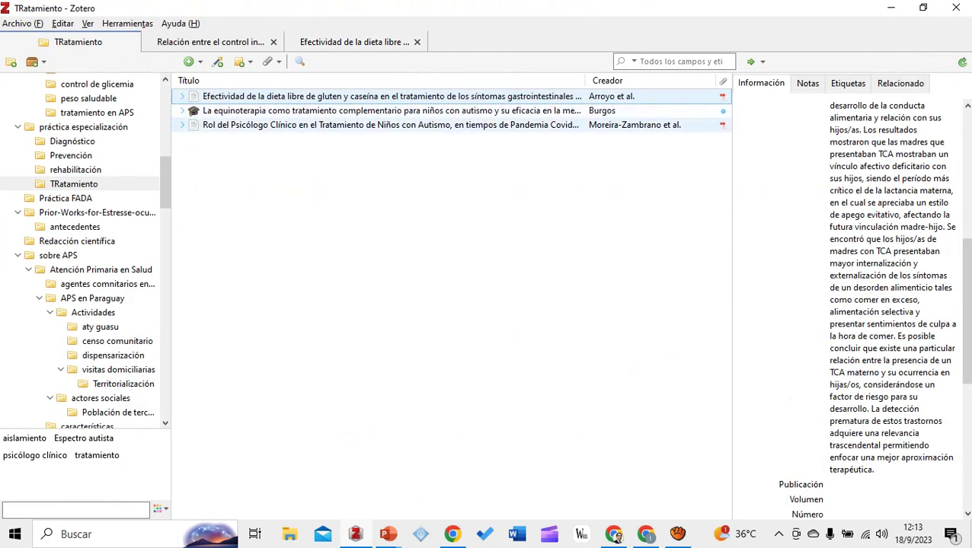
# Select the thesis "La equinoterapia como tratamiento complementario" and expand its attachments
pyautogui.press('Down')
pyautogui.press('Down')
pyautogui.press('Up')
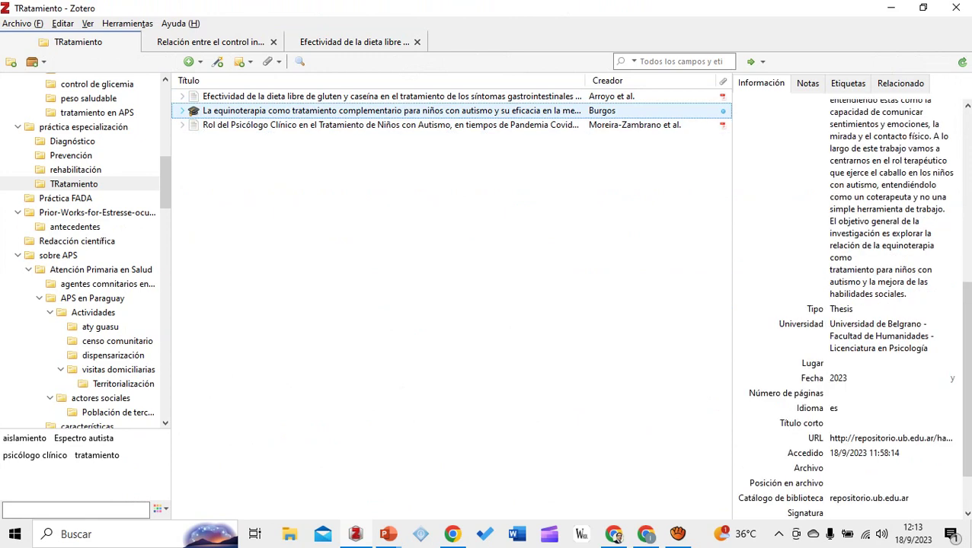
pyautogui.press('Right')
pyautogui.press('Return')
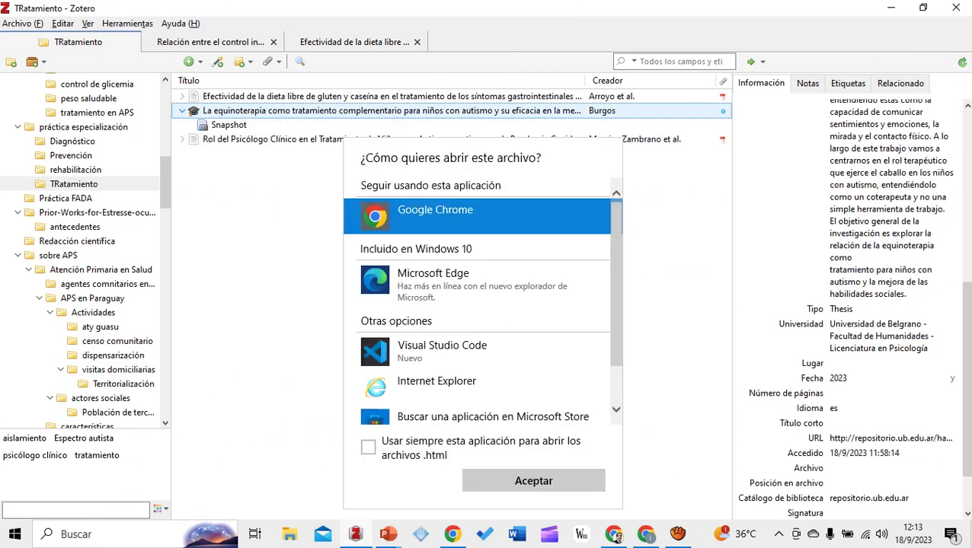
pyautogui.press('Tab')
pyautogui.press('Tab')
pyautogui.press('Return')
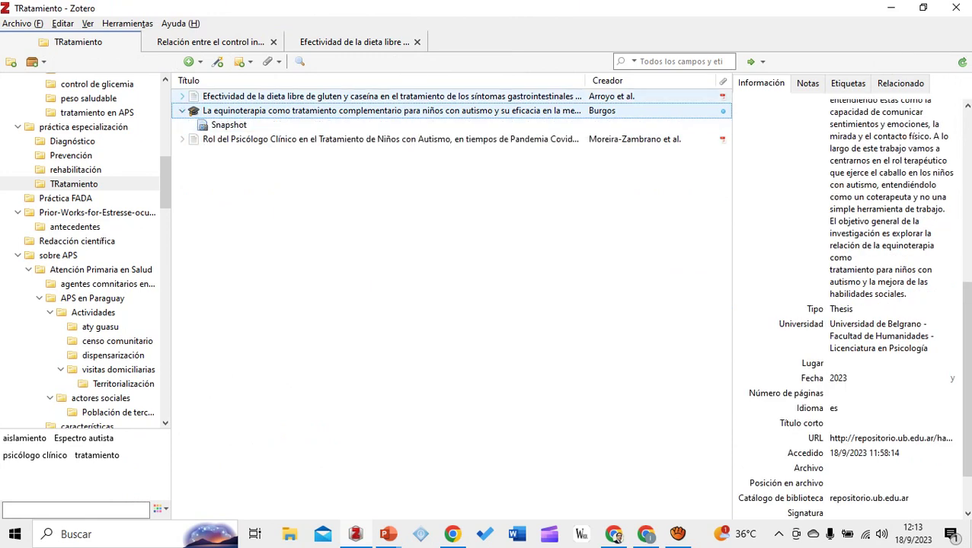
pyautogui.press('Return')
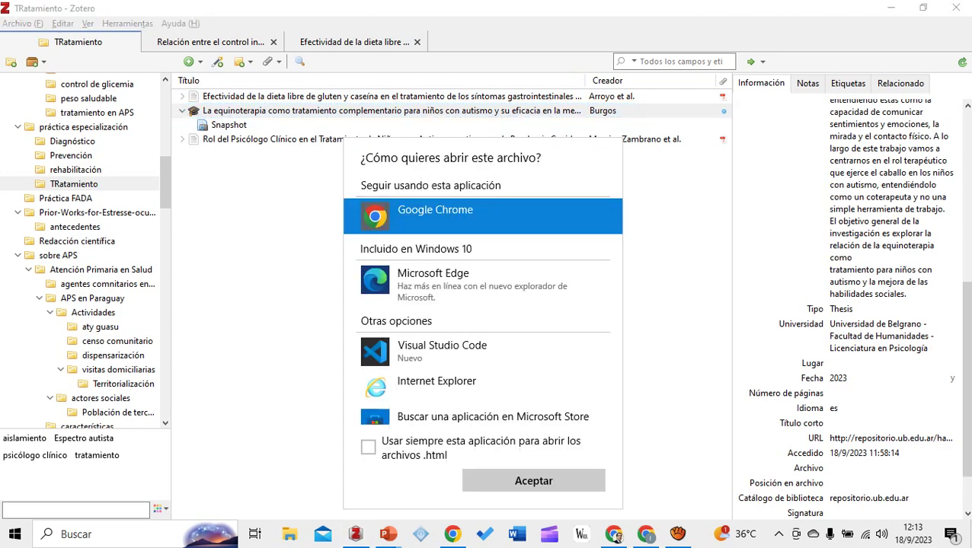
pyautogui.press('Tab')
pyautogui.press('Return')
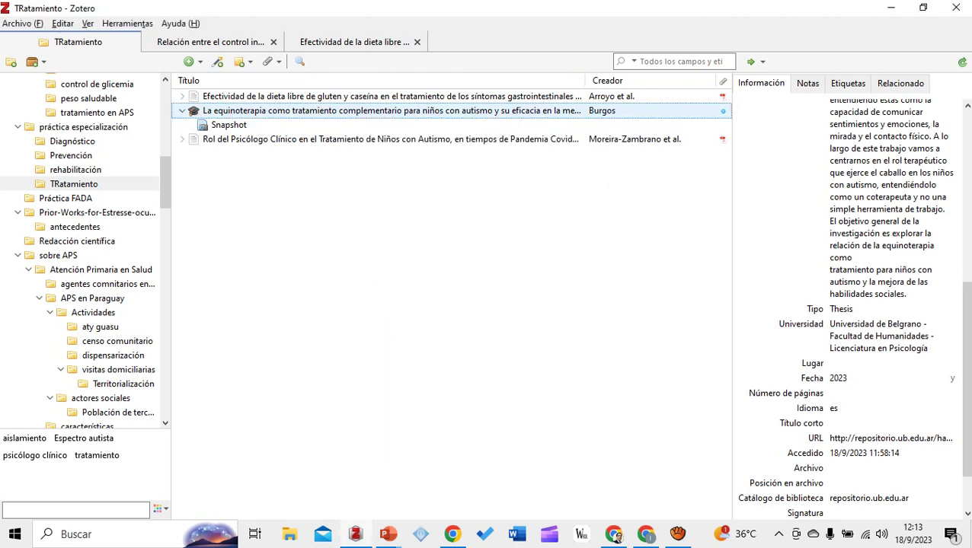
pyautogui.press('Down')
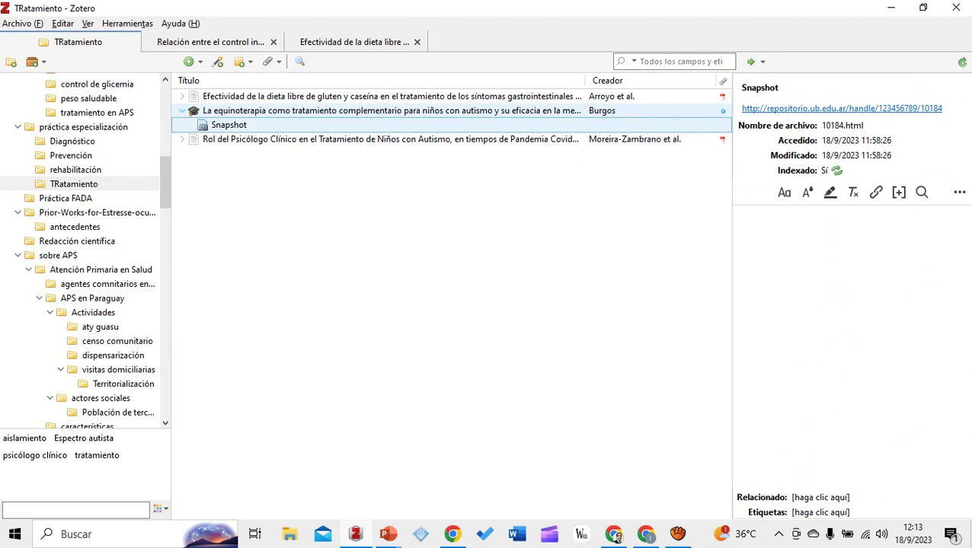
pyautogui.press('Up')
pyautogui.press('Return')
pyautogui.press('Escape')
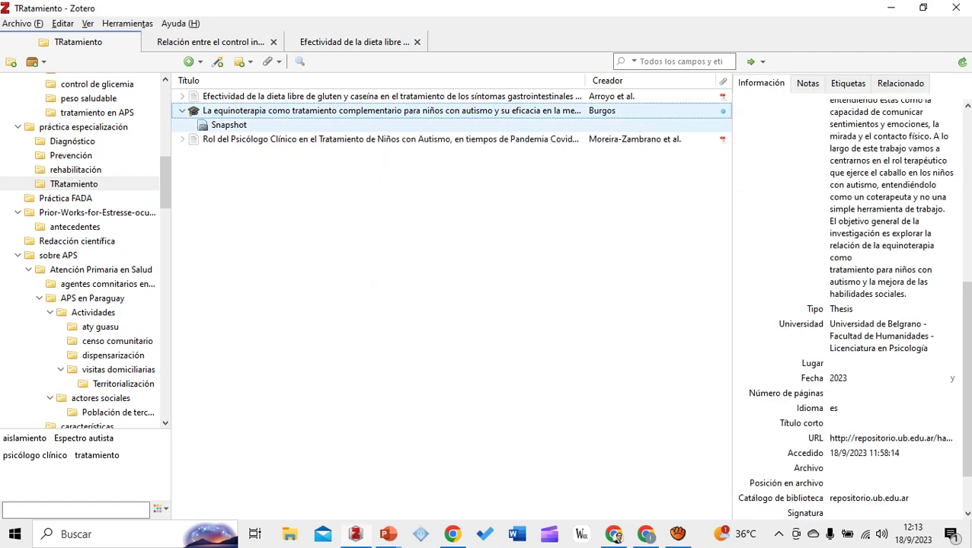
# Open the thesis's Snapshot attachment in Google Chrome
pyautogui.press('Down')
pyautogui.press('Return')
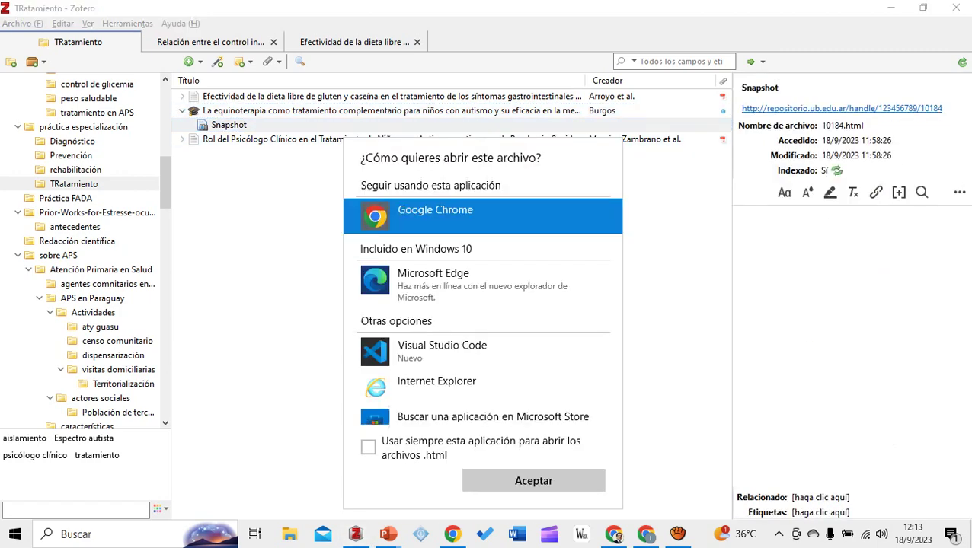
pyautogui.press('Return')
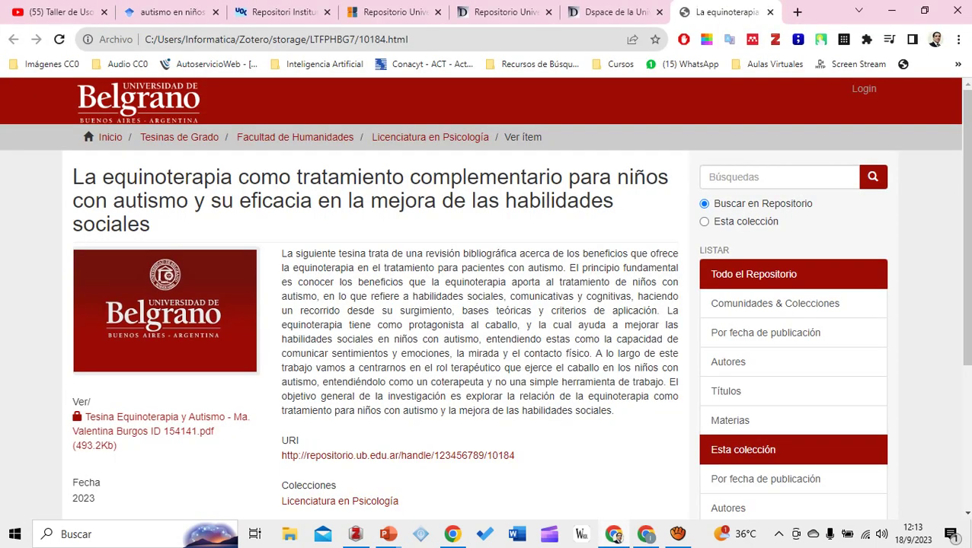
# Examine the saved Universidad de Belgrano page for the thesis, including its abstract, PDF link, URI and metadata
pyautogui.press('Down')
pyautogui.press('Down')
pyautogui.press('Down')
pyautogui.press('Down')
pyautogui.press('Down')
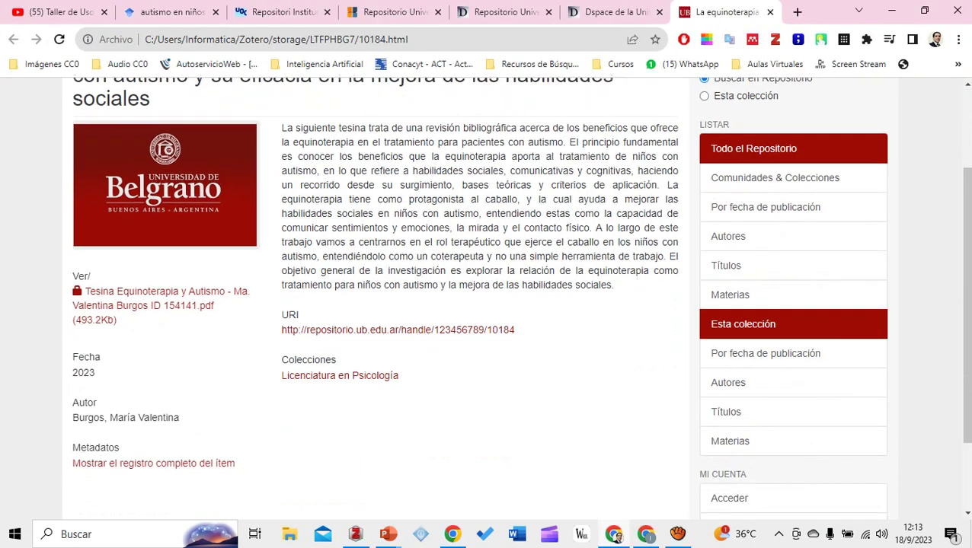
pyautogui.press('pagedown')
pyautogui.press('pageup')
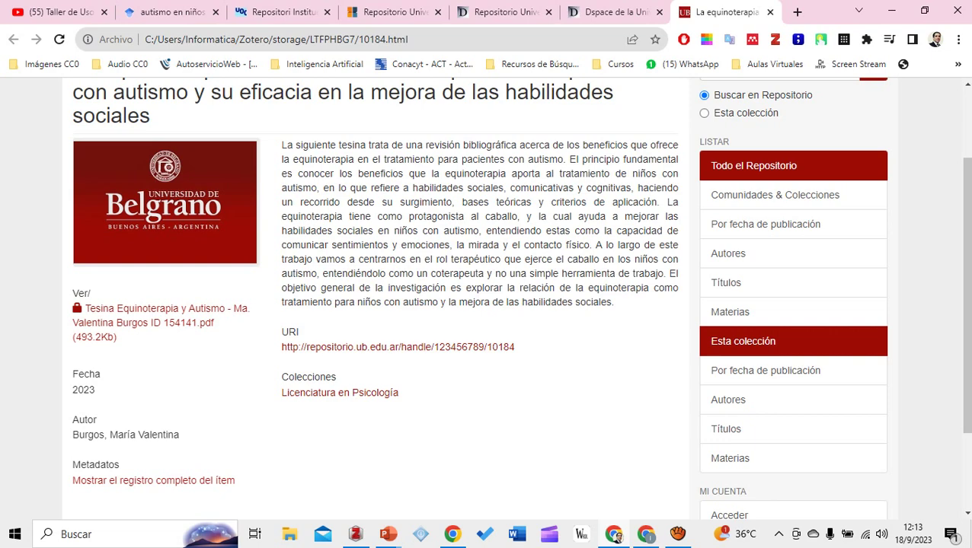
pyautogui.press('Down')
pyautogui.press('Down')
pyautogui.press('Down')
pyautogui.press('Down')
# Open the thesis's repository URI in a new browser tab and switch to that tab
pyautogui.press('Tab')
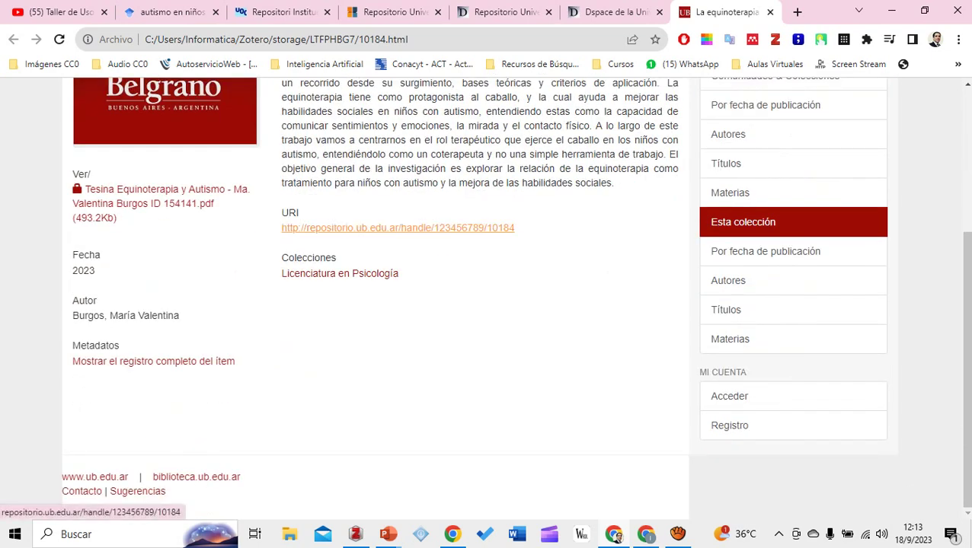
pyautogui.hotkey('ctrl', 'Return')
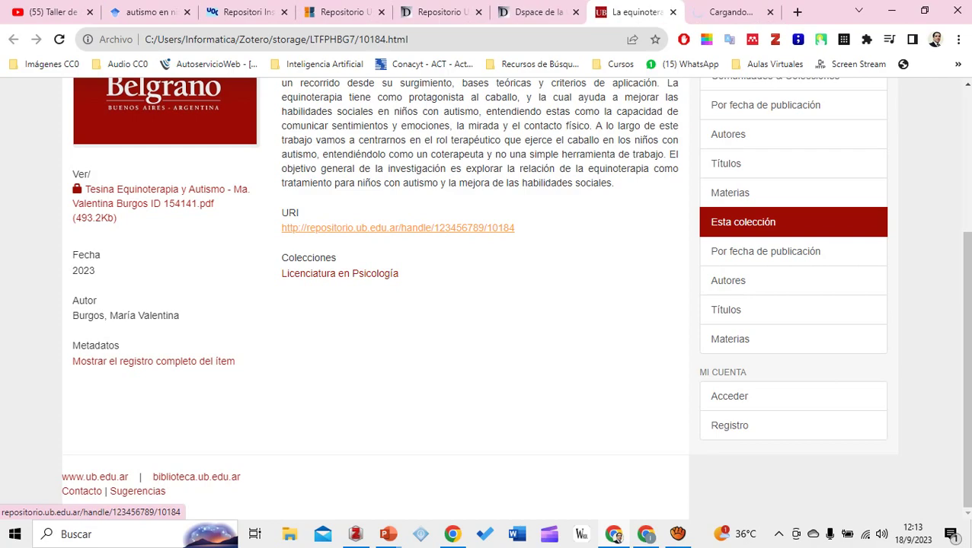
pyautogui.hotkey('ctrl', 'Tab')
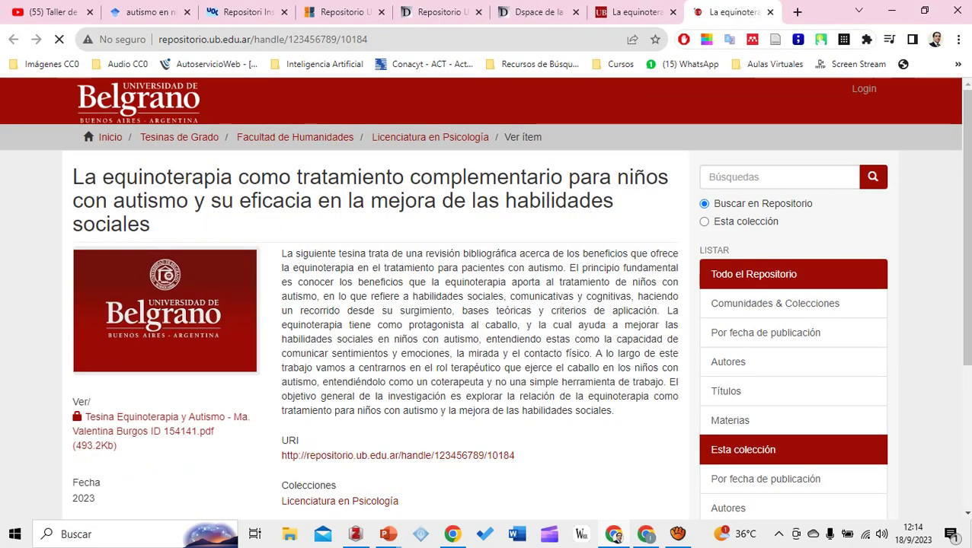
# Follow the live record's restricted PDF link, examine the "Solicitar una copia del documento" form, and return to the saved snapshot page
pyautogui.press('End')
pyautogui.press('Home')
pyautogui.press('End')
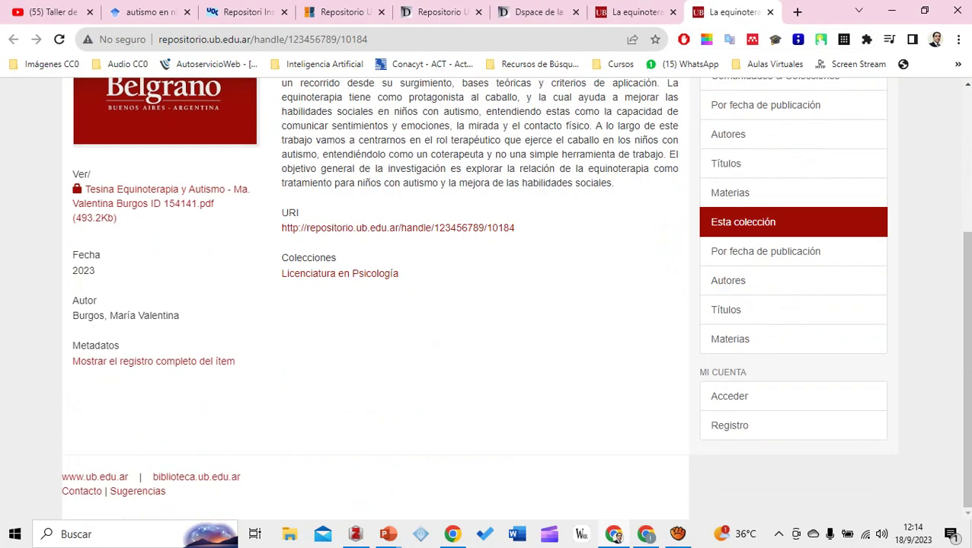
pyautogui.hotkey('shift', 'Tab')
pyautogui.press('Return')
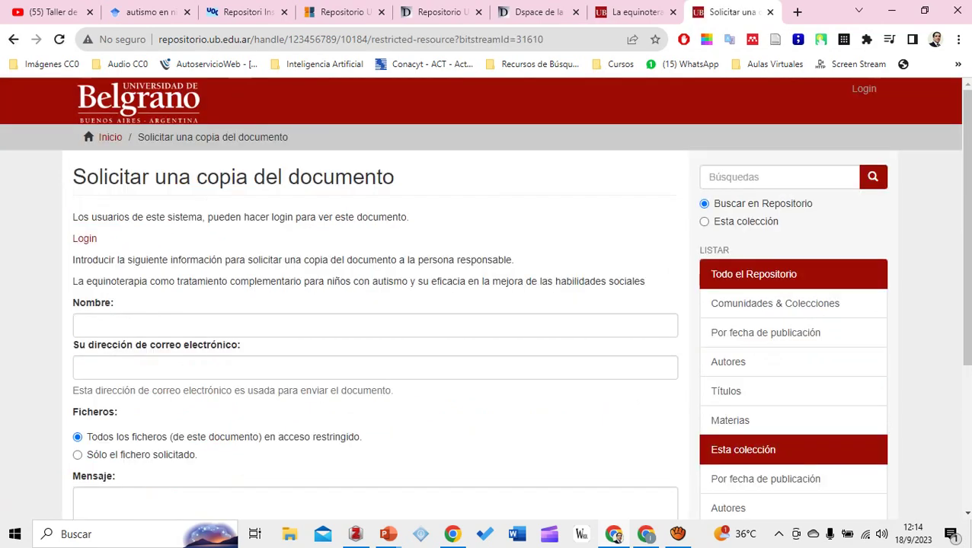
pyautogui.press('End')
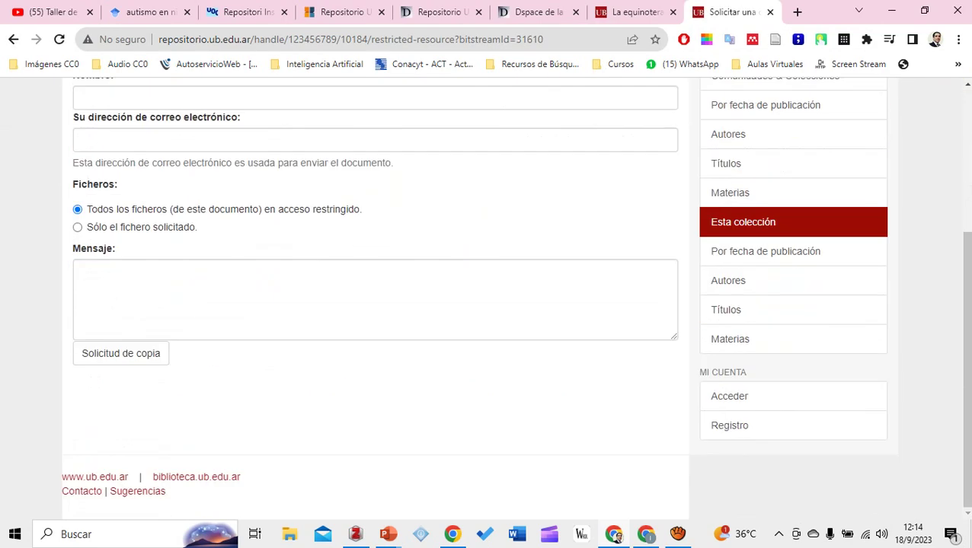
pyautogui.press('Home')
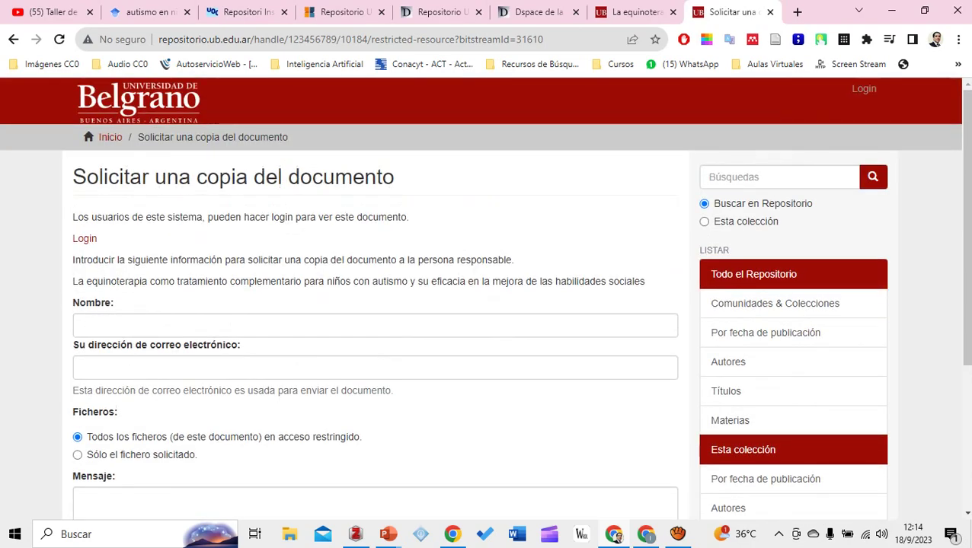
pyautogui.hotkey('ctrl', 'shift', 'Tab')
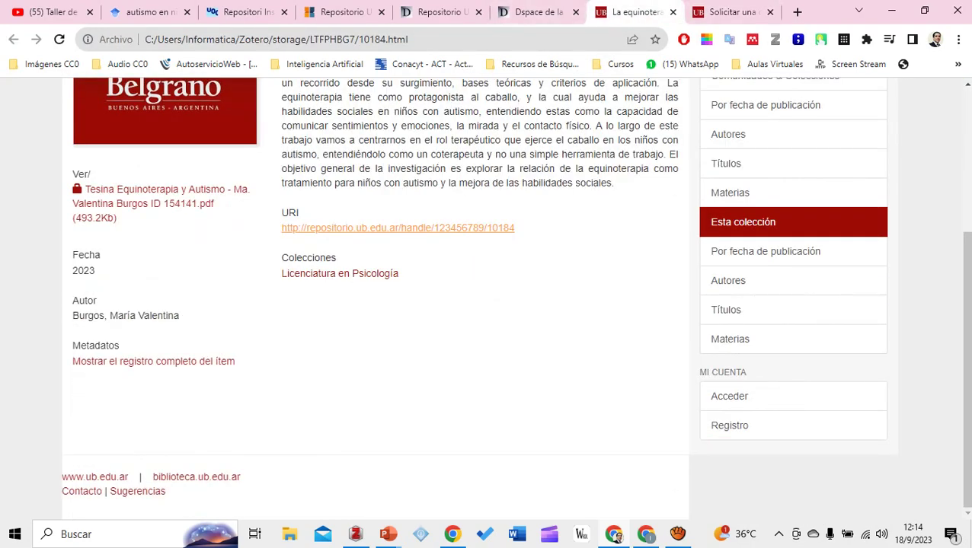
# Switch back to Zotero and open the PDF of "Rol del Psicólogo Clínico en el Tratamiento de Niños con Autismo"
pyautogui.hotkey('alt', 'Tab')
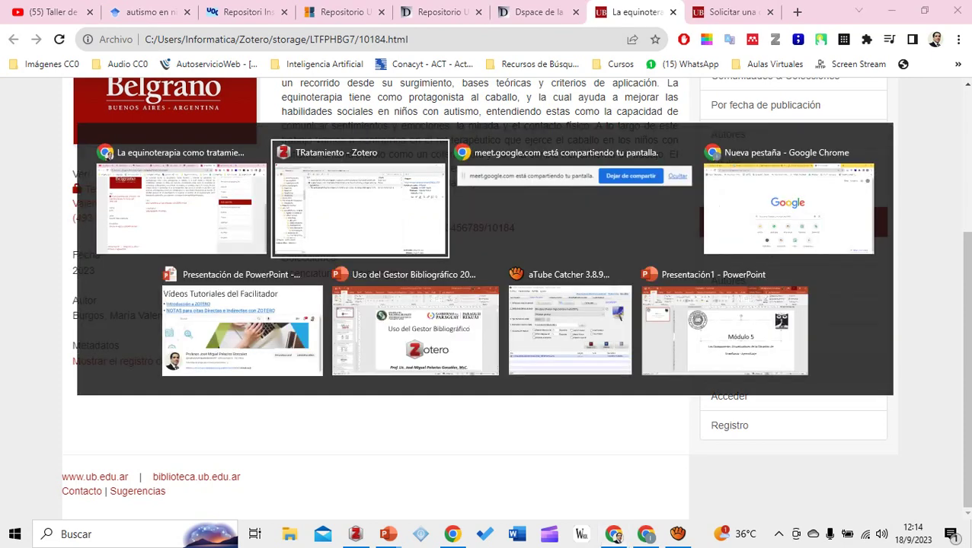
pyautogui.press('Down')
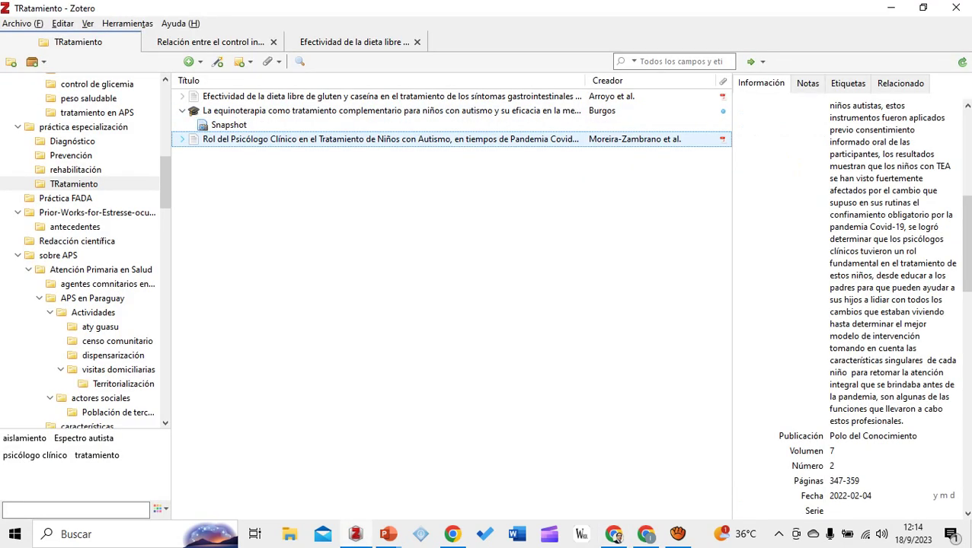
pyautogui.press('Return')
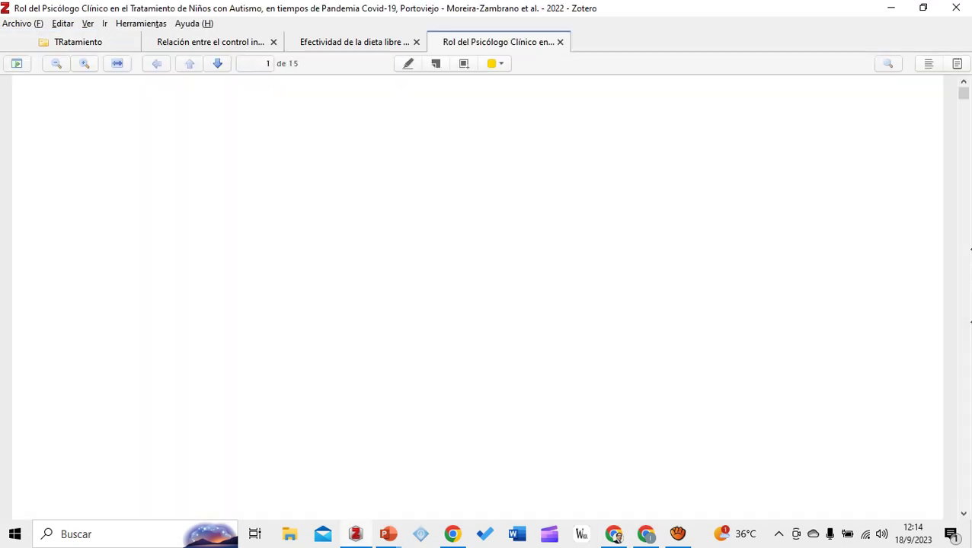
# In the page 2 Resumen, highlight in red the passage from "psicólogos clínicos tuvieron" to "estos profesionales" and start its comment with "Es"
pyautogui.scroll(-15, 412, 412)
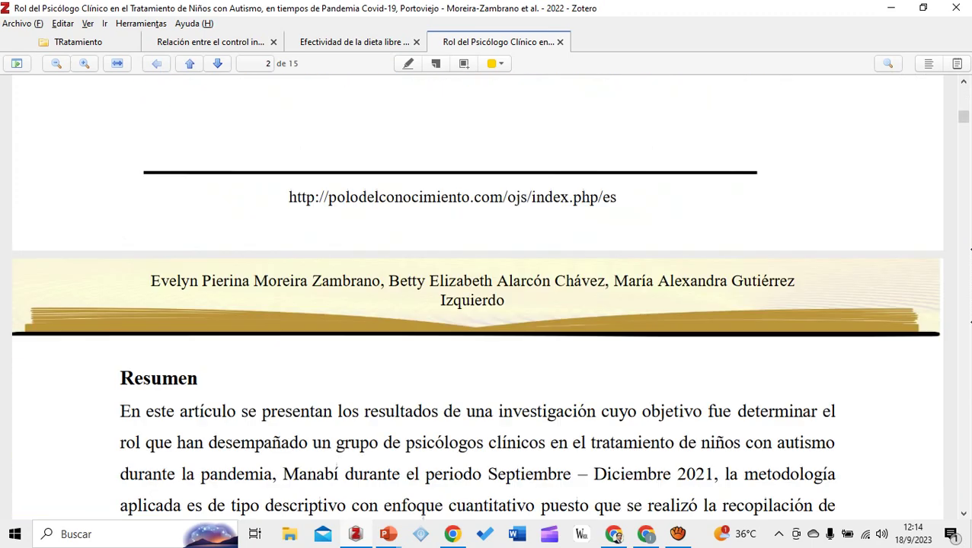
pyautogui.scroll(-3, 477, 297)
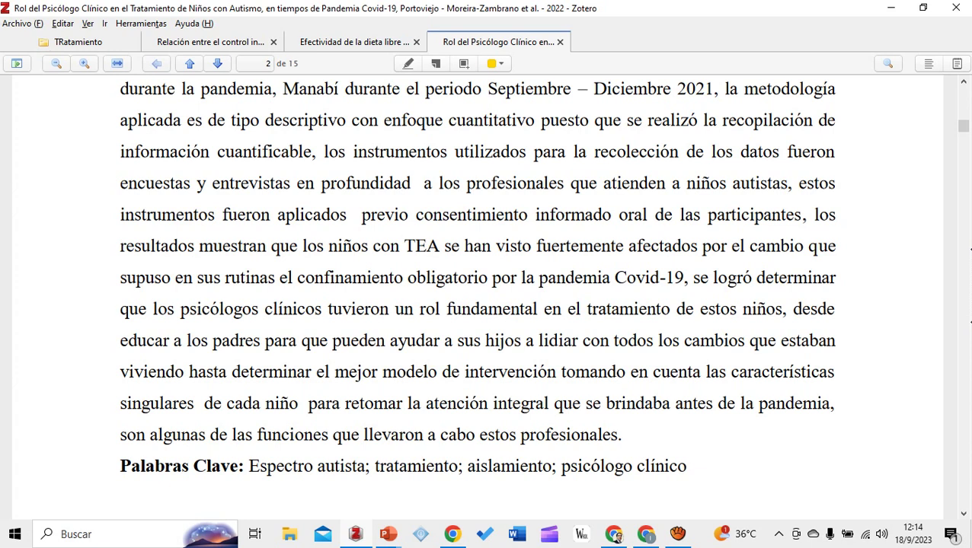
pyautogui.moveTo(180, 308)
pyautogui.mouseDown()
pyautogui.moveTo(323, 309)
pyautogui.moveTo(492, 340)
pyautogui.moveTo(635, 340)
pyautogui.moveTo(692, 372)
pyautogui.moveTo(658, 371)
pyautogui.moveTo(623, 403)
pyautogui.moveTo(650, 403)
pyautogui.moveTo(621, 434)
pyautogui.moveTo(632, 466)
pyautogui.moveTo(622, 435)
pyautogui.moveTo(455, 371)
pyautogui.moveTo(180, 308)
pyautogui.mouseUp()
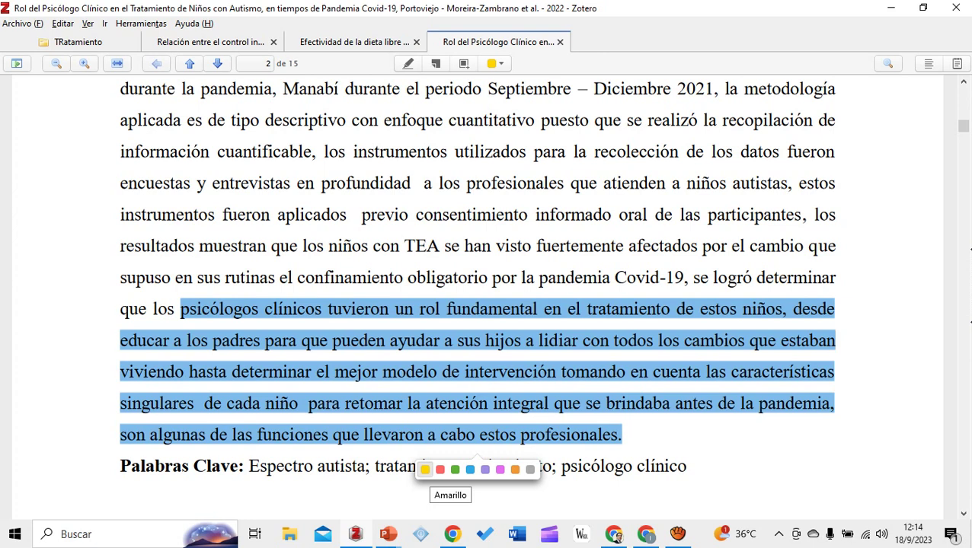
pyautogui.click(439, 469)
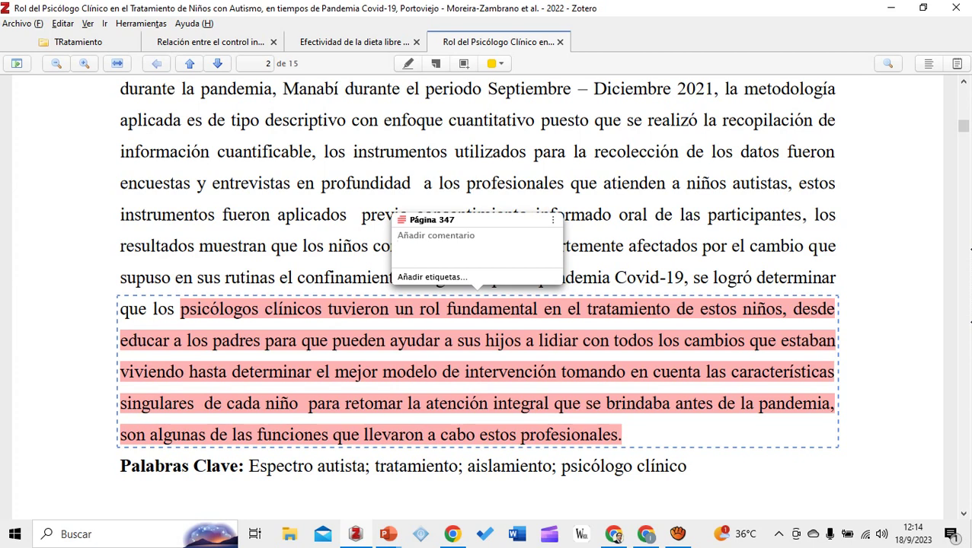
pyautogui.write('Es')
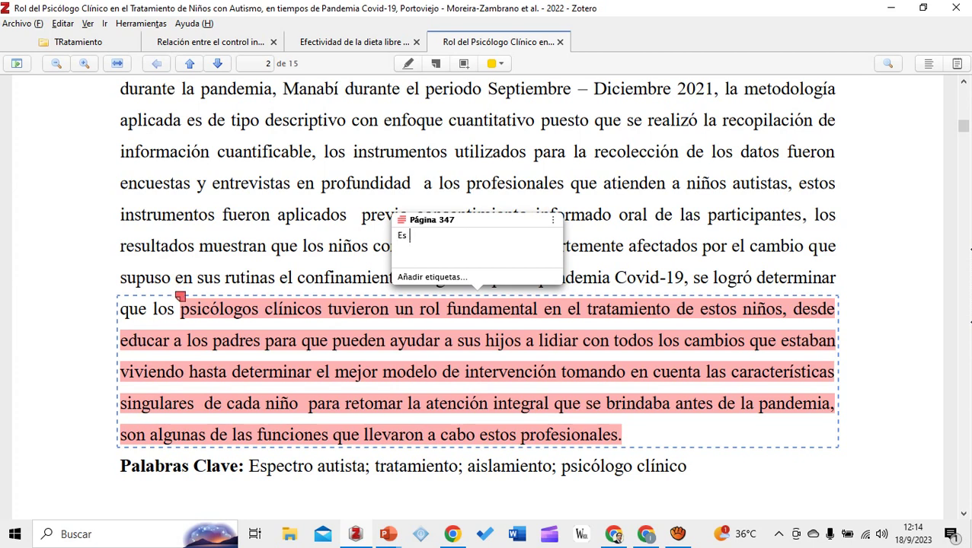
# Continue the red highlight's comment after "Es" with "función del psicólogo clínico, la educación de los padres y cuidadores, así como"
pyautogui.write(' función del psicólogo c')
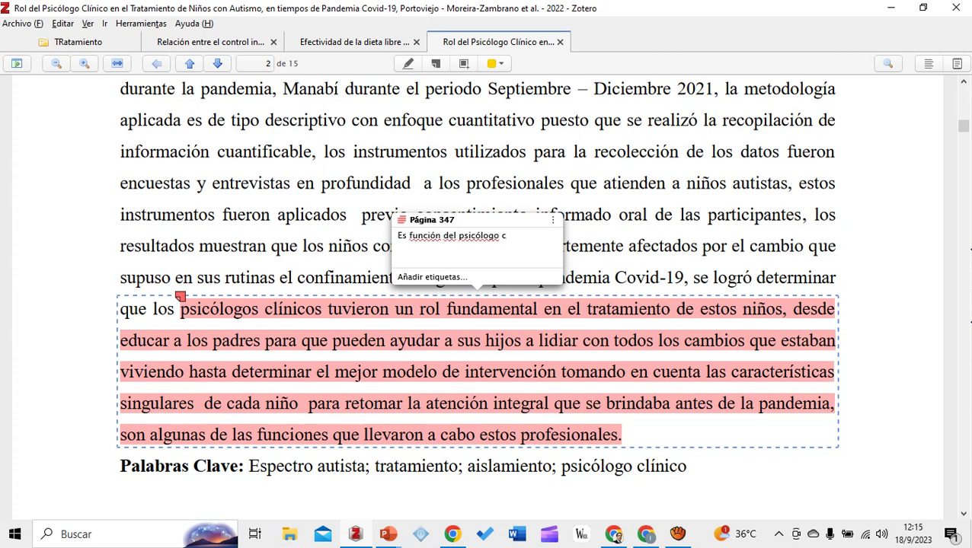
pyautogui.write('línico, la educación de lo')
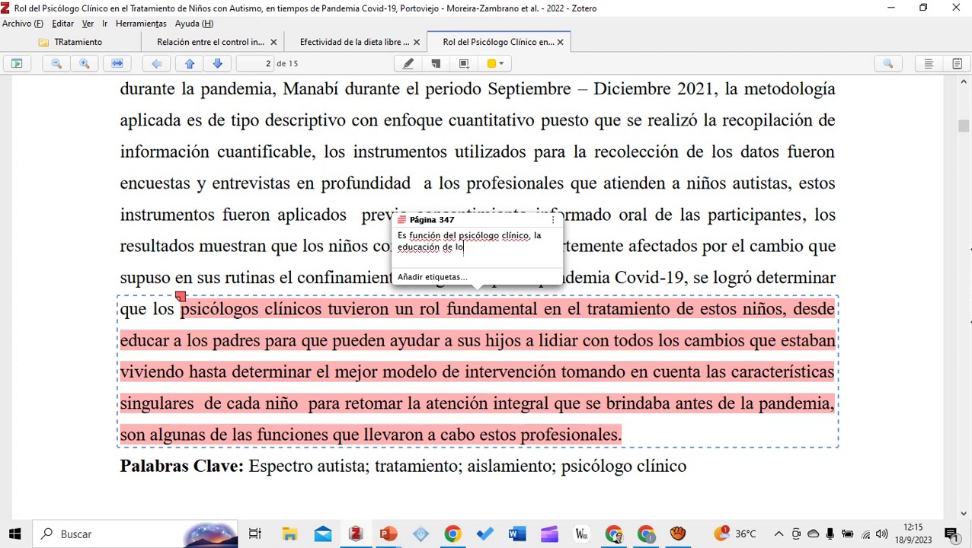
pyautogui.write('s padres y cuidadores, así com')
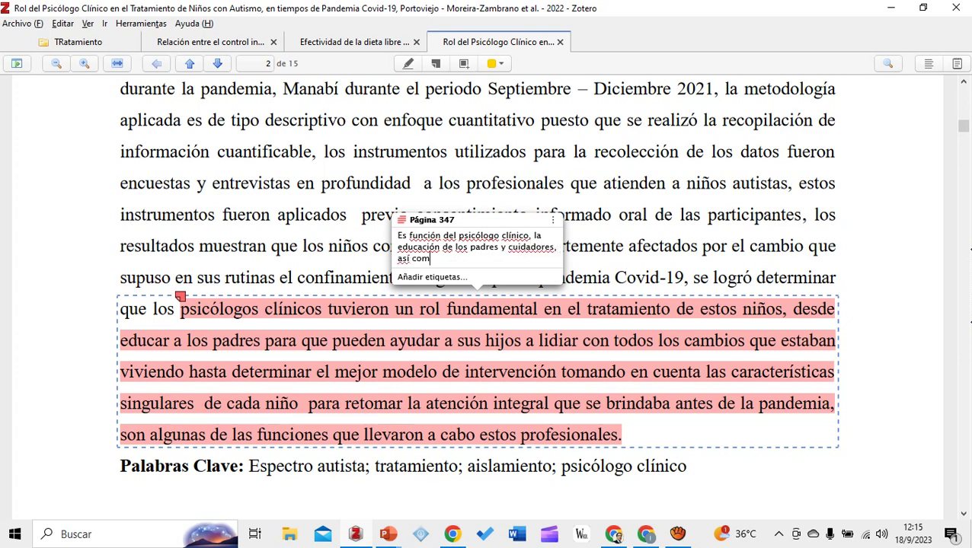
# Finish the comment with "la ayuda para que los mismos interpreten situaciones que revistan necesidad de intervención." and close it
pyautogui.write('o la ayuda para que los m')
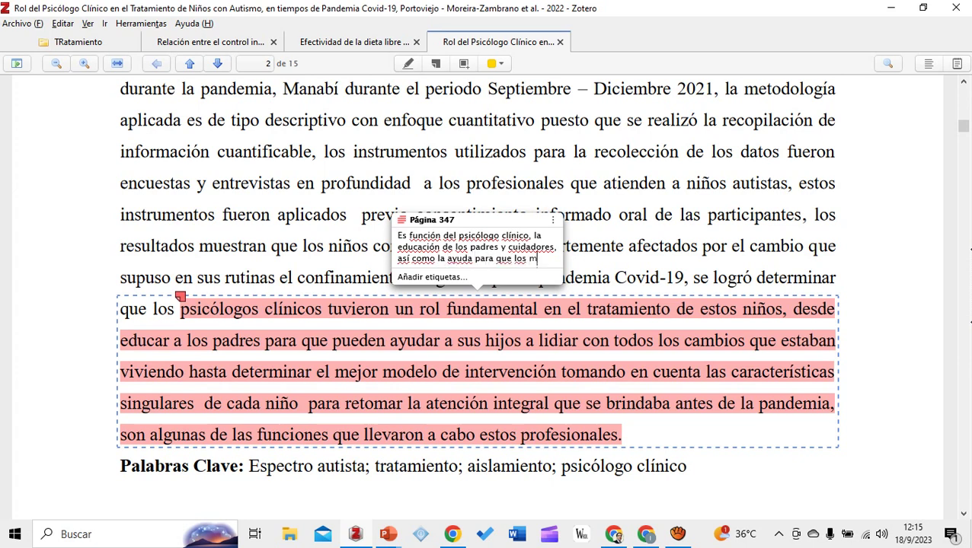
pyautogui.write('ismos interpre')
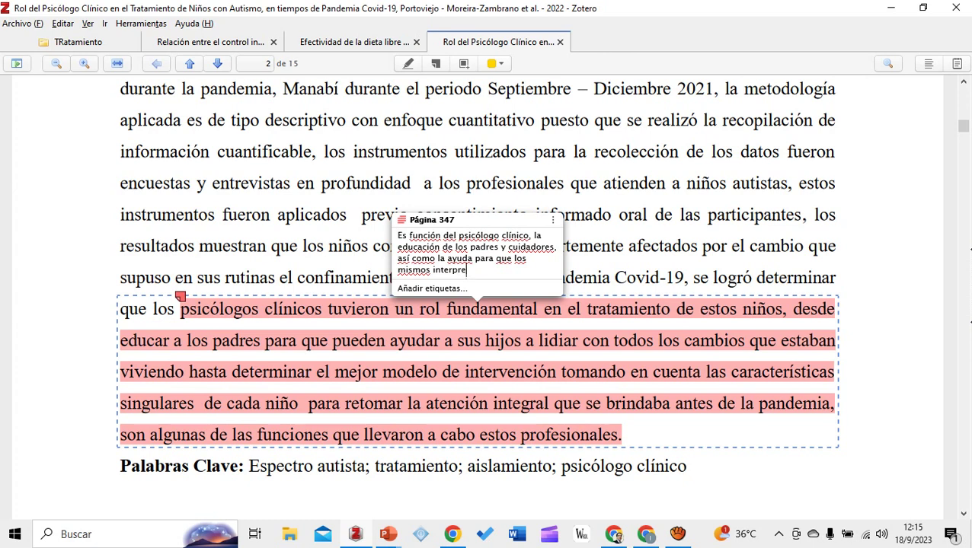
pyautogui.write('ten situaciones')
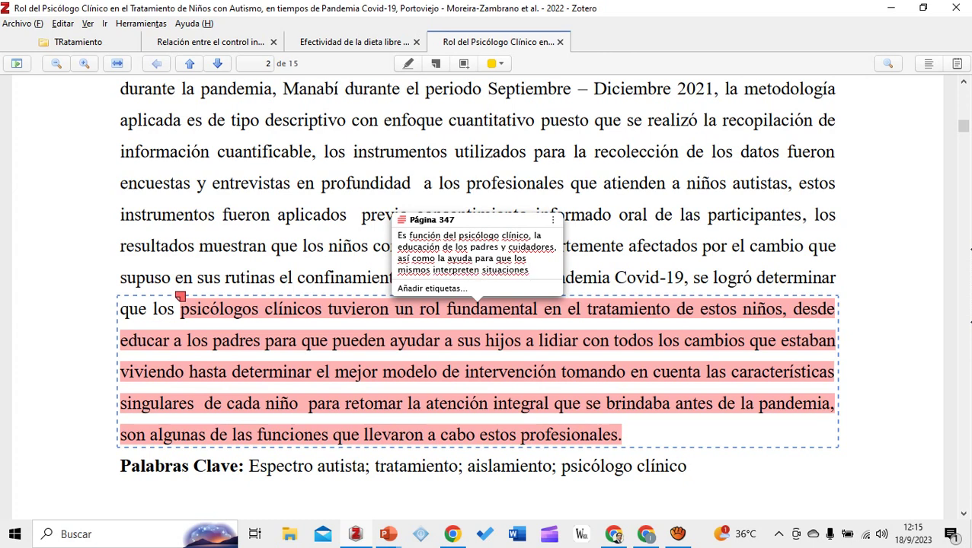
pyautogui.write(' que re')
pyautogui.write('v')
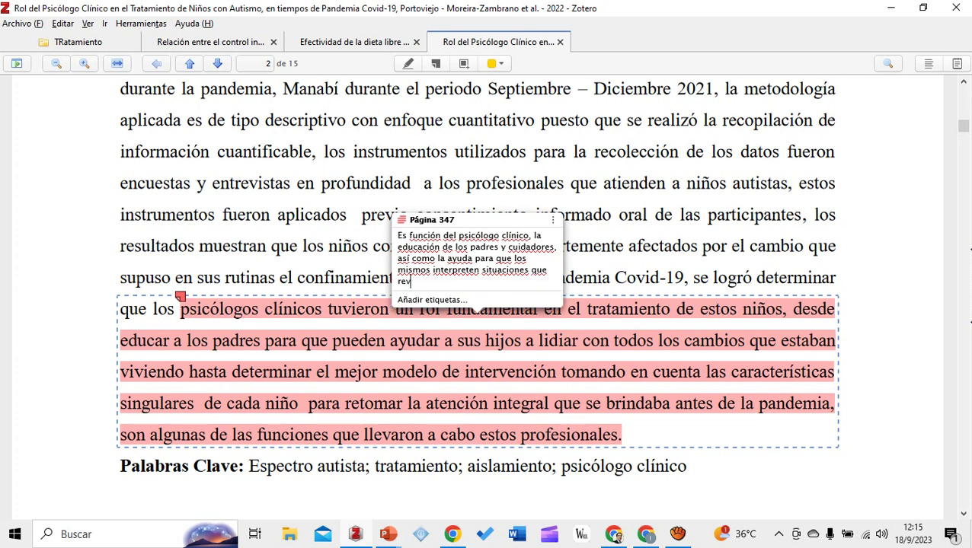
pyautogui.write('istan necesidad de ')
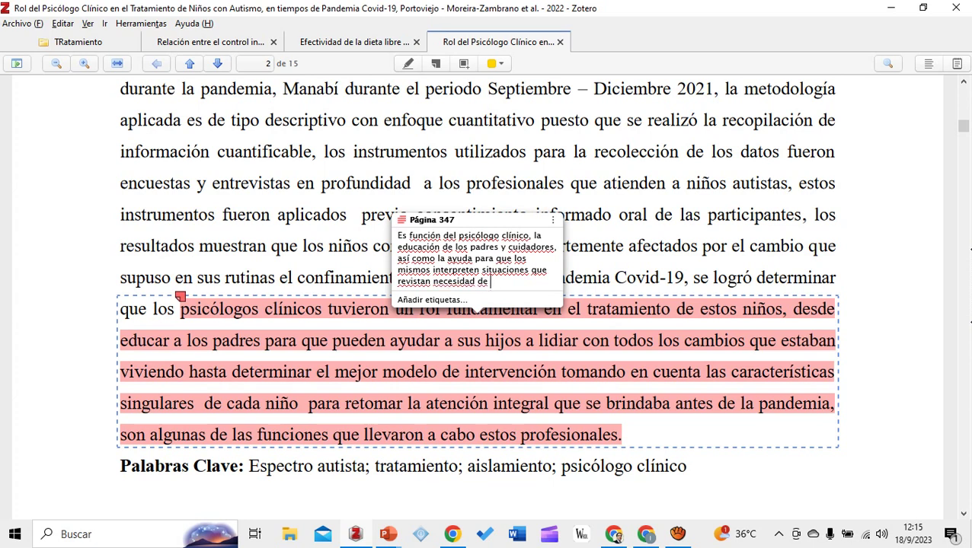
pyautogui.write('intervención.')
pyautogui.press('Escape')
pyautogui.scroll(-2, 477, 305)
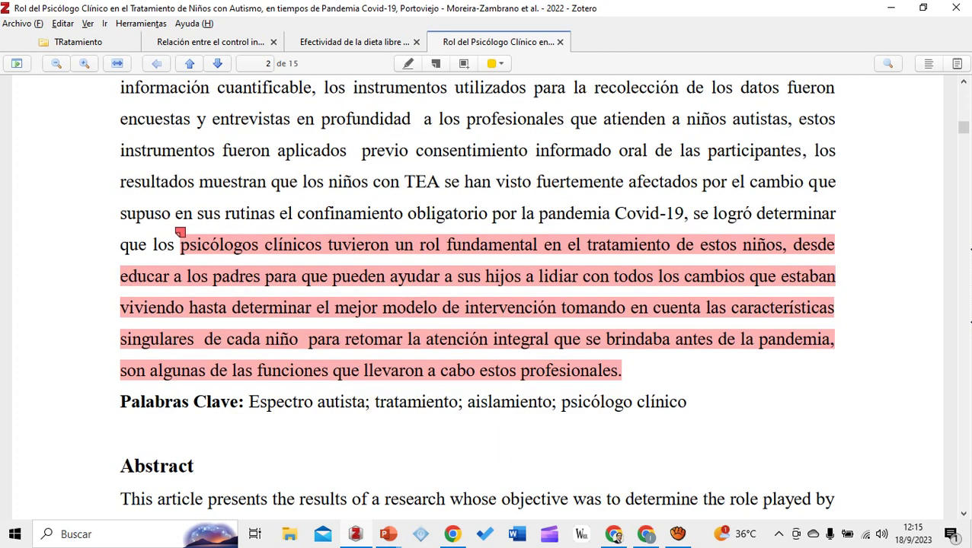
pyautogui.scroll(2, 477, 305)
# Close the open articles "Efectividad de la dieta libre..." and "Relación entre el control in...", and return to the library
pyautogui.click(415, 42)
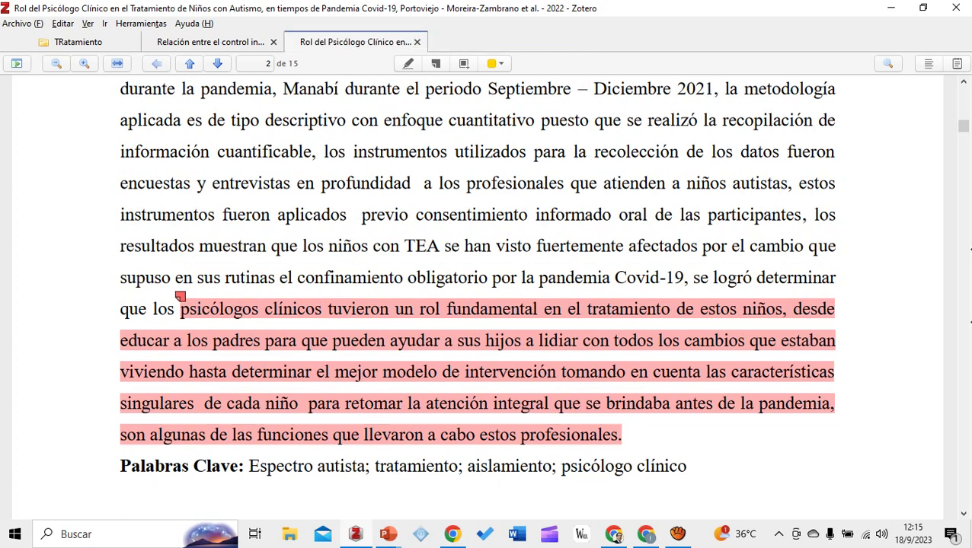
pyautogui.click(273, 42)
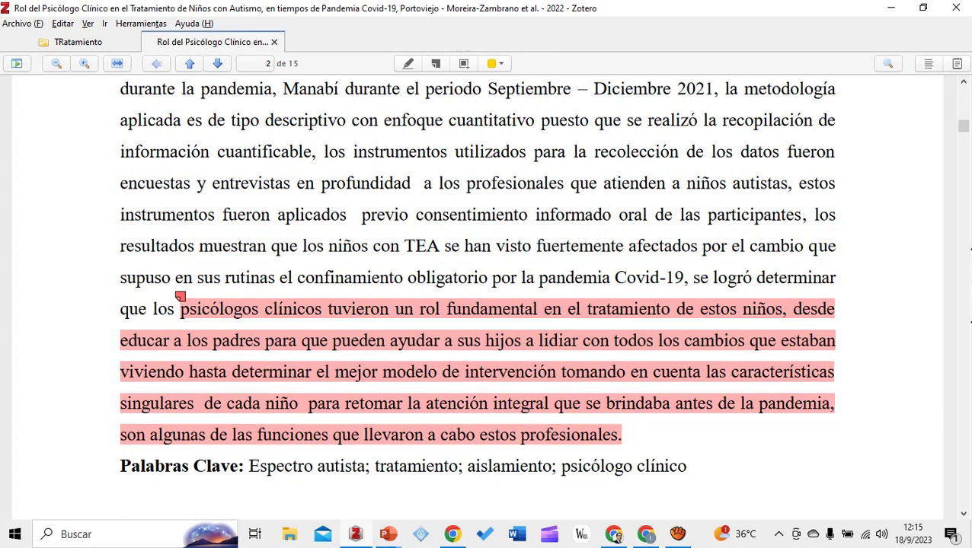
pyautogui.hotkey('ctrl', 'Tab')
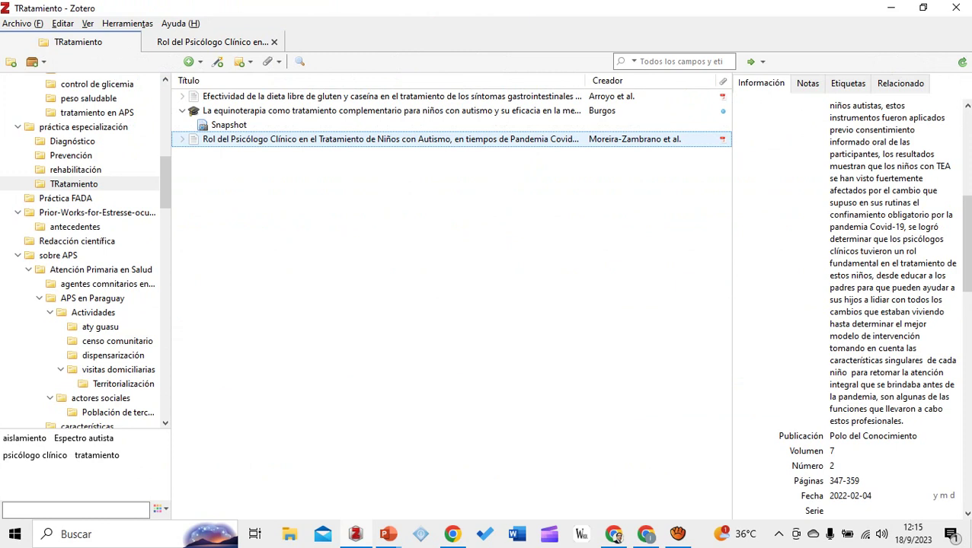
# Open the article on exposición a pantallas electrónicas from the Prevención collection and close the Rol del Psicólogo Clínico article
pyautogui.hotkey('shift', 'Tab')
pyautogui.press('Up')
pyautogui.press('Up')
pyautogui.press('Tab')
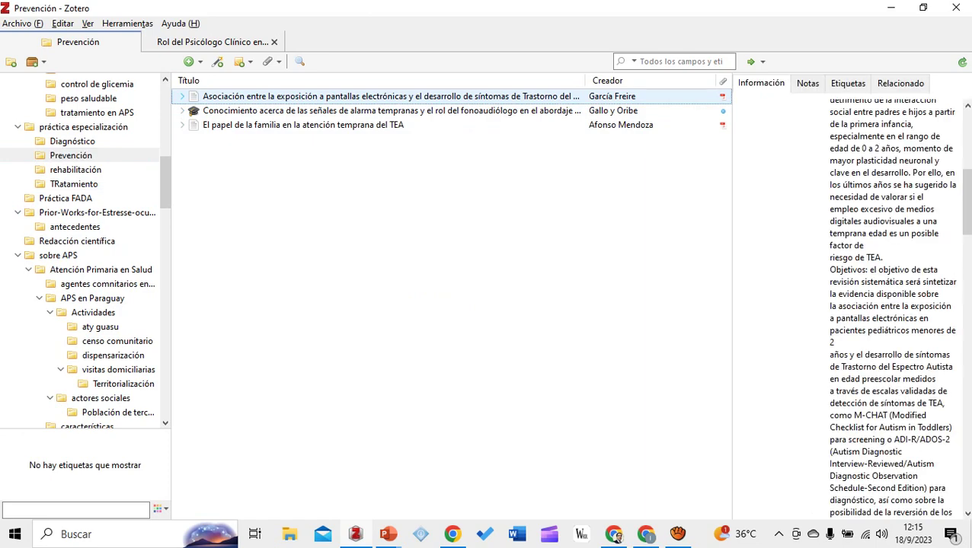
pyautogui.press('Return')
pyautogui.click(272, 41)
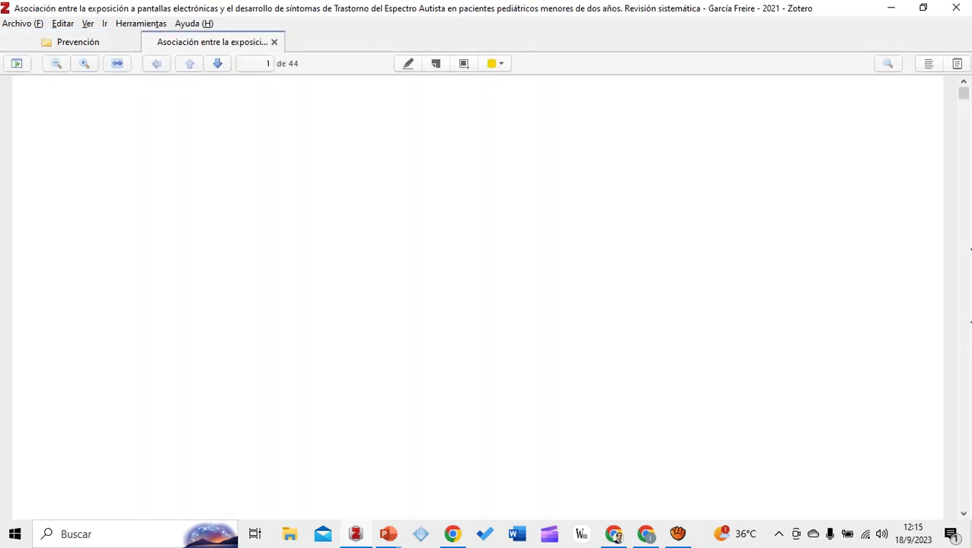
# Read the introduction, objectives and results in the article's RESUMEN section starting on page 4
pyautogui.scroll(-10, 477, 289)
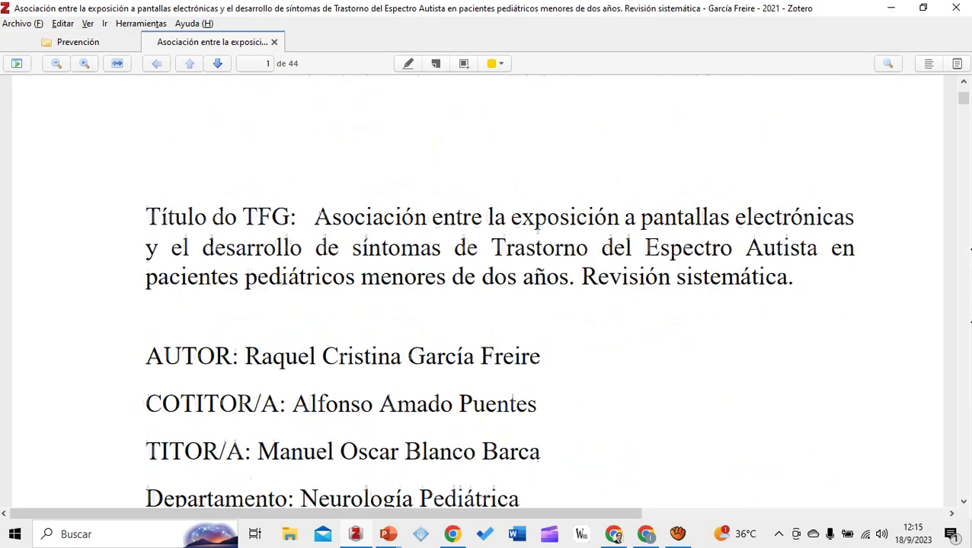
pyautogui.scroll(-12, 477, 290)
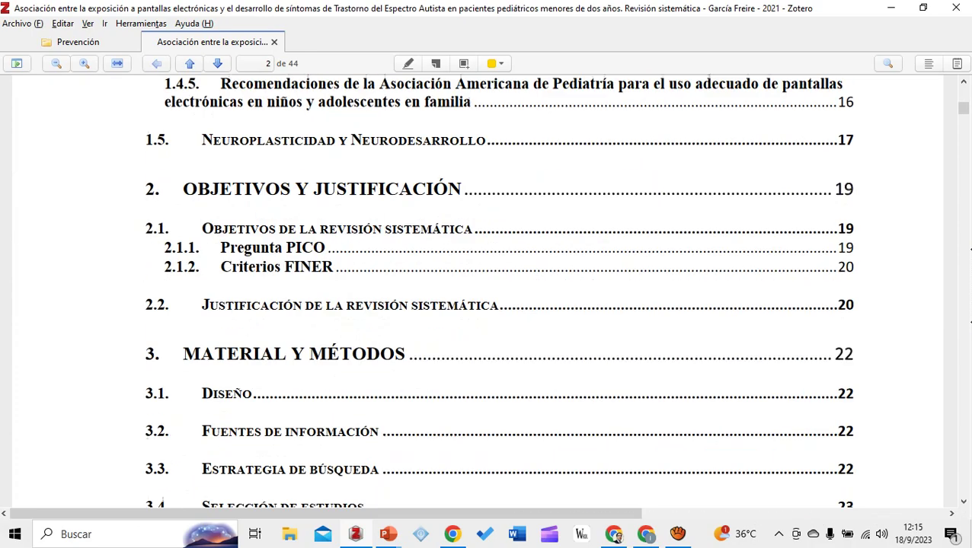
pyautogui.scroll(-12, 477, 289)
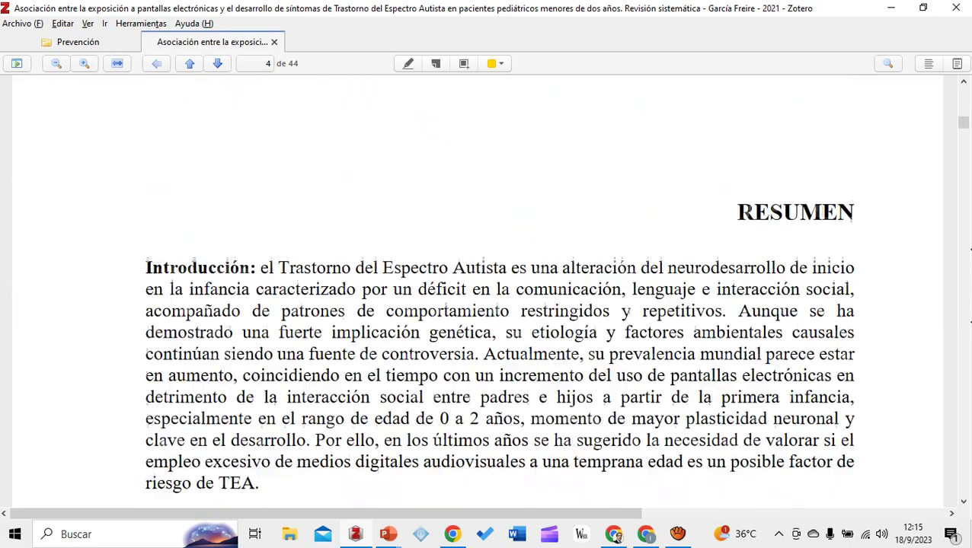
pyautogui.scroll(2, 477, 290)
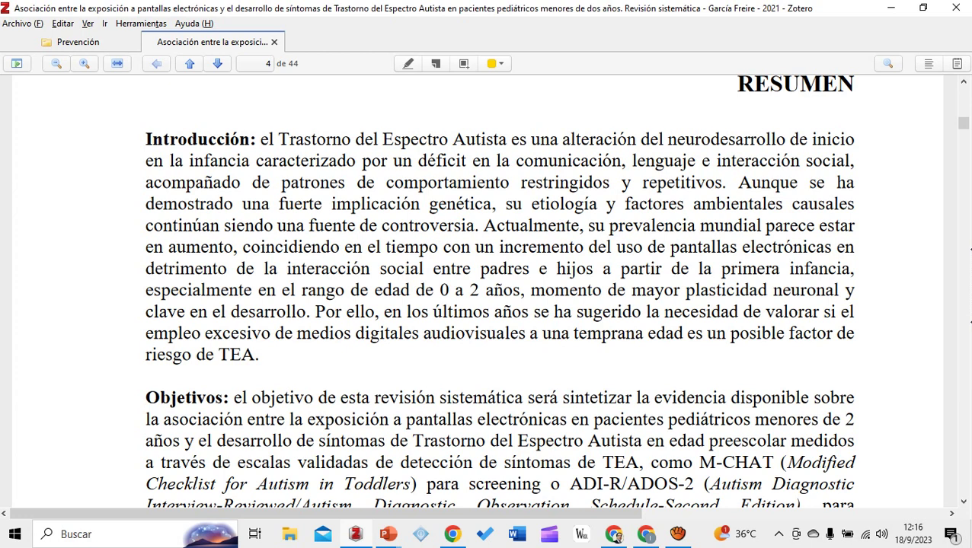
pyautogui.scroll(-2, 478, 290)
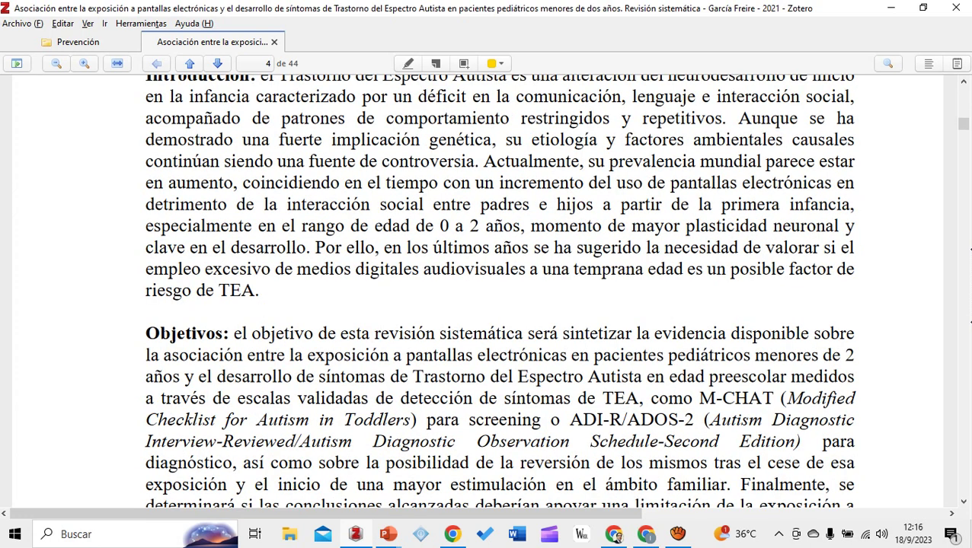
pyautogui.scroll(-15, 477, 290)
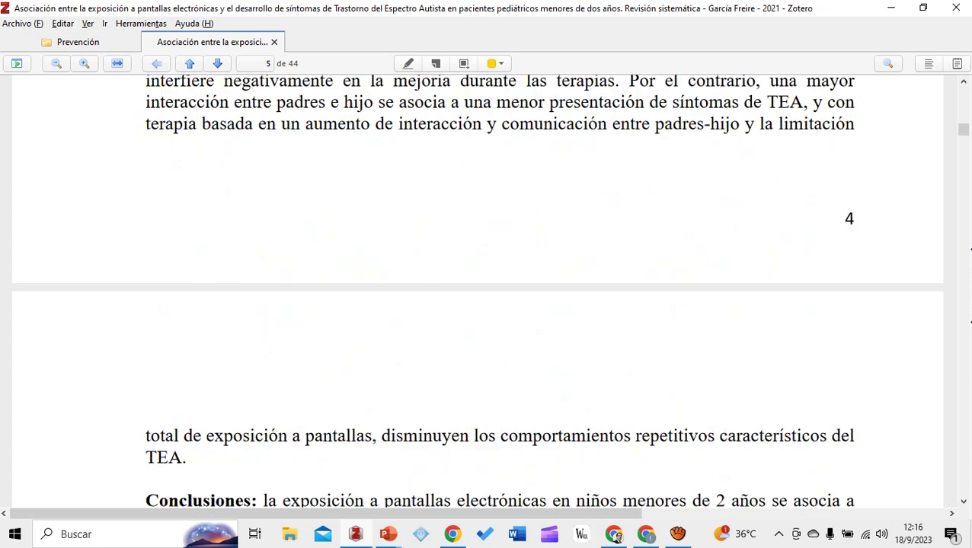
# Highlight in green the full text of point a) in the 6. CONCLUSIONES section on page 40
pyautogui.scroll(-20, 477, 289)
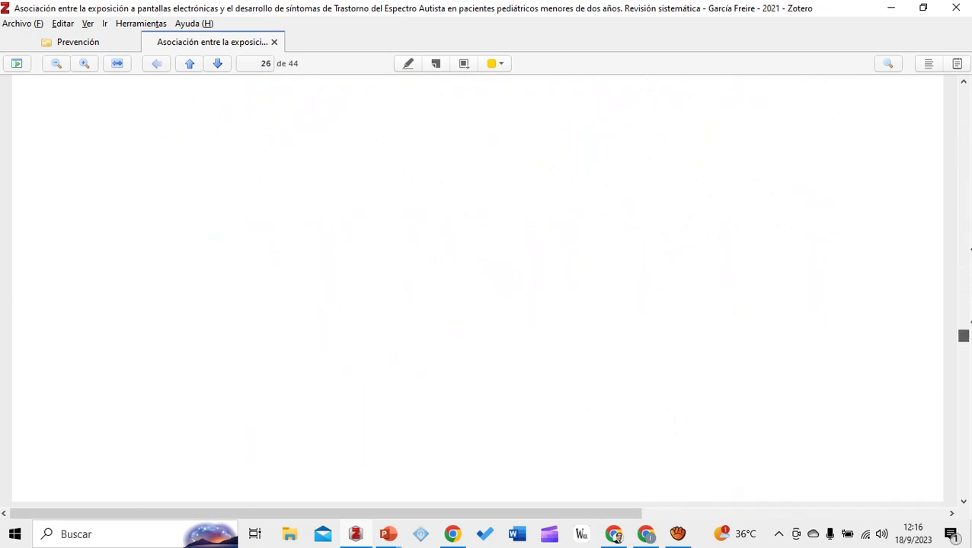
pyautogui.scroll(-20, 477, 289)
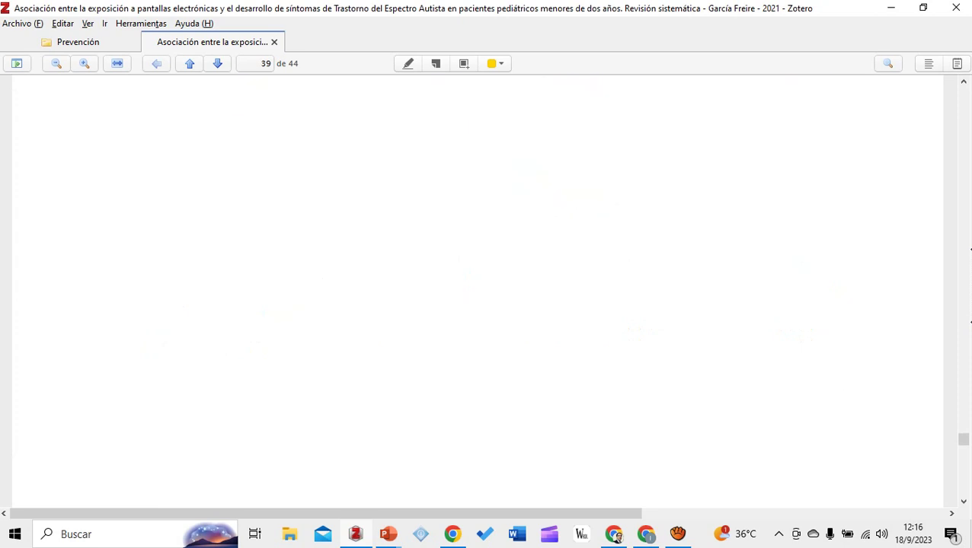
pyautogui.scroll(-8, 478, 289)
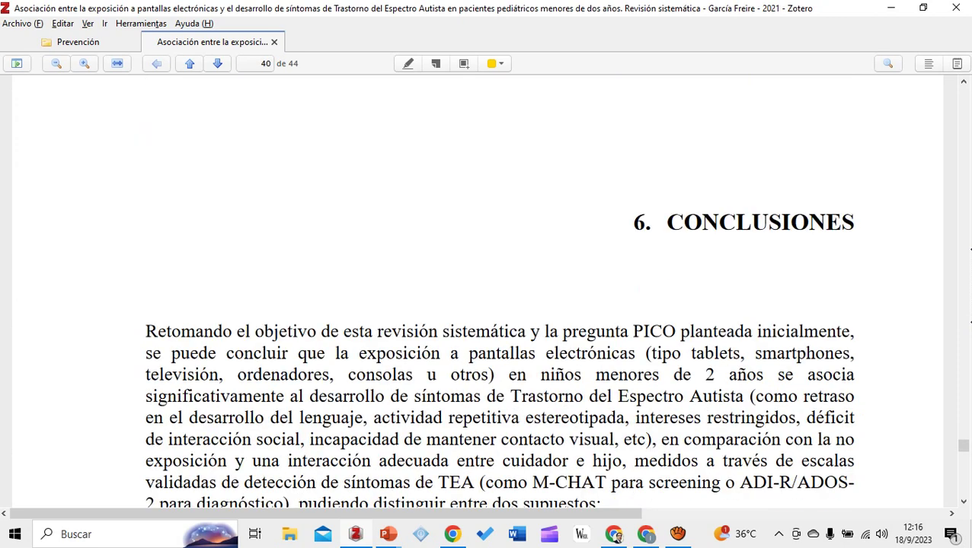
pyautogui.scroll(-2, 477, 290)
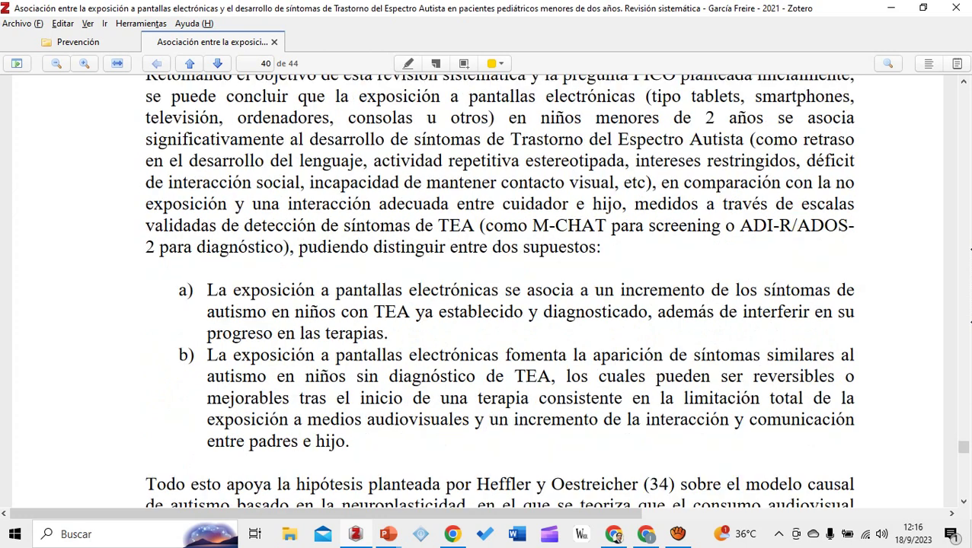
pyautogui.scroll(-1, 500, 290)
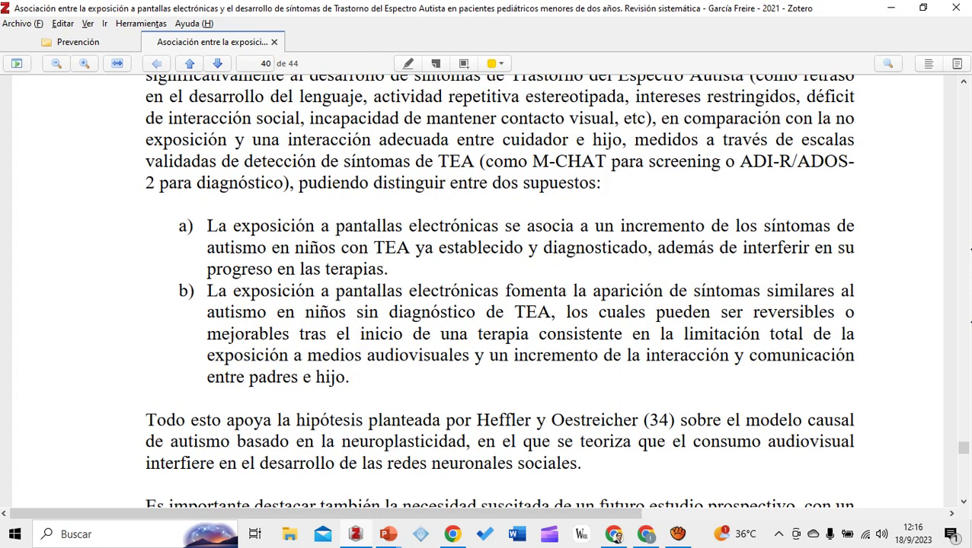
pyautogui.moveTo(207, 226); pyautogui.dragTo(389, 268)
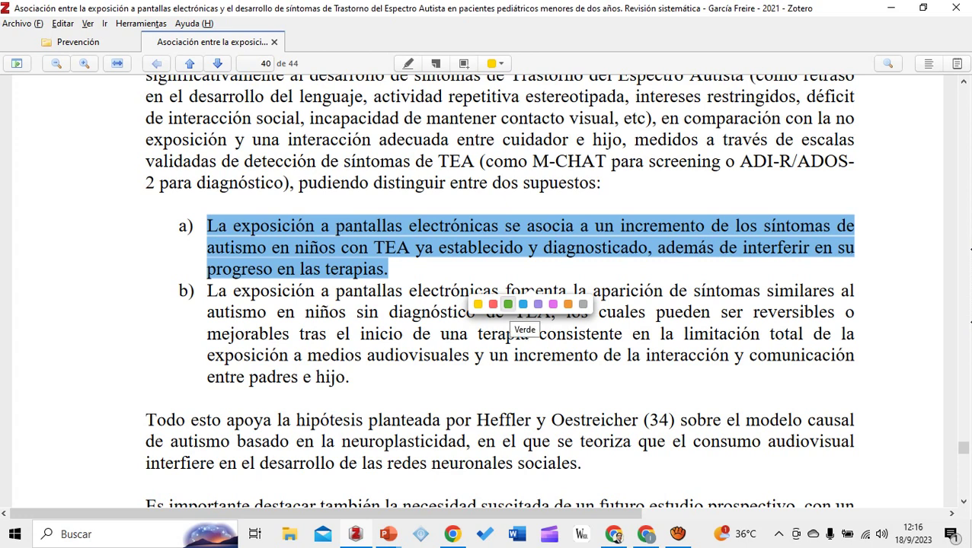
pyautogui.click(508, 304)
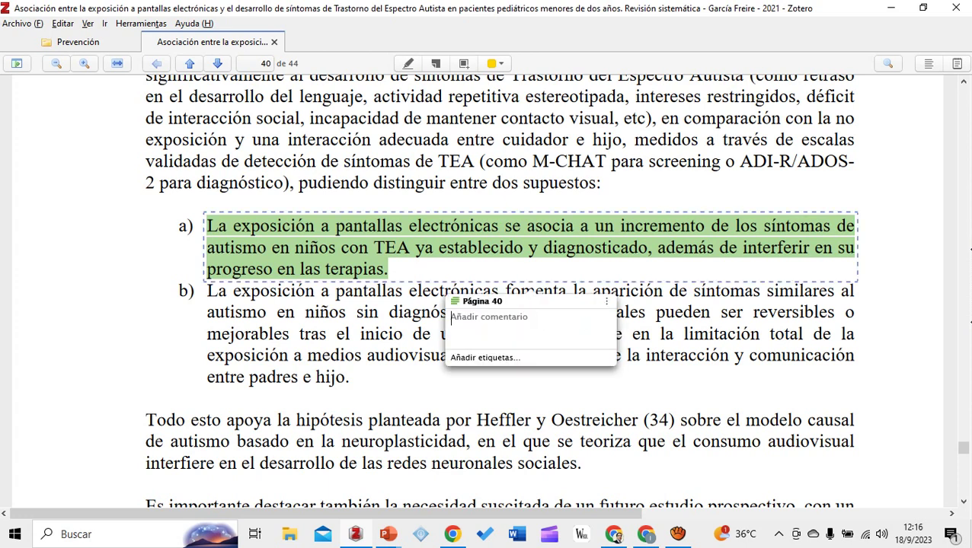
# Comment on point a): "el uso de pantallas digitales afecta la evolución del tratamiento y empeoran los pronósticos en situaciones diagnósticadas y en tratamiento, por lo que"
pyautogui.write('el uso d')
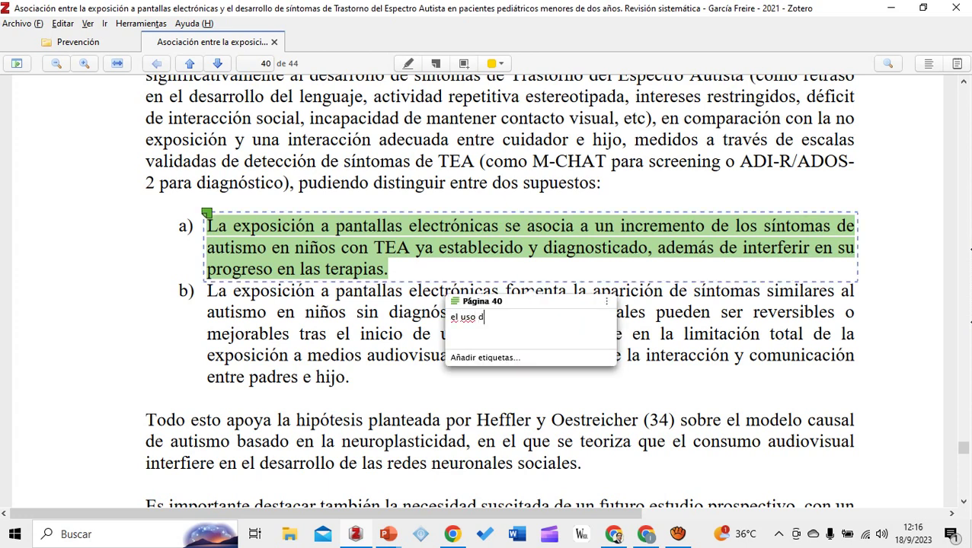
pyautogui.write('e pantallas digitale')
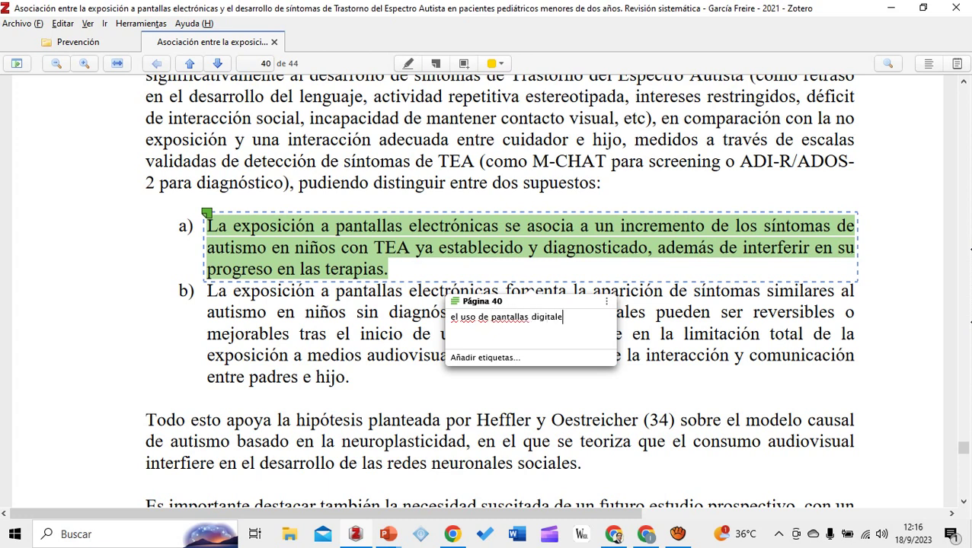
pyautogui.write('s afecta la evolu')
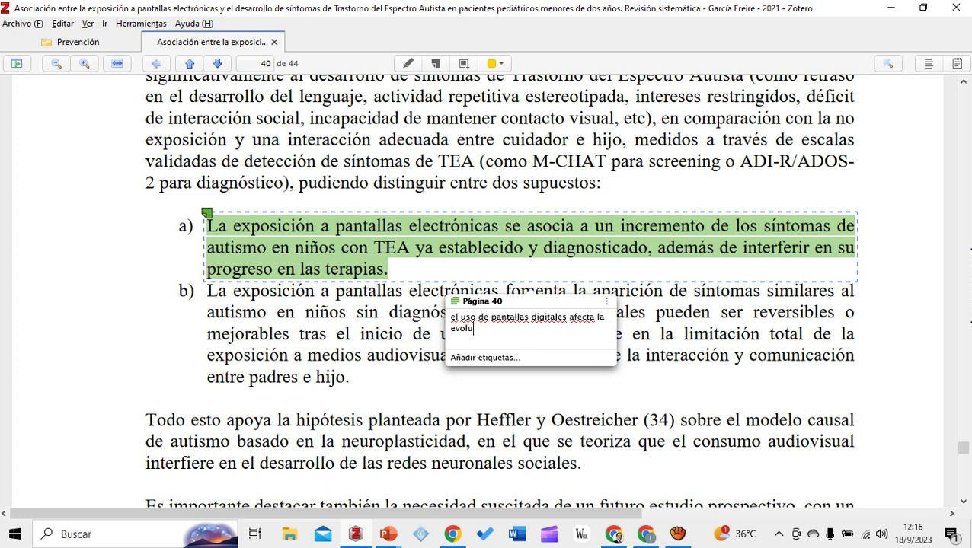
pyautogui.write('ción del tratamien')
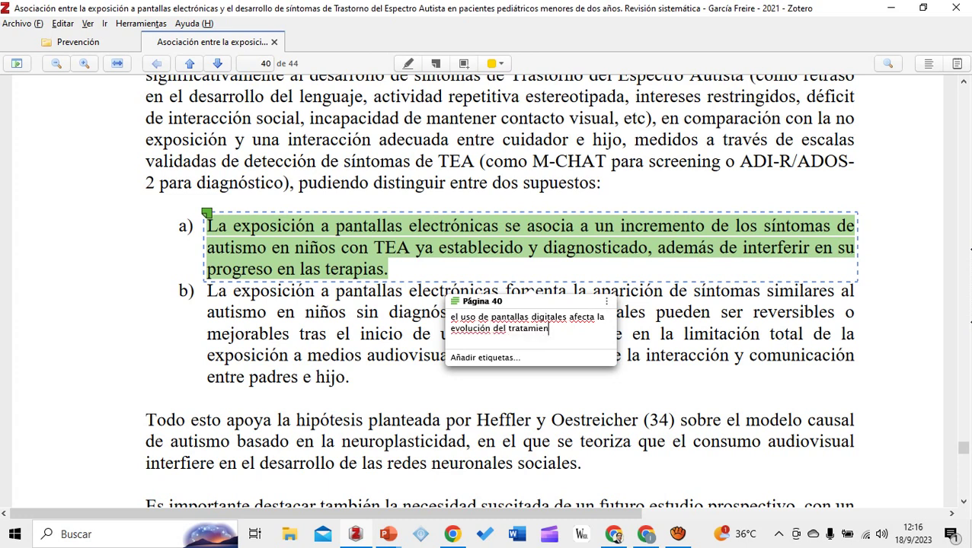
pyautogui.write('to y empeora n los pro')
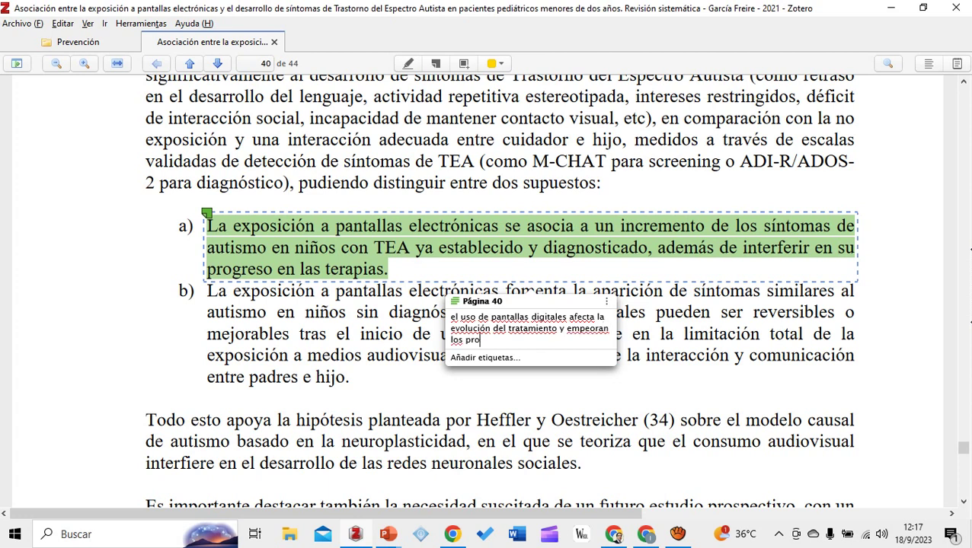
pyautogui.write('nósticos en situaciones')
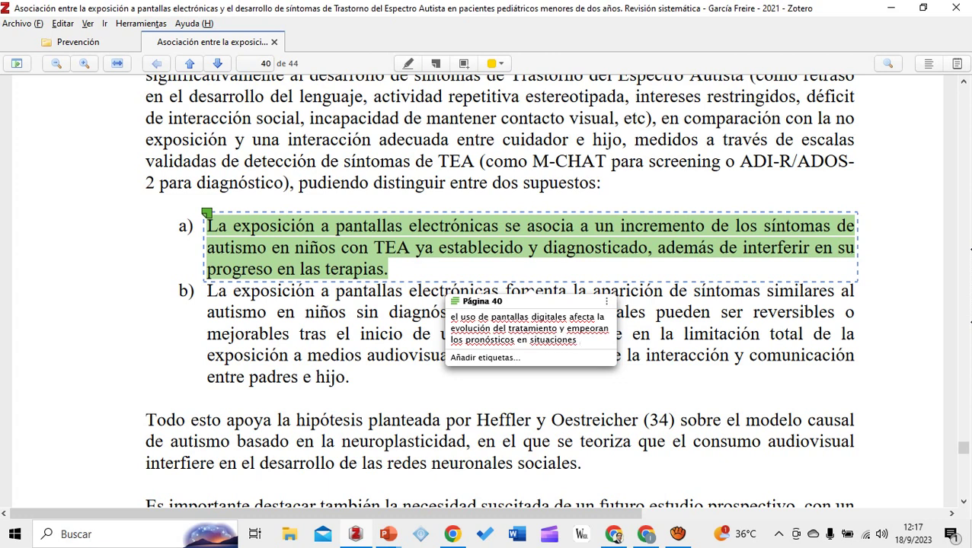
pyautogui.write(' diagnóst')
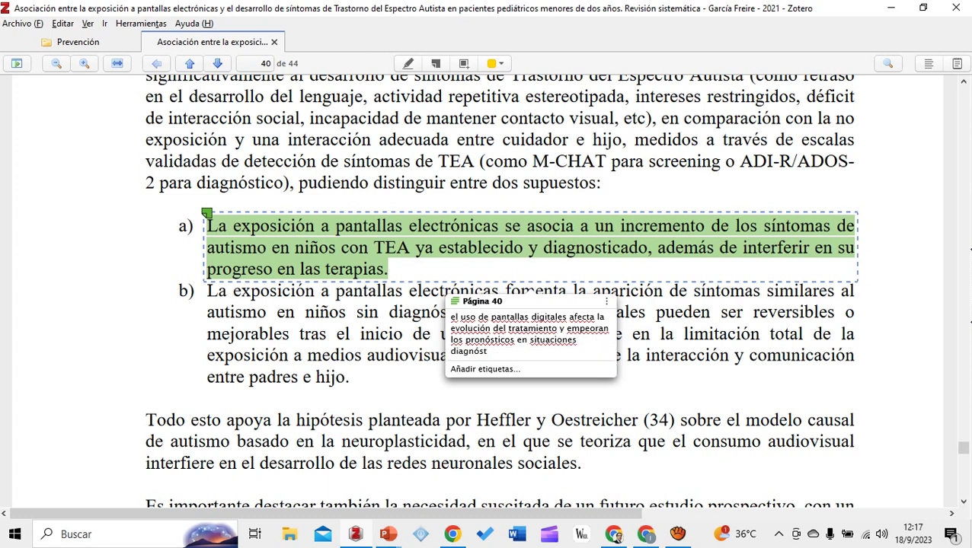
pyautogui.write('icadas y en tratame')
pyautogui.press('BackSpace')
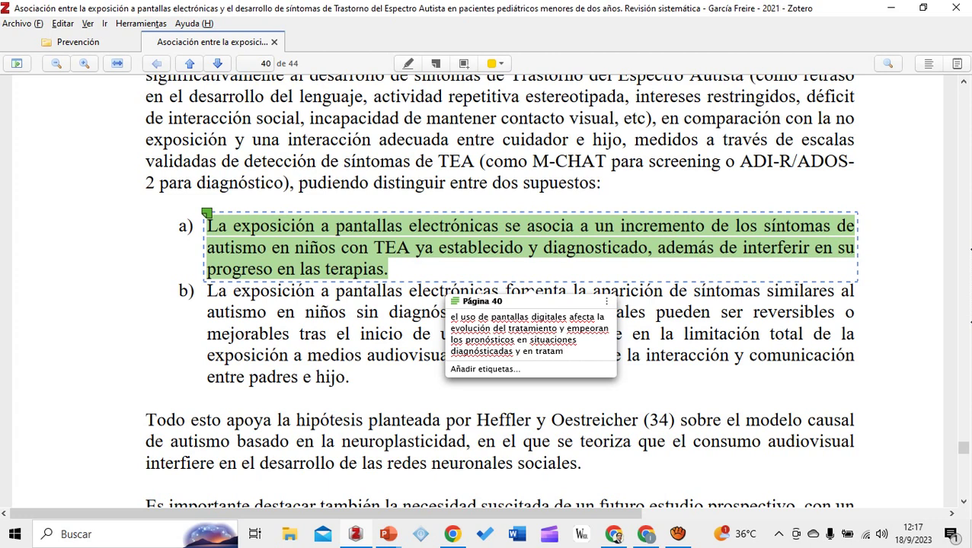
pyautogui.write('iento, por lo que el con')
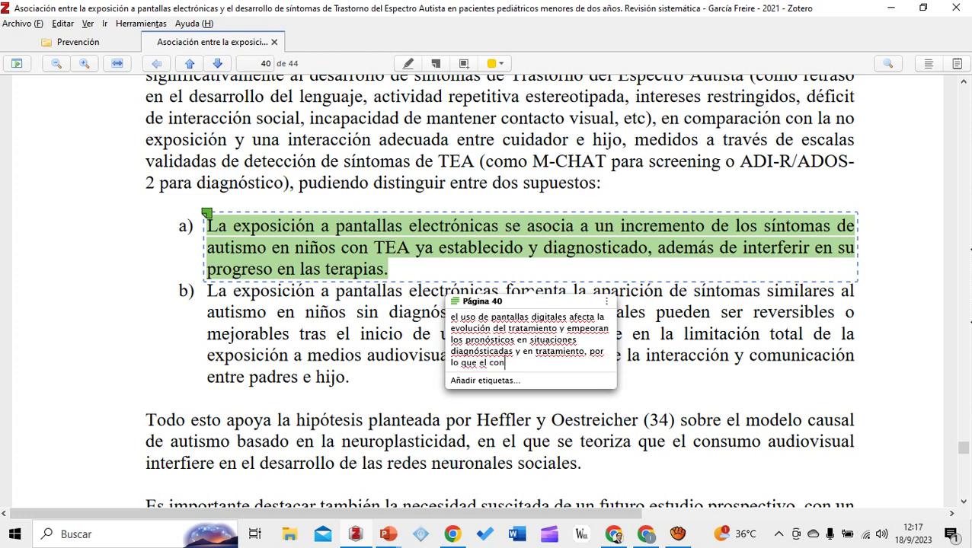
# Finish the point a) comment with "el control a la exposición a los mismos es fundamental para mejorar la calidad del trataminto establecido."
pyautogui.write('trol a la exposición a la los mismos')
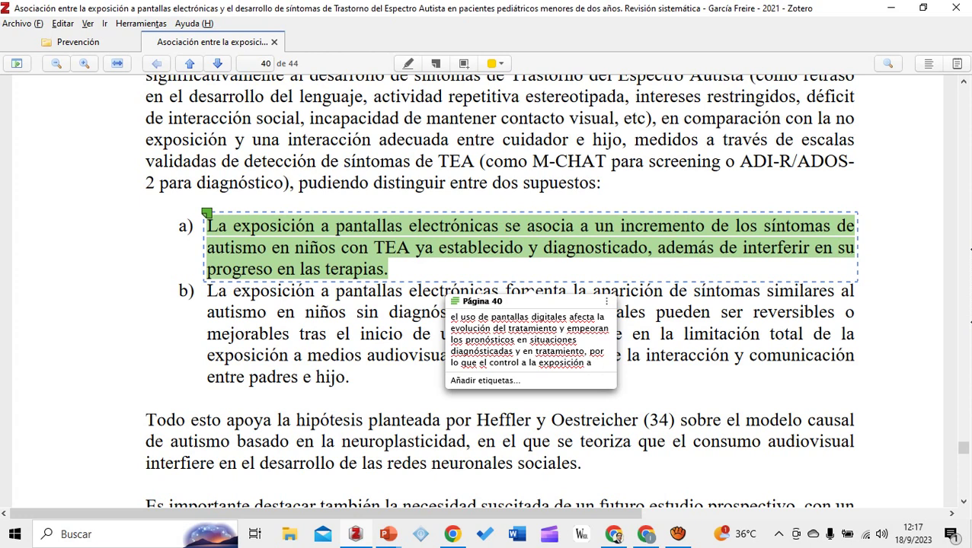
pyautogui.write(' e')
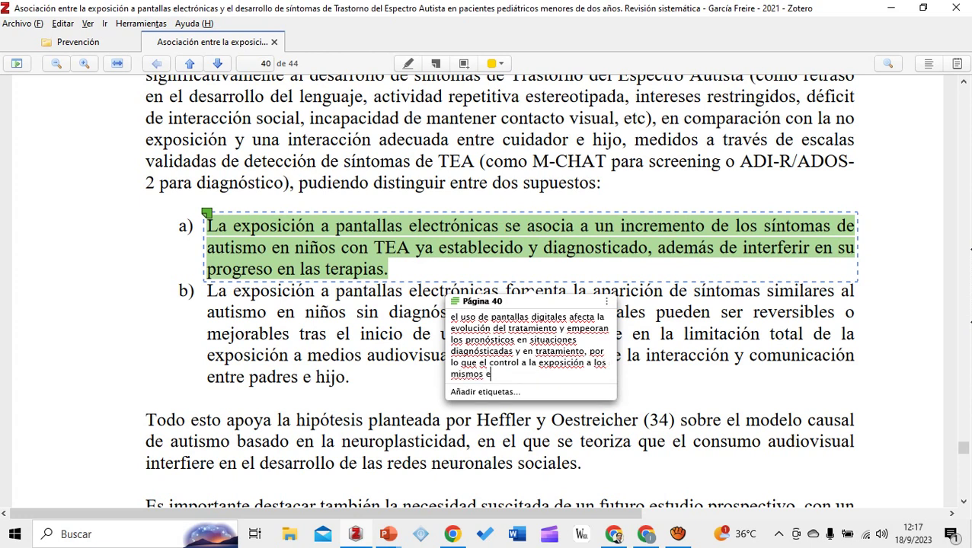
pyautogui.write('s fundamental para')
pyautogui.write('mejorar')
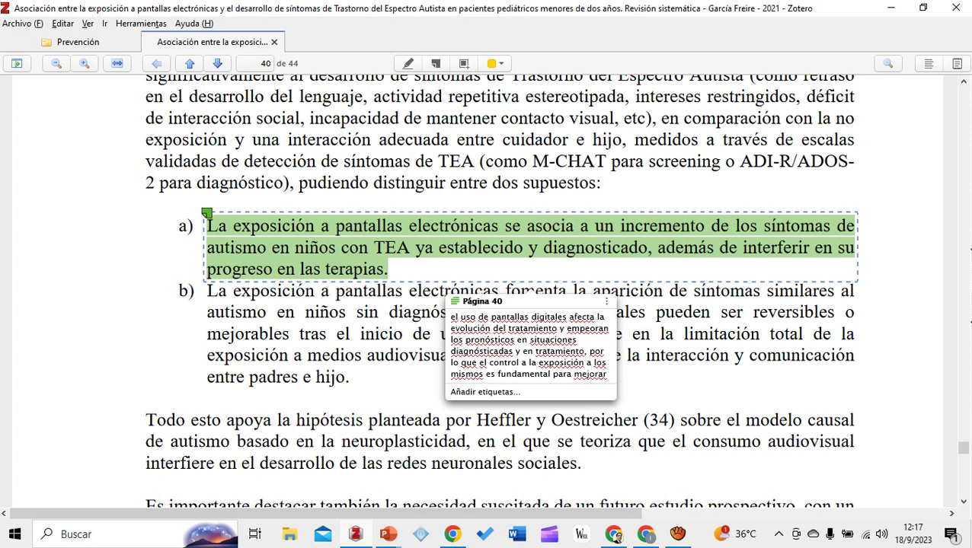
pyautogui.write(' el')
pyautogui.press('BackSpace')
pyautogui.press('BackSpace')
pyautogui.press('BackSpace')
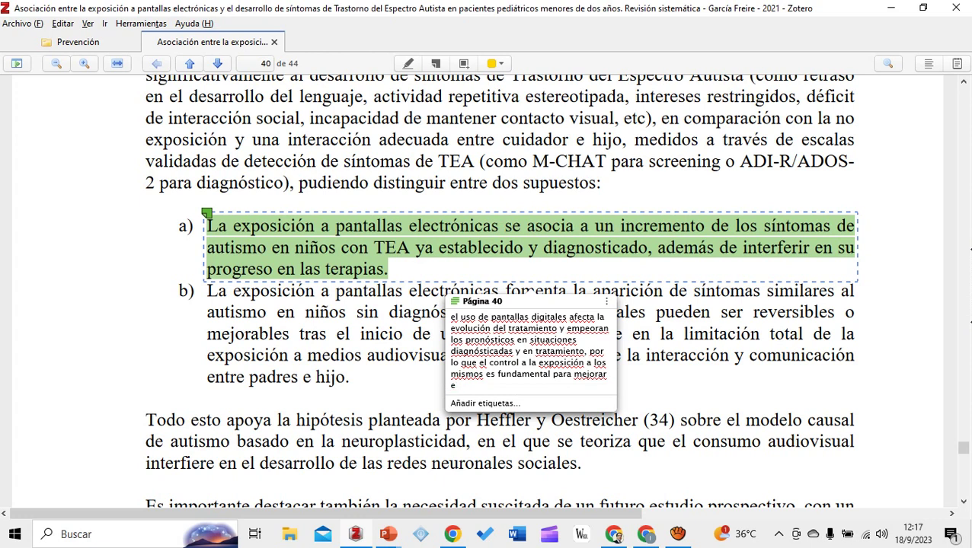
pyautogui.write('la calidad del tratame')
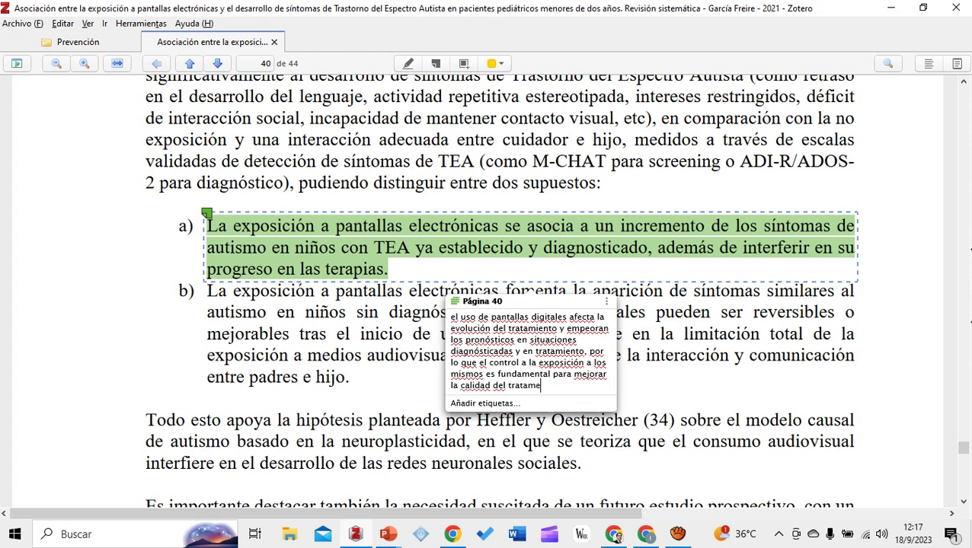
pyautogui.press('BackSpace')
pyautogui.write('into establecidso')
pyautogui.press('BackSpace')
pyautogui.press('BackSpace')
pyautogui.press('BackSpace')
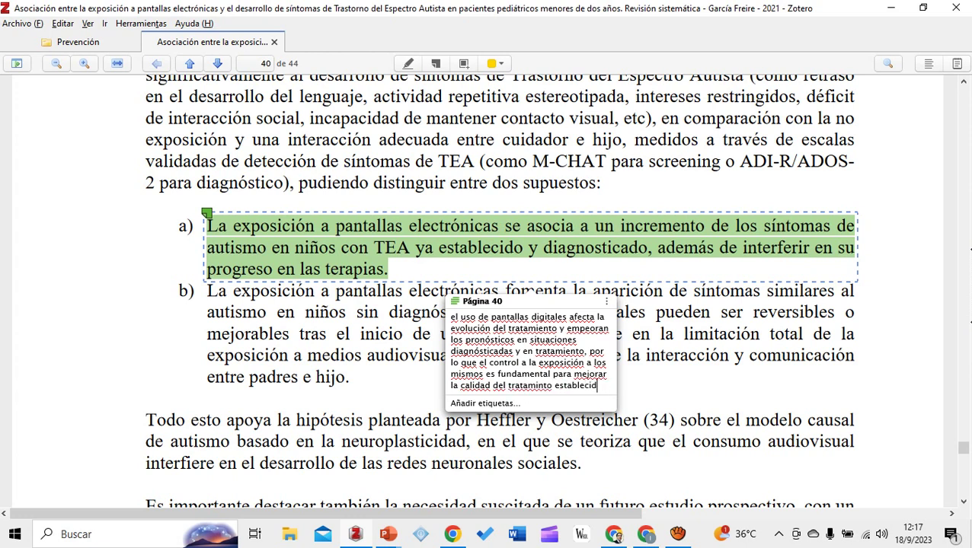
pyautogui.write('do.')
pyautogui.press('Escape')
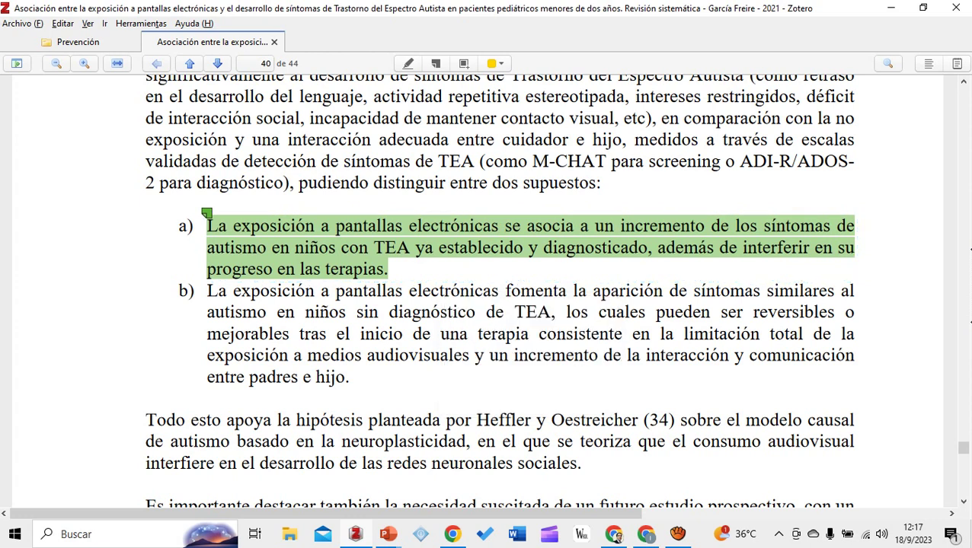
# In the last conclusions paragraph on page 40, highlight in green from "cabe resaltar la necesidad" to "pediatras de Atención Primaria,"
pyautogui.scroll(-1, 499, 289)
pyautogui.scroll(-2, 499, 290)
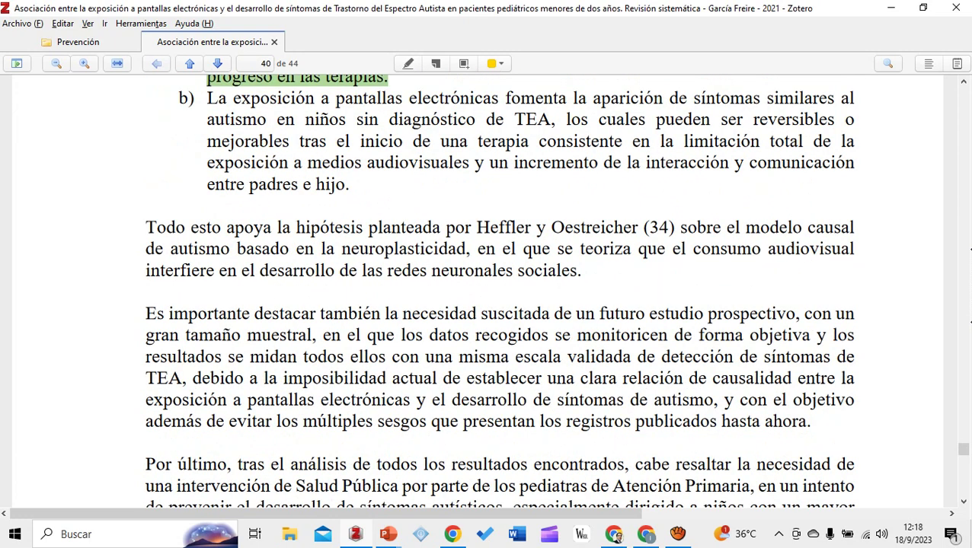
pyautogui.scroll(-1, 500, 289)
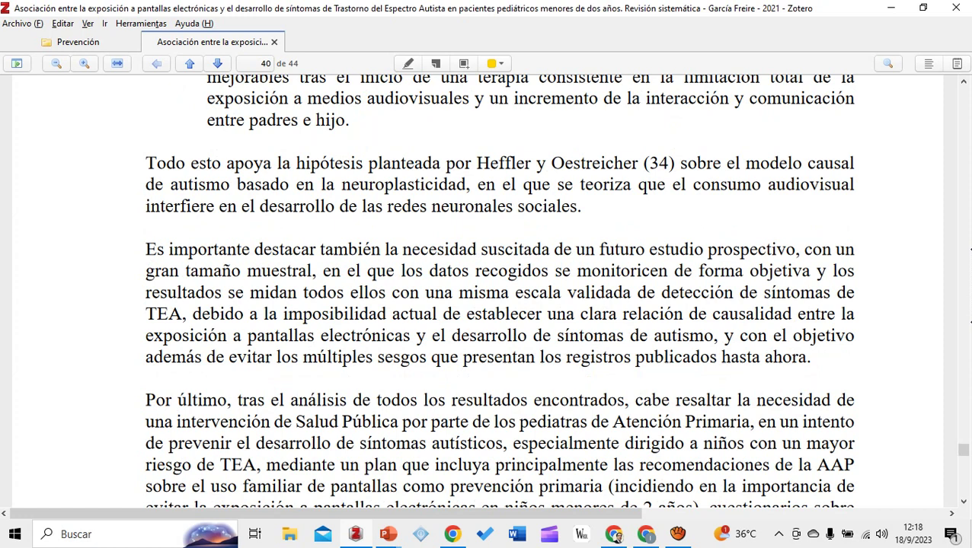
pyautogui.scroll(-1, 500, 289)
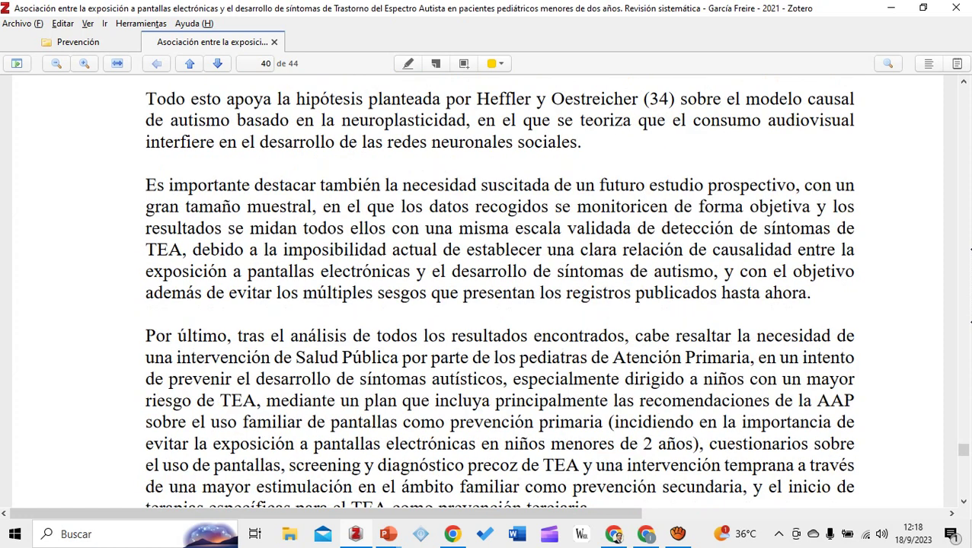
pyautogui.scroll(-1, 500, 290)
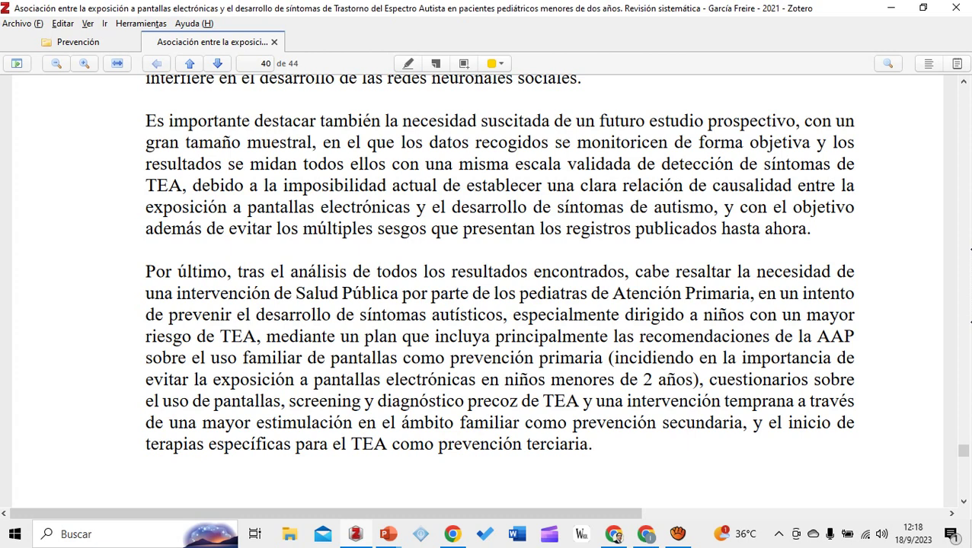
pyautogui.moveTo(754, 294); pyautogui.dragTo(635, 271)
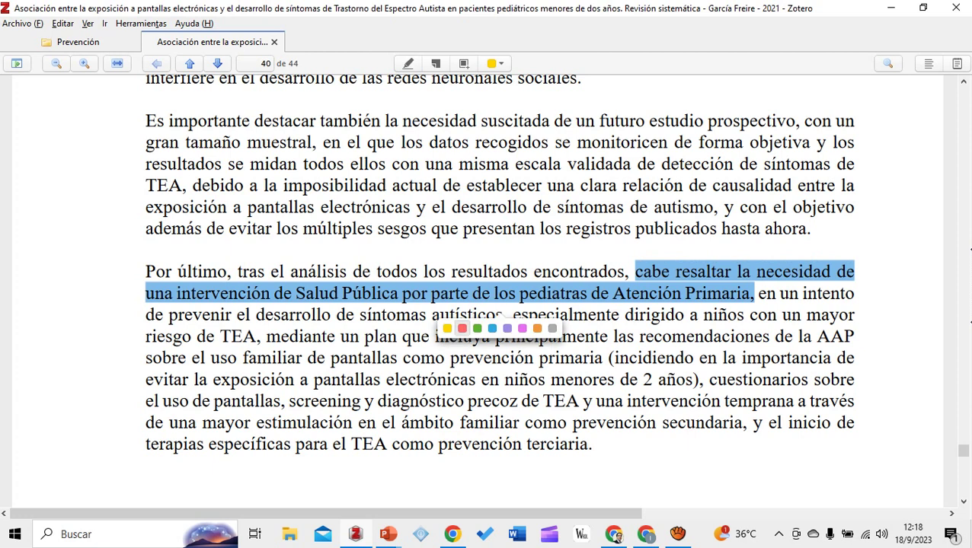
pyautogui.click(477, 328)
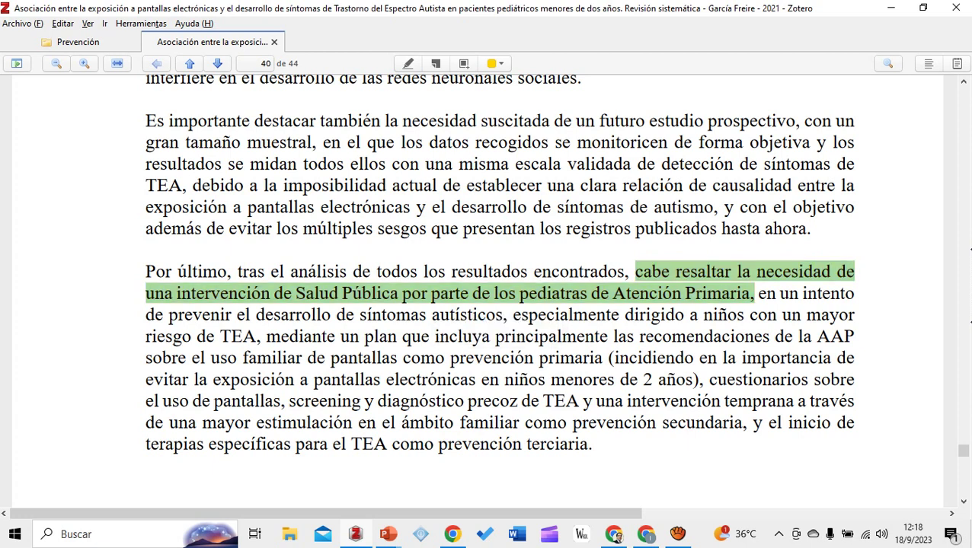
# Comment on the new highlight: "Es importante incluir a los especialistas pediatras en el desarrollo de políticas de protección dirijido a ninos con autismo."
pyautogui.write('Es ')
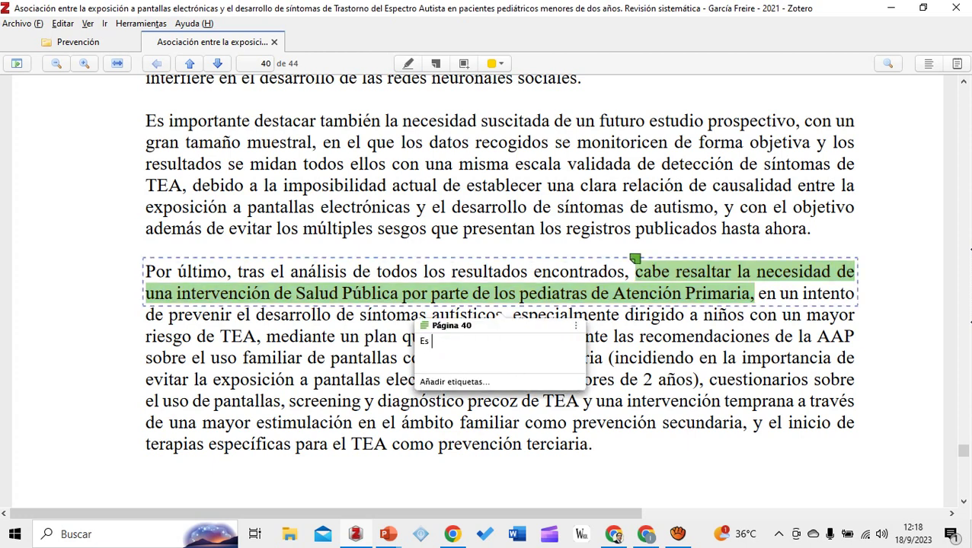
pyautogui.write('importante incluir a los es')
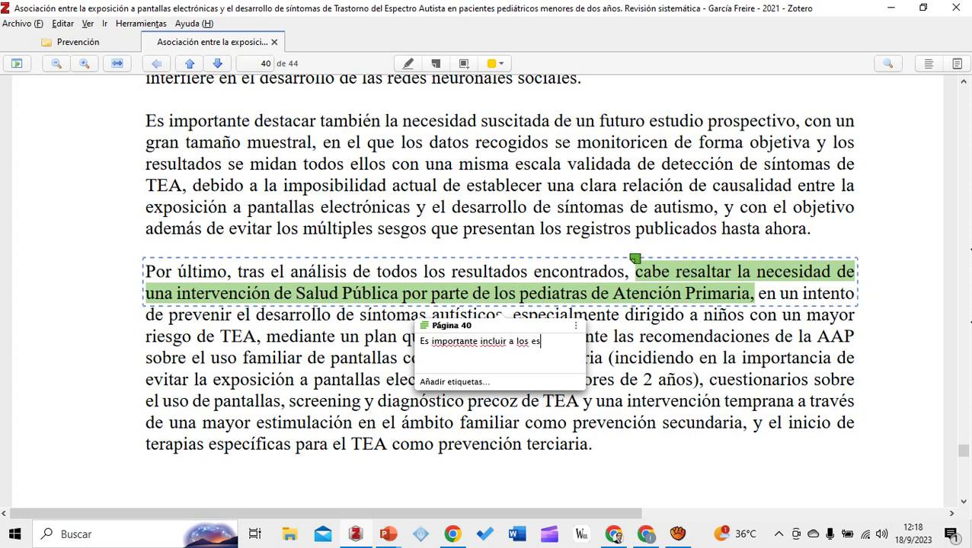
pyautogui.write('pecialistas pe')
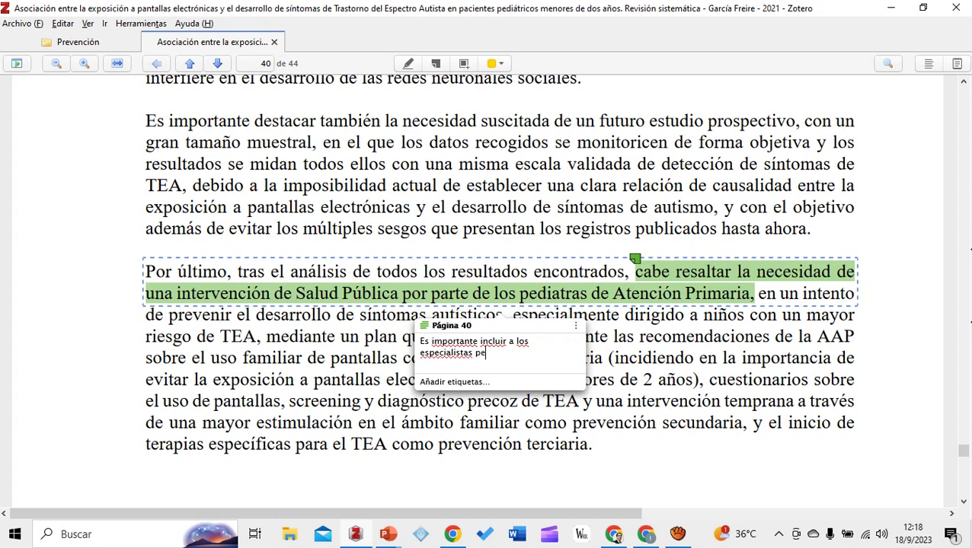
pyautogui.write('diatras en el desarrr')
pyautogui.press('BackSpace')
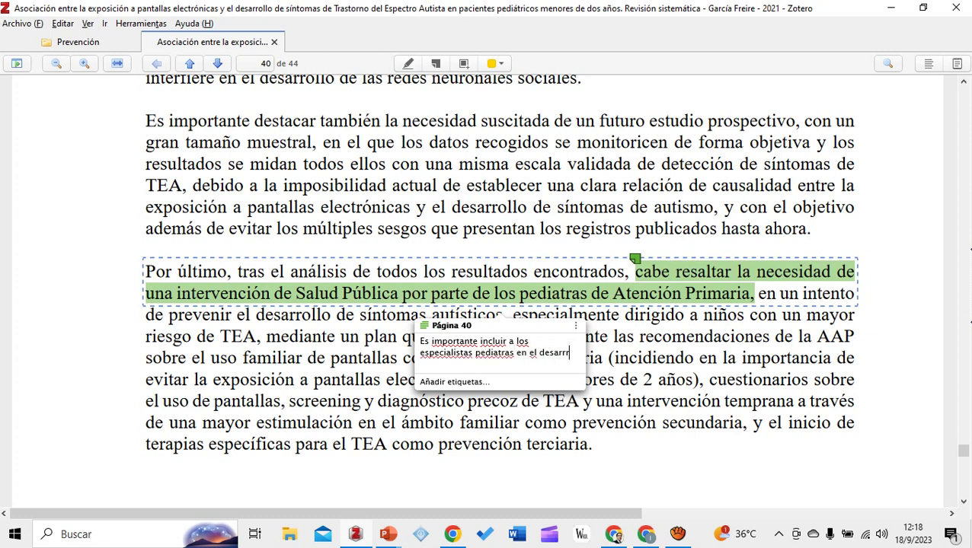
pyautogui.write('ollo de')
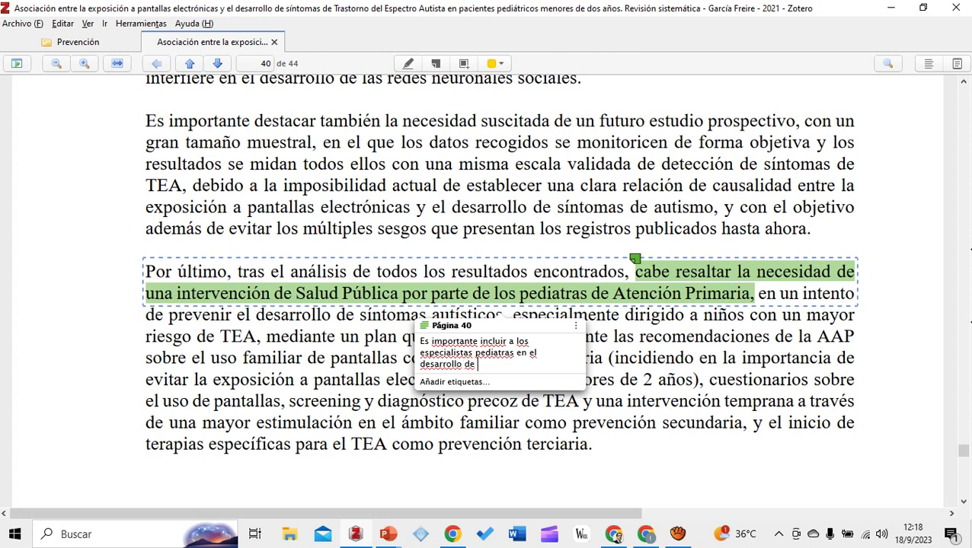
pyautogui.write(' políticas de protección')
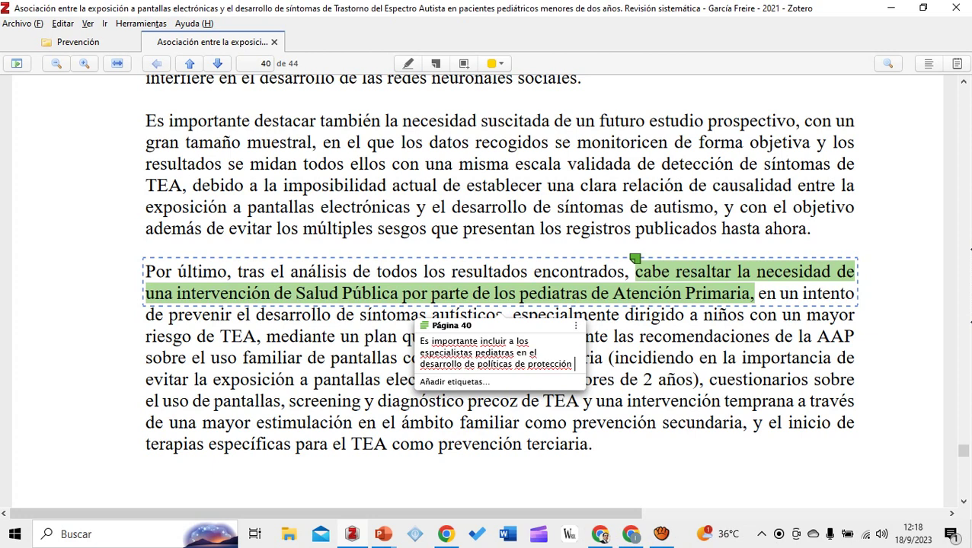
pyautogui.write('di')
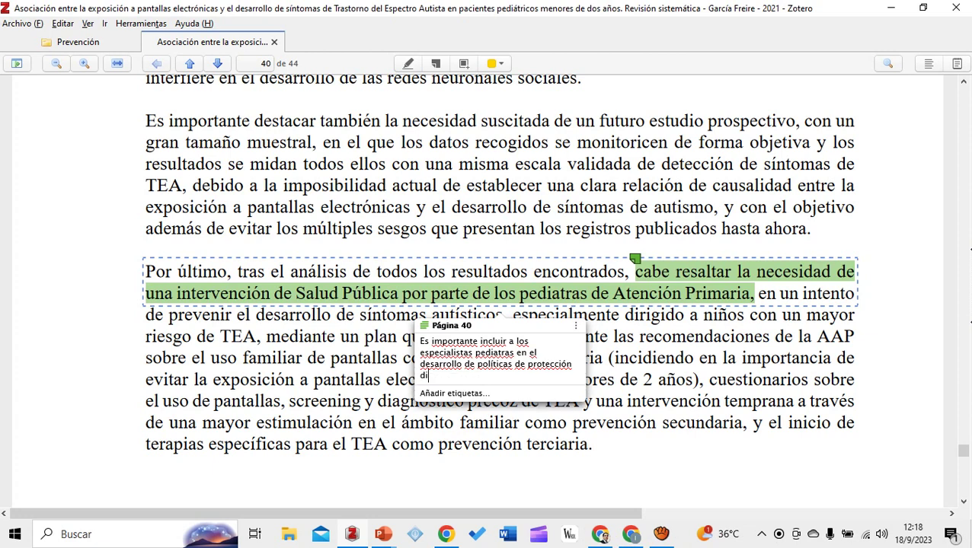
pyautogui.write('rigido a n')
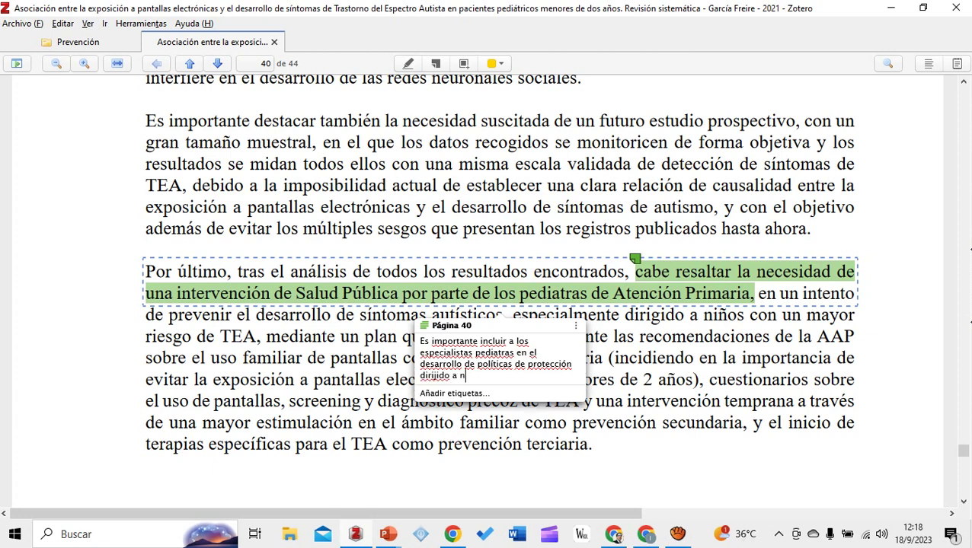
pyautogui.write('inos con autismo.')
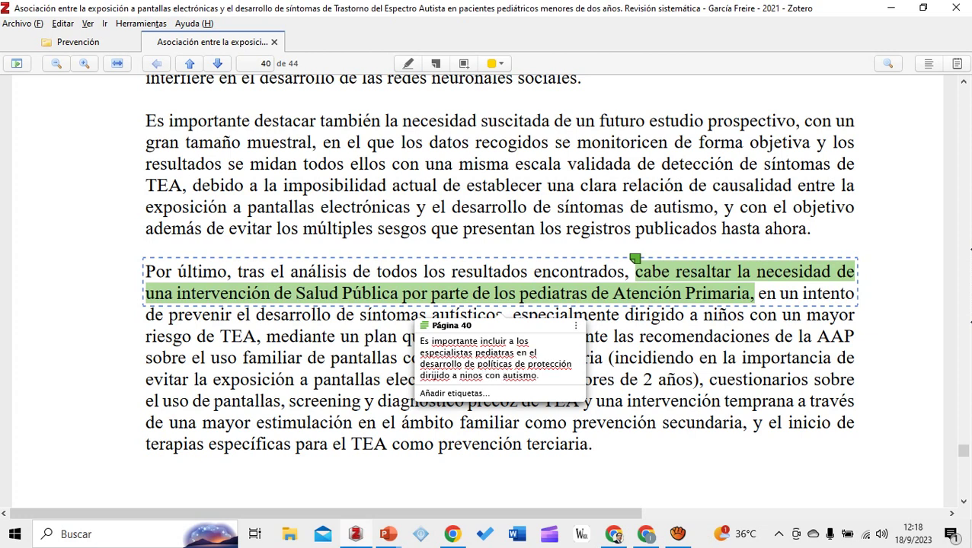
pyautogui.press('Escape')
# Return to the library and select "Evaluación y rehabilitación neuropsicológica de un caso de Trastorno del Espectro Autista" in the rehabilitación collection
pyautogui.scroll(-1, 500, 305)
pyautogui.scroll(10, 500, 305)
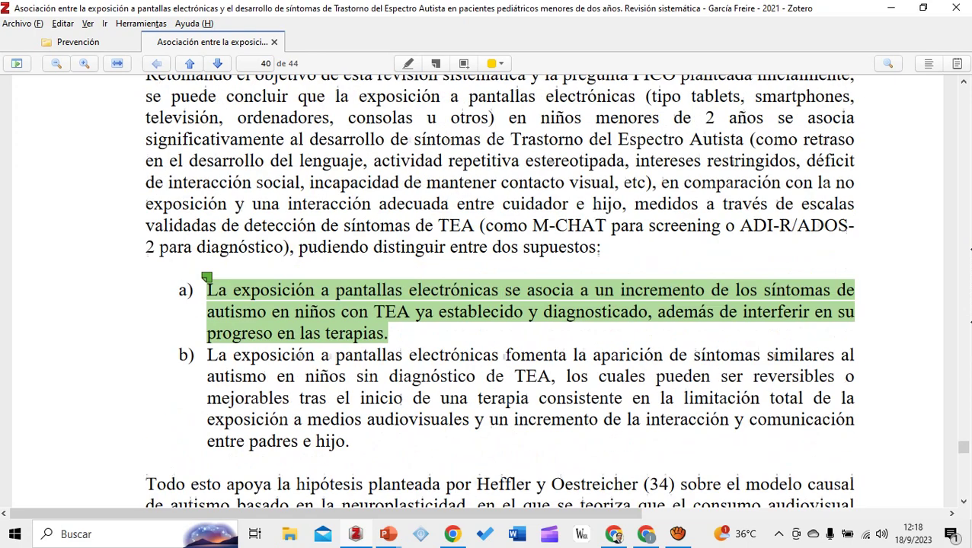
pyautogui.hotkey('ctrl', 'shift', 'Tab')
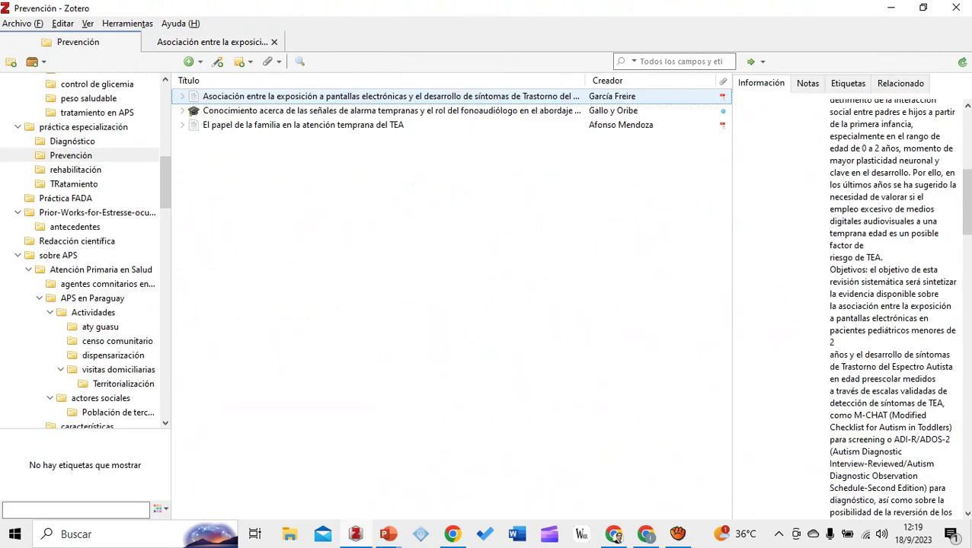
pyautogui.press('Down')
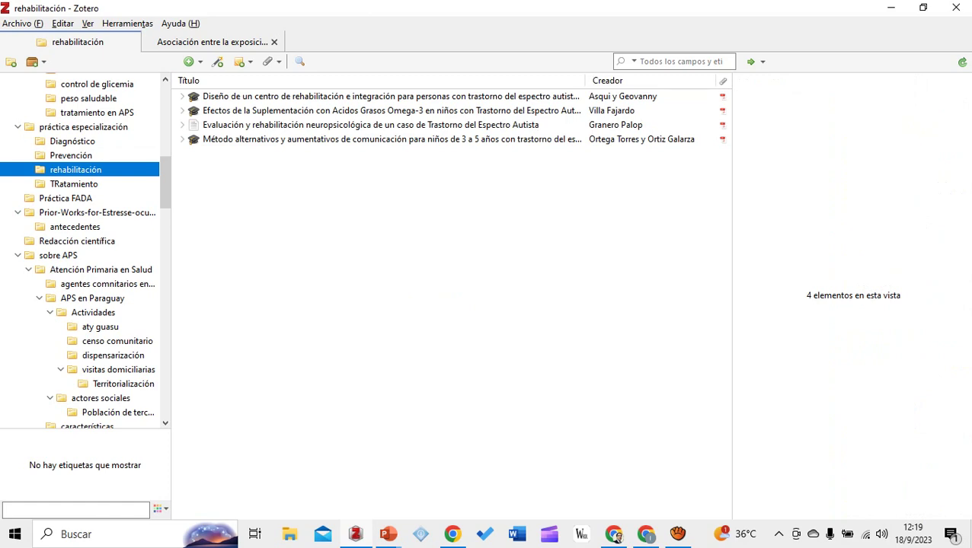
pyautogui.press('Tab')
pyautogui.press('End')
pyautogui.press('Up')
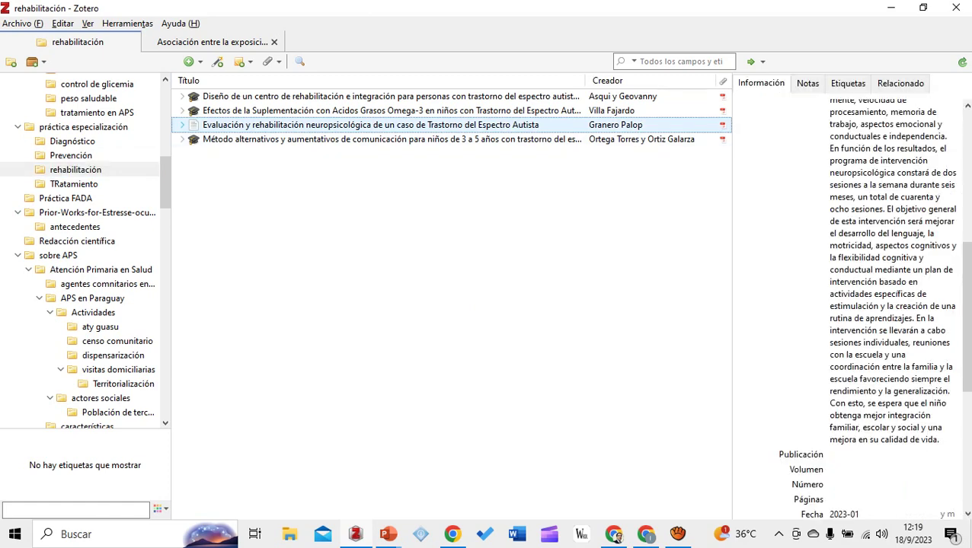
# Open the selected rehabilitation article in place of the screen-exposure article and go to its abstract on page 2
pyautogui.press('Return')
pyautogui.hotkey('ctrl', 'shift', 'Tab')
pyautogui.hotkey('ctrl', 'w')
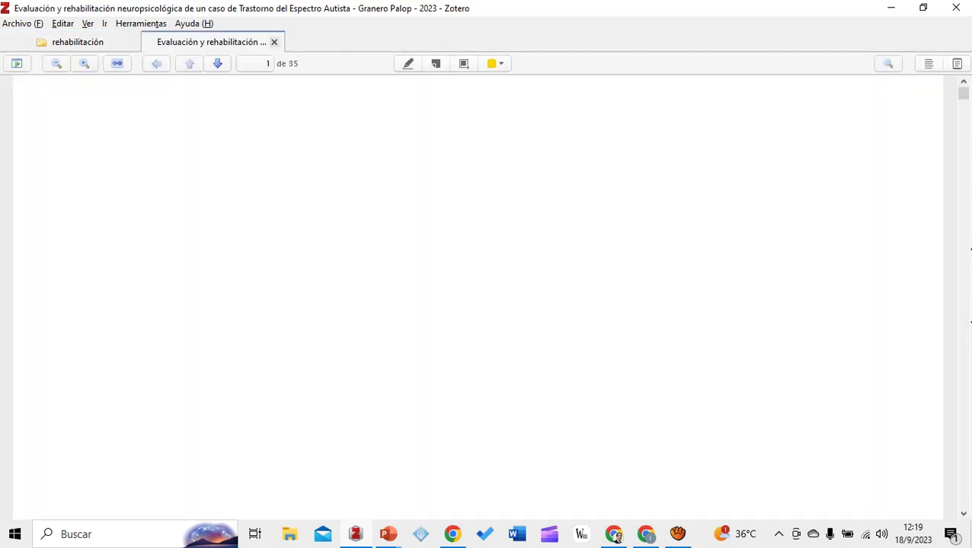
pyautogui.press('pagedown')
pyautogui.press('pagedown')
pyautogui.press('pagedown')
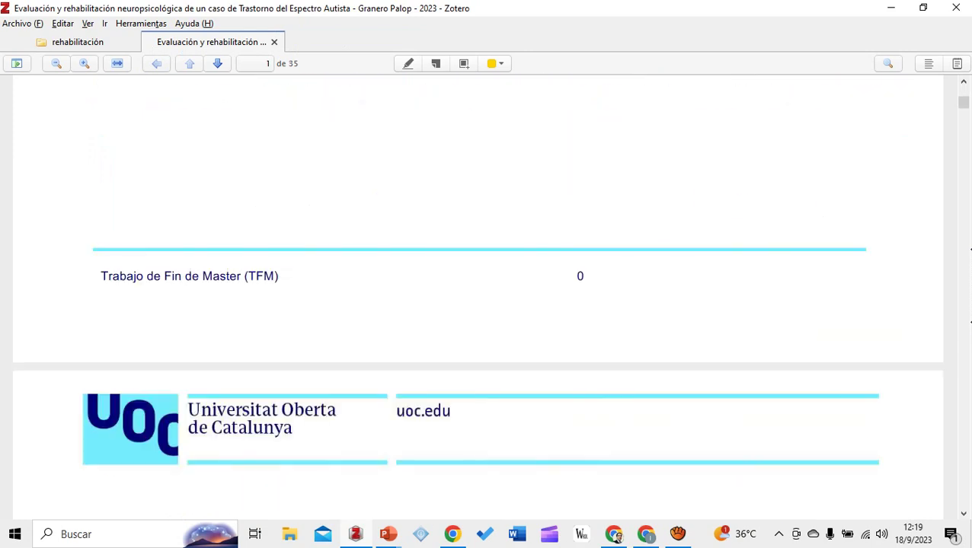
pyautogui.press('pagedown')
pyautogui.press('Up')
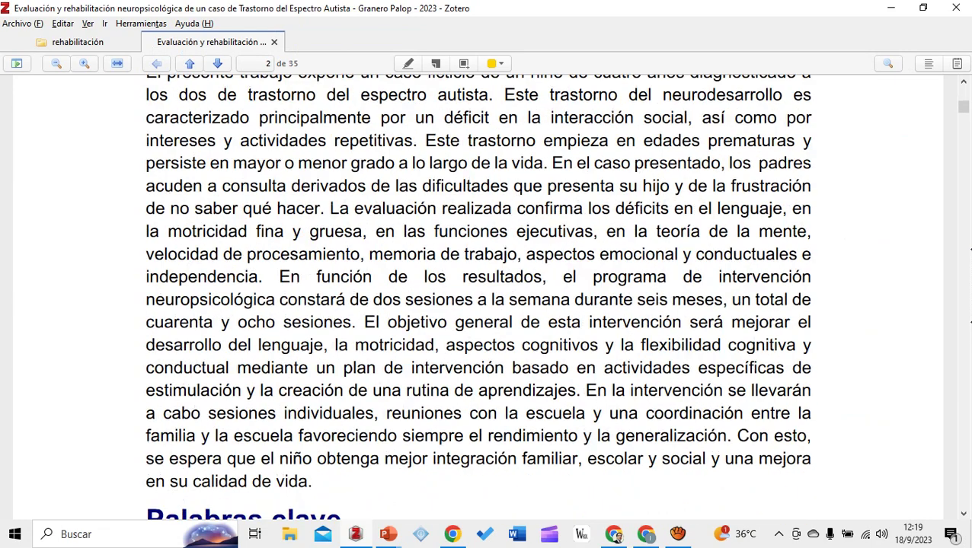
# Search the article for "conclusiones" and go to the Conclusiones section on page 18 of the PDF
pyautogui.hotkey('ctrl', 'f')
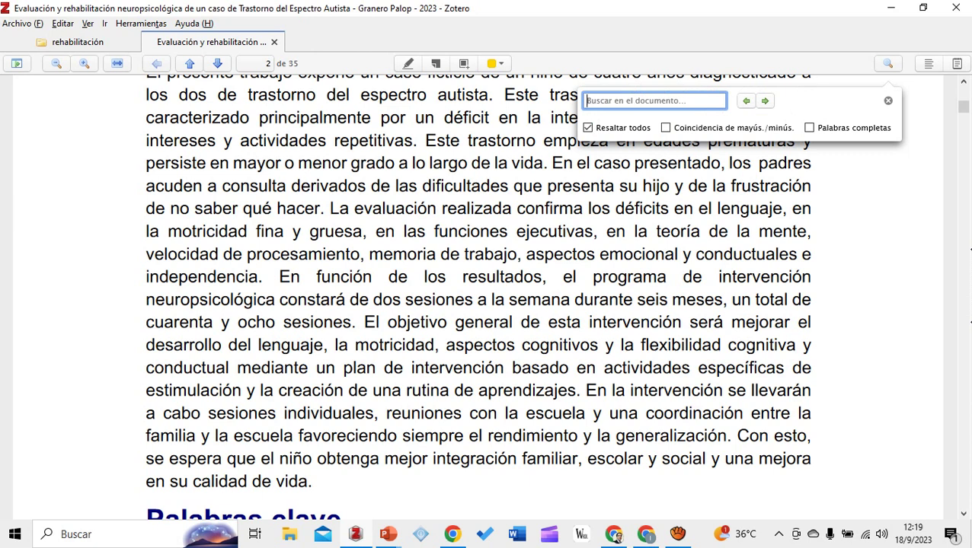
pyautogui.write('consl')
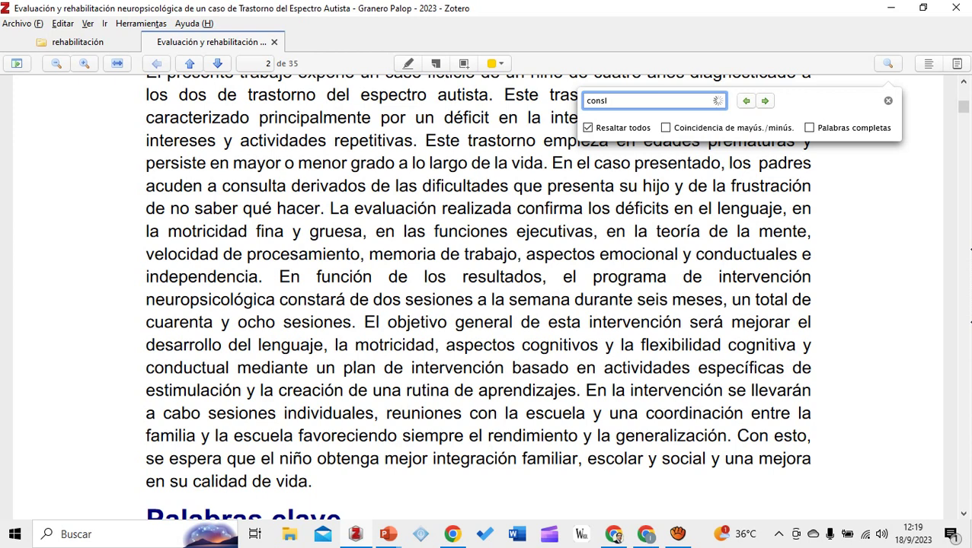
pyautogui.press('BackSpace')
pyautogui.press('BackSpace')
pyautogui.write('cl')
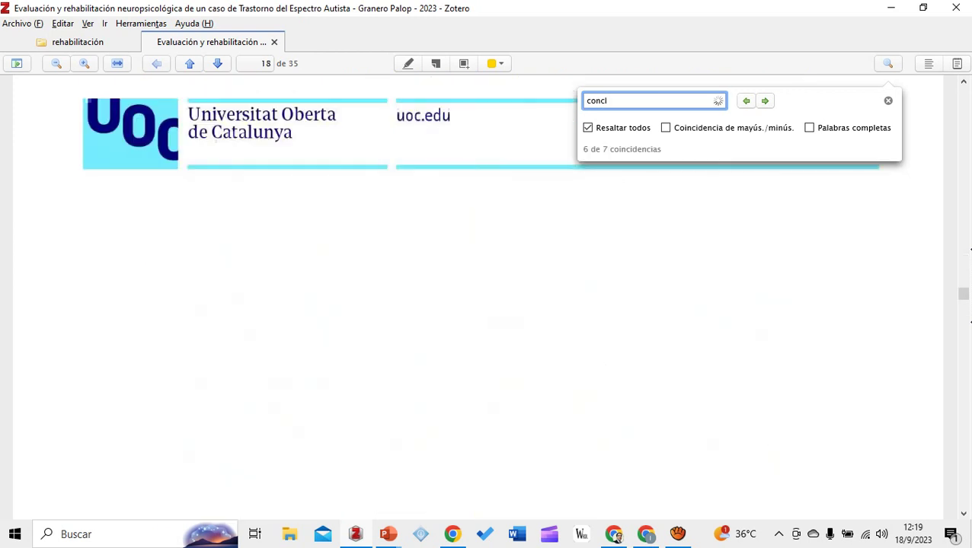
pyautogui.write('usiones')
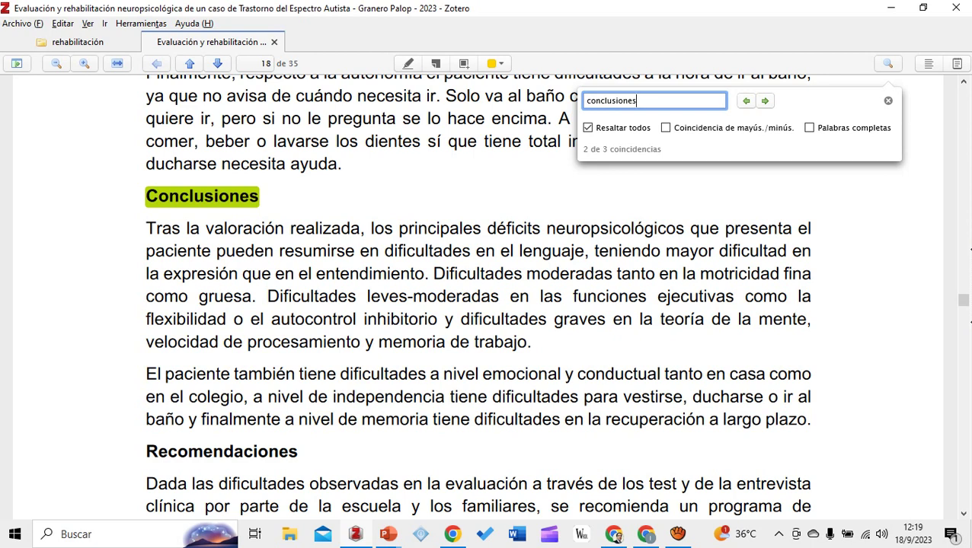
pyautogui.press('Escape')
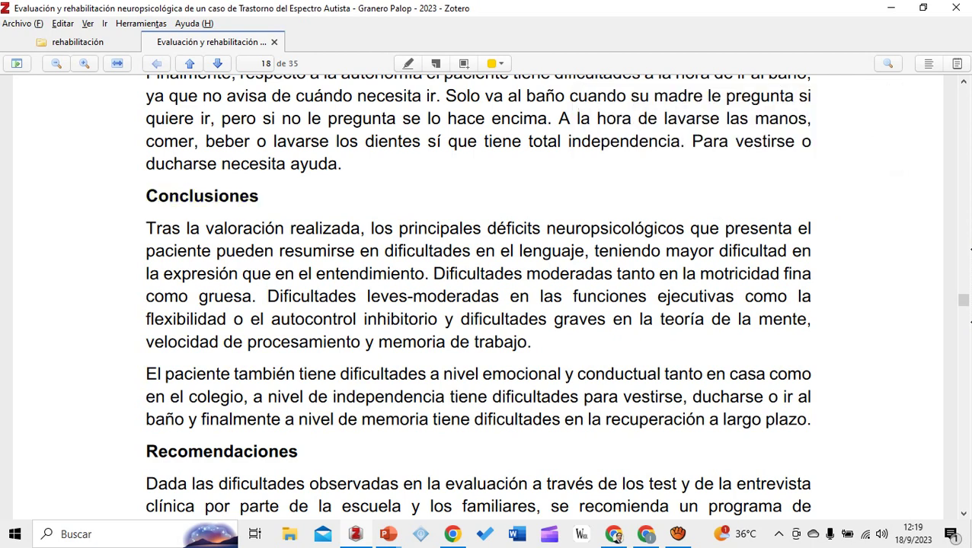
# In the first Conclusiones paragraph, highlight in blue from "dificultades en el lenguaje" to "que en el entendimiento."
pyautogui.scroll(-2, 479, 297)
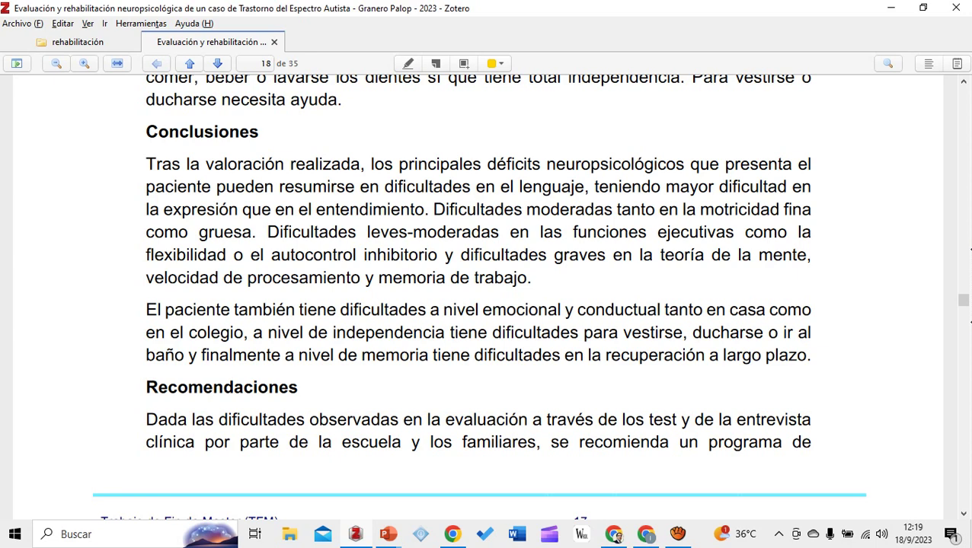
pyautogui.moveTo(428, 208)
pyautogui.mouseDown()
pyautogui.moveTo(476, 186)
pyautogui.moveTo(570, 186)
pyautogui.moveTo(325, 186)
pyautogui.moveTo(384, 186)
pyautogui.mouseUp()
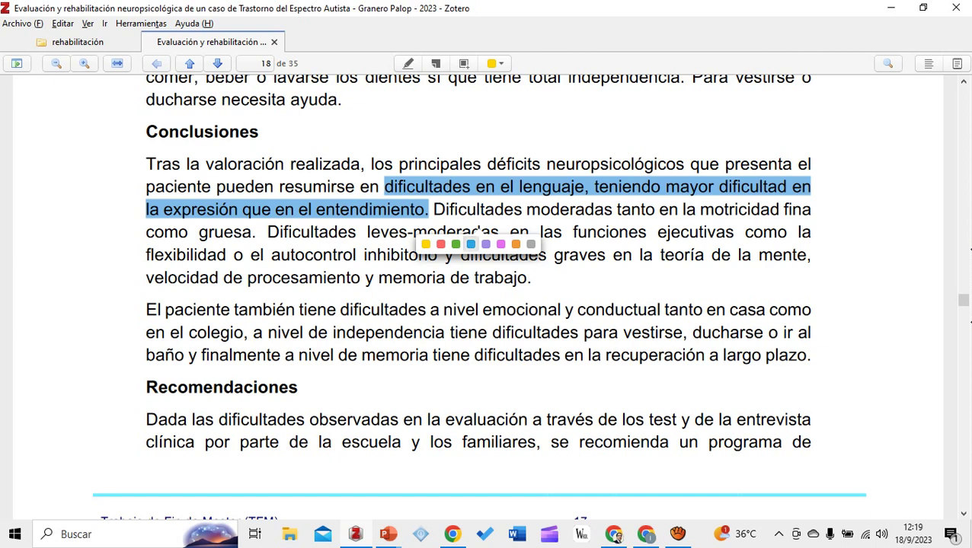
pyautogui.click(470, 244)
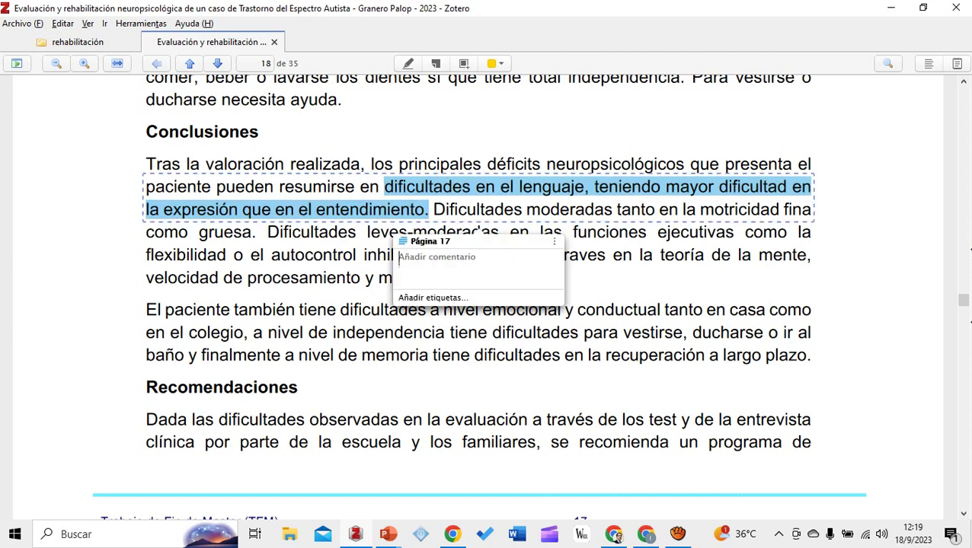
# Comment on the new highlight: "en cuanto a los desafíos de la rehabilitación, las mayores dificultades se dan en el área del lenguaje."
pyautogui.write('en cuanto a ')
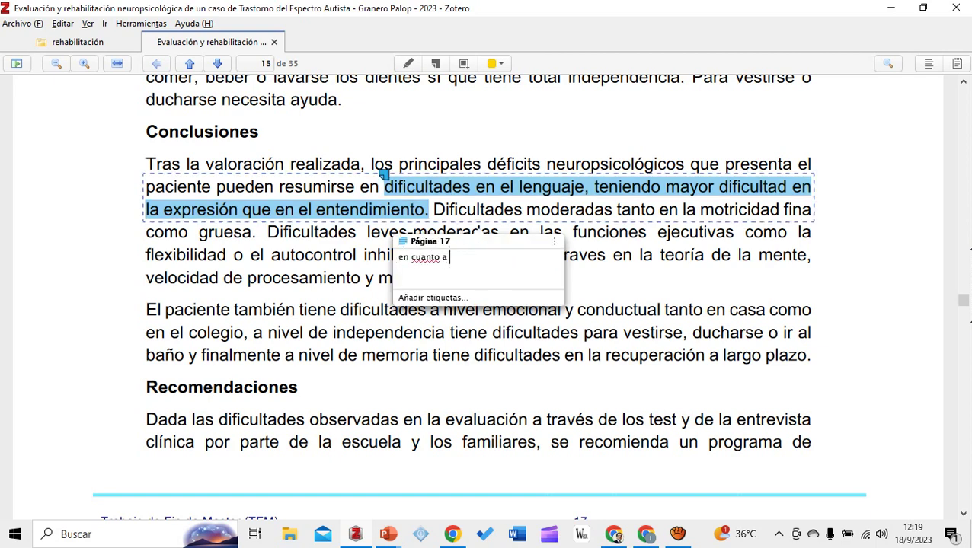
pyautogui.write('los desafíos de la rehabilita')
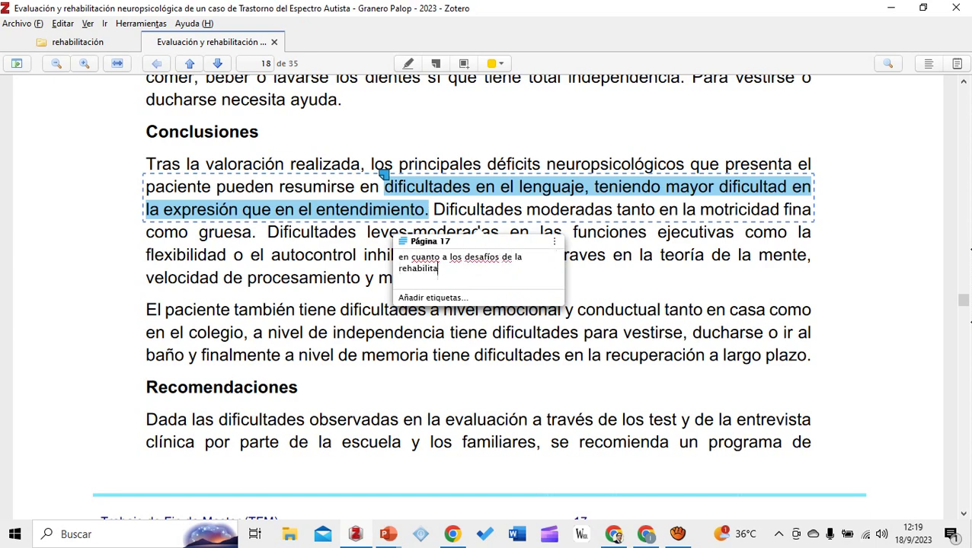
pyautogui.write('ción, las may')
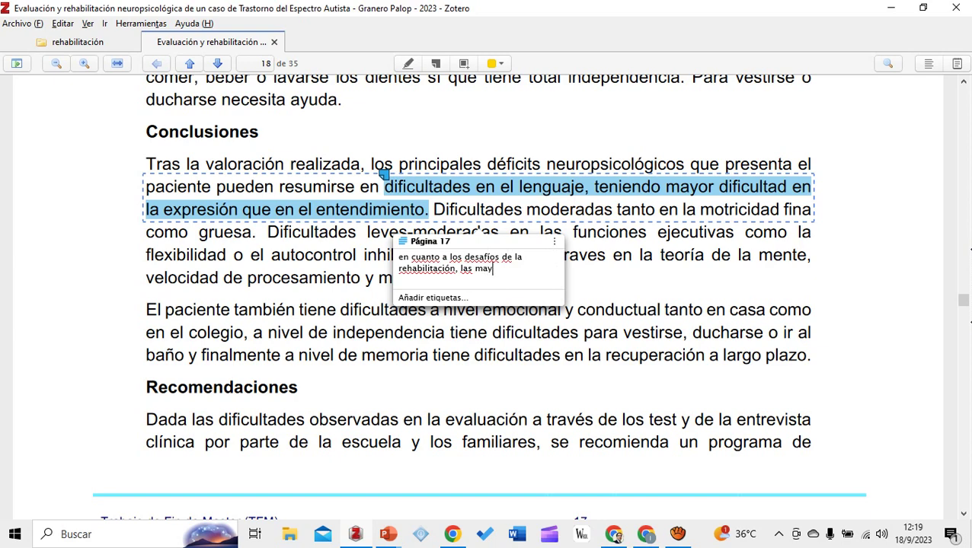
pyautogui.write('ores dificultades se dan e')
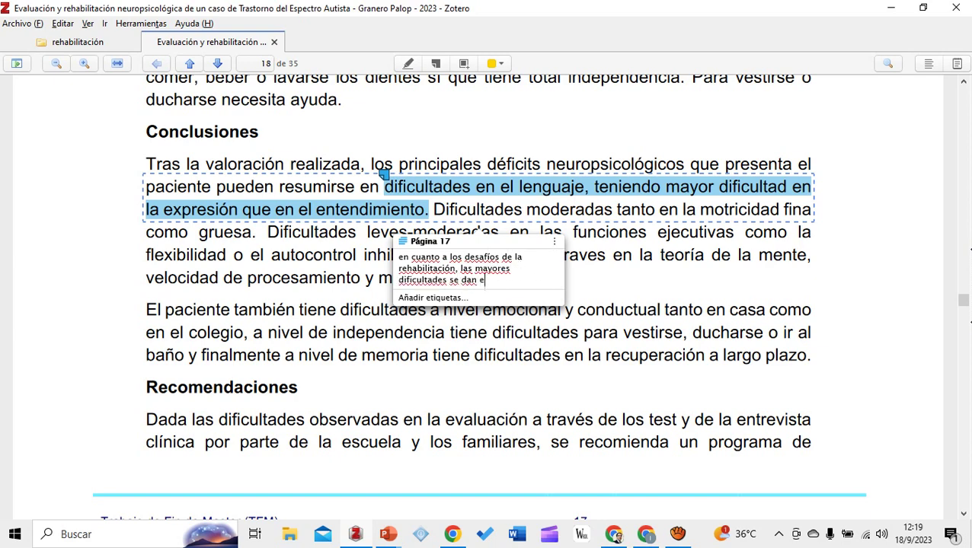
pyautogui.write('n el área del lenguaje.')
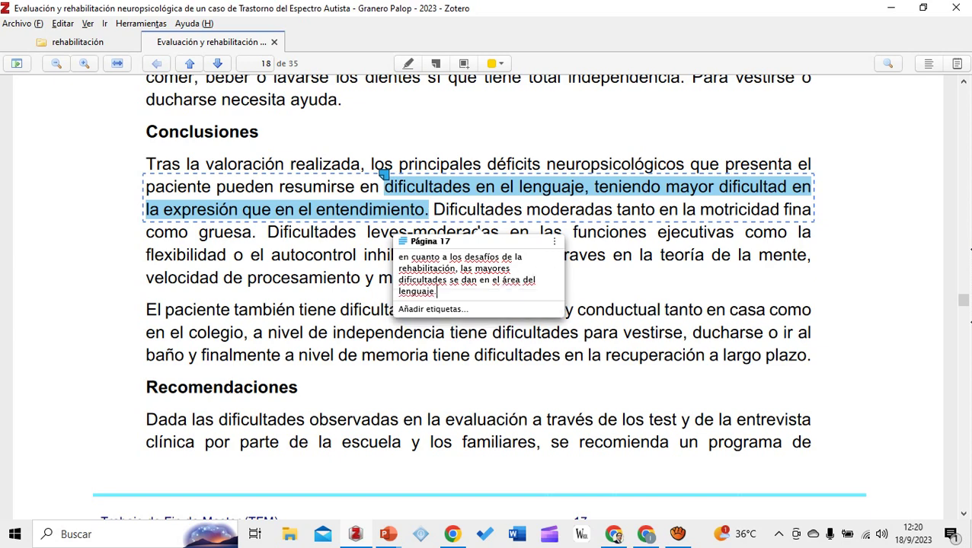
pyautogui.press('Escape')
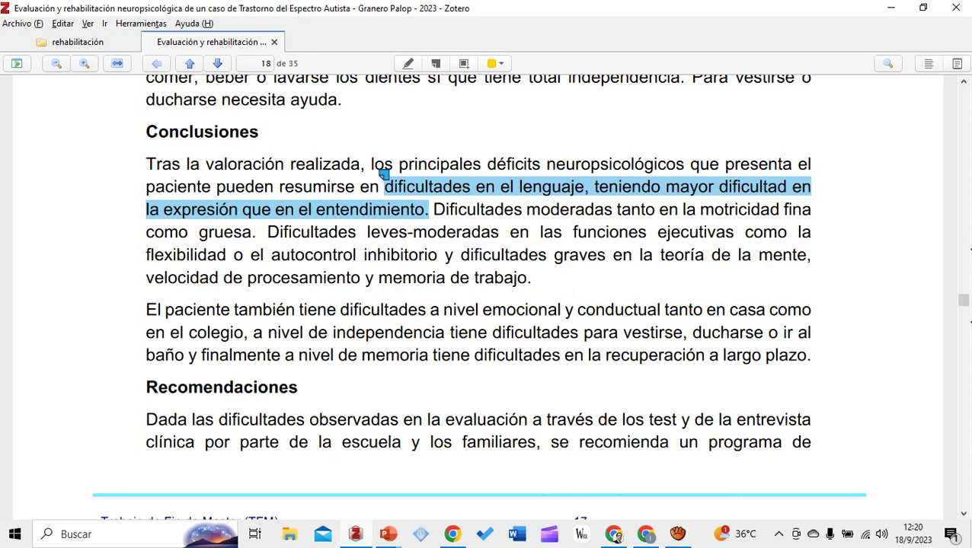
# Highlight in blue from "leves-moderadas" to "inhibitorio y" and begin its comment with "Otras áreas que deben tenerse en cuenta para el trabajo de la rehabilitación son"
pyautogui.moveTo(452, 254); pyautogui.dragTo(367, 232)
pyautogui.click(470, 290)
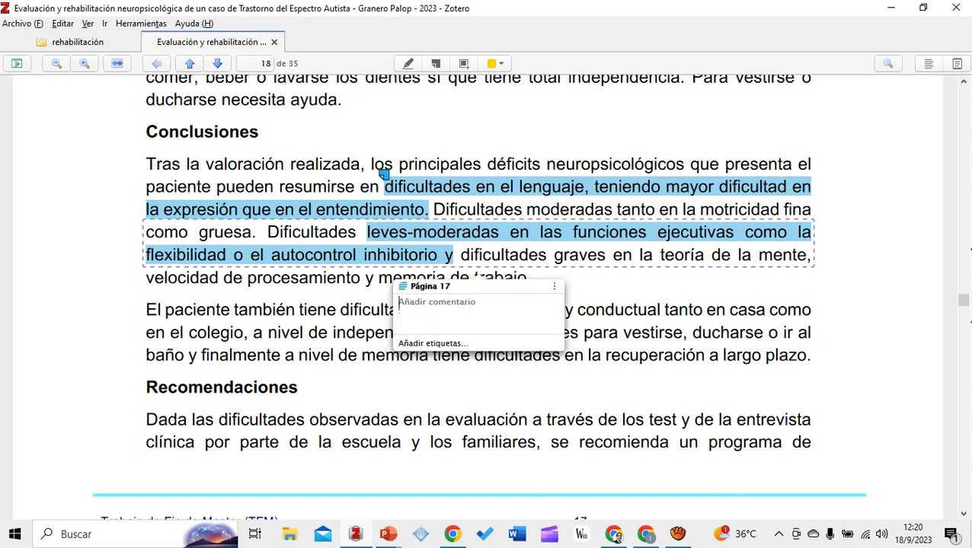
pyautogui.write('otras áreas que ')
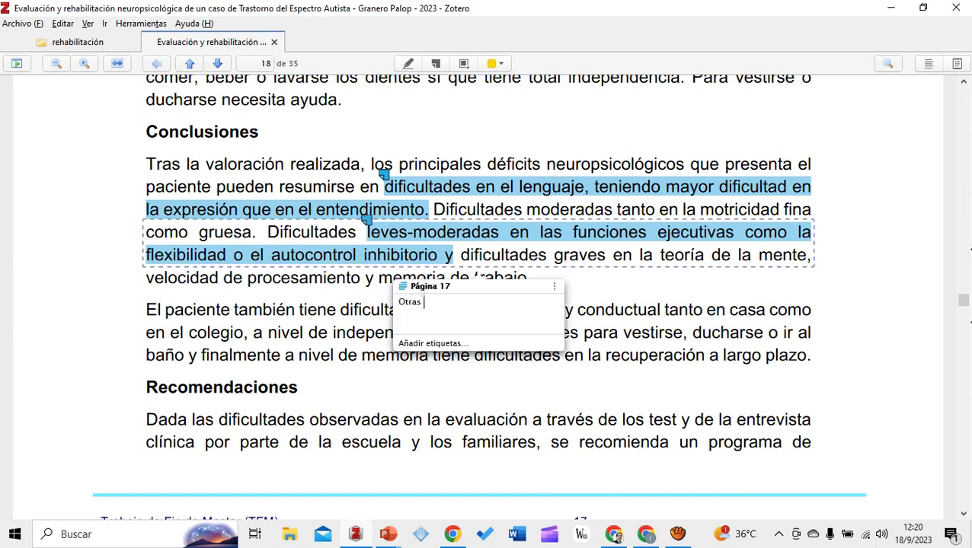
pyautogui.write('deben')
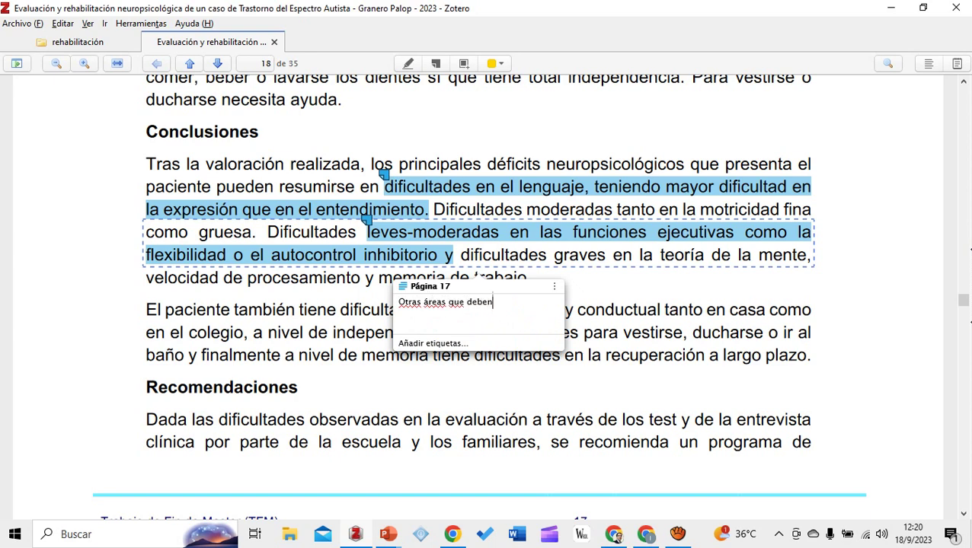
pyautogui.write(' tenerse en cuent')
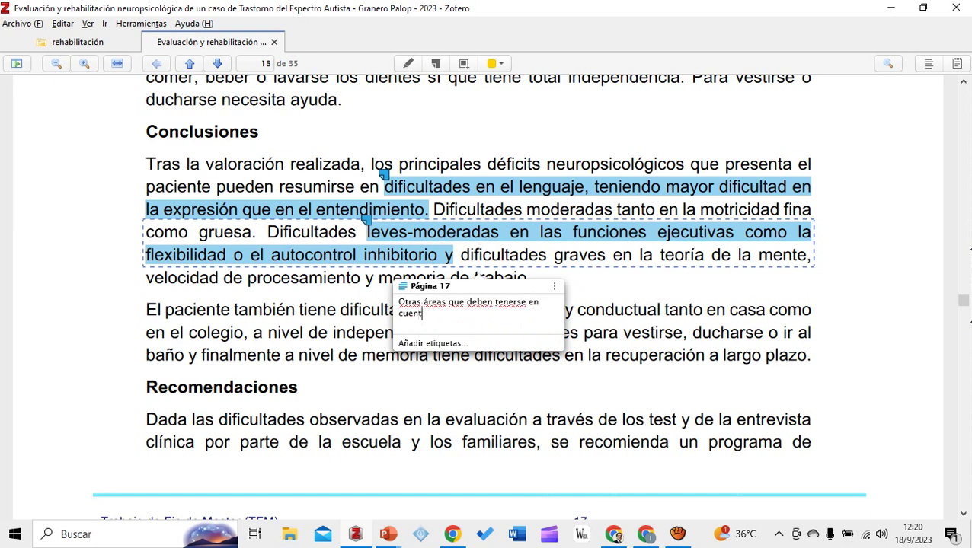
pyautogui.write('a para el trabajo de ')
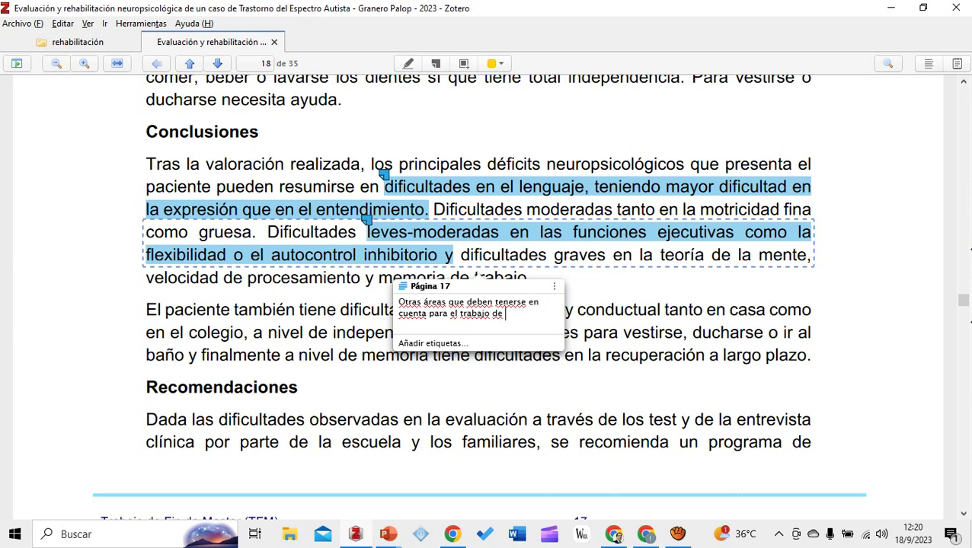
pyautogui.write('la rehabilitación son')
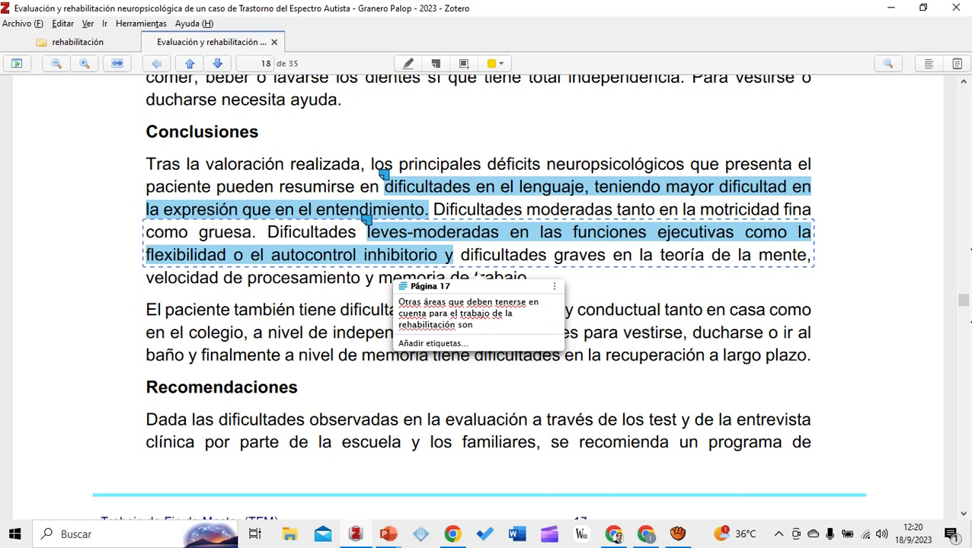
# Finish the executive functions comment with "el de las funciones ejecutivoas (flexibilidad y autocontrol) en los niños con tratamiento."
pyautogui.write(' el de las funciones ejecutivoas')
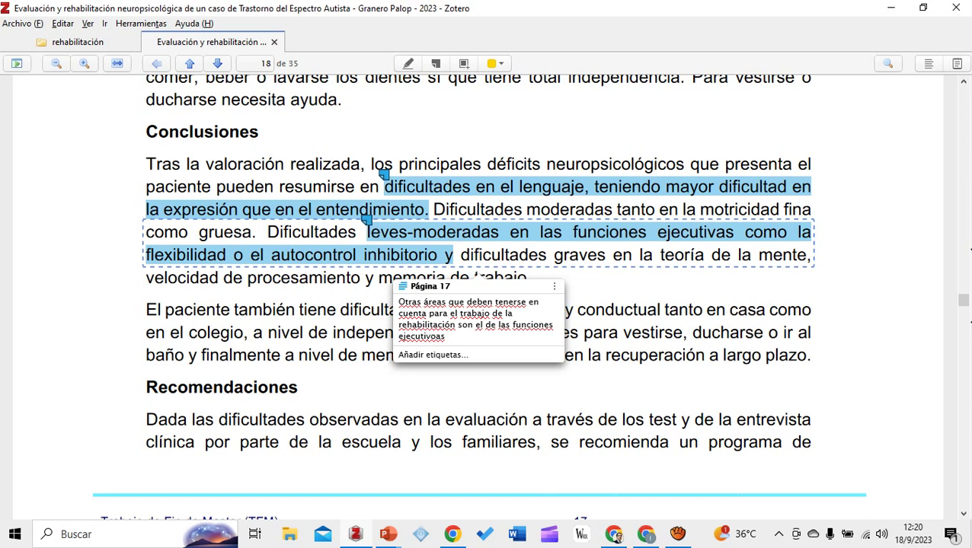
pyautogui.write(' (flexibilidad y autocontro')
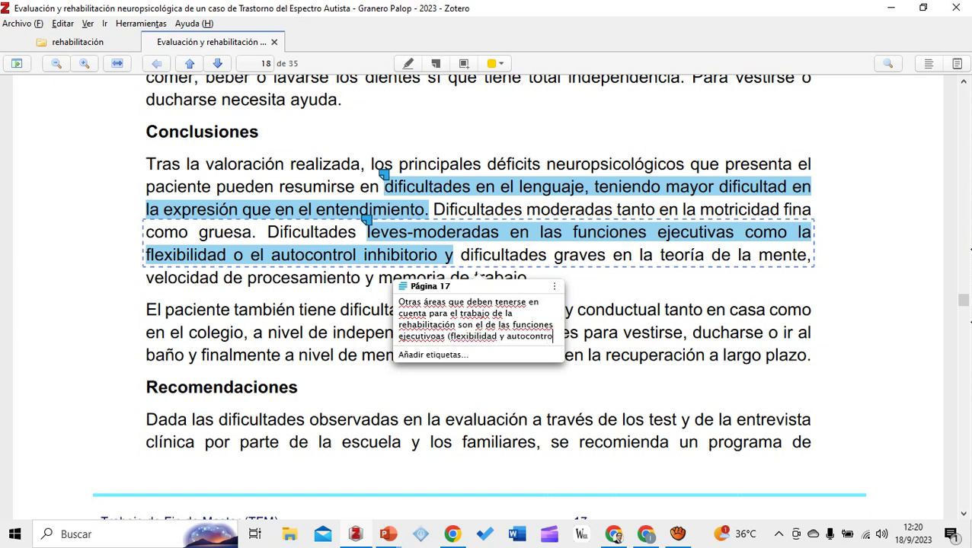
pyautogui.write('l) en los')
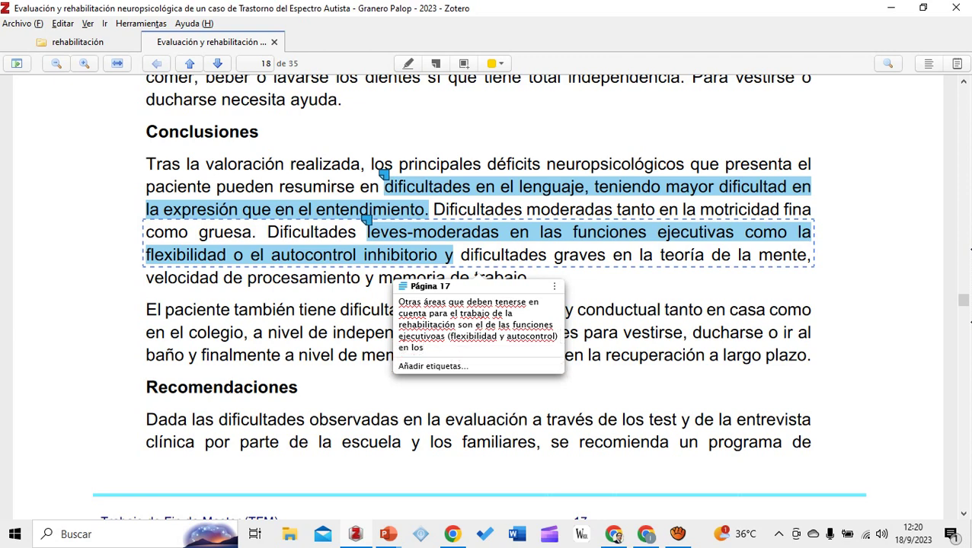
pyautogui.write(' niños con tratamiento.')
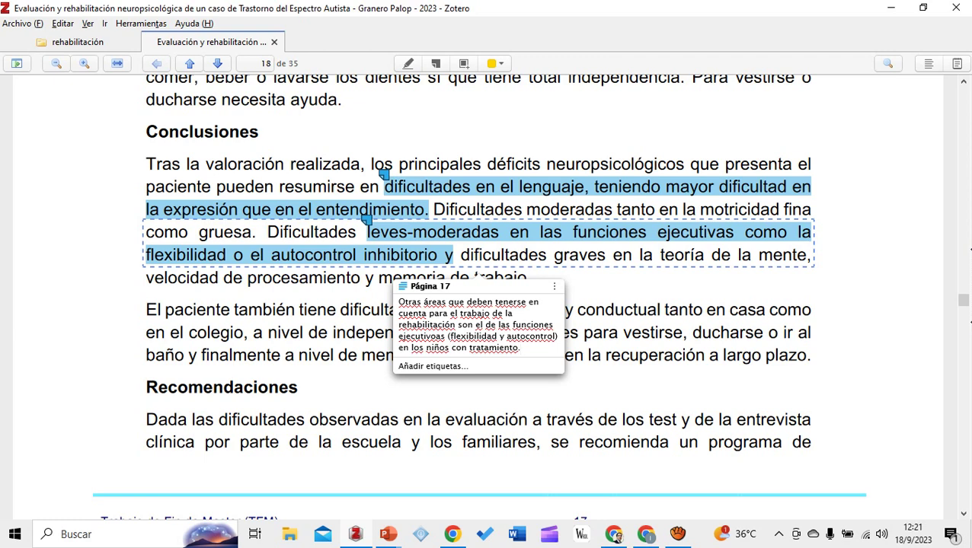
pyautogui.press('Escape')
# Close the article and review the items in the Prevención and Diagnóstico collections of práctica especialización
pyautogui.click(274, 42)
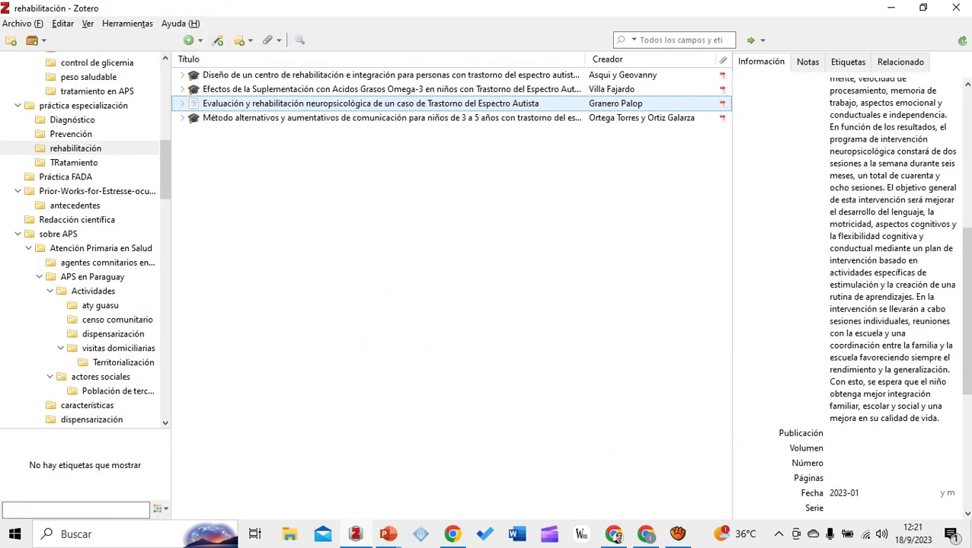
pyautogui.press('Up')
pyautogui.press('Up')
pyautogui.press('Down')
pyautogui.press('Down')
pyautogui.press('Down')
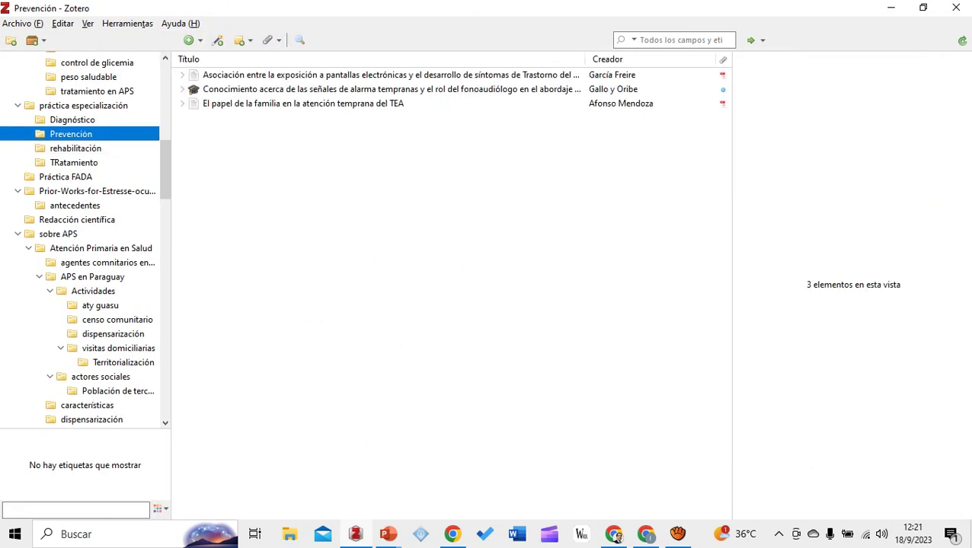
pyautogui.press('Up')
pyautogui.press('Up')
pyautogui.press('Up')
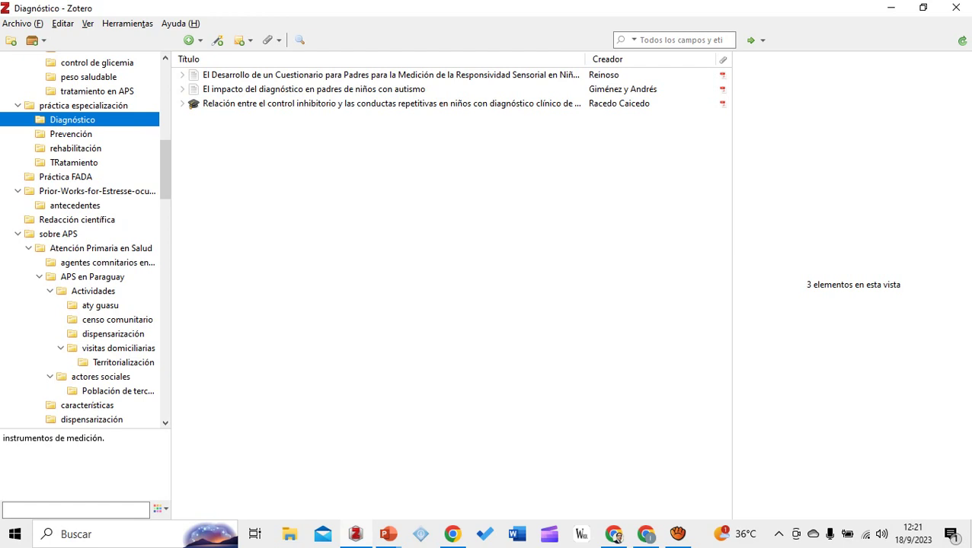
pyautogui.press('Down')
pyautogui.press('Up')
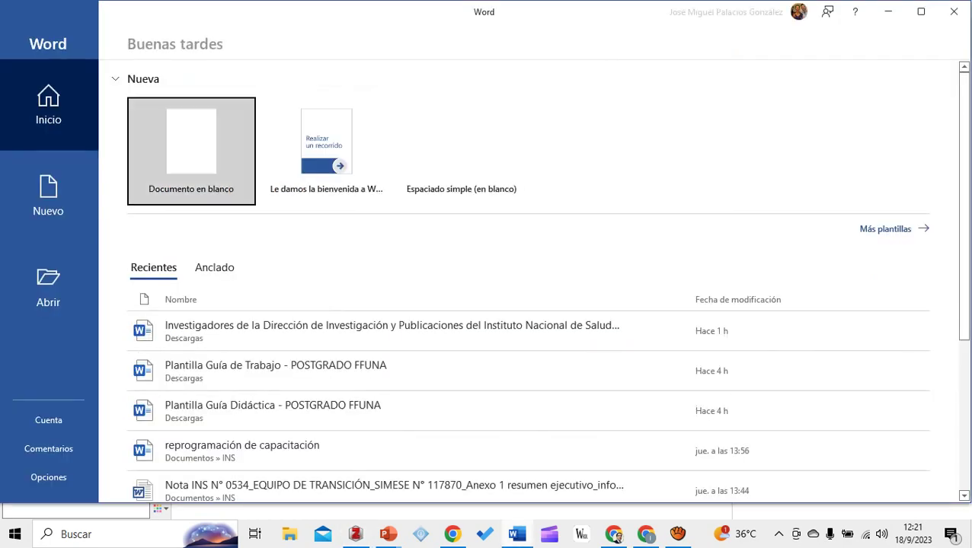
# Create a blank document and display the Zotero citation commands
pyautogui.press('Return')
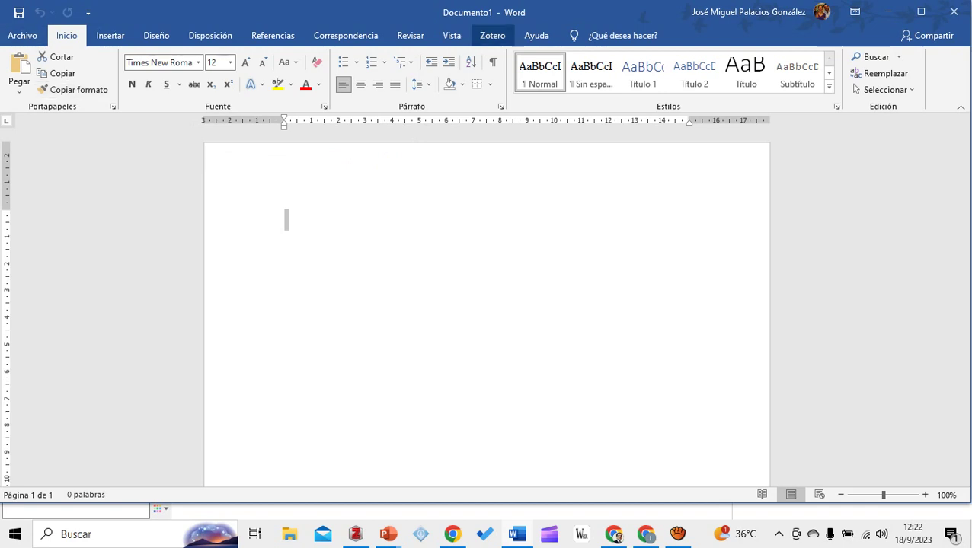
pyautogui.click(491, 35)
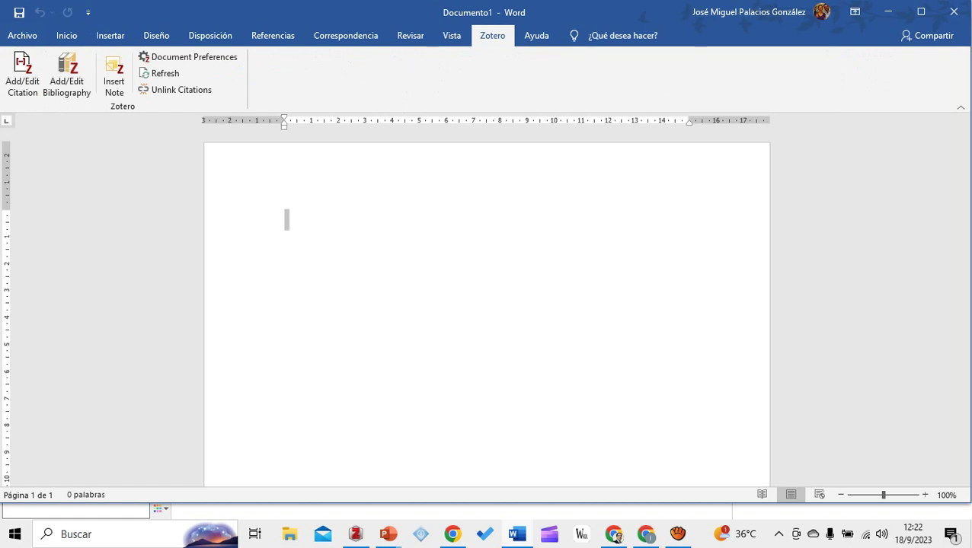
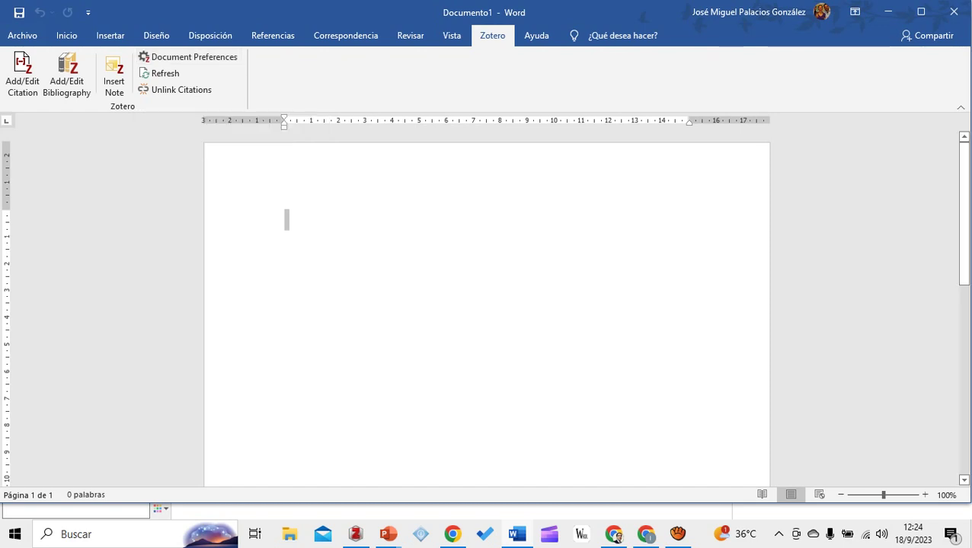
# Write "Documento" on the first line and "El autismo en la niñez" below it, followed by a blank line
pyautogui.write('Docuemnt')
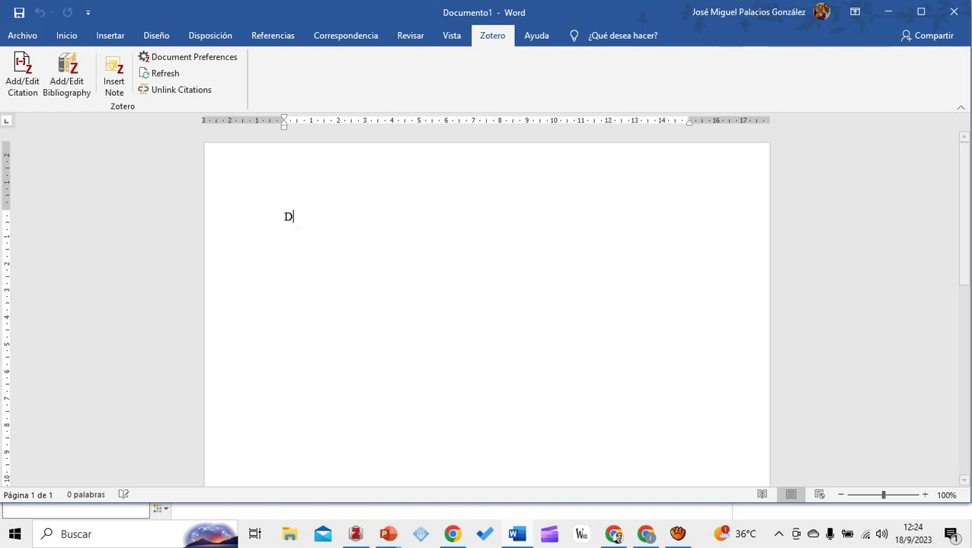
pyautogui.press('BackSpace')
pyautogui.press('BackSpace')
pyautogui.press('BackSpace')
pyautogui.press('BackSpace')
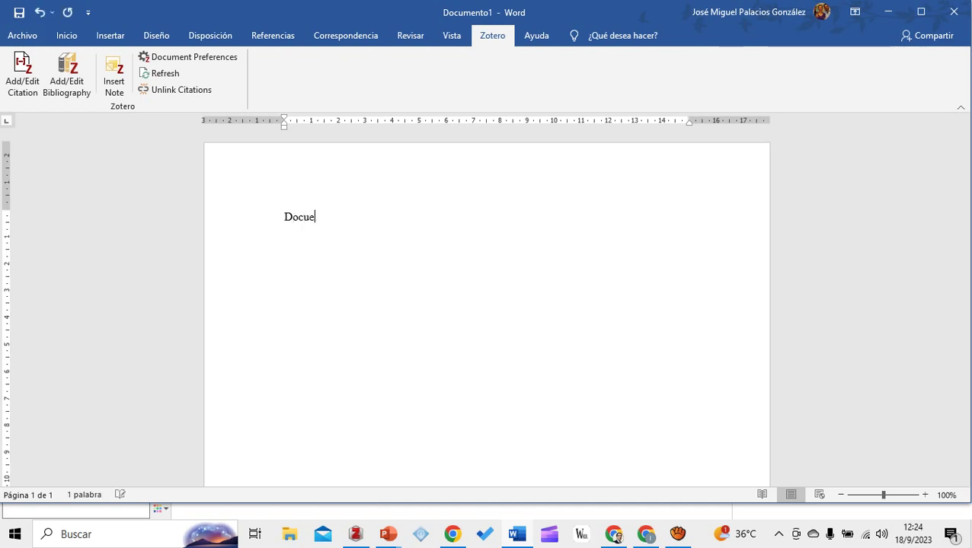
pyautogui.write('mento')
pyautogui.press('Return')
pyautogui.write('El aut')
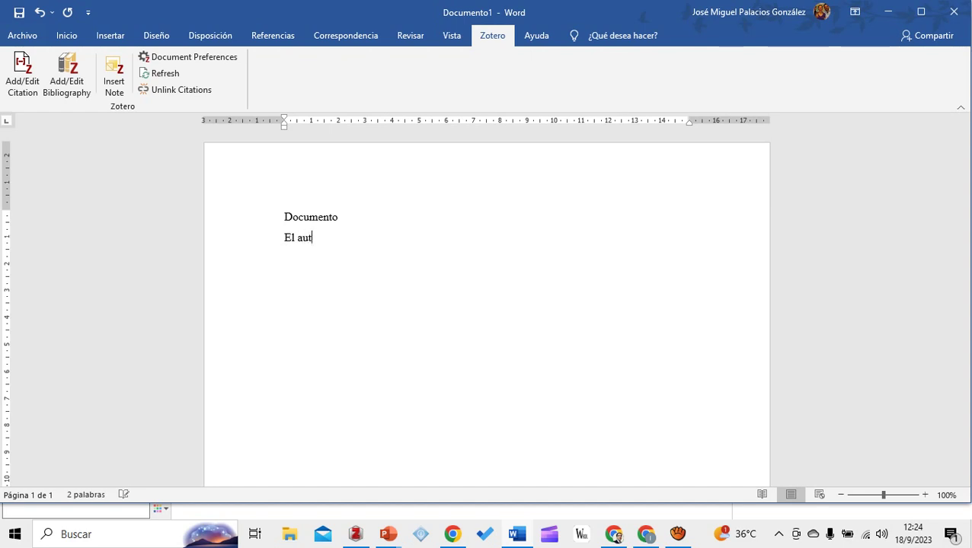
pyautogui.write('ismo en la niñez')
pyautogui.press('Return')
pyautogui.press('Return')
# Add the heading "Prevención" in the Título 1 style below the blank line
pyautogui.click(66, 36)
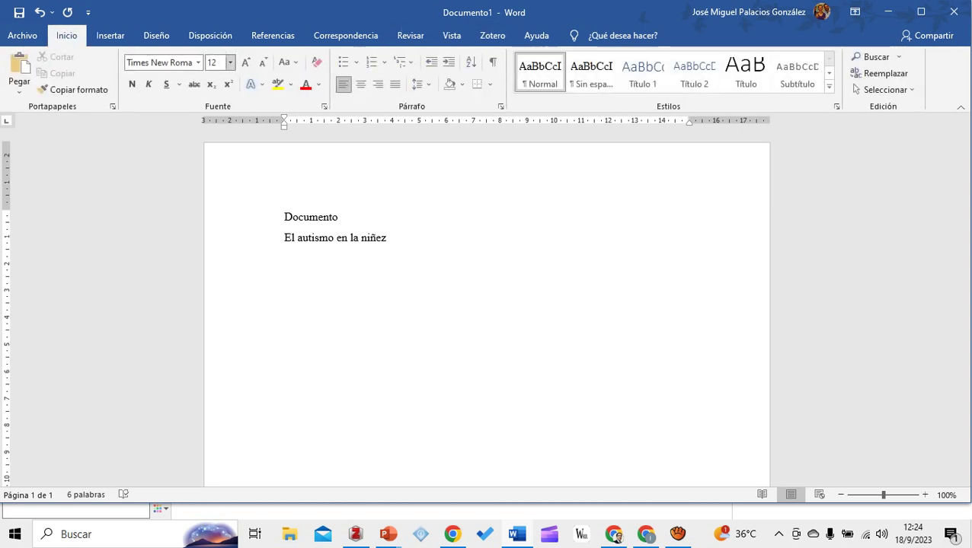
pyautogui.click(642, 73)
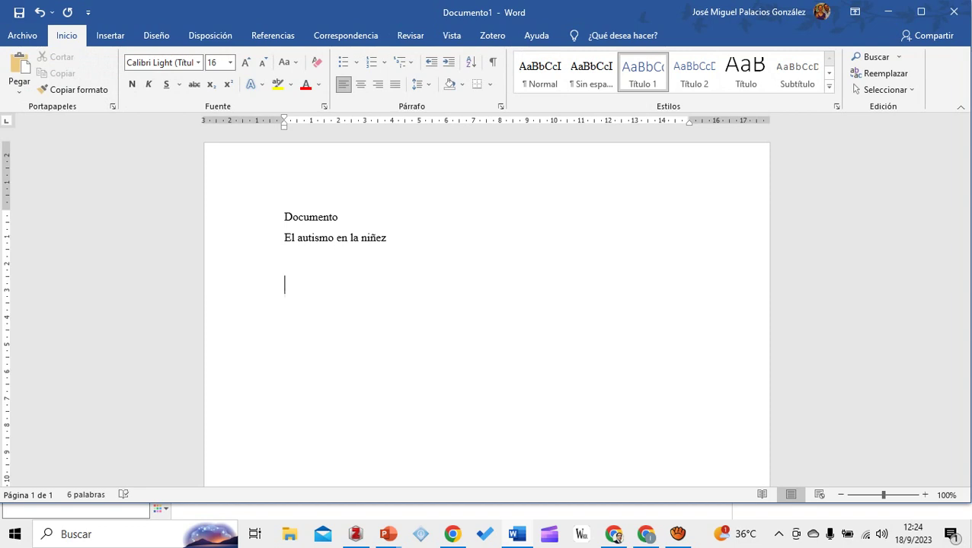
pyautogui.write('Prevención')
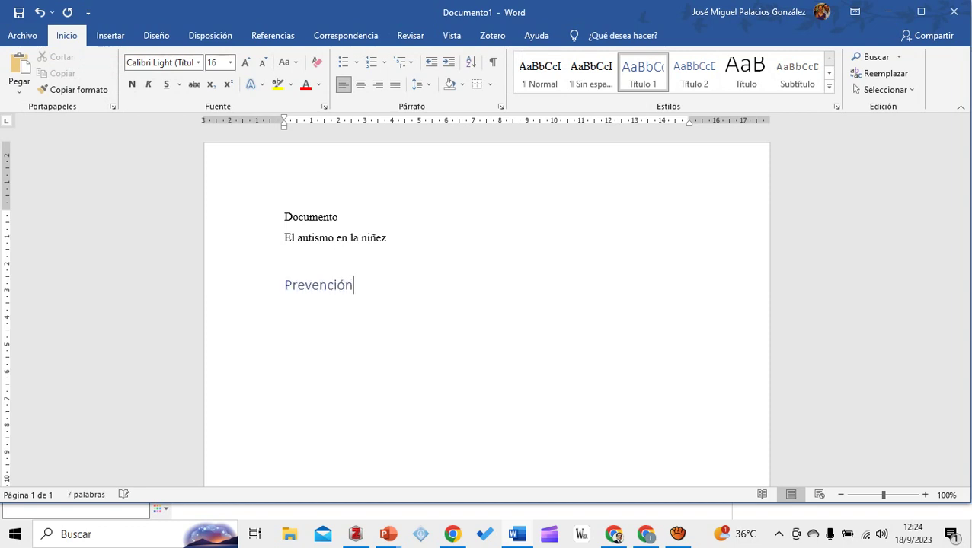
pyautogui.press('Return')
# Add the heading "Tratamiento" in the Título 1 style under Prevención
pyautogui.write('Trata')
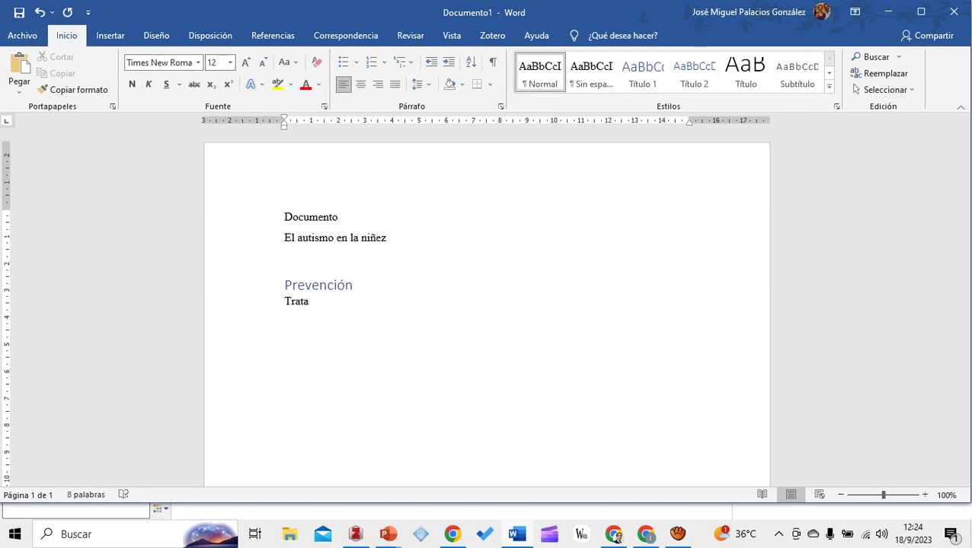
pyautogui.press('BackSpace')
pyautogui.press('BackSpace')
pyautogui.press('BackSpace')
pyautogui.press('BackSpace')
pyautogui.press('BackSpace')
pyautogui.press('BackSpace')
pyautogui.click(642, 71)
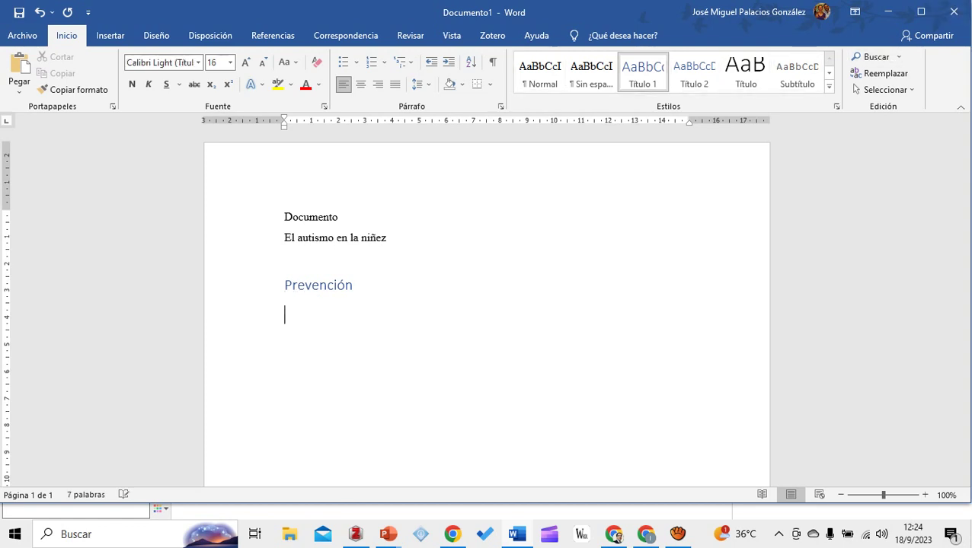
pyautogui.write('TRatamiento')
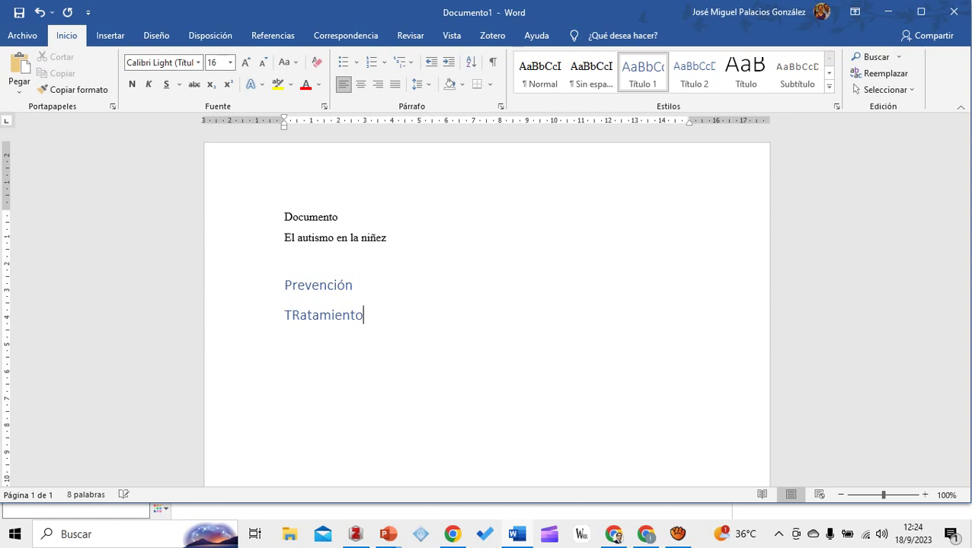
pyautogui.press('Return')
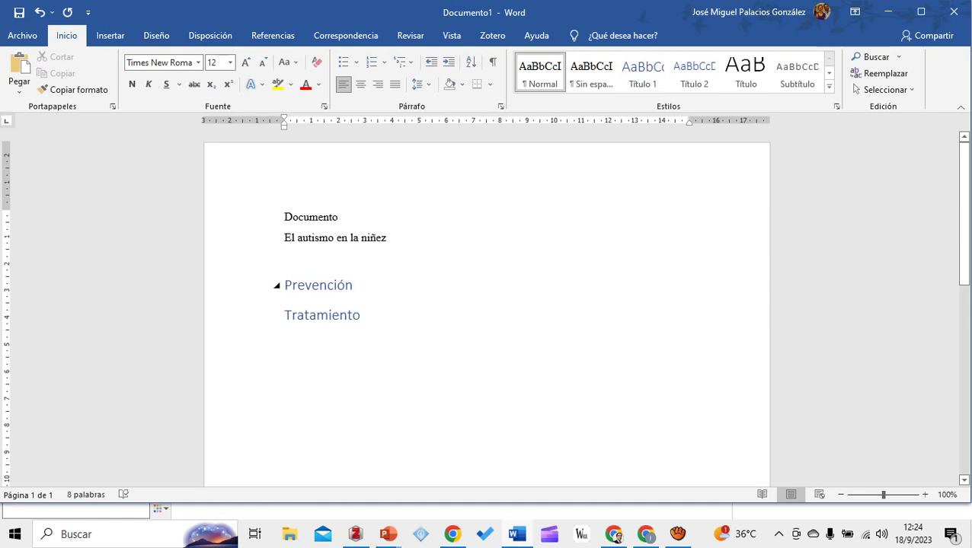
# Insert the heading "Diagnóstico" in the Título 1 style above Prevención
pyautogui.click(284, 285)
pyautogui.press('Return')
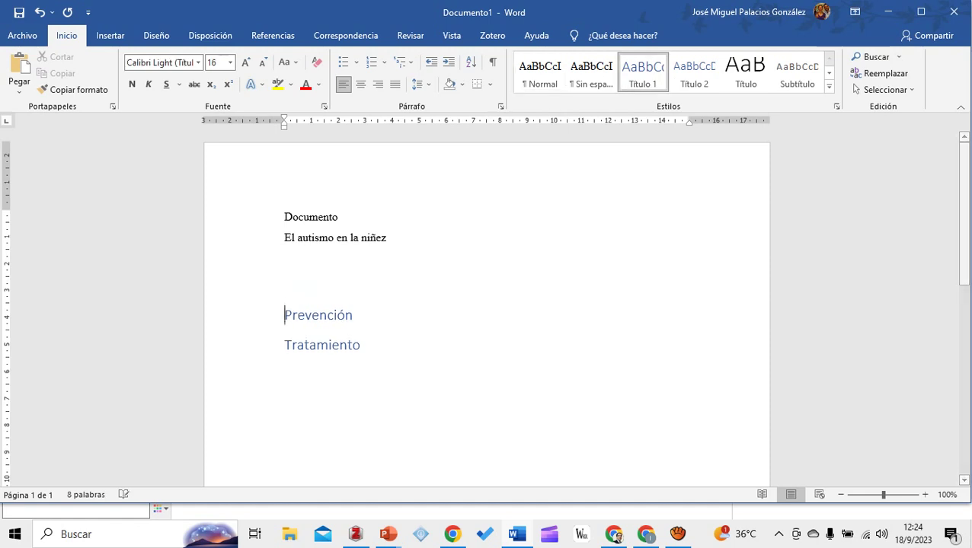
pyautogui.click(285, 285)
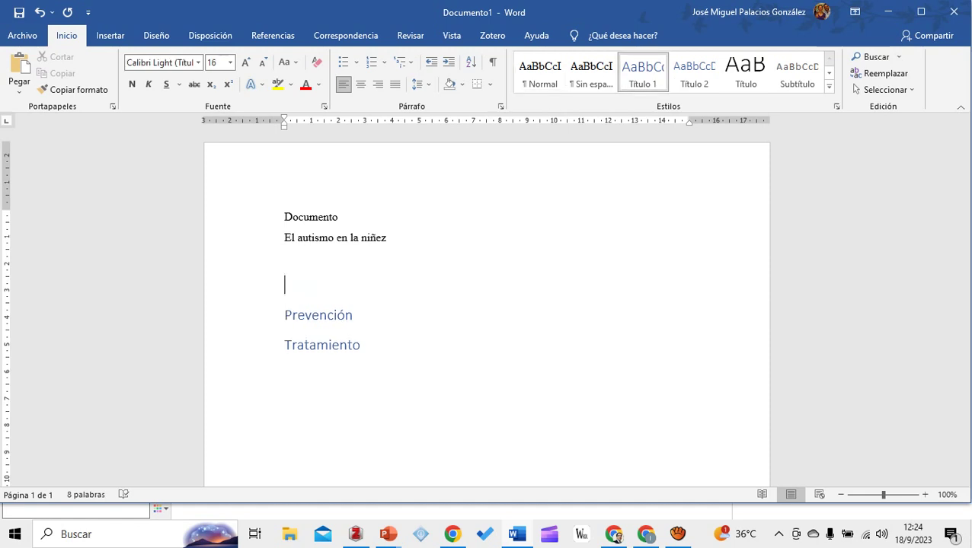
pyautogui.write('Diagnóstico')
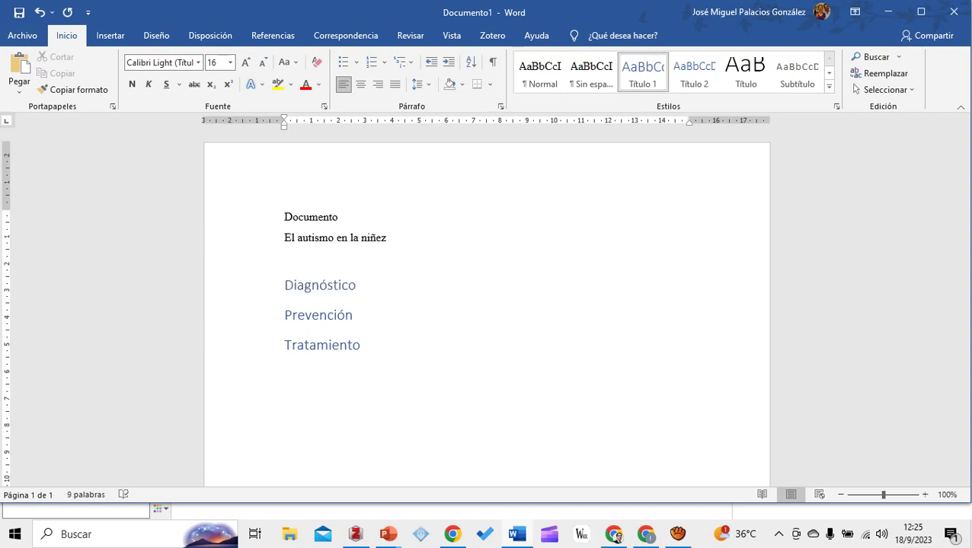
# Add the heading "Rehabilitación" in the Título 1 style after Tratamiento
pyautogui.click(361, 345)
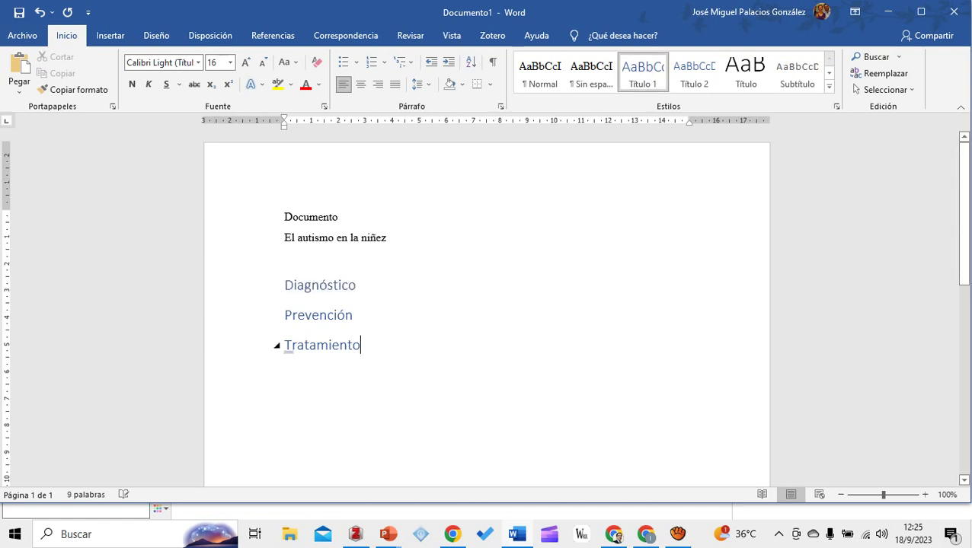
pyautogui.press('Return')
pyautogui.hotkey('ctrl', 'alt', '1')
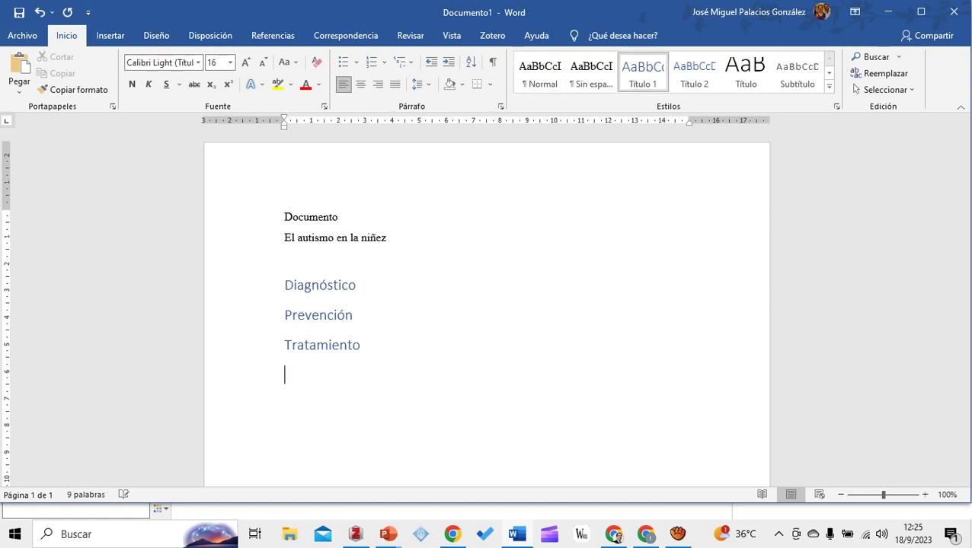
pyautogui.write('Rehabilitació')
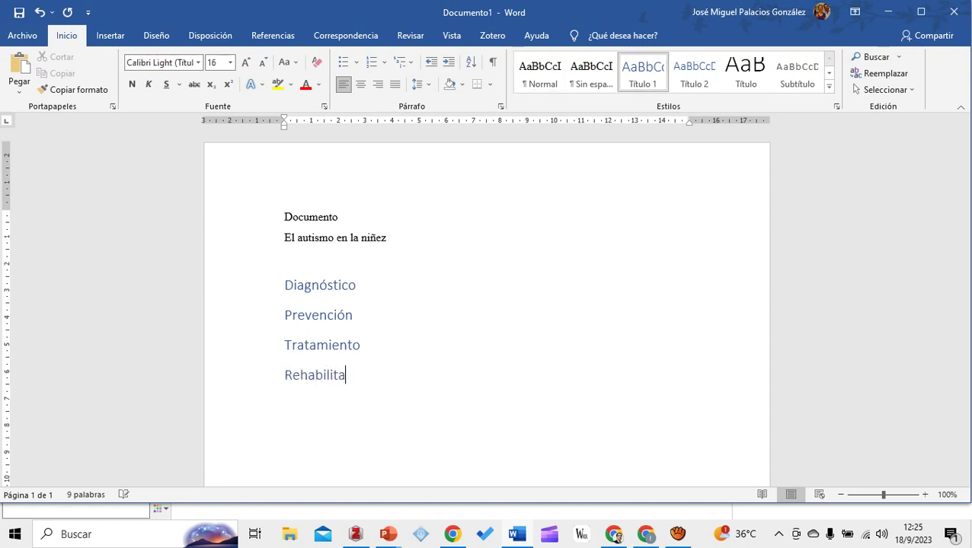
pyautogui.press('BackSpace')
pyautogui.press('BackSpace')
pyautogui.press('BackSpace')
pyautogui.write('ción')
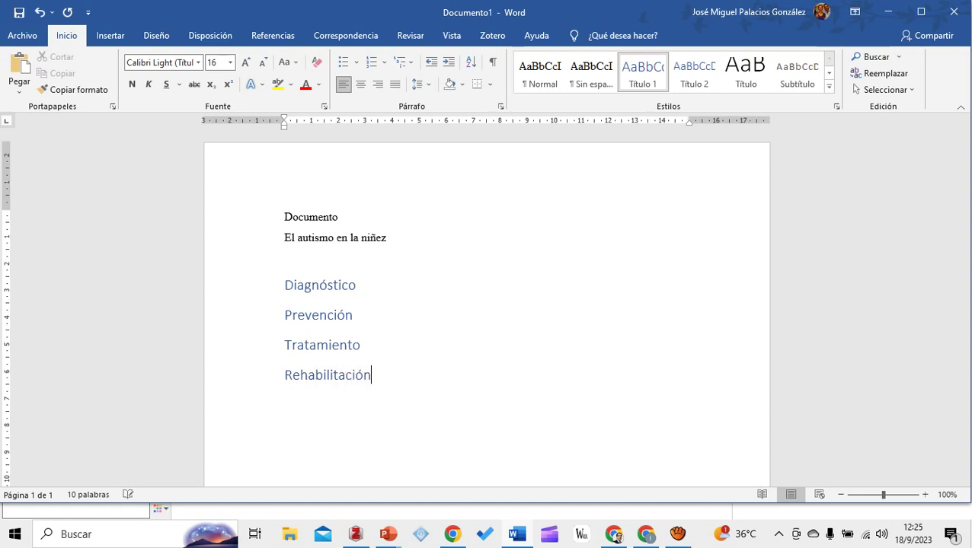
pyautogui.press('Return')
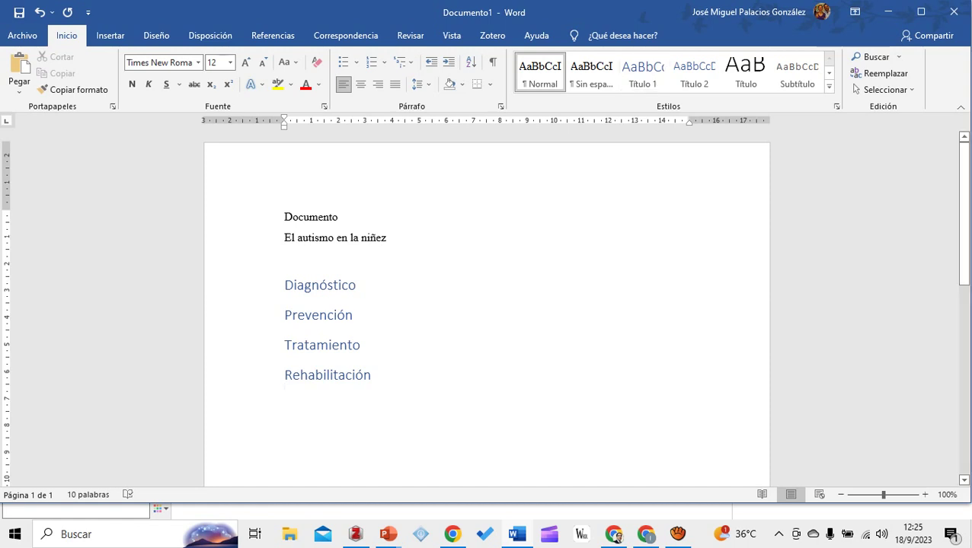
# Add an empty line under the Diagnóstico heading, then switch to Zotero and open the article "El Desarrollo de un Cuestionario para Padres"
pyautogui.click(356, 285)
pyautogui.press('Return')
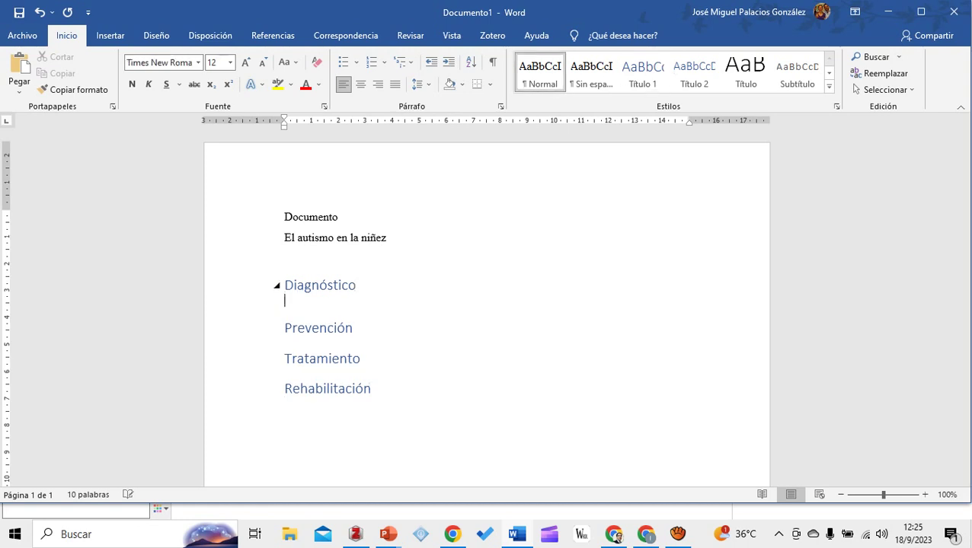
pyautogui.hotkey('alt', 'Tab')
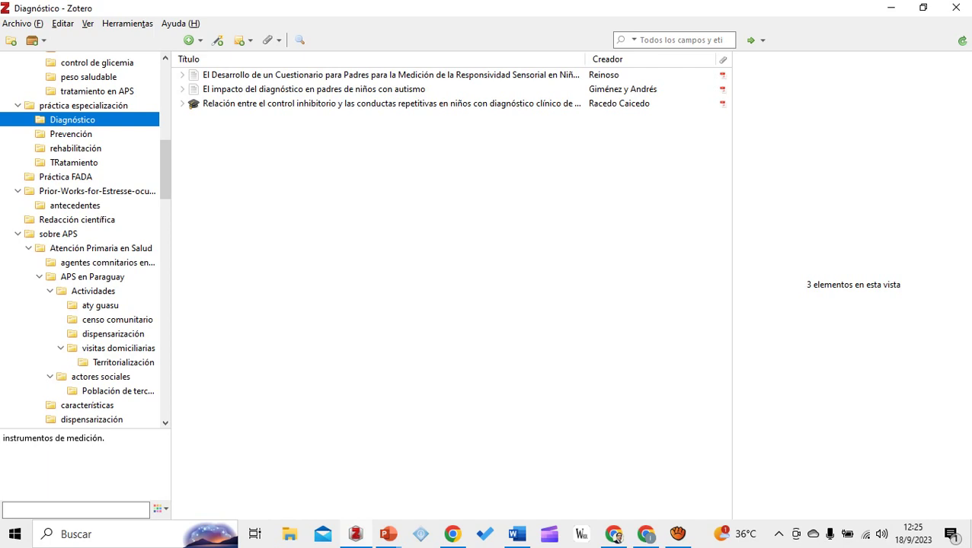
pyautogui.press('Tab')
pyautogui.press('Return')
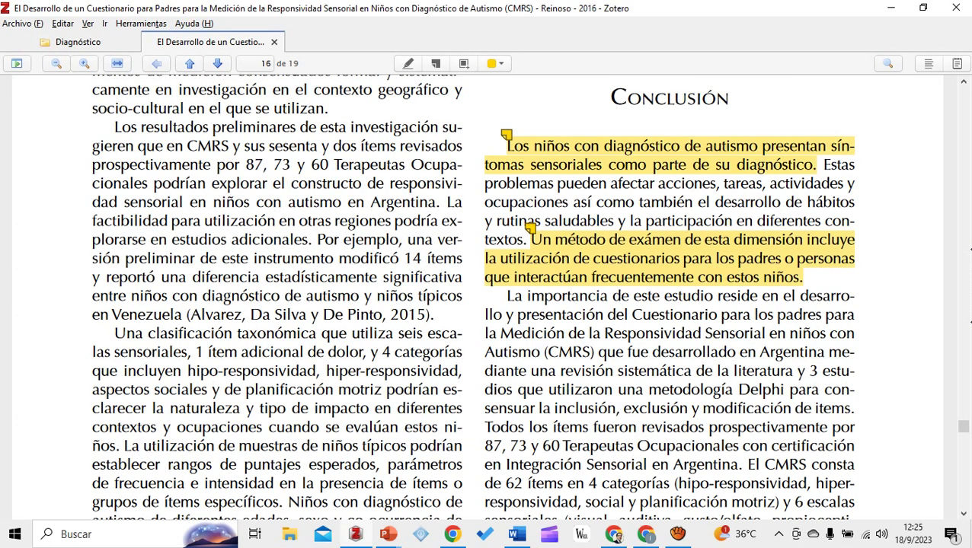
# Copy the comment of the first highlight in the article's Conclusión and paste it under Diagnóstico in the Word document
pyautogui.click(668, 155)
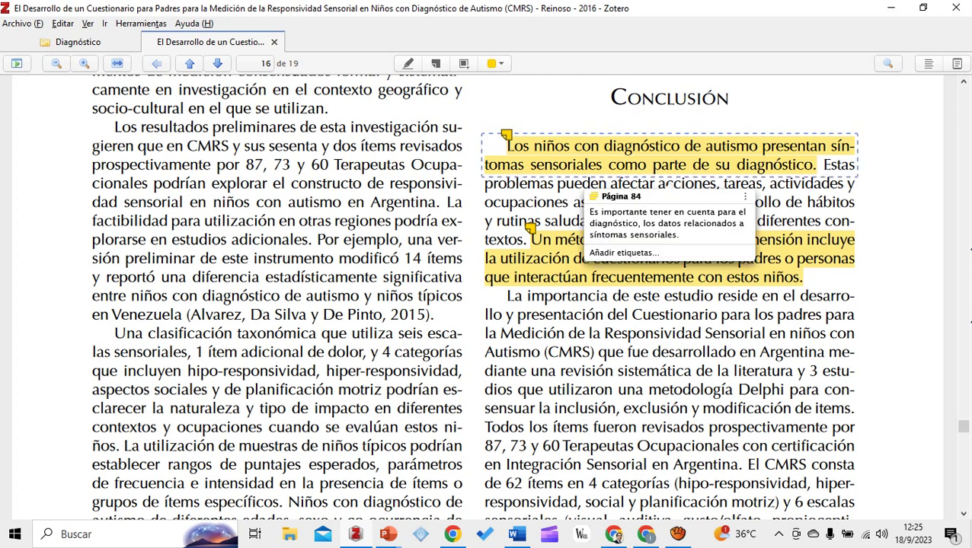
pyautogui.moveTo(679, 235); pyautogui.dragTo(589, 211)
pyautogui.hotkey('ctrl', 'c')
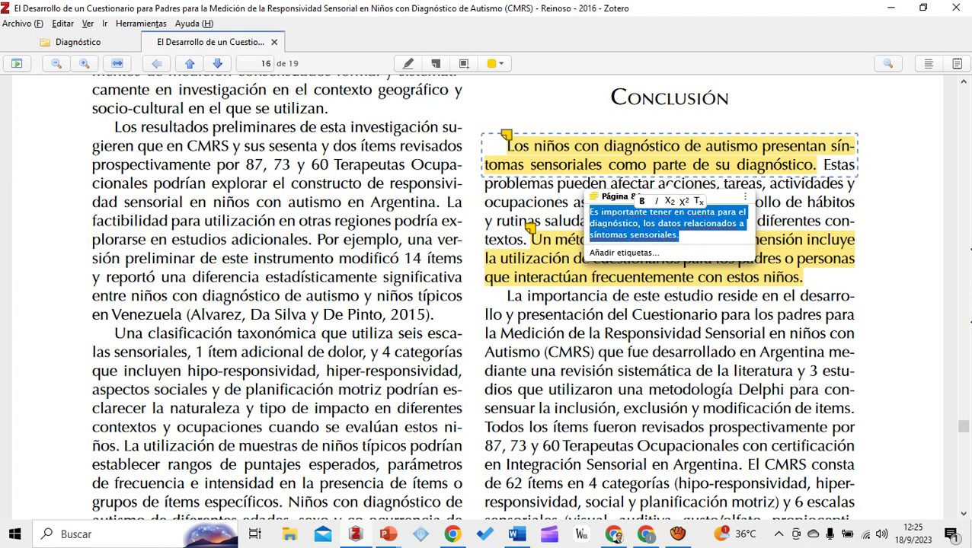
pyautogui.hotkey('alt', 'Tab')
pyautogui.hotkey('ctrl', 'v')
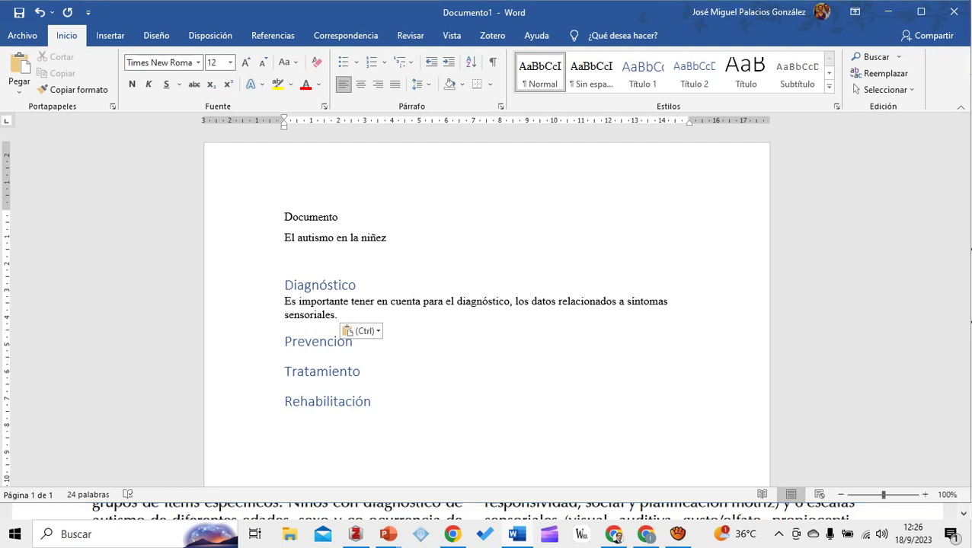
# Switch back to Zotero, open "El impacto del diagnóstico en padres de niños con autismo" and look through pages 27 to 29 for annotations
pyautogui.hotkey('alt', 'Tab')
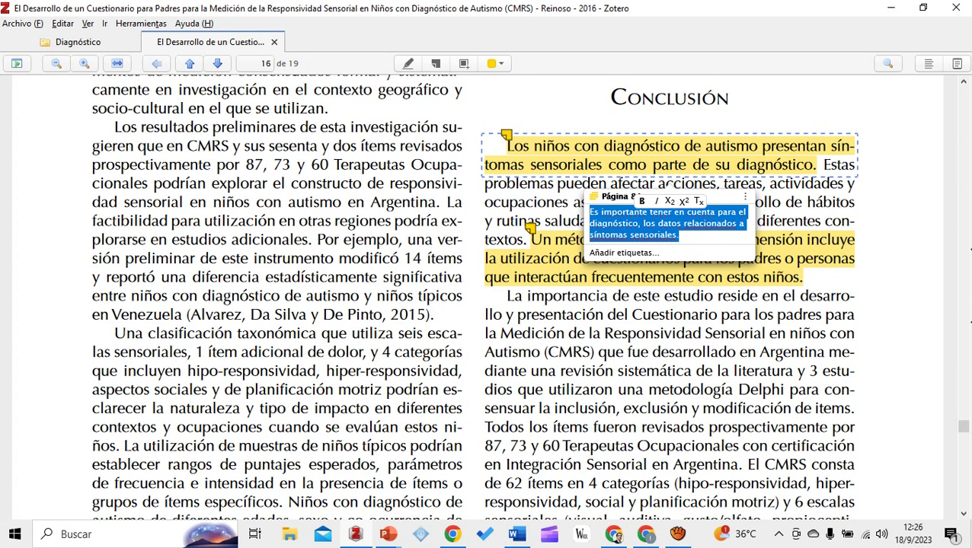
pyautogui.hotkey('ctrl', 'Tab')
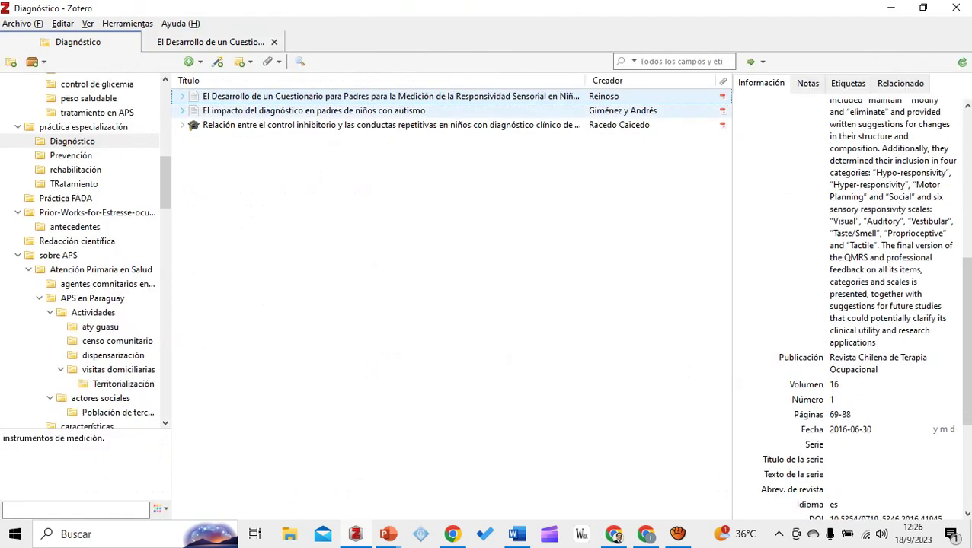
pyautogui.press('Down')
pyautogui.press('Return')
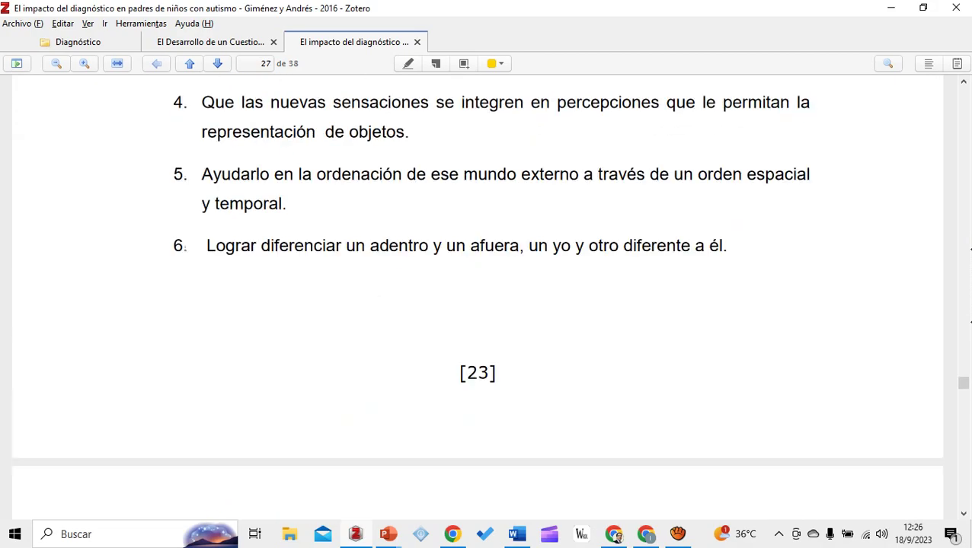
pyautogui.press('pagedown')
pyautogui.press('pagedown')
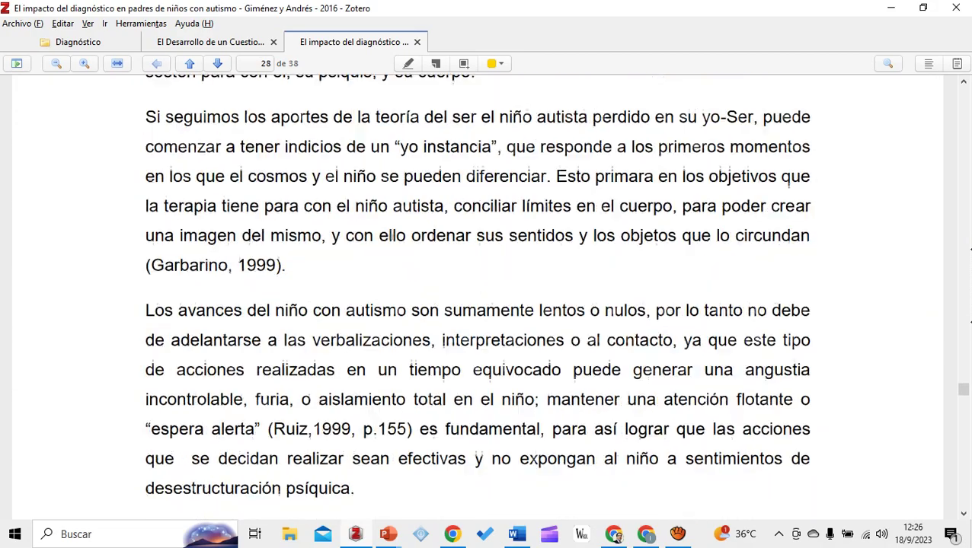
pyautogui.press('pagedown')
pyautogui.press('pagedown')
pyautogui.press('pagedown')
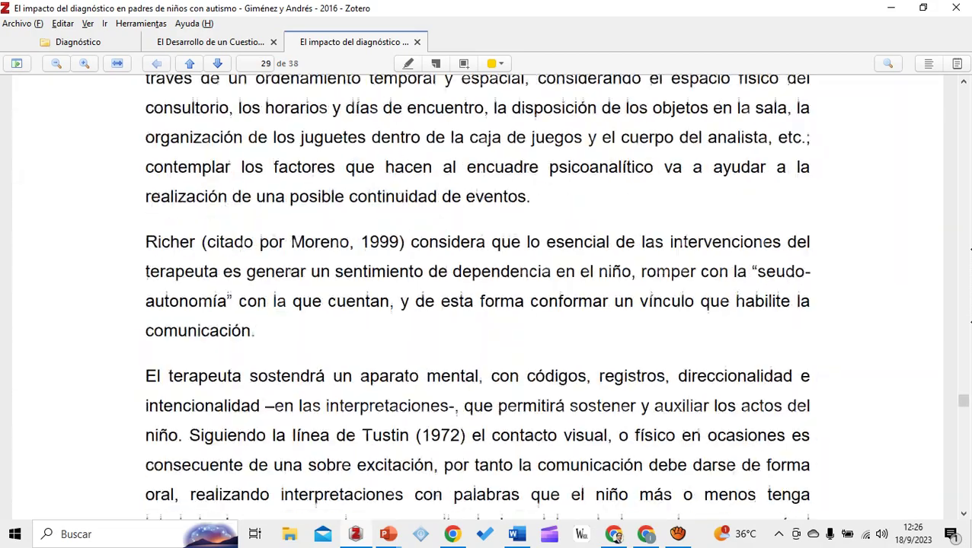
# Open the article "Relación entre el control inhibitorio y las conductas repetitivas" and look through pages 57 to 59 around its Conclusiones
pyautogui.hotkey('ctrl', 'Tab')
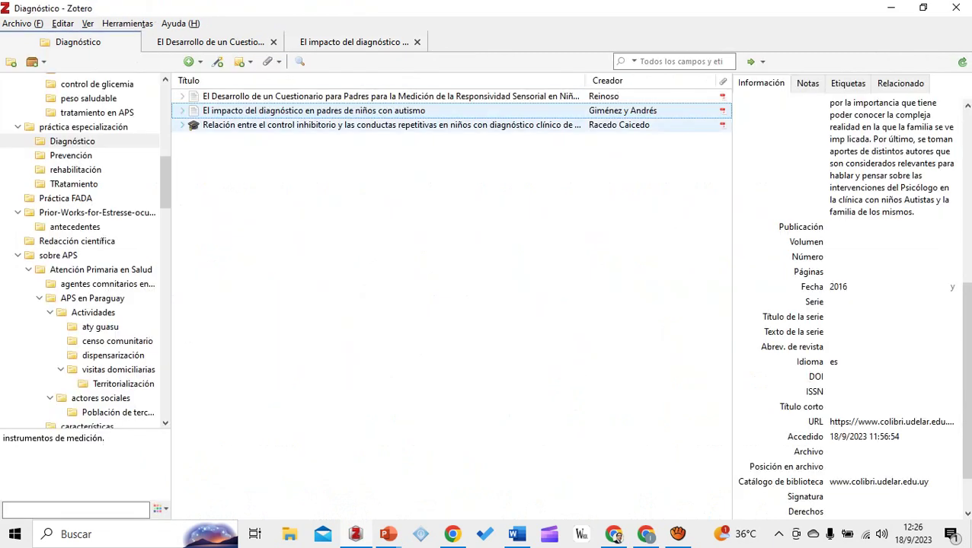
pyautogui.click(380, 125)
pyautogui.press('Return')
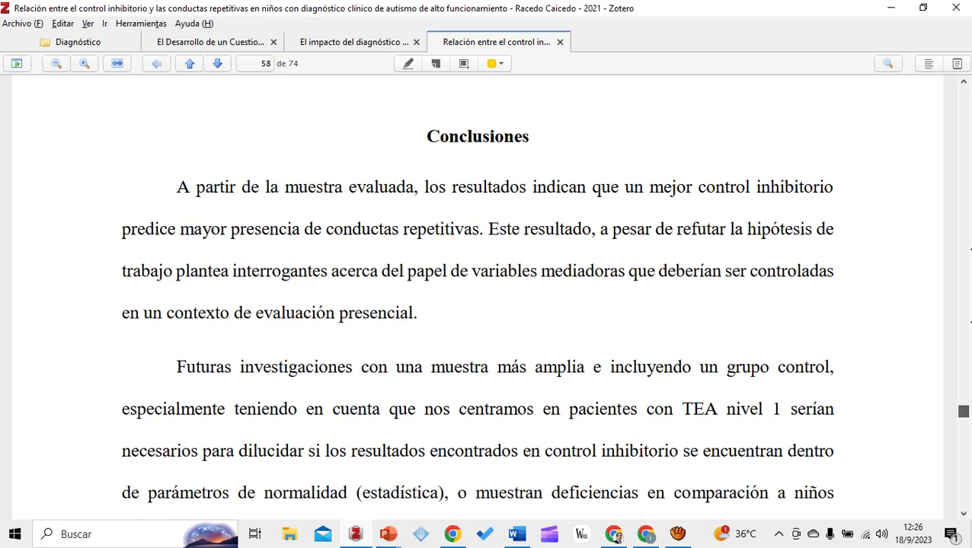
pyautogui.scroll(10, 477, 297)
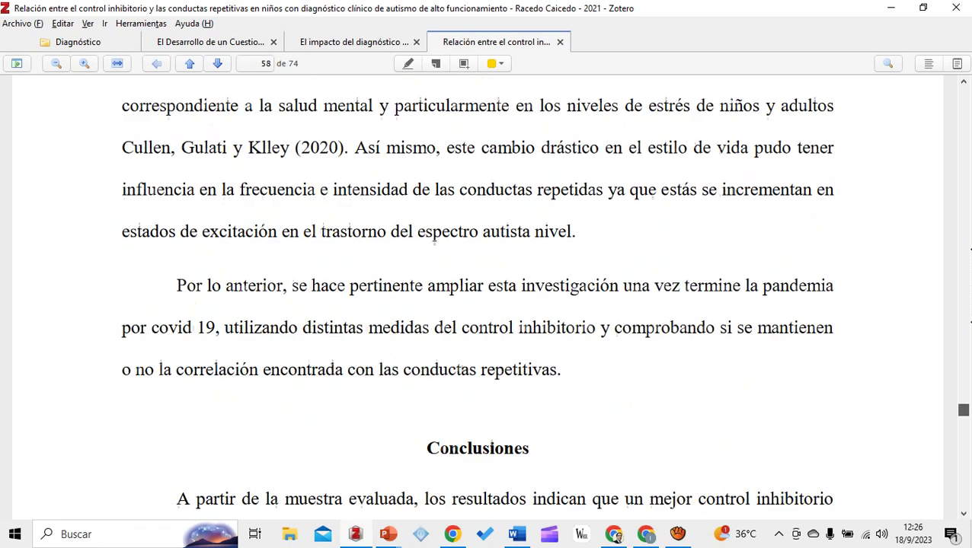
pyautogui.scroll(-10, 477, 297)
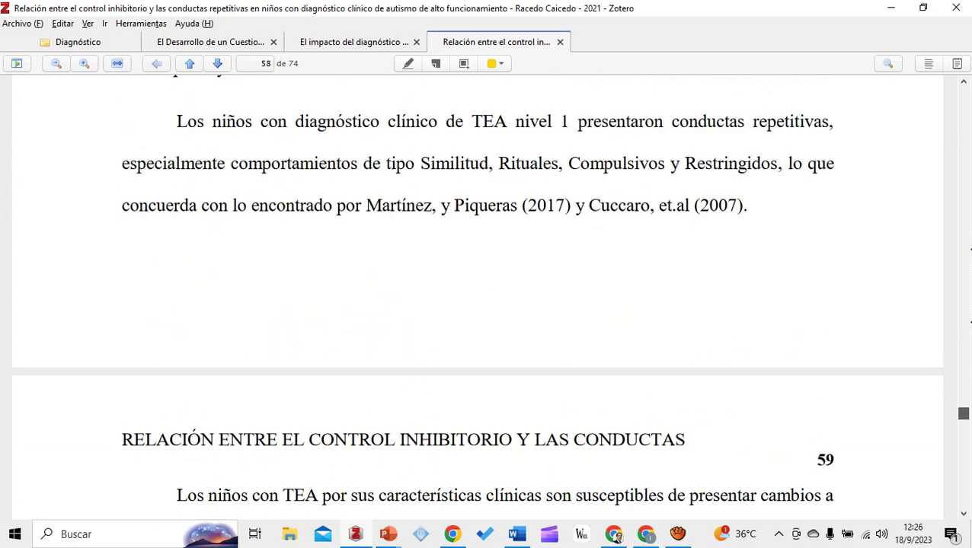
pyautogui.scroll(10, 478, 297)
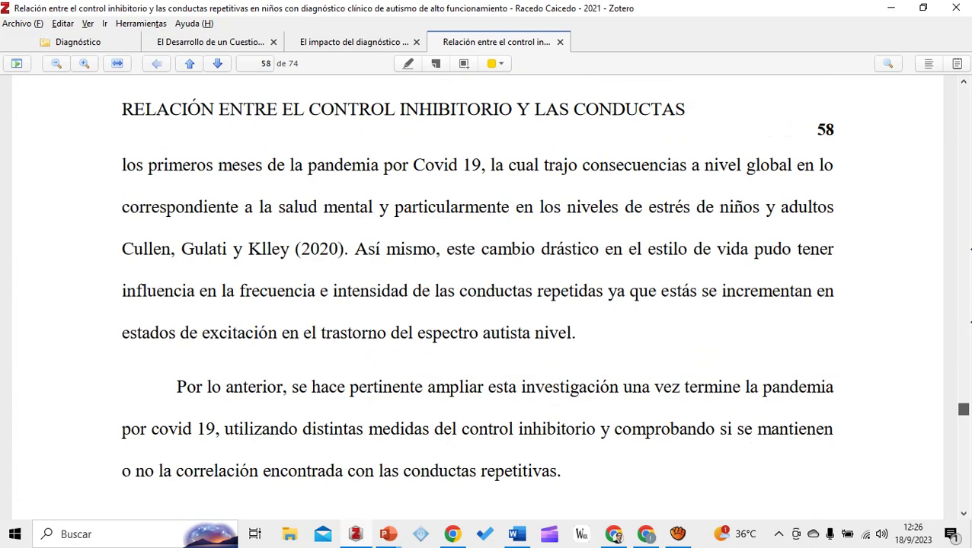
pyautogui.scroll(-15, 478, 297)
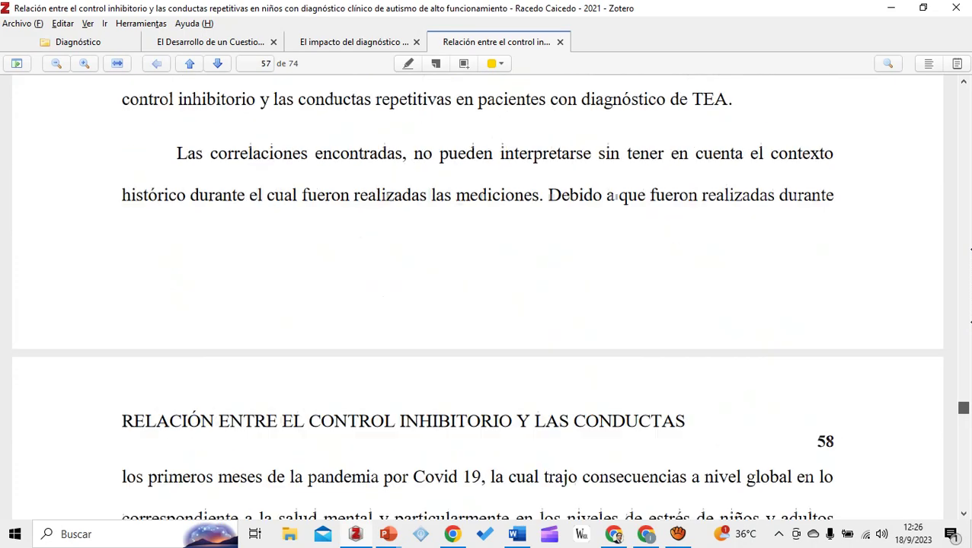
pyautogui.scroll(-10, 458, 243)
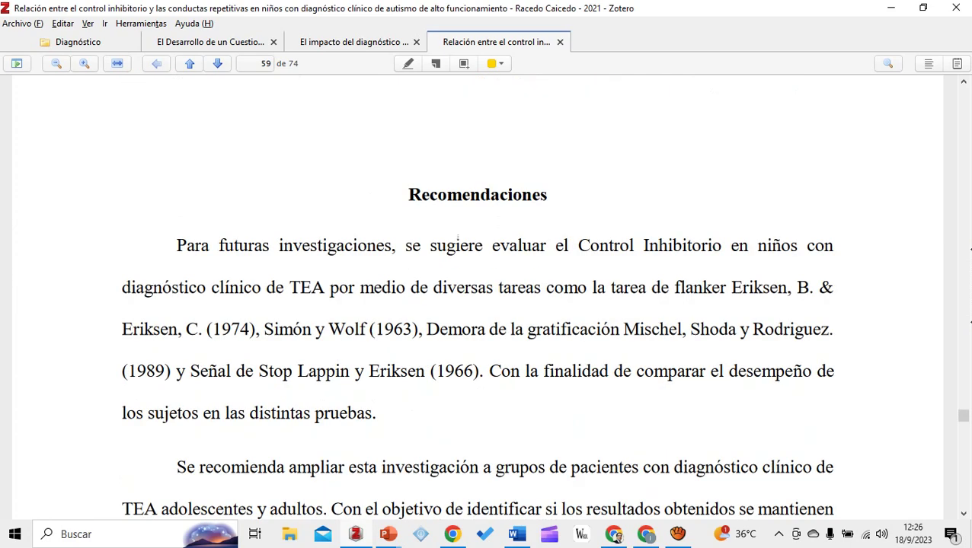
pyautogui.scroll(-2, 458, 242)
pyautogui.scroll(15, 477, 297)
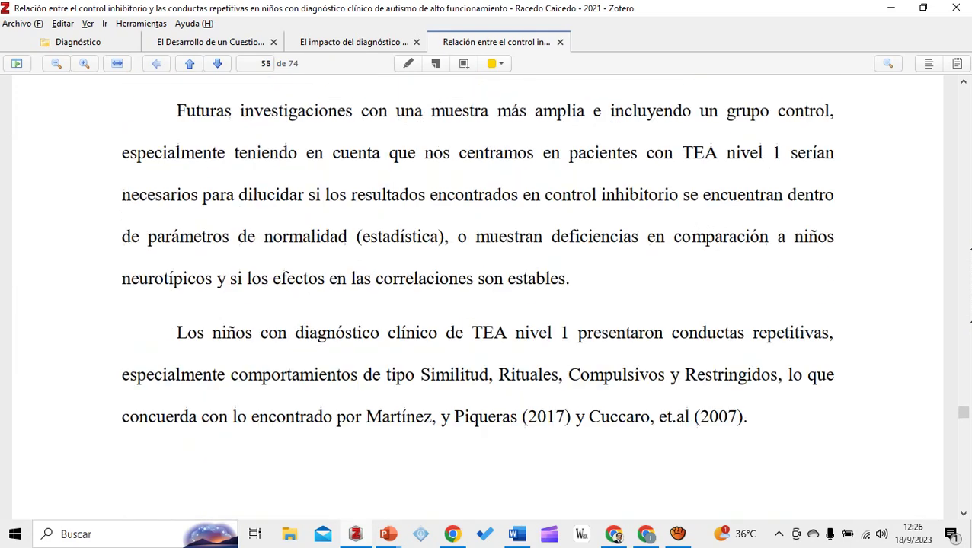
pyautogui.scroll(2, 477, 297)
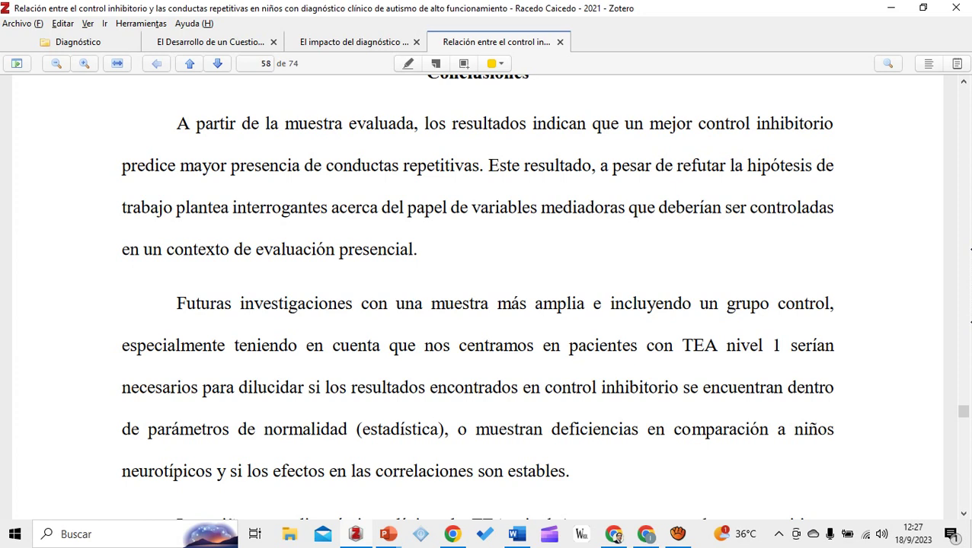
# Highlight in yellow "un mejor control inhibitorio predice mayor presencia de conductas repetitivas." in the first Conclusiones paragraph on page 58
pyautogui.moveTo(645, 122); pyautogui.dragTo(478, 164)
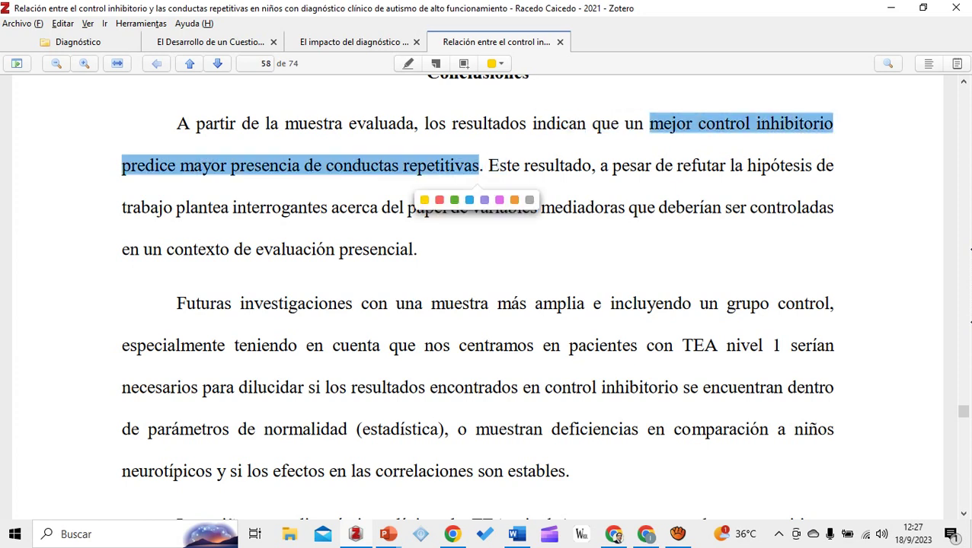
pyautogui.moveTo(623, 122); pyautogui.dragTo(483, 165)
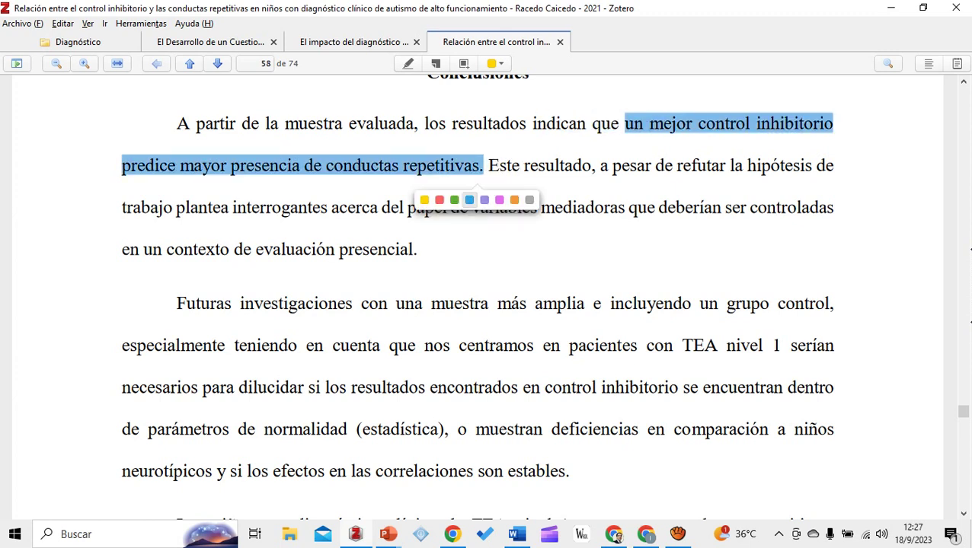
pyautogui.click(424, 200)
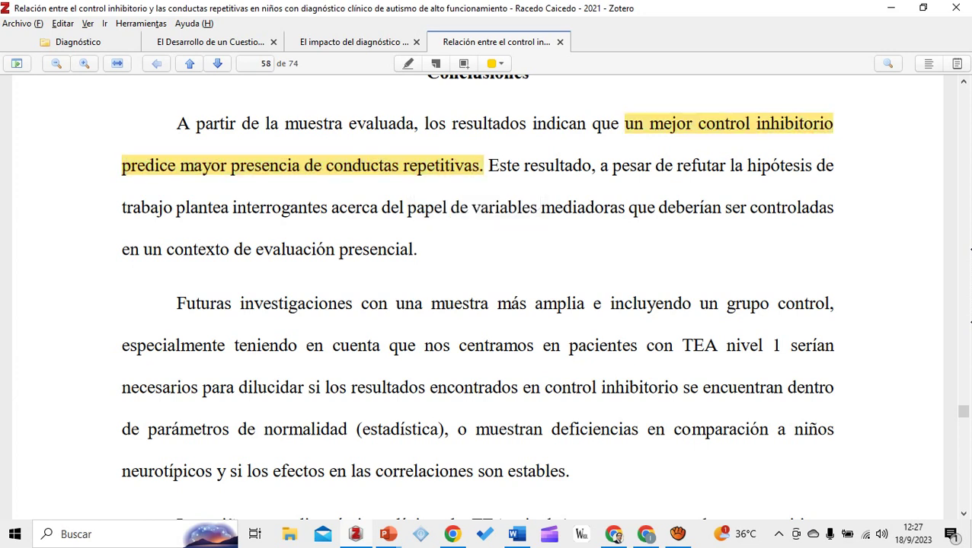
# Add the comment "TRabajando en el control inhibitorio del comportamiento, se incide en la disminución de conductas repetitivas" to the new highlight
pyautogui.write('TR')
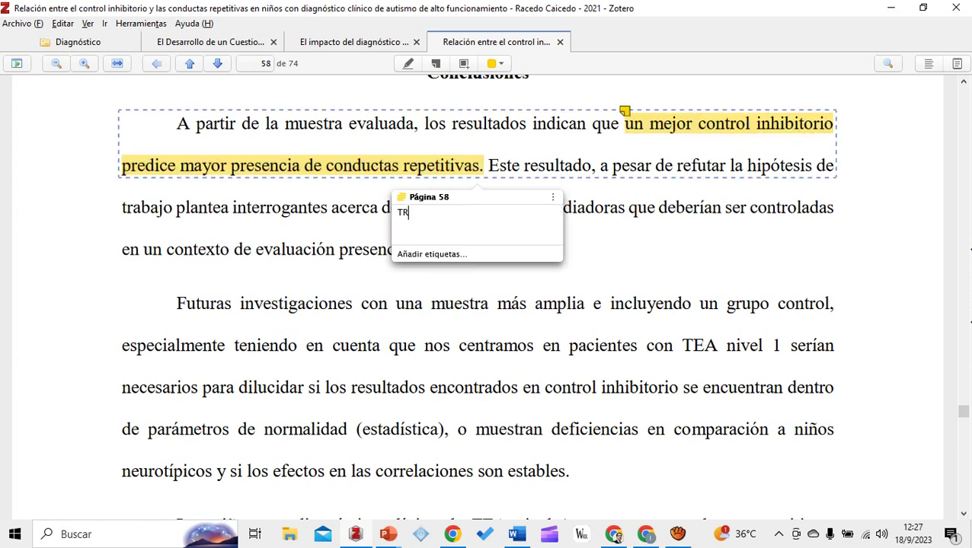
pyautogui.write('abajando en el control')
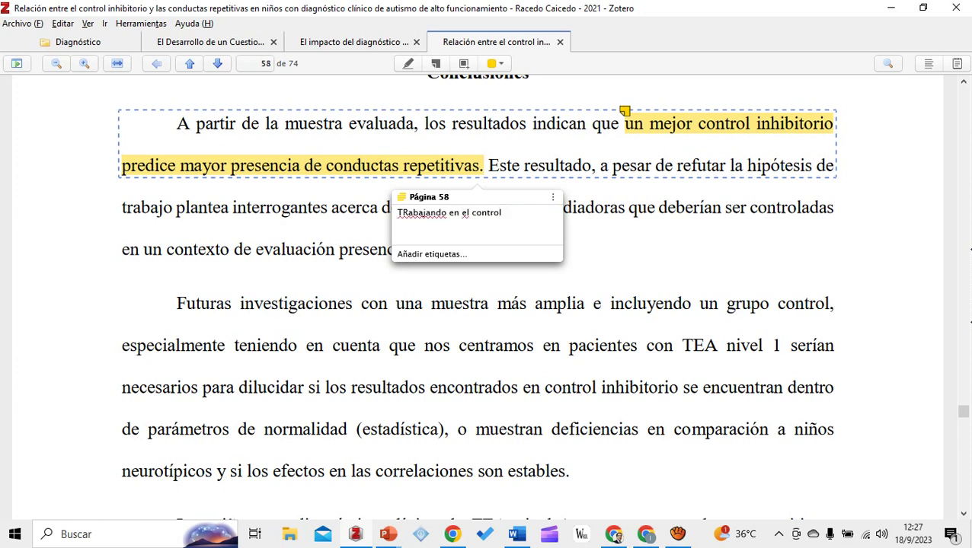
pyautogui.write(' inhibitorio del co')
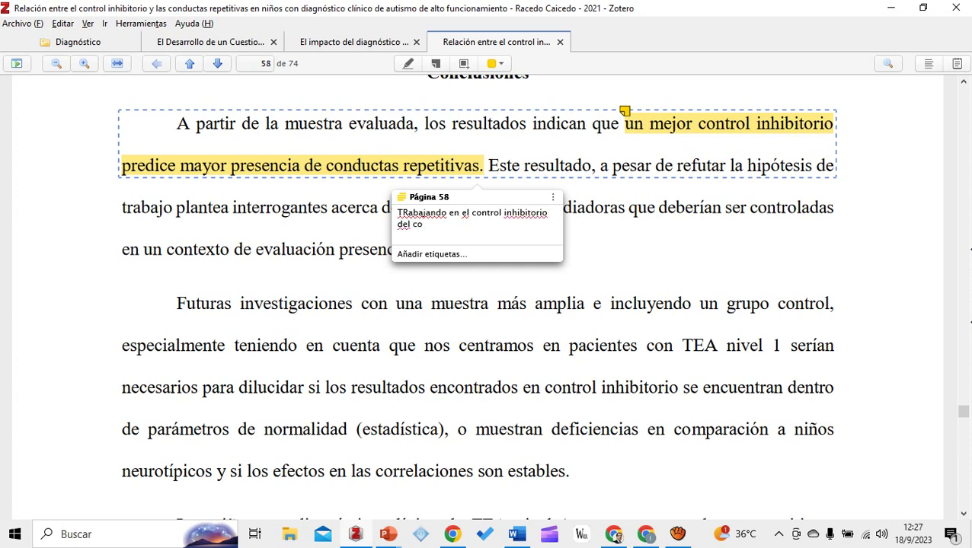
pyautogui.write('mportamiento, se incide')
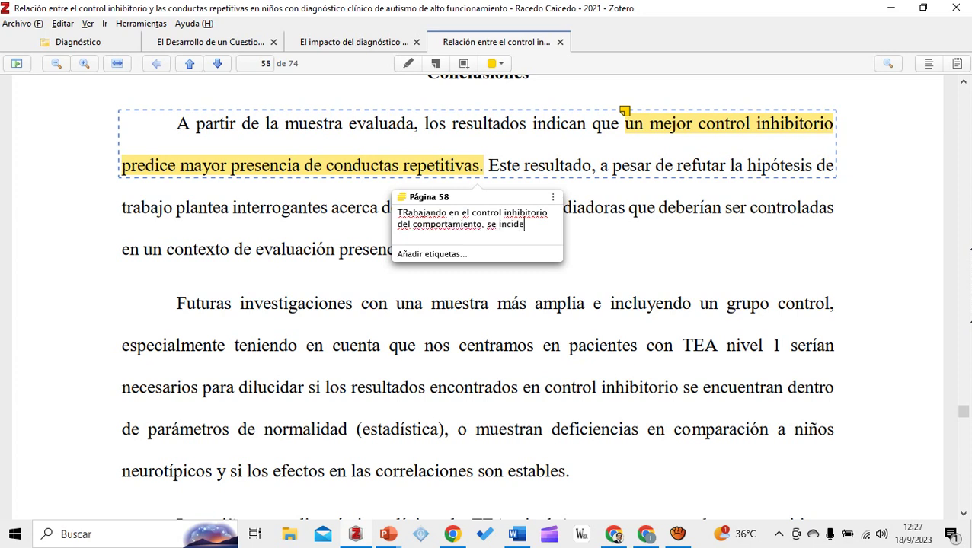
pyautogui.write(' en la disminución de con')
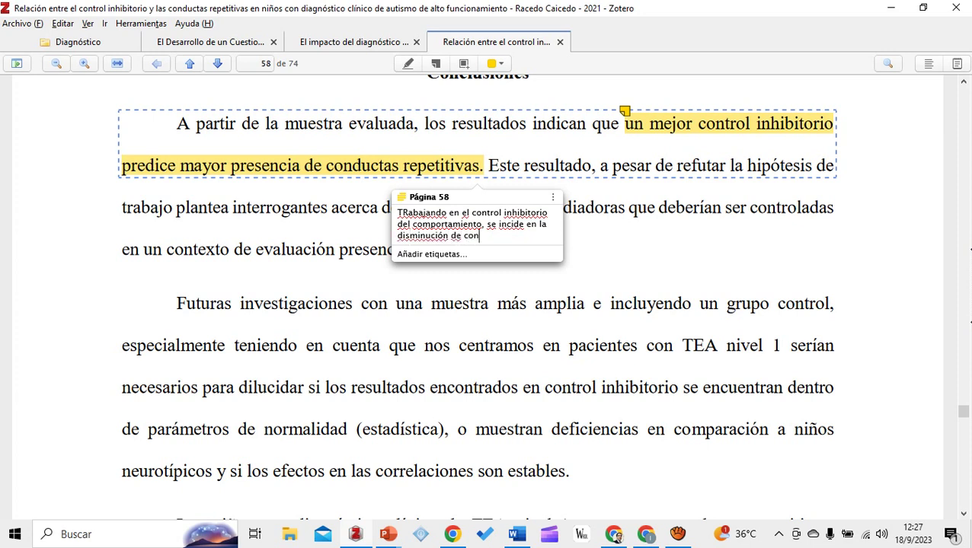
pyautogui.write('ductas repetitivas')
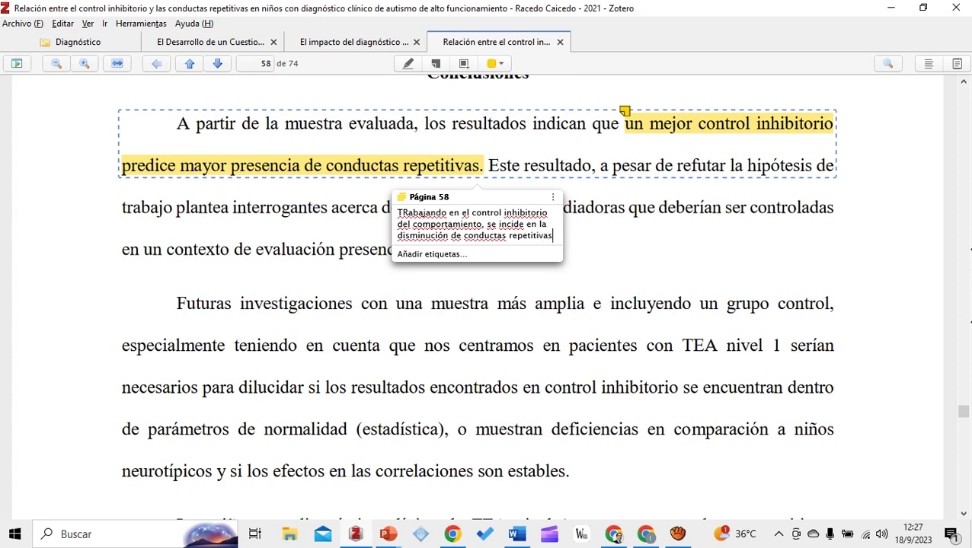
pyautogui.press('Escape')
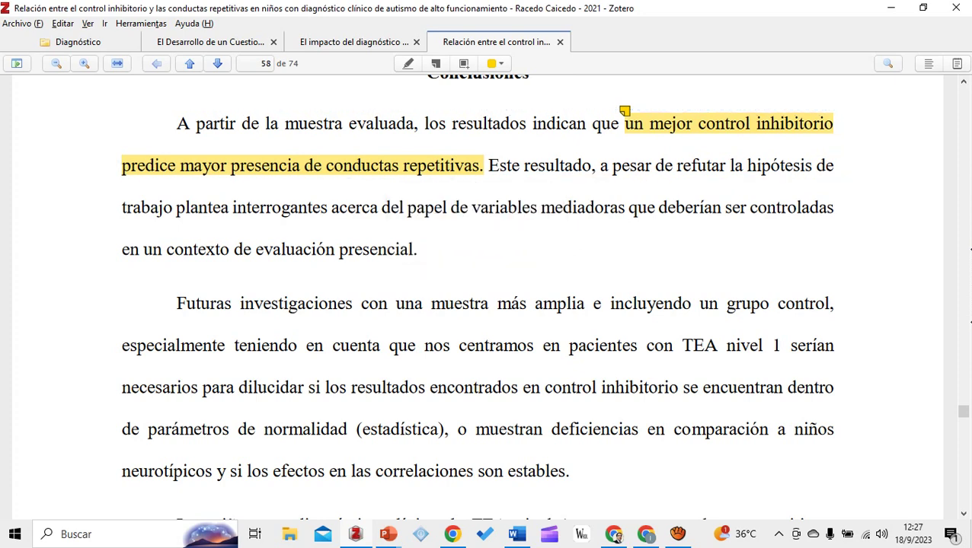
# Revisit the first commented article, then select "El Desarrollo de un Cuestionario para Padres" in the Diagnóstico collection to check its author
pyautogui.hotkey('ctrl', 'shift', 'Tab')
pyautogui.hotkey('ctrl', 'shift', 'Tab')
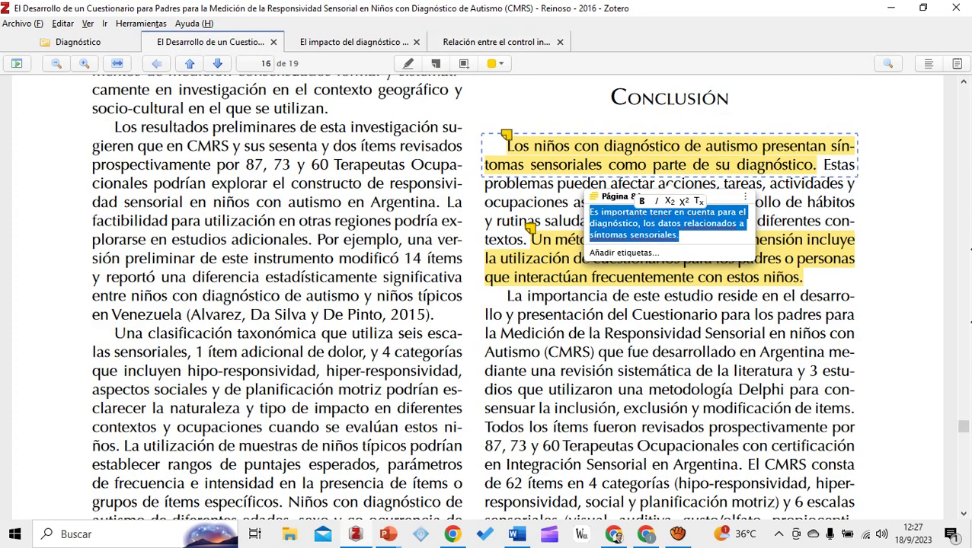
pyautogui.scroll(1, 472, 297)
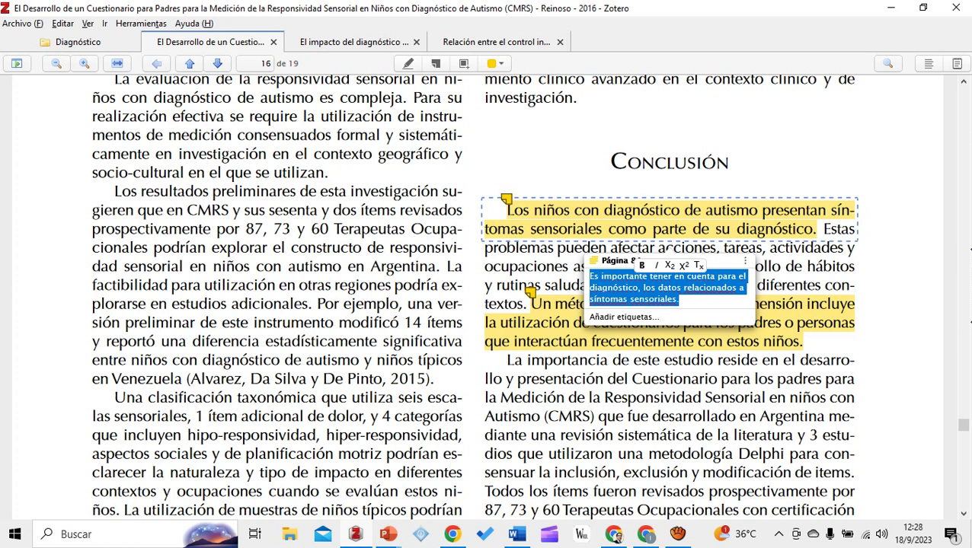
pyautogui.hotkey('ctrl', 'shift', 'Tab')
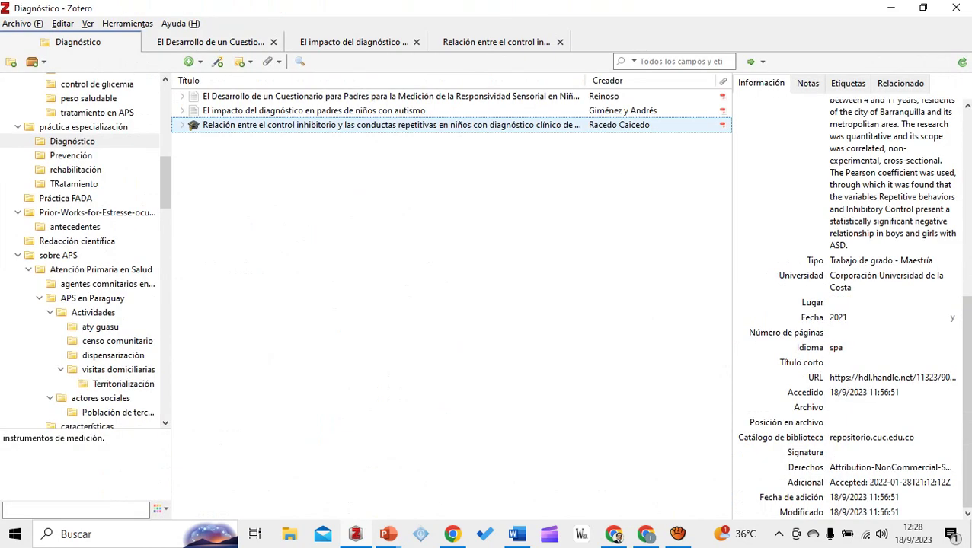
pyautogui.hotkey('shift', 'Down')
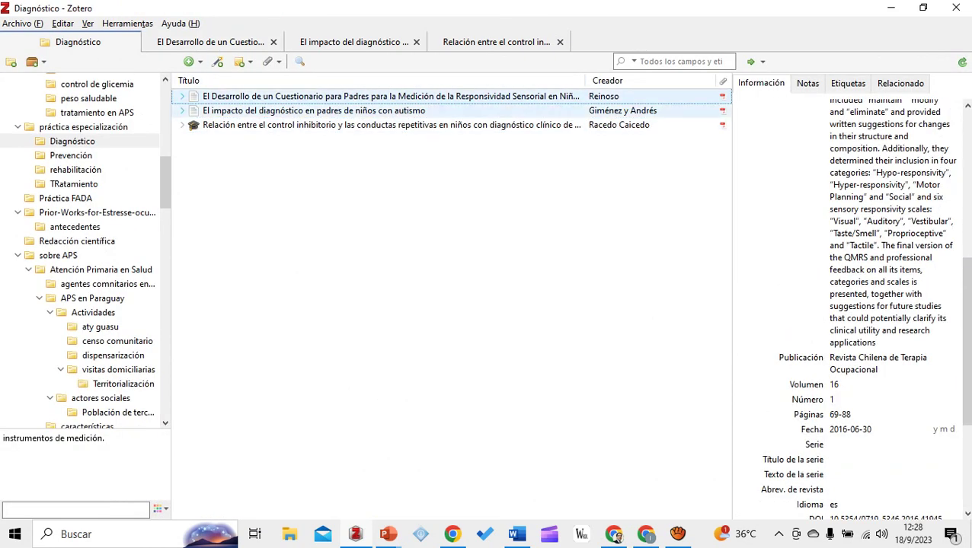
pyautogui.hotkey('shift', 'Up')
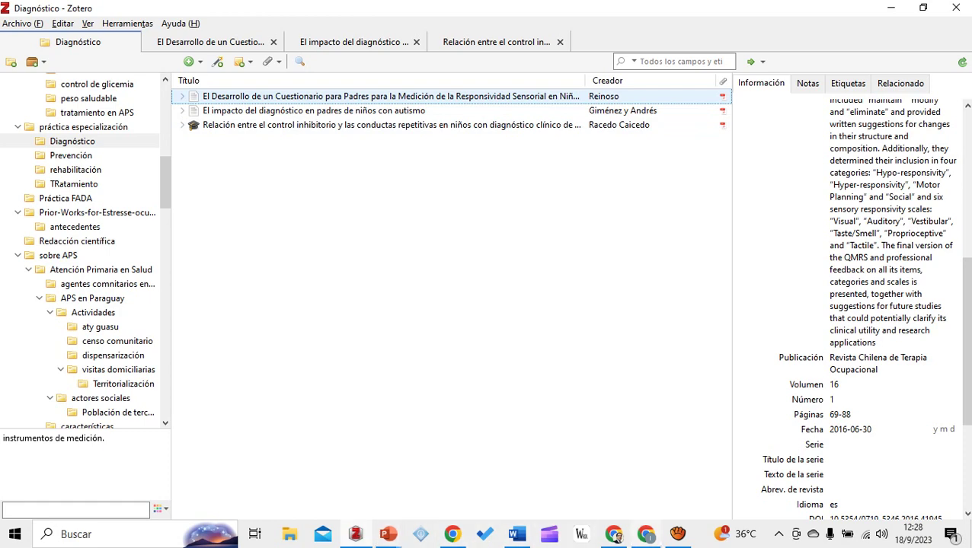
# Switch to Word and start a Zotero citation before the final period of the Diagnóstico sentence, accepting the Vancouver style and Español (España)
pyautogui.hotkey('alt', 'Tab')
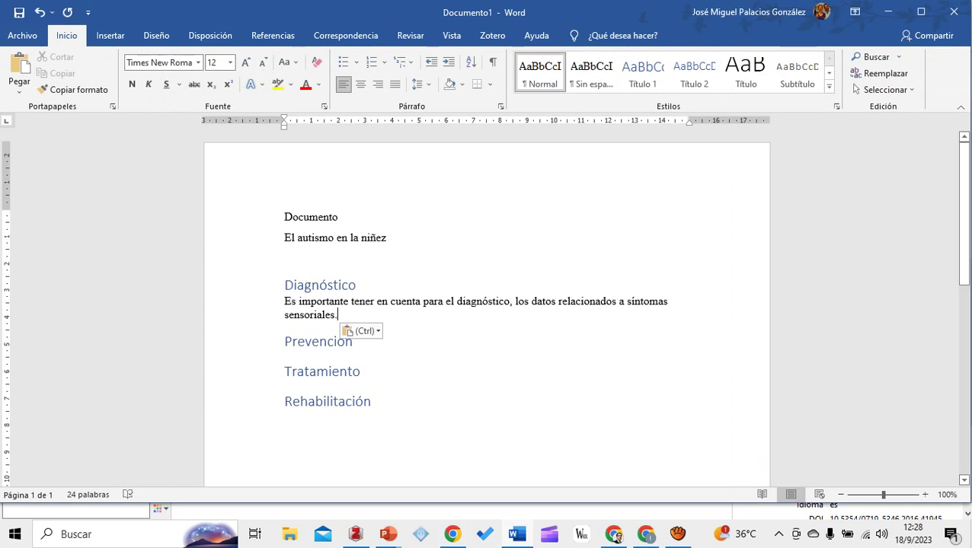
pyautogui.press('Left')
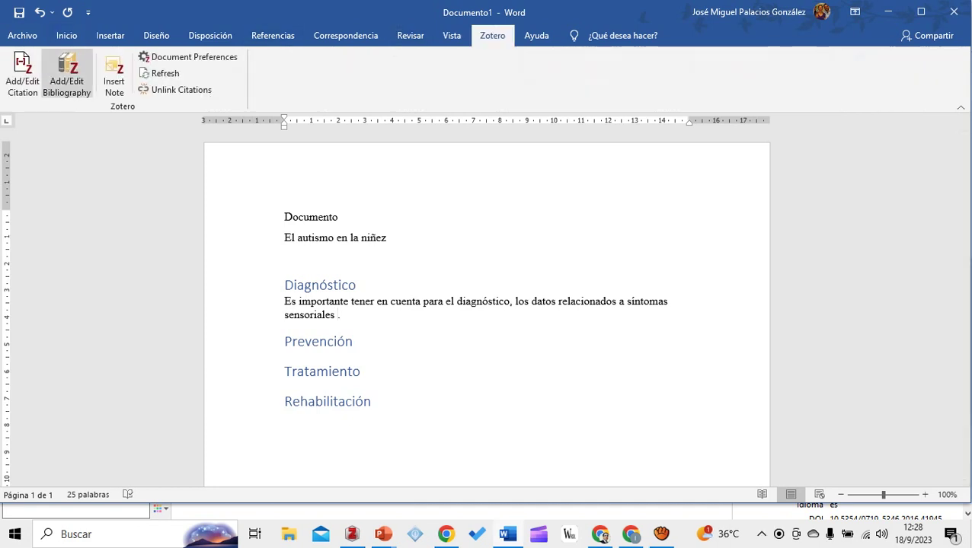
pyautogui.click(21, 73)
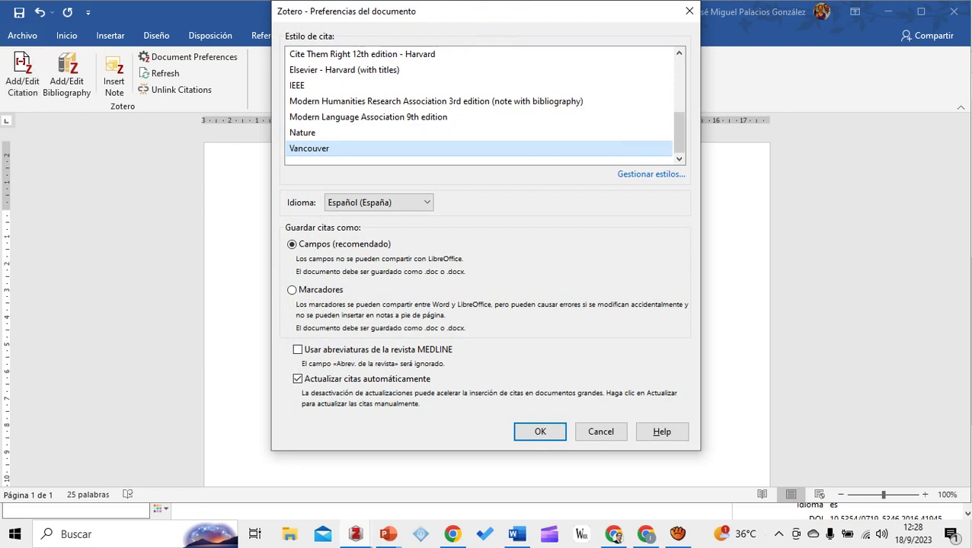
pyautogui.moveTo(678, 133)
pyautogui.mouseDown()
pyautogui.moveTo(678, 73)
pyautogui.moveTo(678, 132)
pyautogui.mouseUp()
pyautogui.click(540, 432)
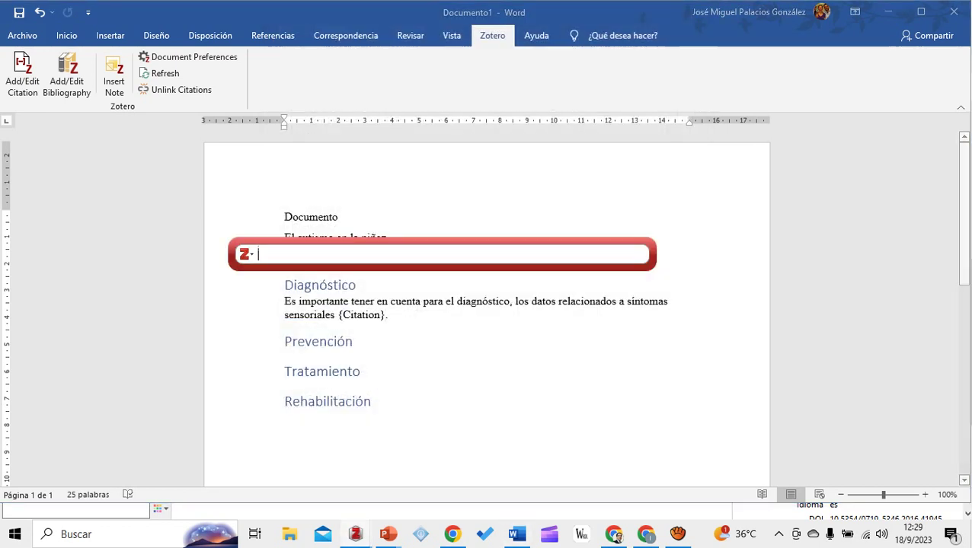
# Find "El Desarrollo de un Cuestionario para Padres" by its author's surname, insert it as the citation and place the cursor after the citation
pyautogui.write('reinoso')
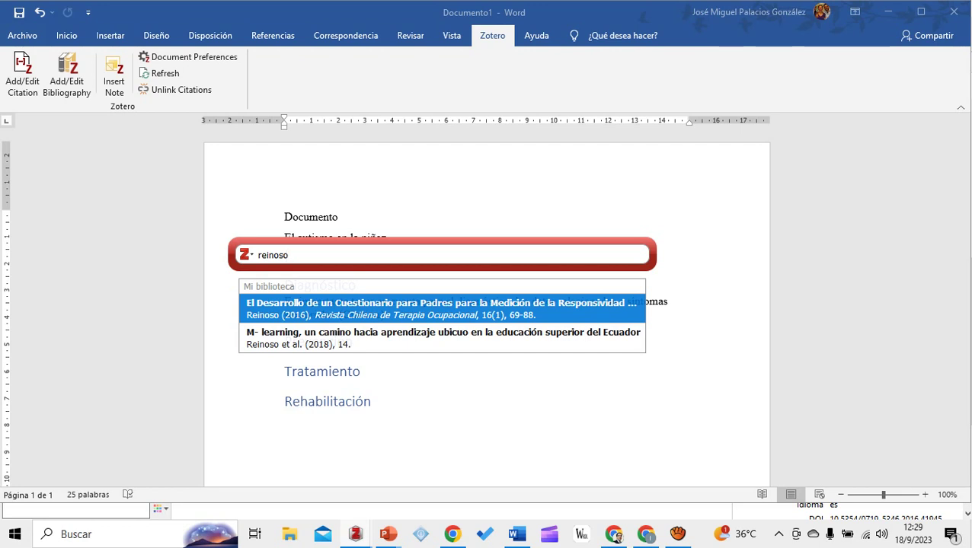
pyautogui.press('Return')
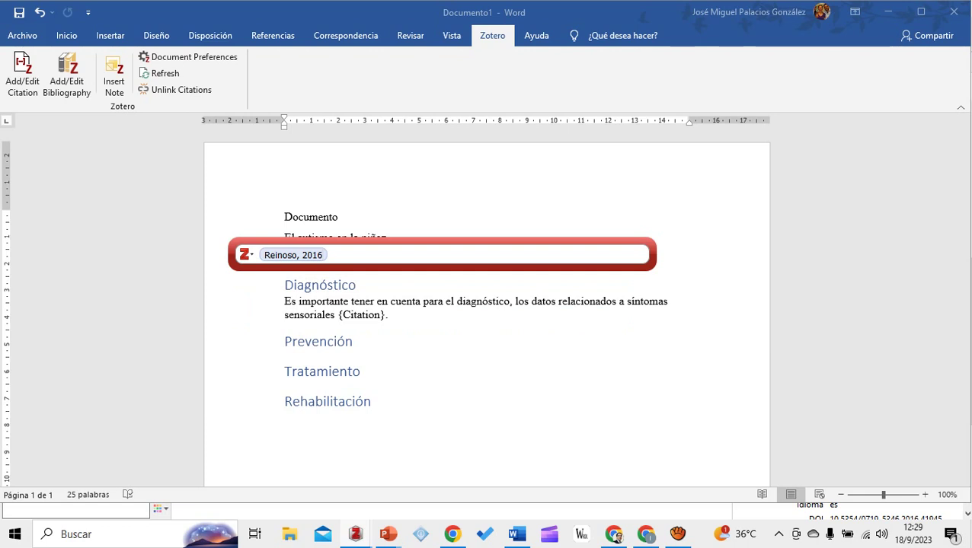
pyautogui.press('Return')
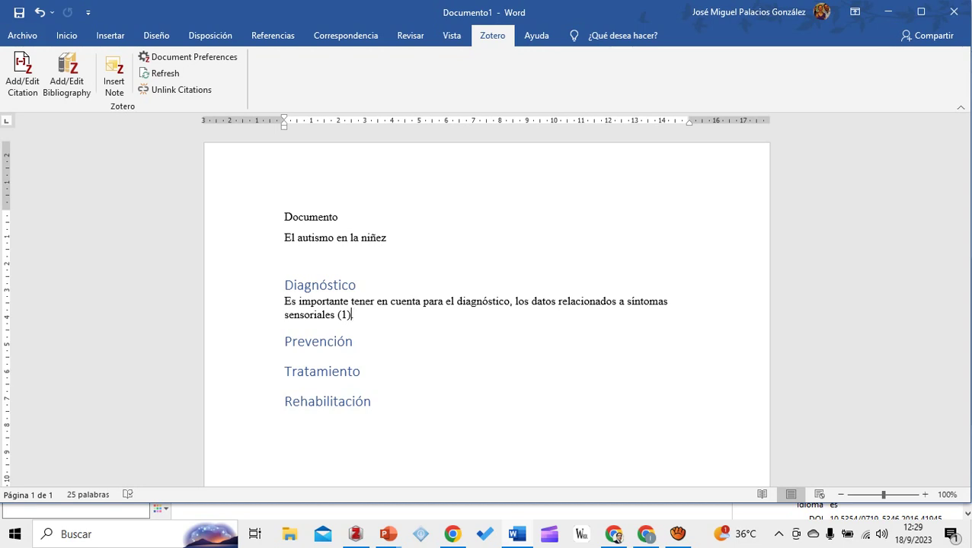
pyautogui.click(350, 313)
pyautogui.click(341, 314)
pyautogui.click(353, 313)
# Switch to Zotero and copy the whole comment of the yellow highlight on page 58 of "Relación entre el control inhibitorio"
pyautogui.hotkey('alt', 'Tab')
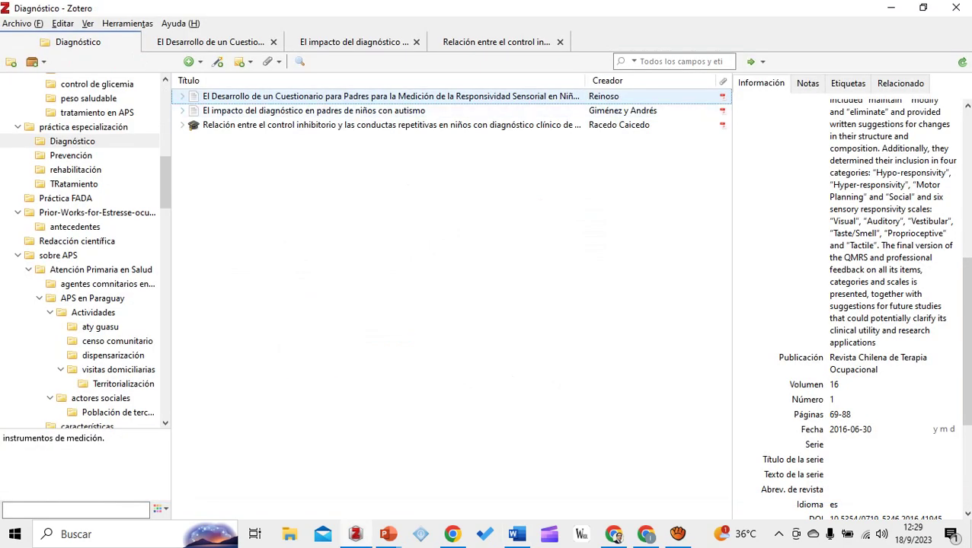
pyautogui.hotkey('ctrl', 'shift', 'Tab')
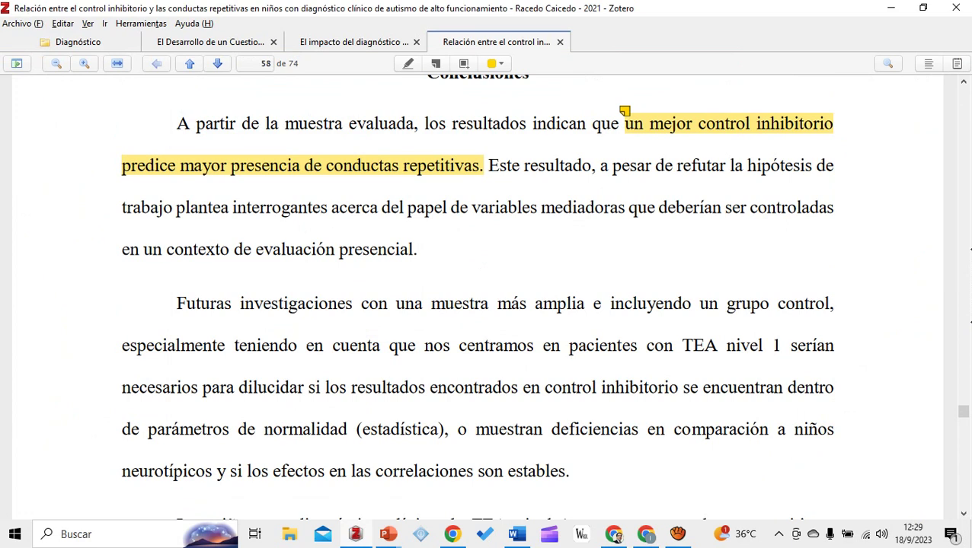
pyautogui.click(365, 165)
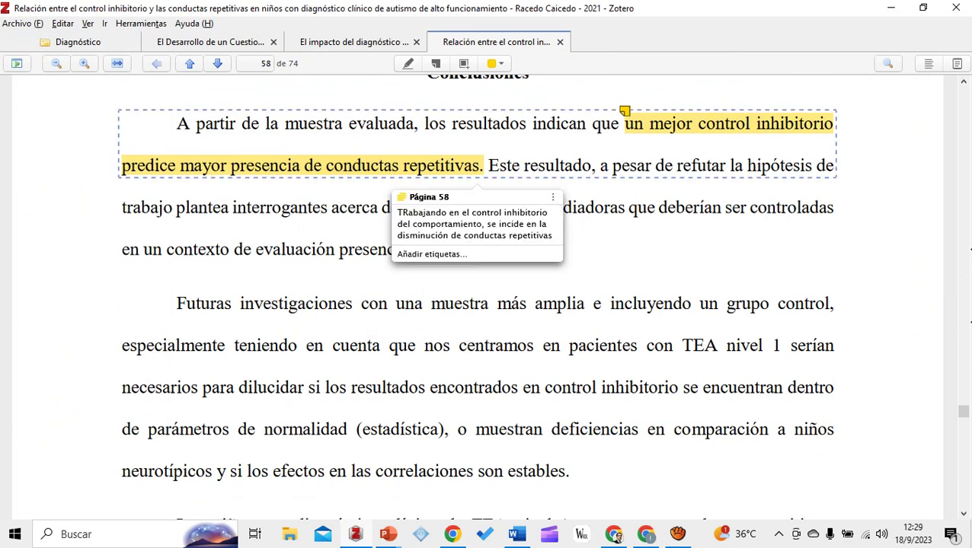
pyautogui.hotkey('ctrl', 'a')
pyautogui.hotkey('ctrl', 'c')
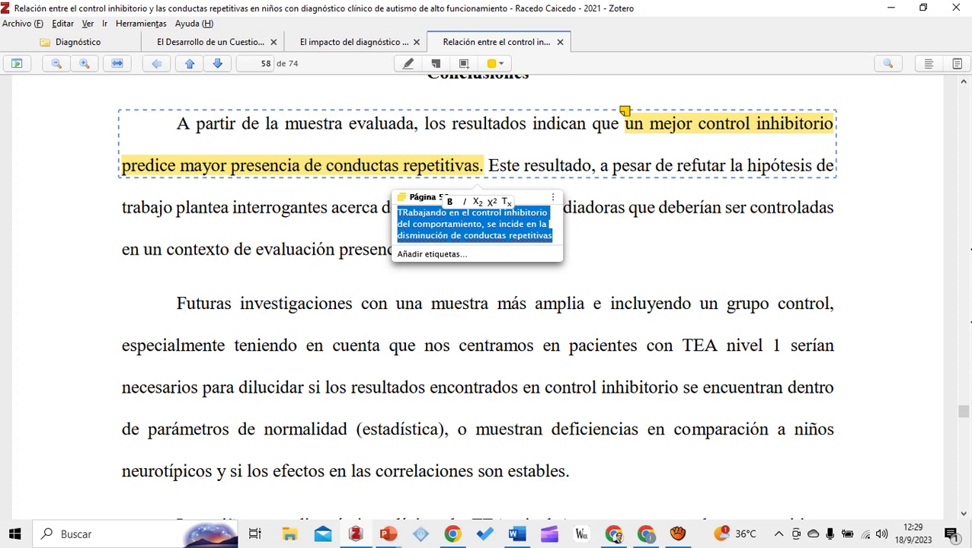
# Select "Relación entre el control inhibitorio" in the Diagnóstico collection to check its author, then paste the copied comment after the first citation in Word
pyautogui.hotkey('ctrl', 'Tab')
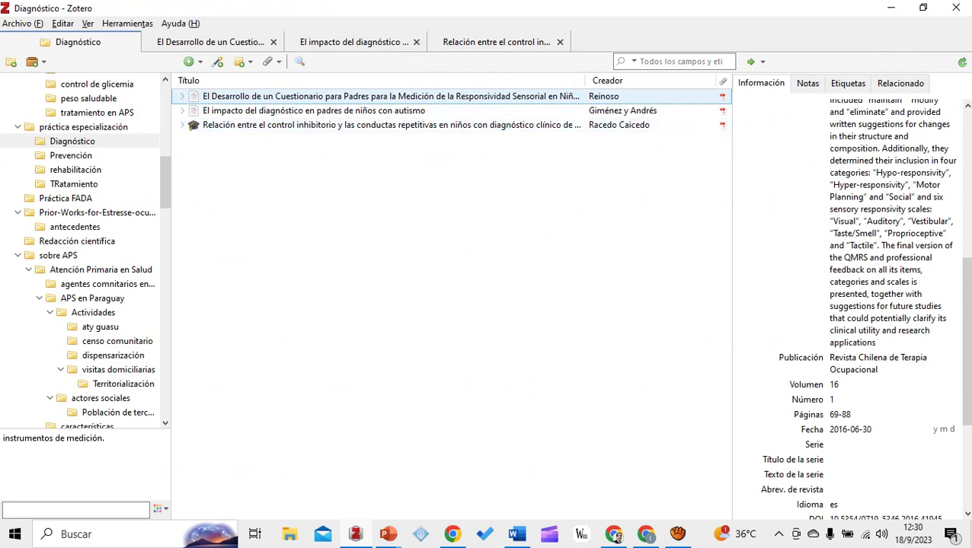
pyautogui.press('Down')
pyautogui.press('Down')
pyautogui.hotkey('alt', 'Tab')
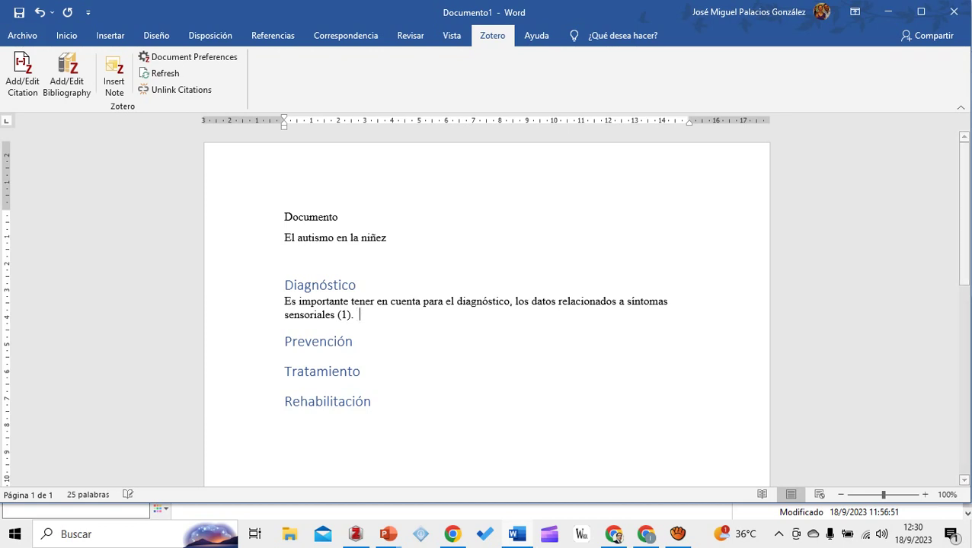
pyautogui.hotkey('ctrl', 'v')
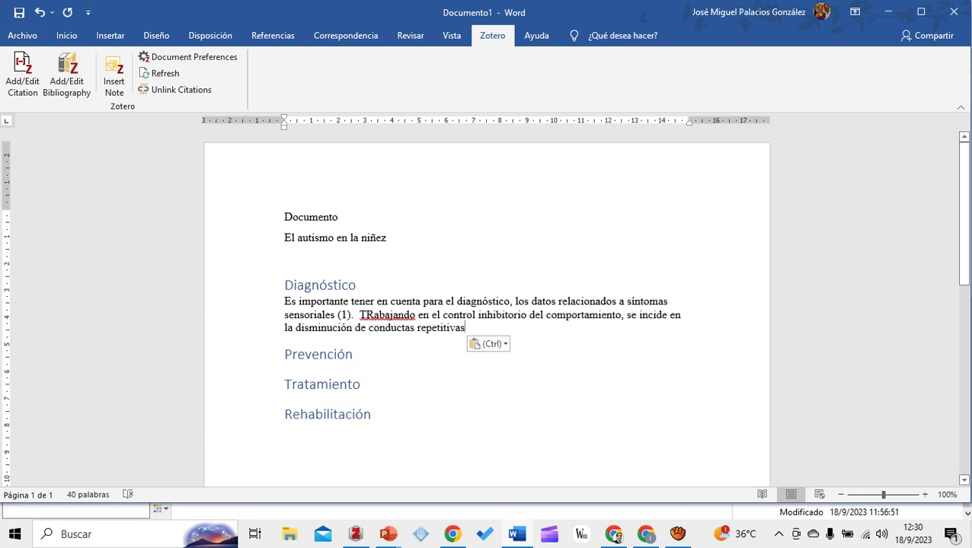
pyautogui.press('Escape')
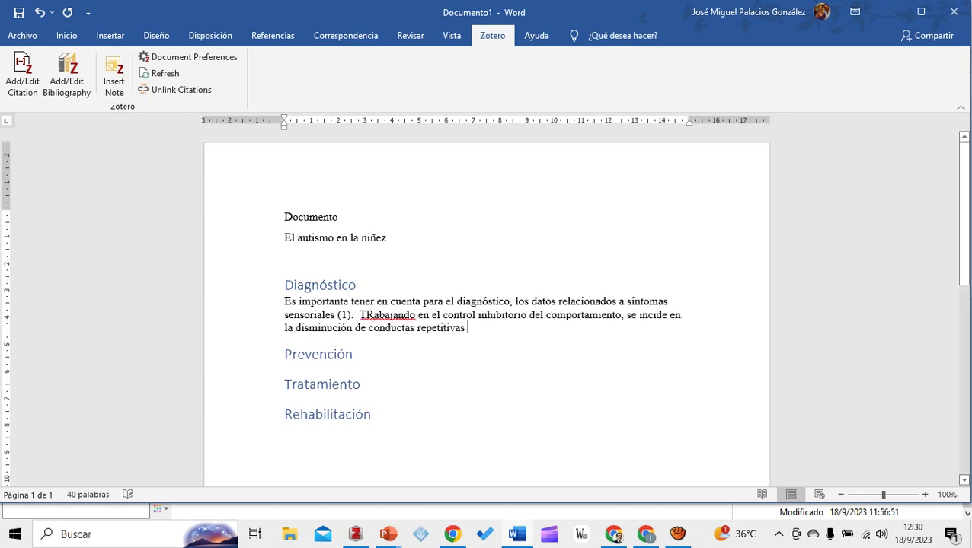
# Insert a Zotero citation for "Relación entre el control inhibitorio" at the end of the pasted sentence, finding it by its author's surname
pyautogui.click(22, 74)
pyautogui.write('racedo')
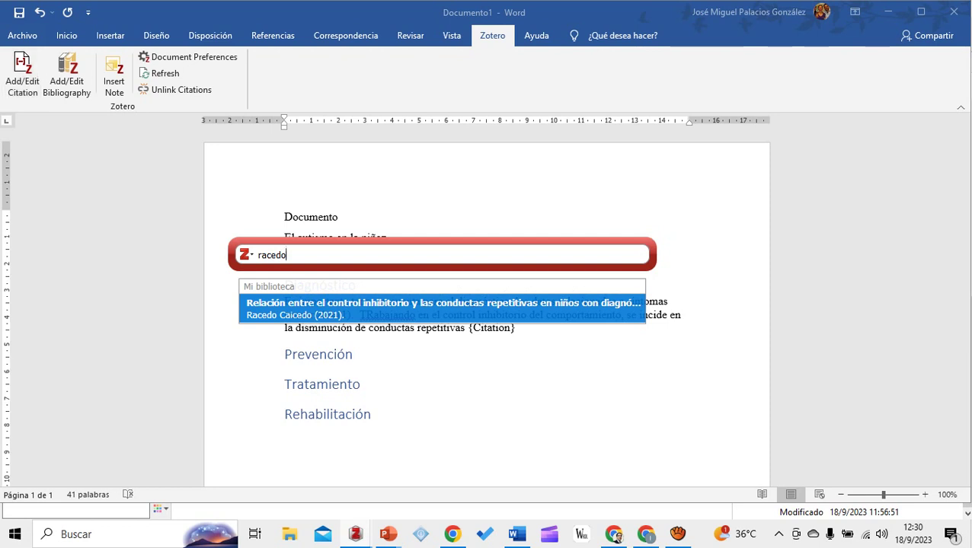
pyautogui.press('Return')
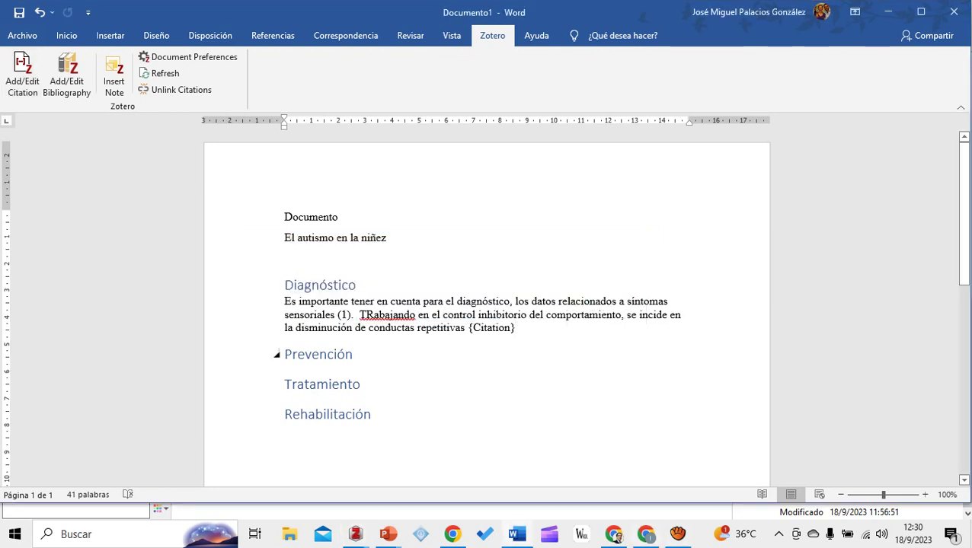
pyautogui.hotkey('alt', 'Tab')
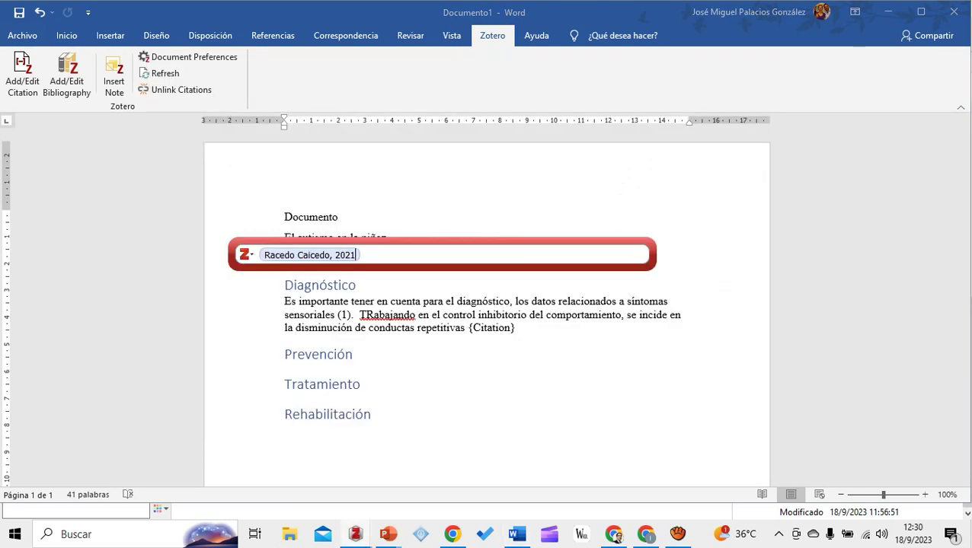
pyautogui.press('Return')
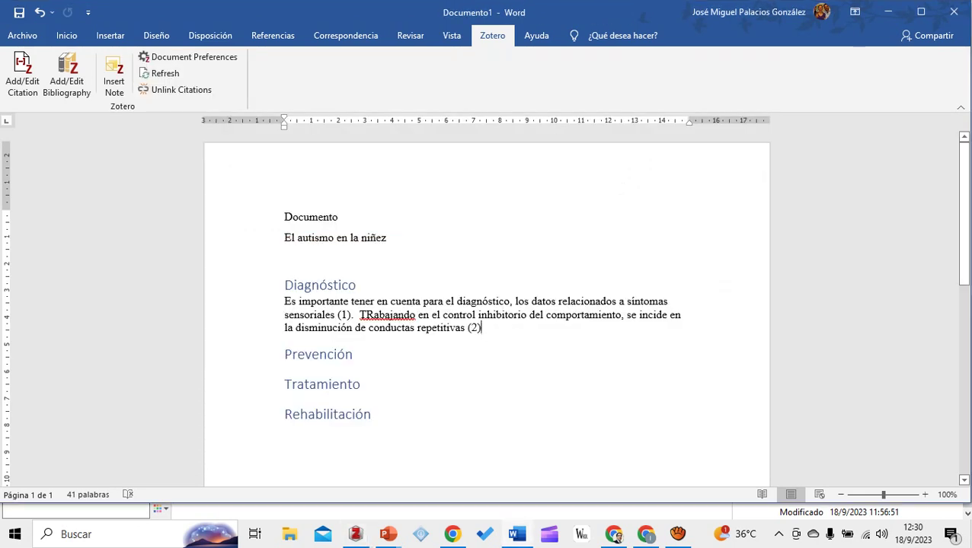
# Correct "TRabajando" to "Trabajando", end the sentence with a period after the citation and start a new paragraph
pyautogui.rightClick(373, 312)
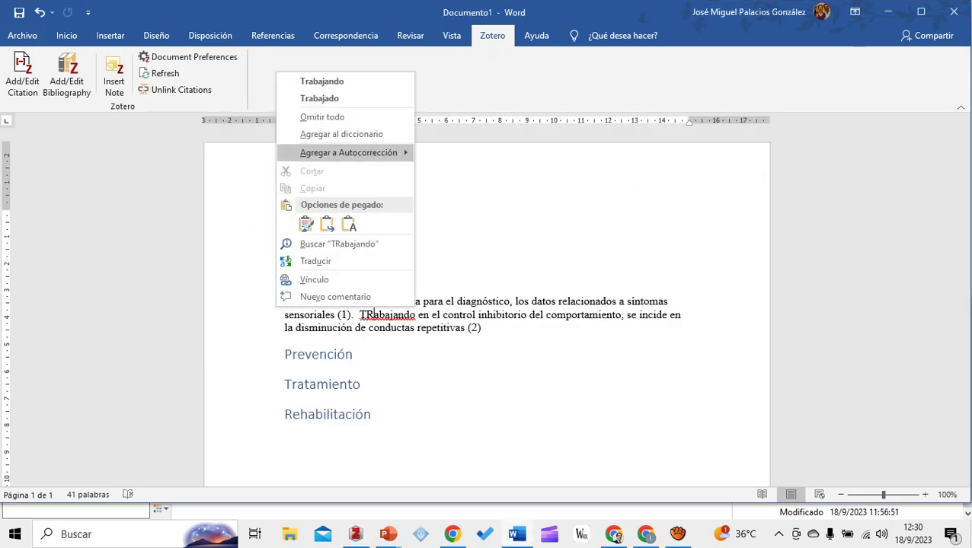
pyautogui.click(321, 81)
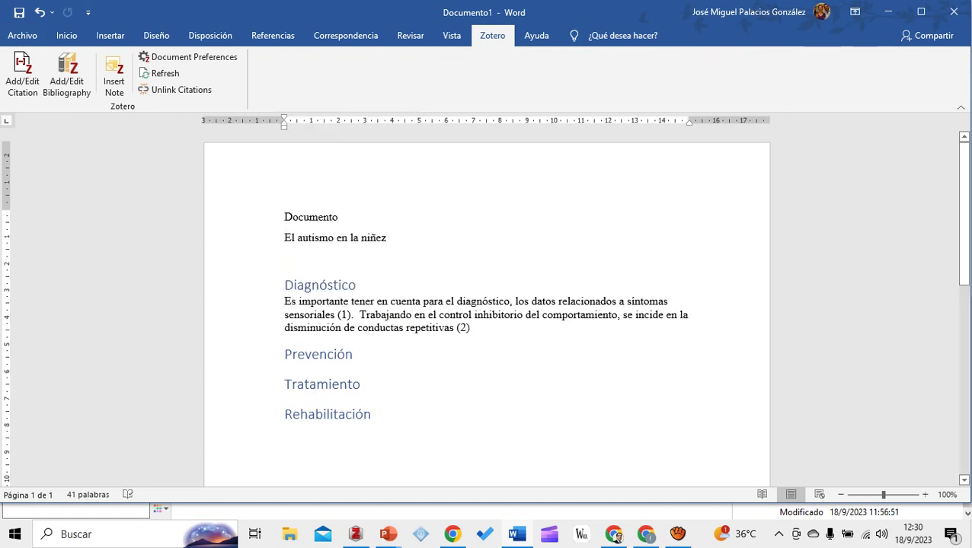
pyautogui.write('.')
pyautogui.press('Return')
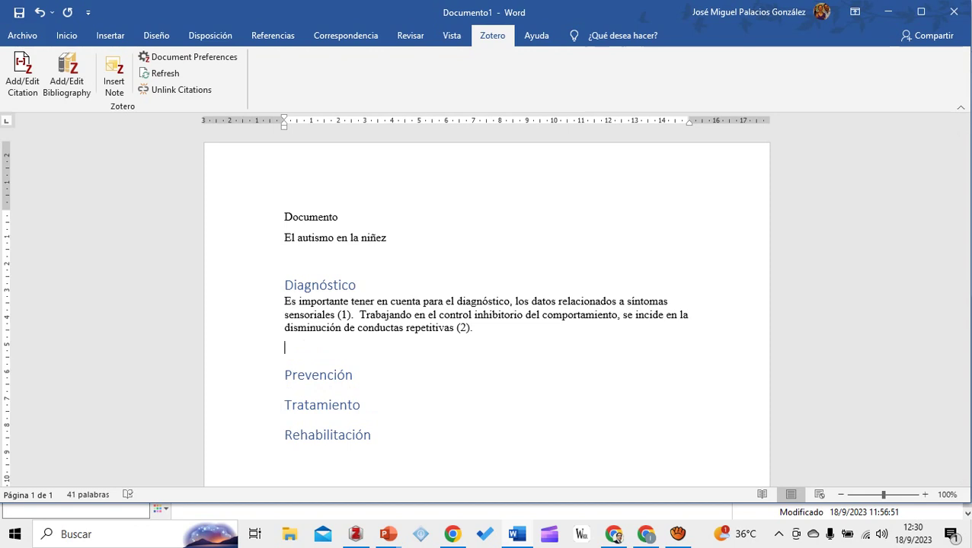
# Switch to Zotero, open "El Desarrollo de un Cuestionario para Padres" and copy the whole comment of the second yellow highlight under Conclusión
pyautogui.hotkey('alt', 'Tab')
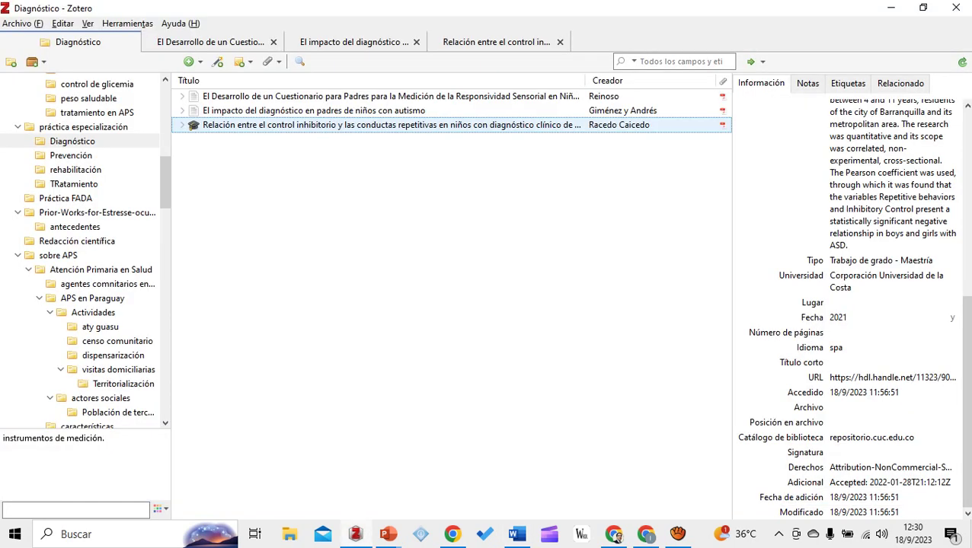
pyautogui.click(381, 96)
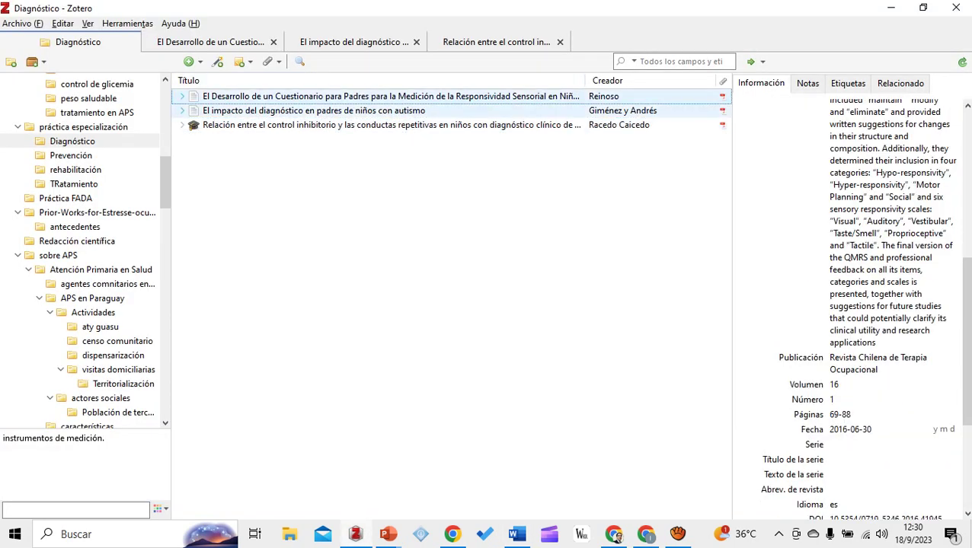
pyautogui.press('Return')
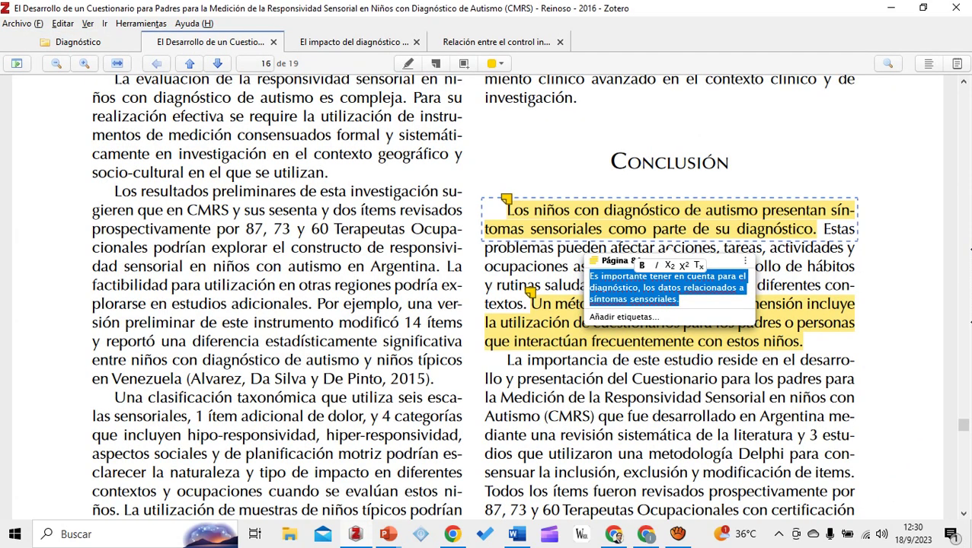
pyautogui.click(670, 323)
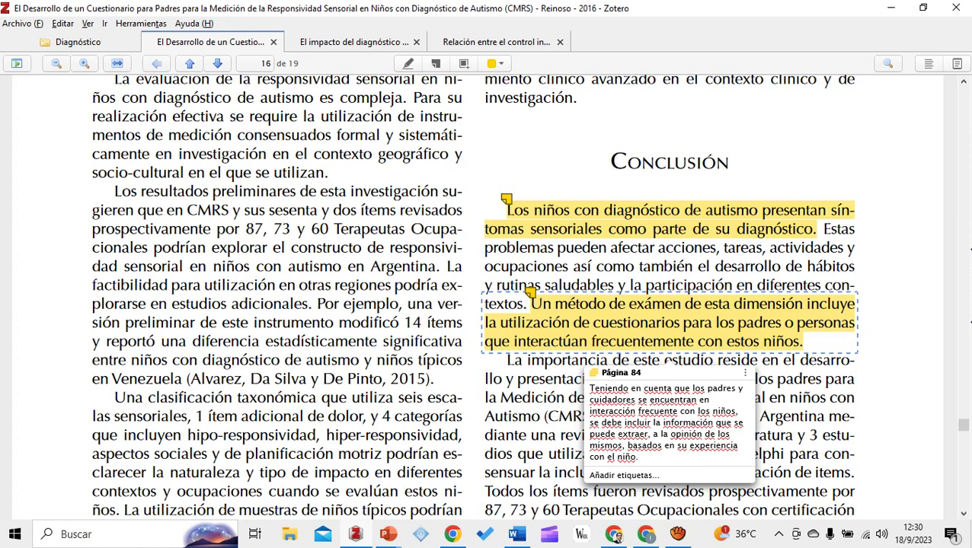
pyautogui.hotkey('shift', 'Up')
pyautogui.hotkey('shift', 'Up')
pyautogui.hotkey('shift', 'Up')
pyautogui.hotkey('shift', 'Up')
pyautogui.hotkey('shift', 'Up')
pyautogui.hotkey('shift', 'Up')
pyautogui.hotkey('shift', 'Up')
pyautogui.hotkey('shift', 'Up')
pyautogui.hotkey('ctrl', 'c')
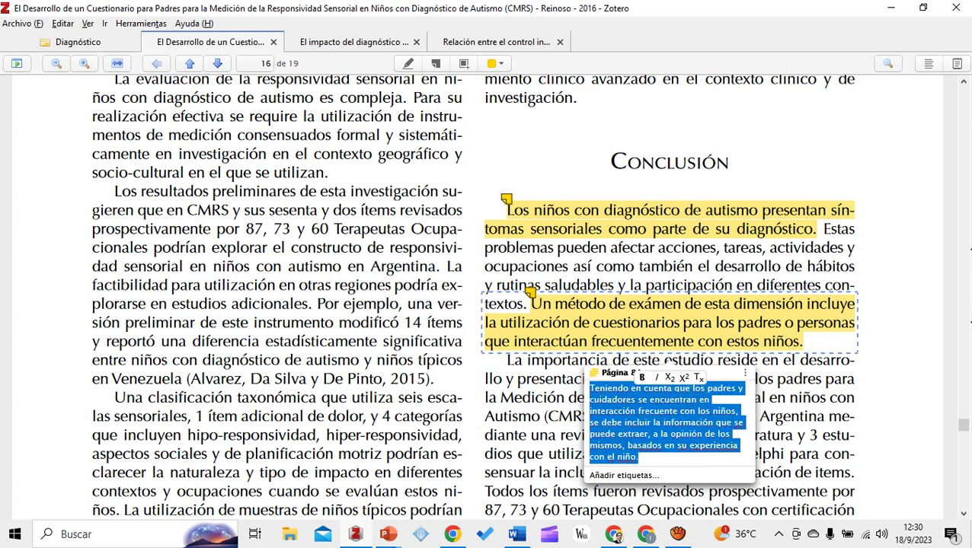
# Return to the Diagnóstico collection, then switch to Word and paste the copied comment into the new paragraph
pyautogui.hotkey('ctrl', 'shift', 'Tab')
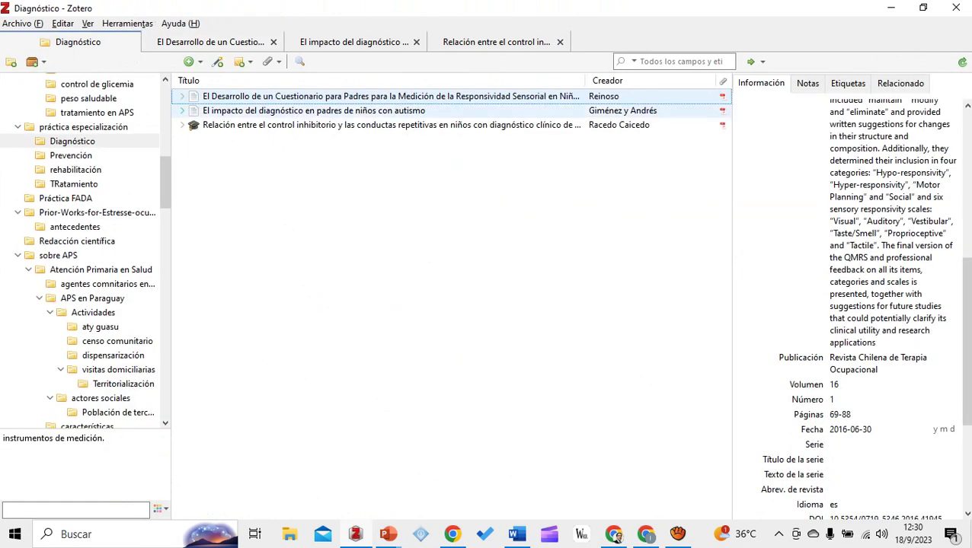
pyautogui.hotkey('alt', 'Tab')
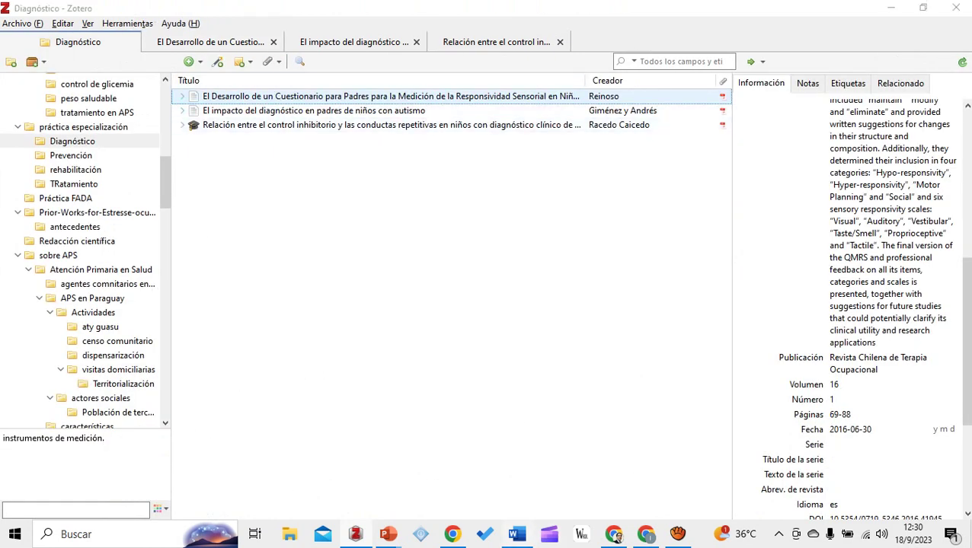
pyautogui.press('Return')
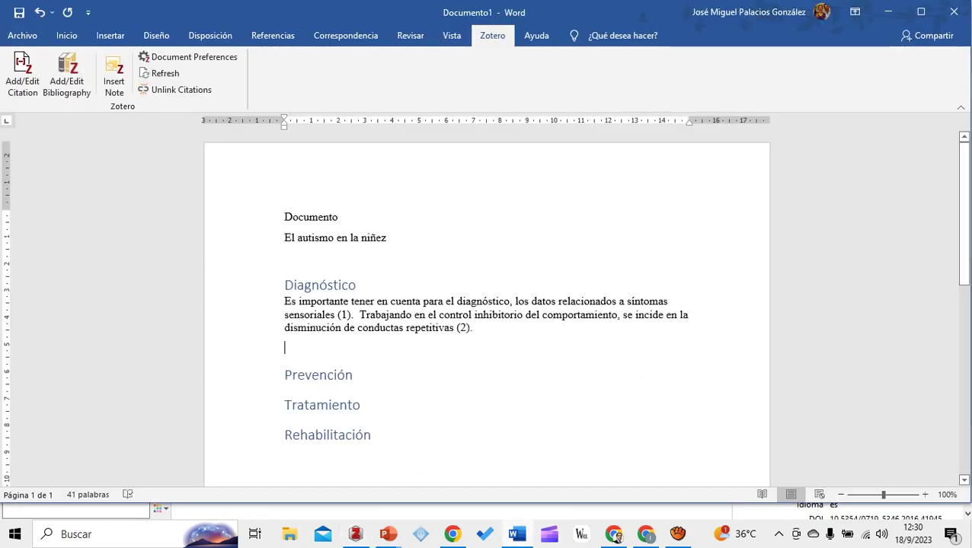
pyautogui.hotkey('ctrl', 'v')
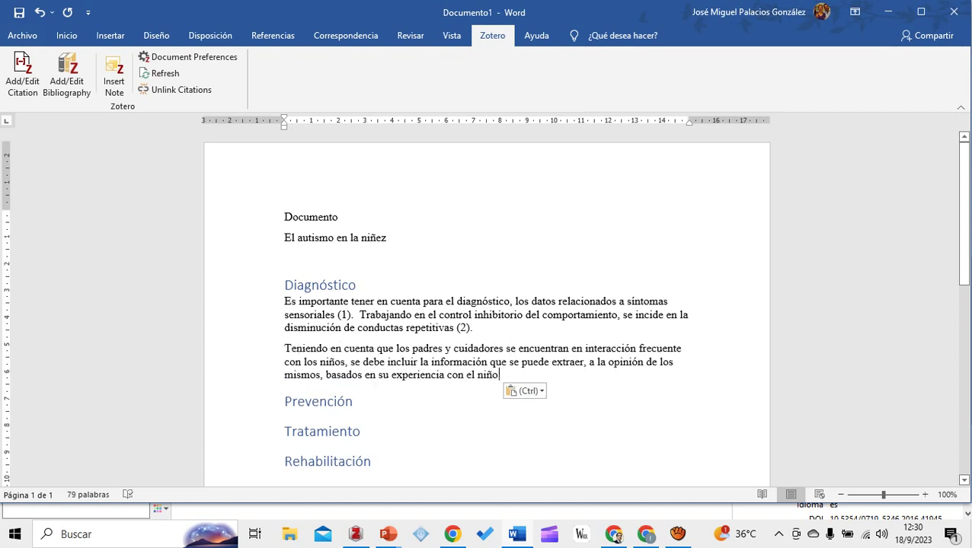
# Cite "El Desarrollo de un Cuestionario para Padres" before the new paragraph's final period, finding it by its author's surname
pyautogui.press('Left')
pyautogui.click(22, 72)
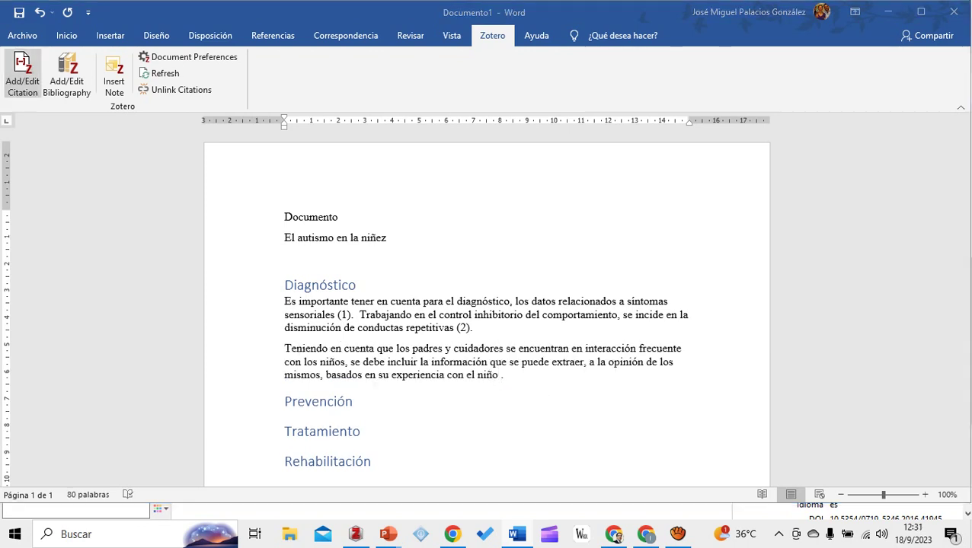
pyautogui.write('reinoso')
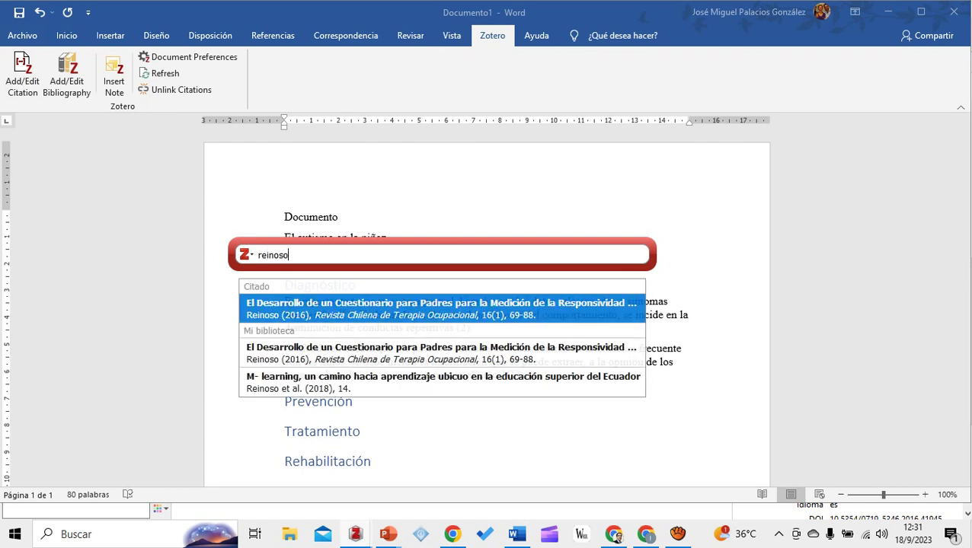
pyautogui.press('Return')
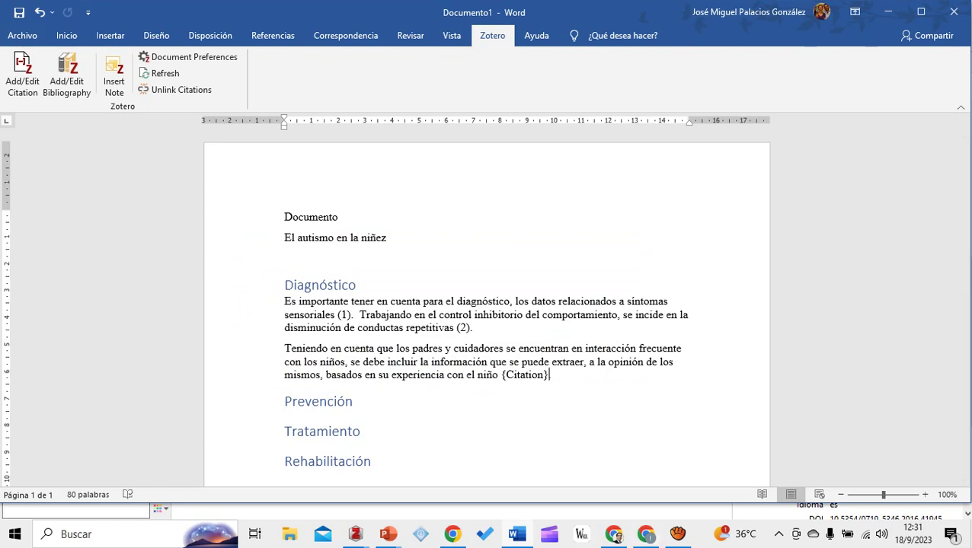
pyautogui.press('Return')
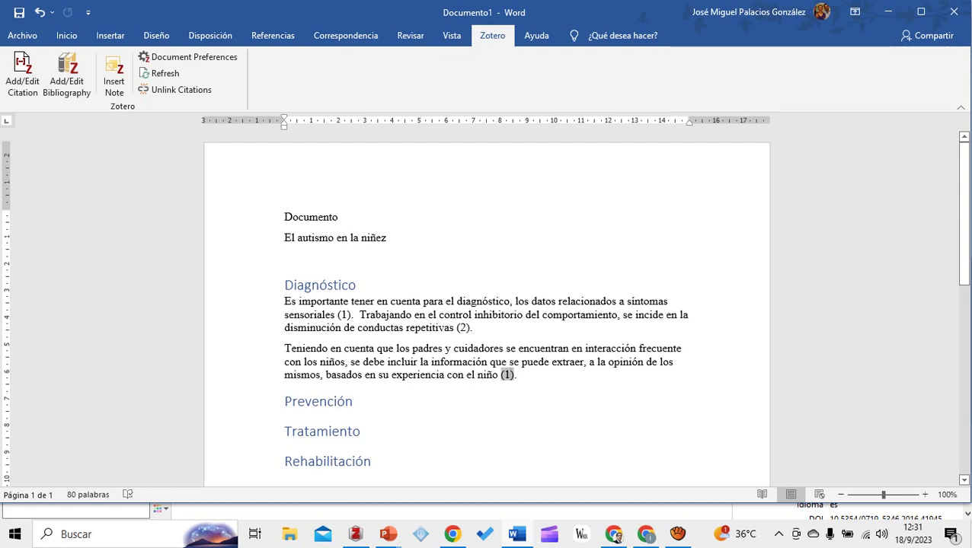
# Compare the first Diagnóstico sentence with the second paragraph, both citing the same article
pyautogui.moveTo(284, 301); pyautogui.dragTo(358, 314)
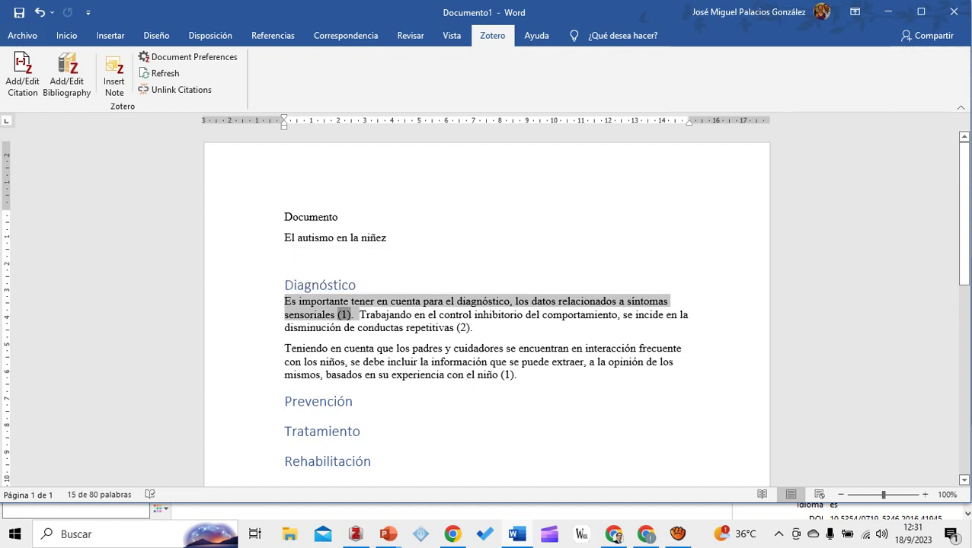
pyautogui.moveTo(284, 348); pyautogui.dragTo(499, 374)
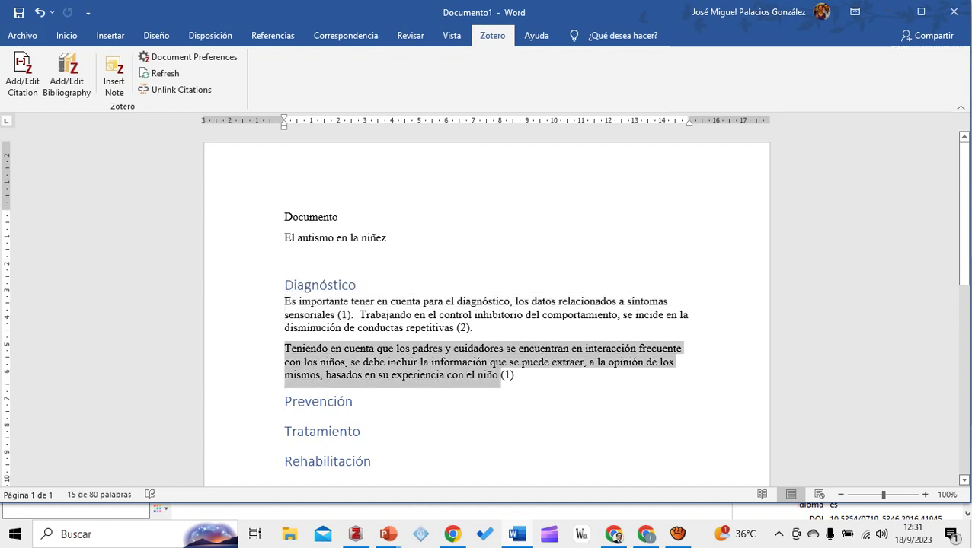
pyautogui.click(500, 374)
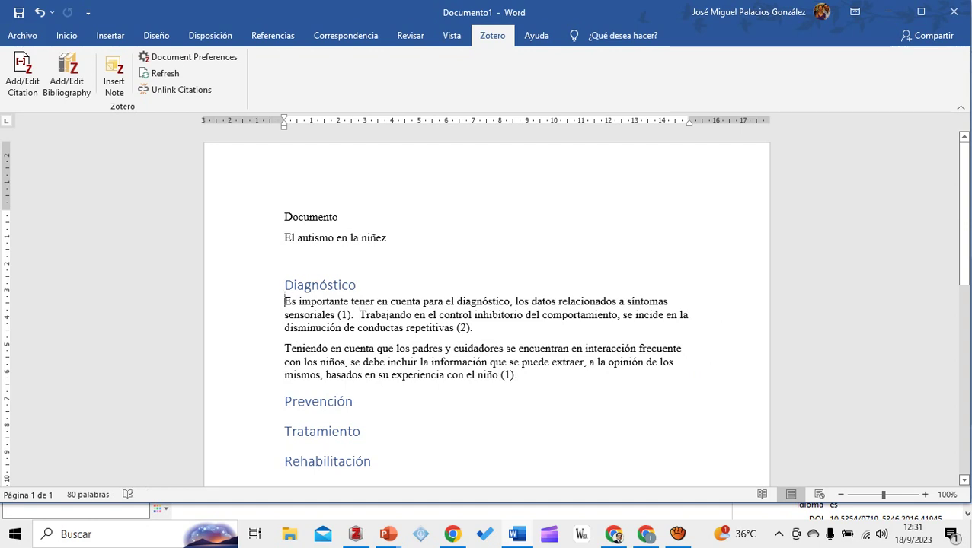
pyautogui.moveTo(284, 301); pyautogui.dragTo(351, 315)
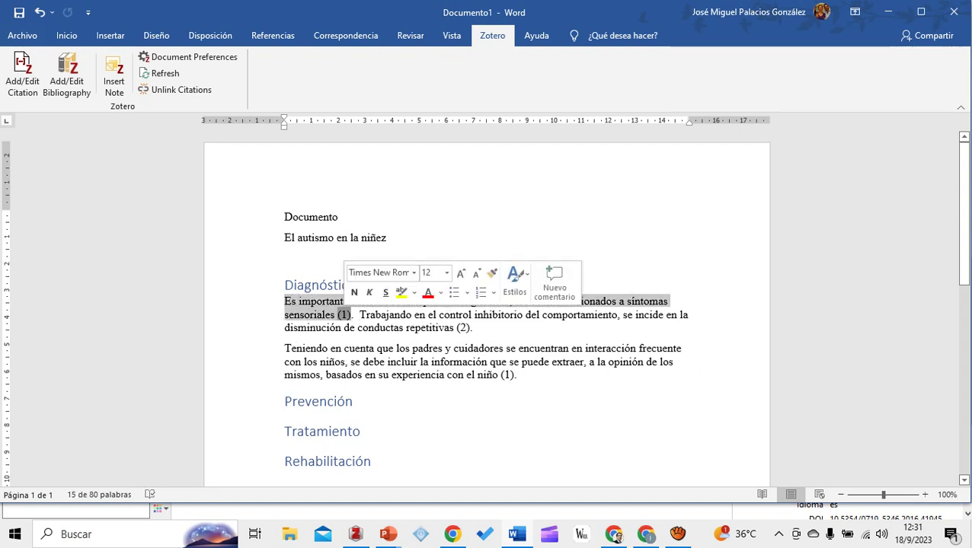
pyautogui.click(492, 374)
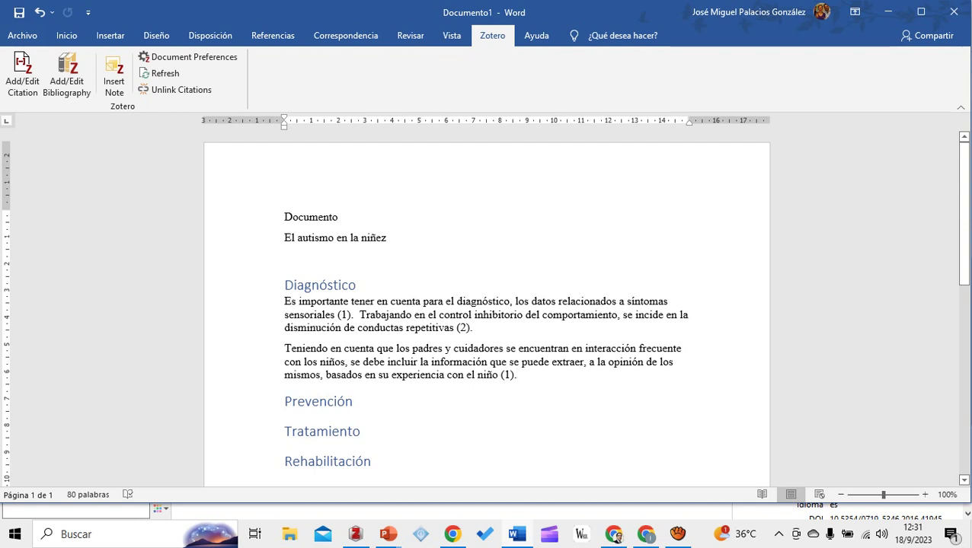
# Start a third paragraph under Diagnóstico with "El diagnóstico para niños con autismo tiene una connotación amplia y debe"
pyautogui.press('Return')
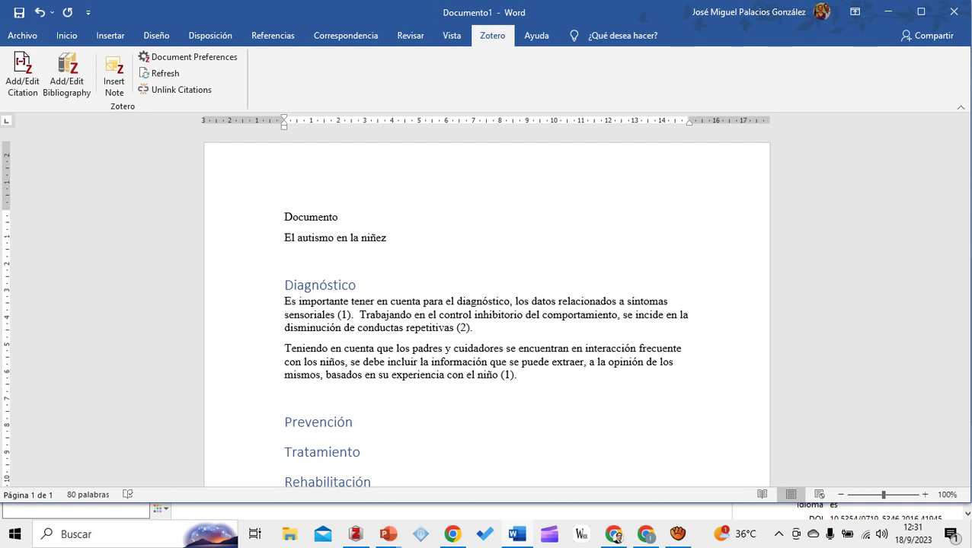
pyautogui.write('El diagno')
pyautogui.write('stico pa')
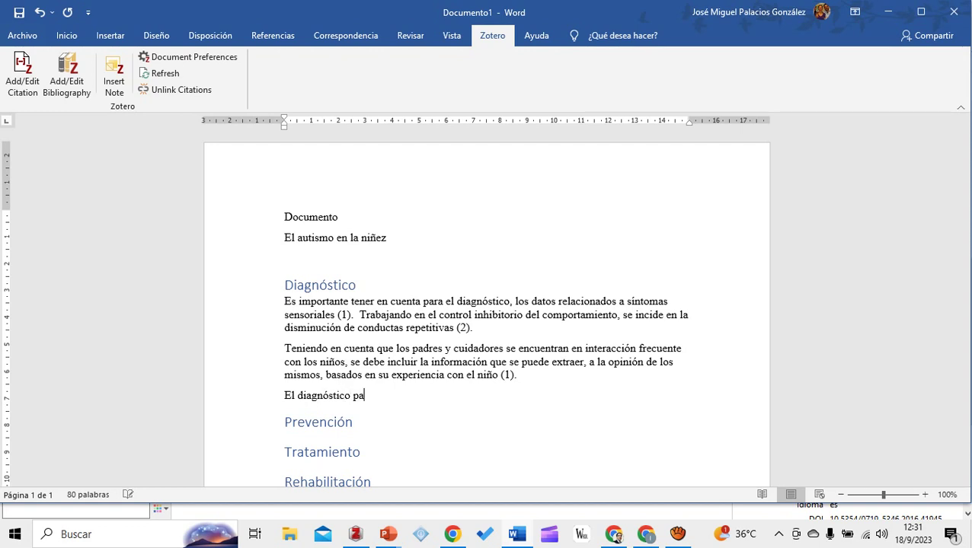
pyautogui.write('ra niños con autismo')
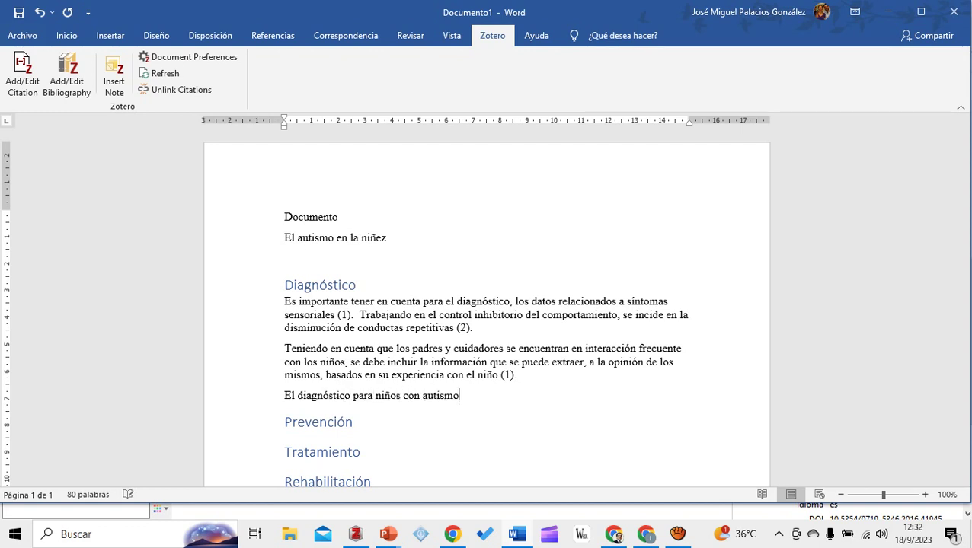
pyautogui.write(' tiene una ')
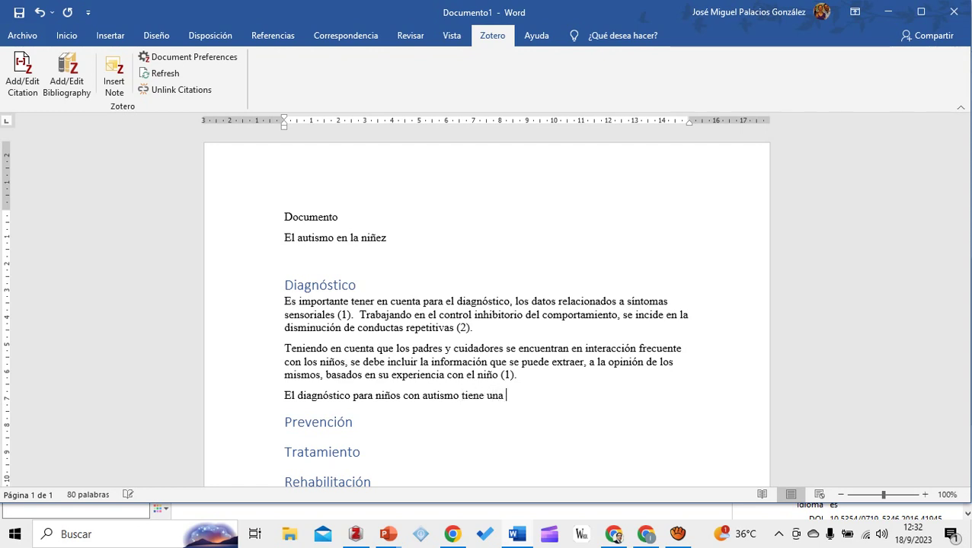
pyautogui.write('connotación am')
pyautogui.write('ia y debe')
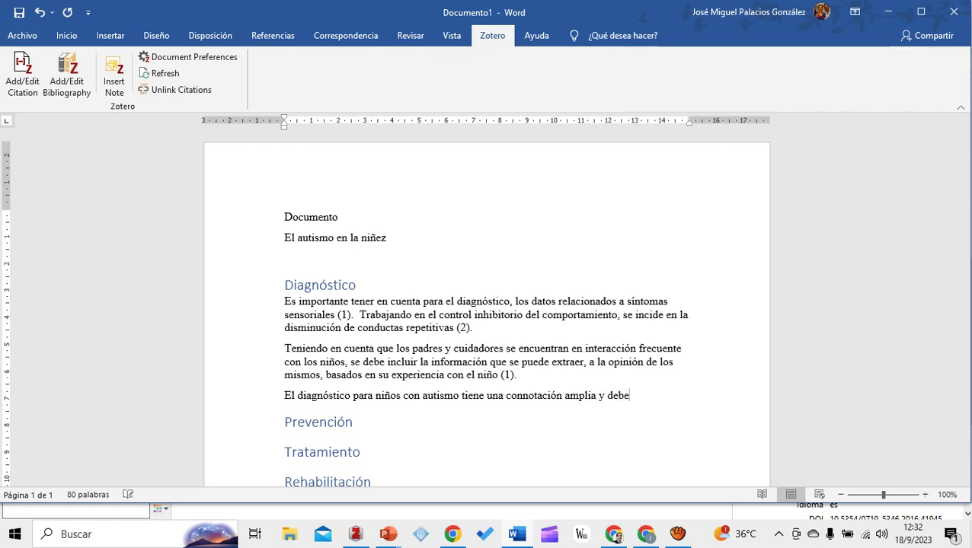
# Continue the sentence so it reads "deben ser incluidas las situaciones relacionadas con la vida diaria,"
pyautogui.write('n ser incluidos')
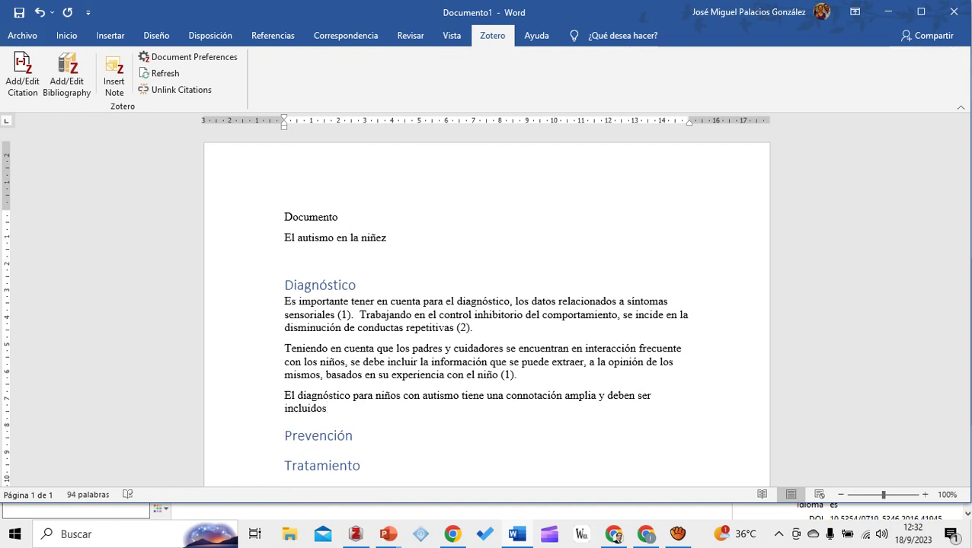
pyautogui.press('BackSpace')
pyautogui.press('BackSpace')
pyautogui.write('as las situaciones ')
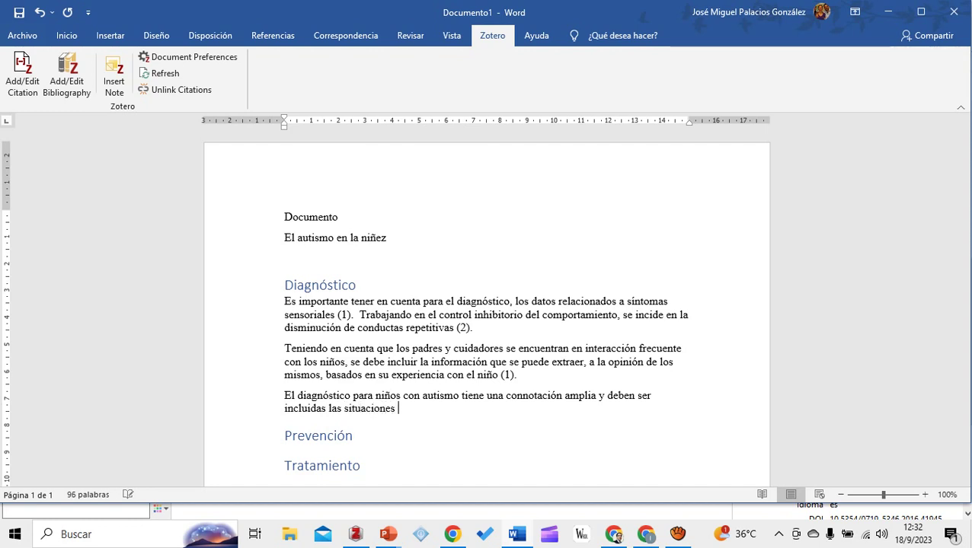
pyautogui.write('relacionadas con')
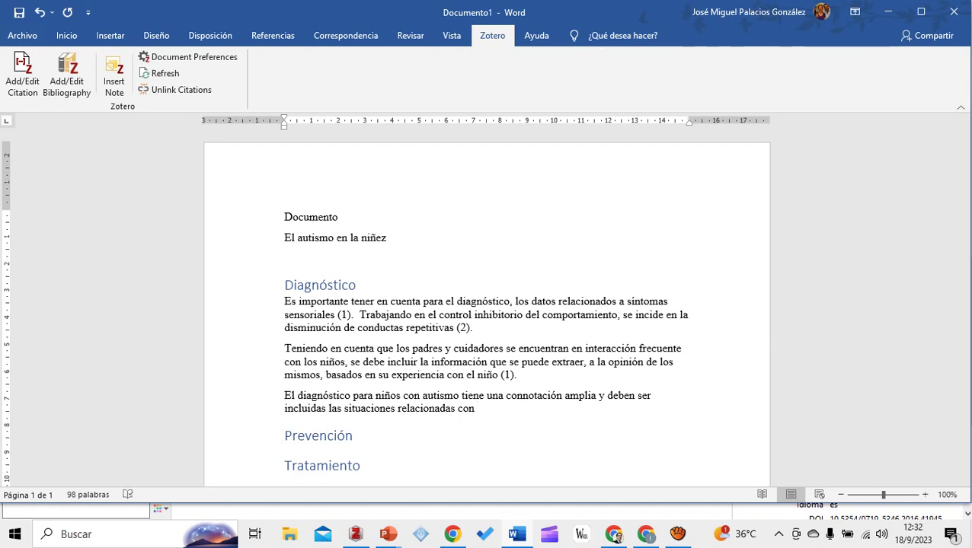
pyautogui.write(' la vida diaria,')
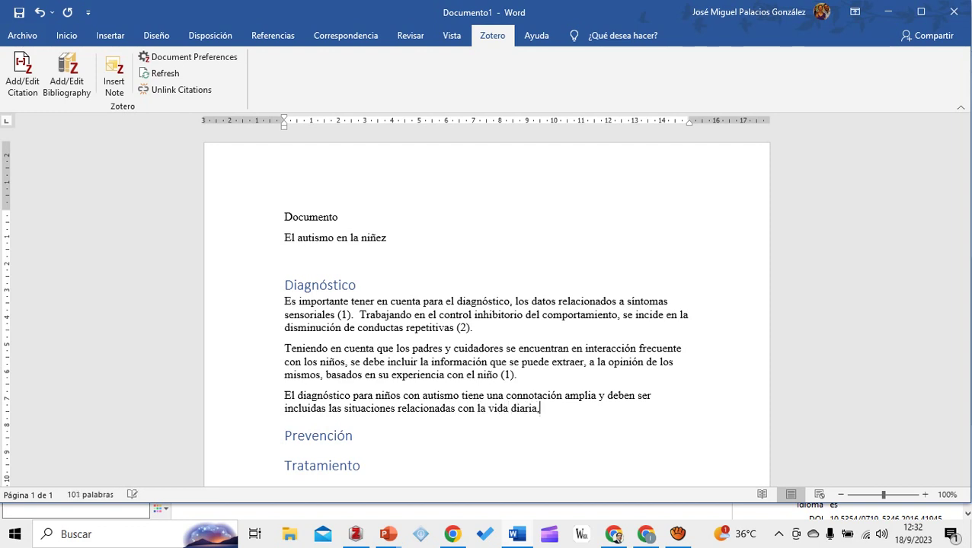
# Finish the sentence with "su relación con padres y tutores y las afectaciones de las funciones sociales."
pyautogui.write(' su relación co')
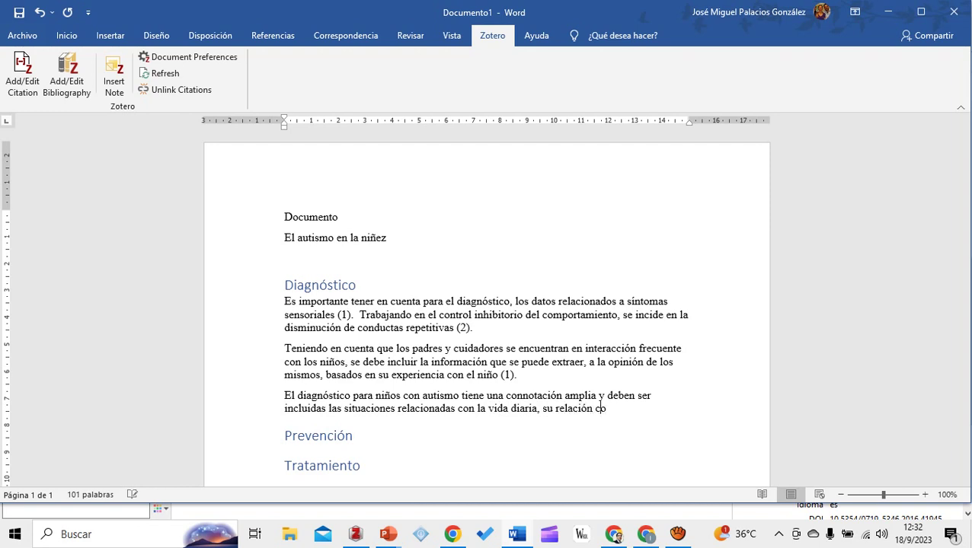
pyautogui.write('n padres y tutores y las ac')
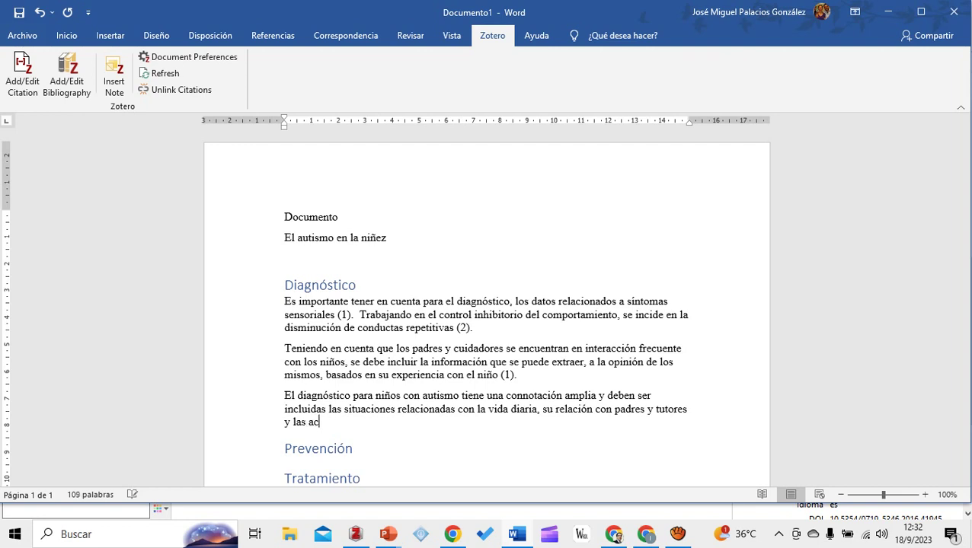
pyautogui.press('BackSpace')
pyautogui.write('fectactaciones')
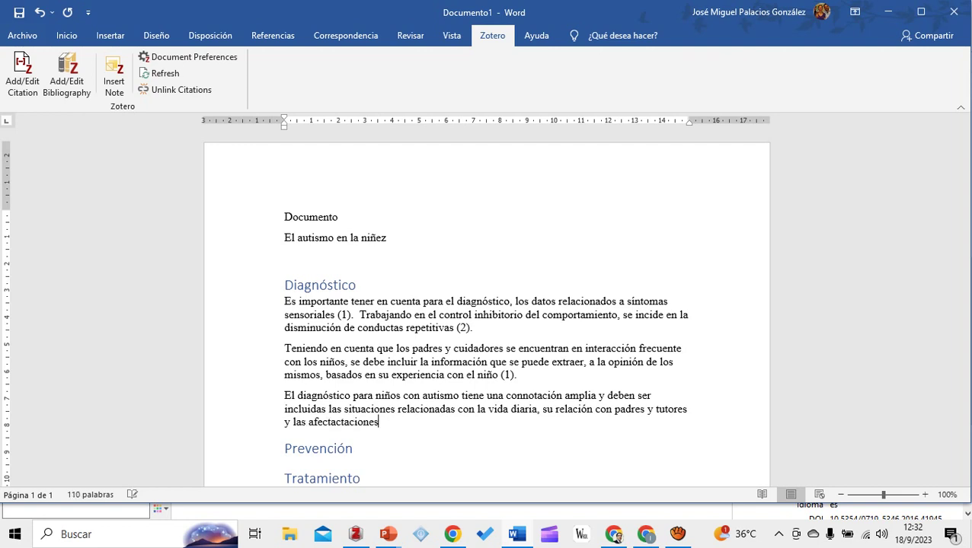
pyautogui.press('BackSpace')
pyautogui.press('BackSpace')
pyautogui.press('BackSpace')
pyautogui.press('BackSpace')
pyautogui.press('BackSpace')
pyautogui.press('BackSpace')
pyautogui.write('cionoes')
pyautogui.press('BackSpace')
pyautogui.press('BackSpace')
pyautogui.press('BackSpace')
pyautogui.press('BackSpace')
pyautogui.press('BackSpace')
pyautogui.press('BackSpace')
pyautogui.press('BackSpace')
pyautogui.press('BackSpace')
pyautogui.press('BackSpace')
pyautogui.press('BackSpace')
pyautogui.write('iones en el relacionamien')
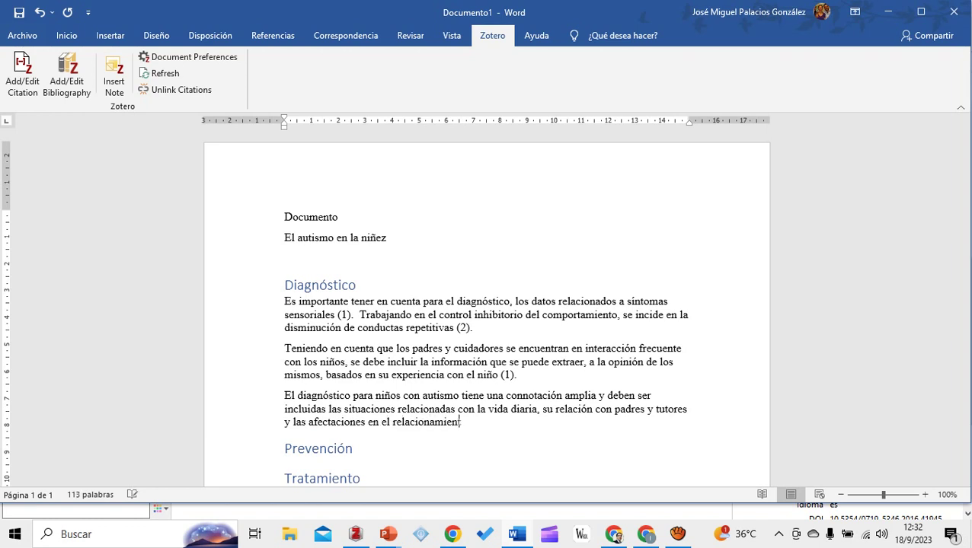
pyautogui.write('to en')
pyautogui.press('BackSpace')
pyautogui.press('BackSpace')
pyautogui.press('BackSpace')
pyautogui.press('BackSpace')
pyautogui.press('BackSpace')
pyautogui.press('BackSpace')
pyautogui.press('BackSpace')
pyautogui.press('BackSpace')
pyautogui.press('BackSpace')
pyautogui.press('BackSpace')
pyautogui.press('BackSpace')
pyautogui.press('BackSpace')
pyautogui.press('BackSpace')
pyautogui.press('BackSpace')
pyautogui.press('BackSpace')
pyautogui.press('BackSpace')
pyautogui.press('BackSpace')
pyautogui.press('BackSpace')
pyautogui.press('BackSpace')
pyautogui.press('BackSpace')
pyautogui.write('de las ')
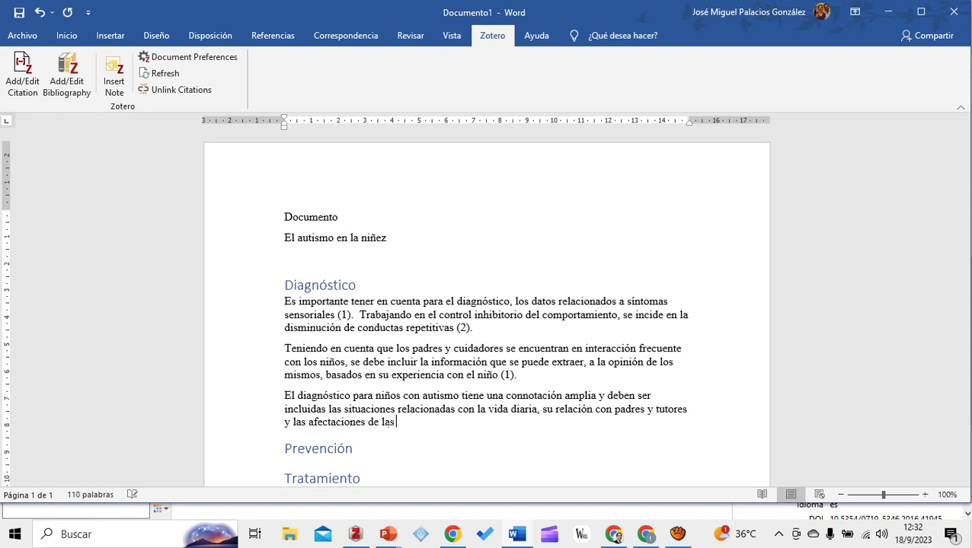
pyautogui.write('funciones sociales.')
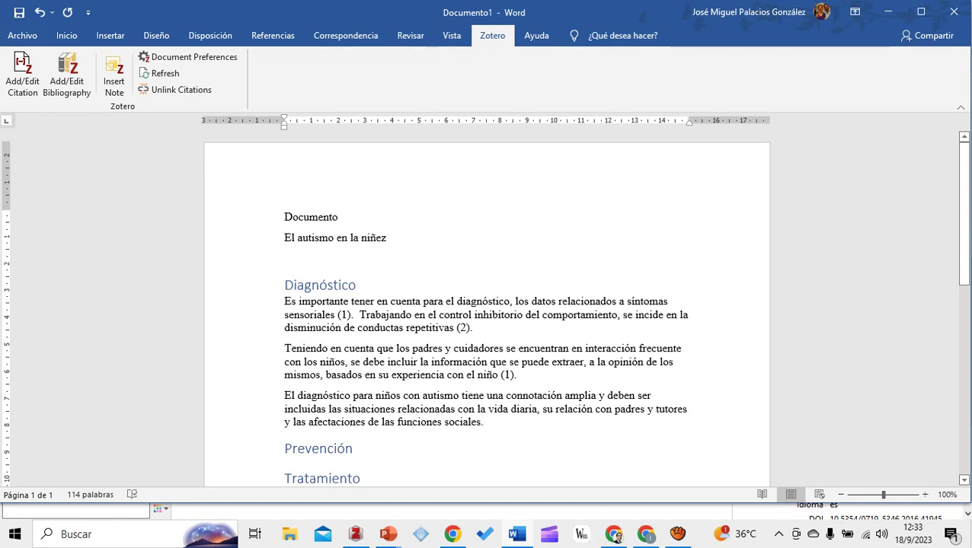
# Begin a multiple-source citation before the third paragraph's final period, with "Relación entre el control inhibitorio" from the Diagnóstico collection selected in the classic view
pyautogui.press('Left')
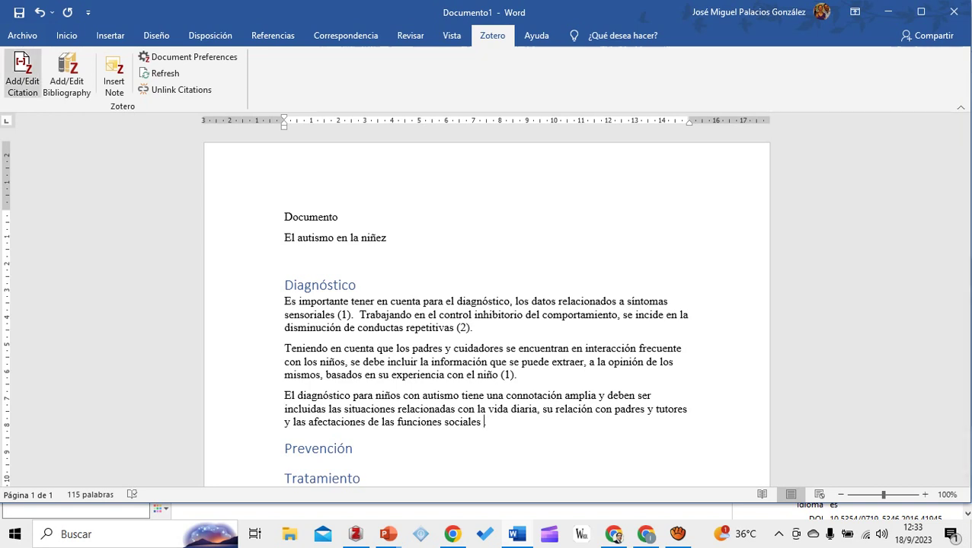
pyautogui.click(22, 74)
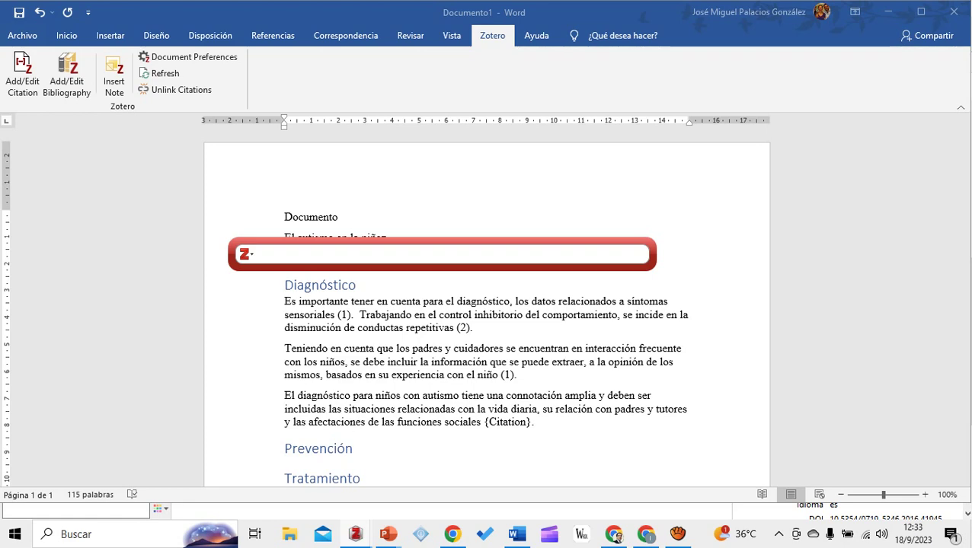
pyautogui.click(245, 254)
pyautogui.click(286, 287)
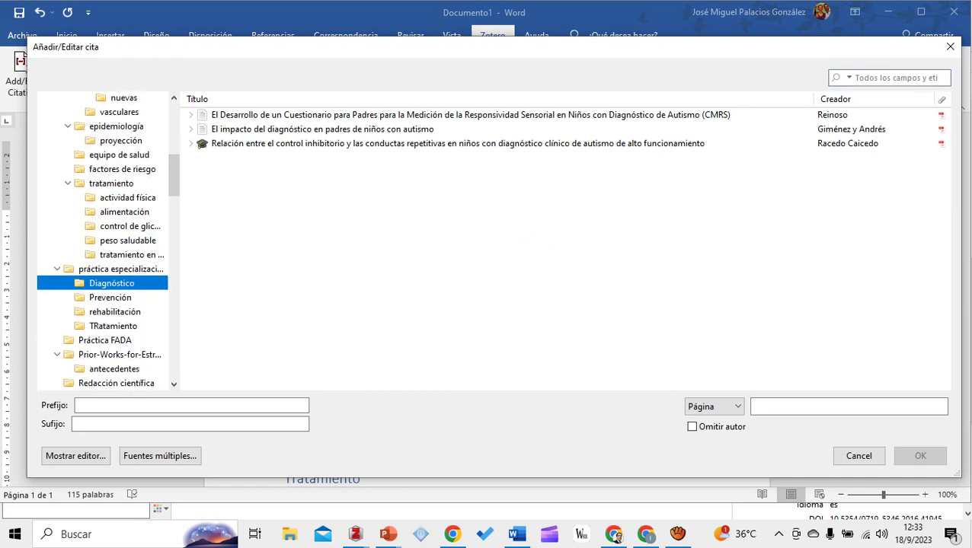
pyautogui.click(457, 115)
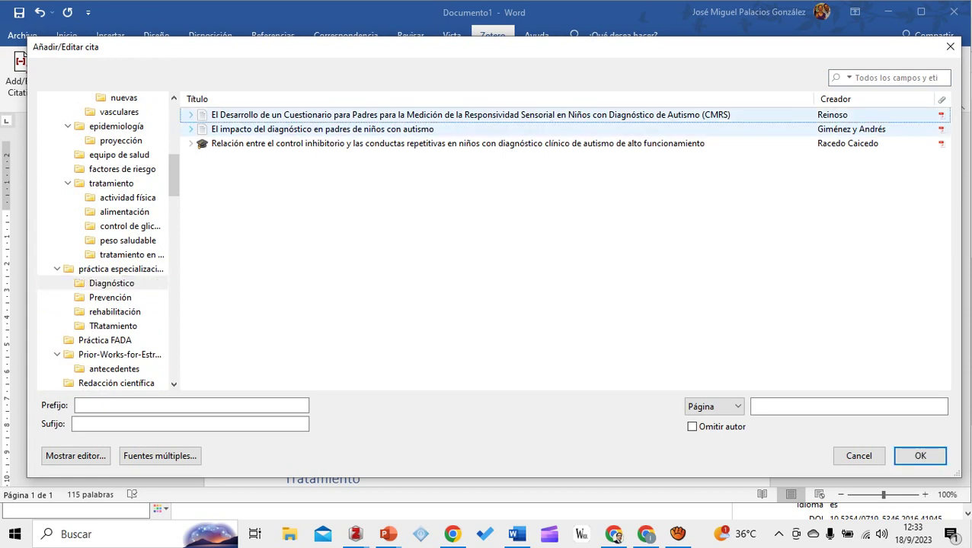
pyautogui.click(457, 143)
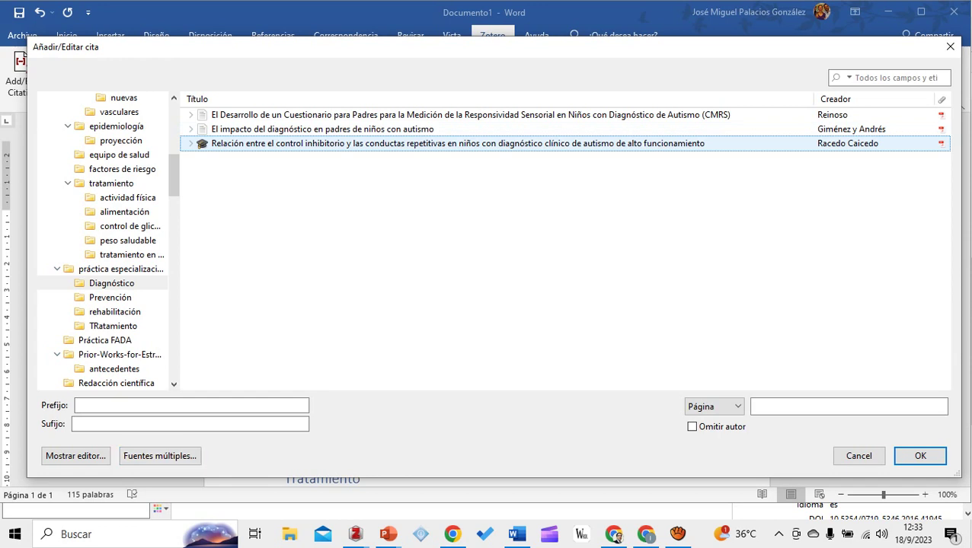
pyautogui.click(159, 455)
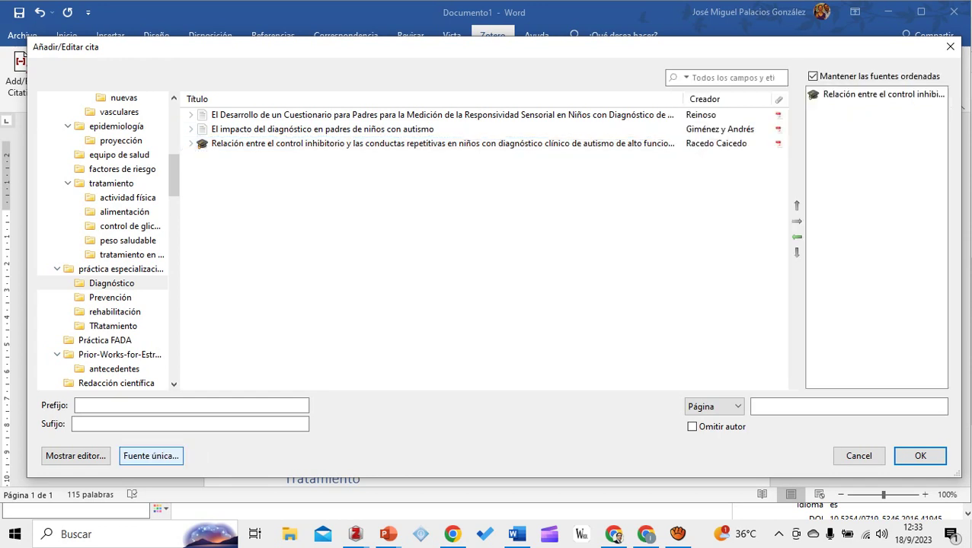
# Complete the citation with "El Desarrollo de un Cuestionario para Padres" and "El impacto del diagnóstico en padres", keeping "Relación entre el control inhibitorio" only once
pyautogui.click(442, 114)
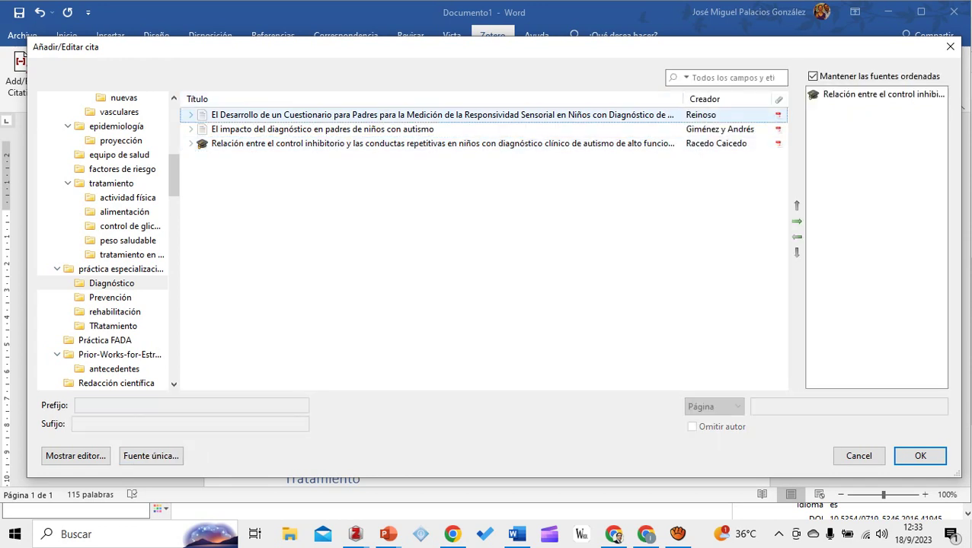
pyautogui.click(797, 221)
pyautogui.click(322, 129)
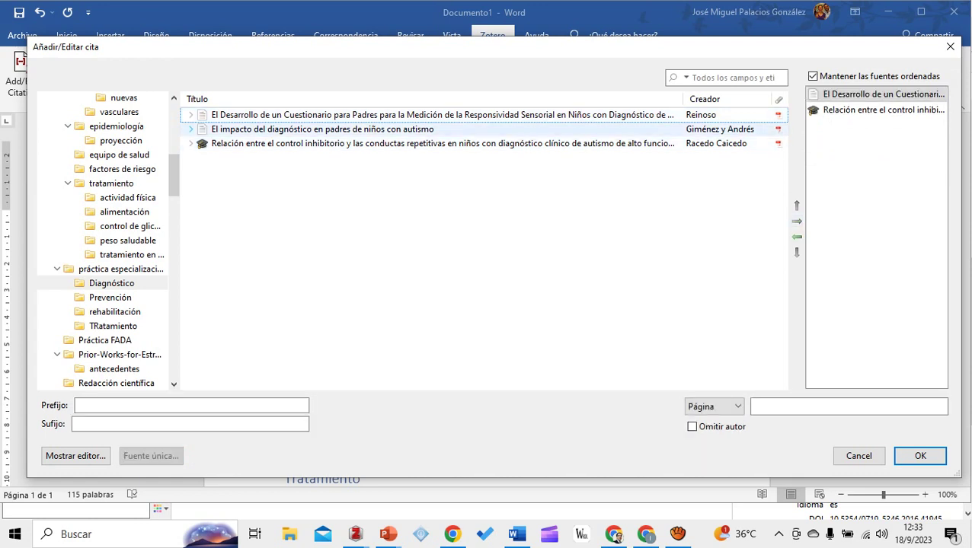
pyautogui.click(796, 221)
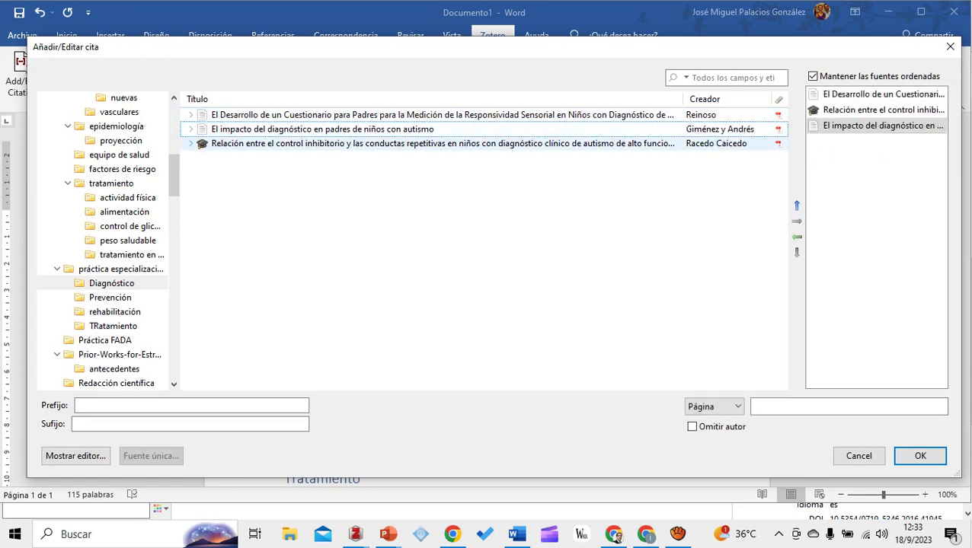
pyautogui.click(442, 143)
pyautogui.click(796, 220)
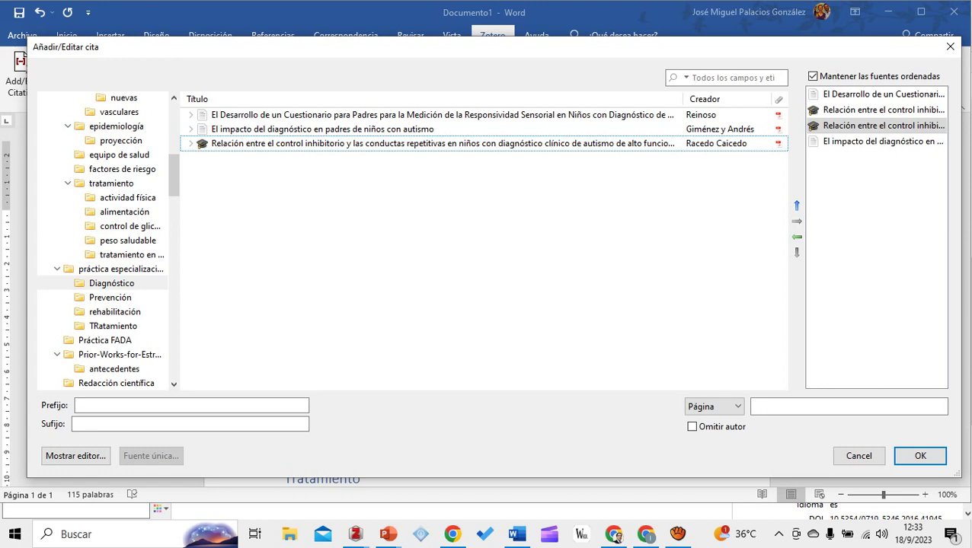
pyautogui.click(884, 110)
pyautogui.click(796, 237)
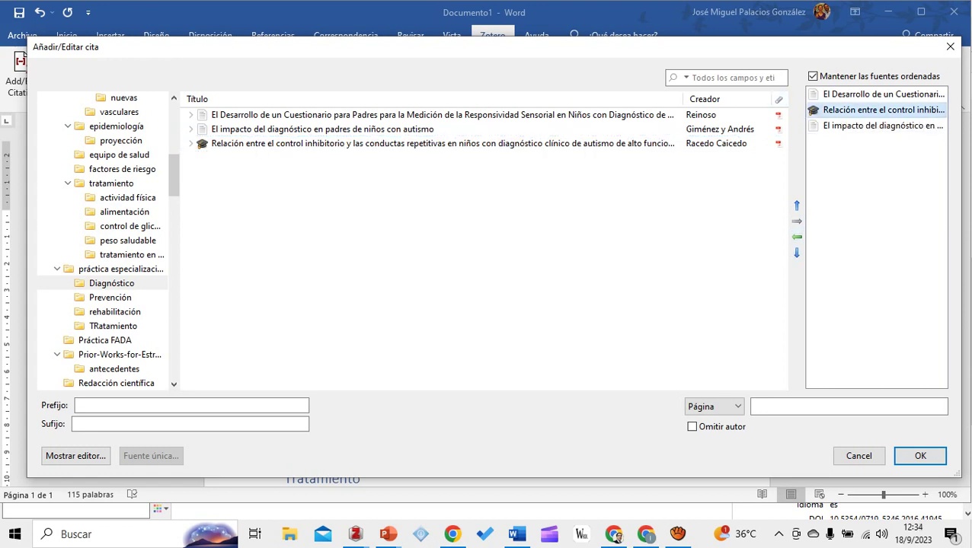
pyautogui.press('Return')
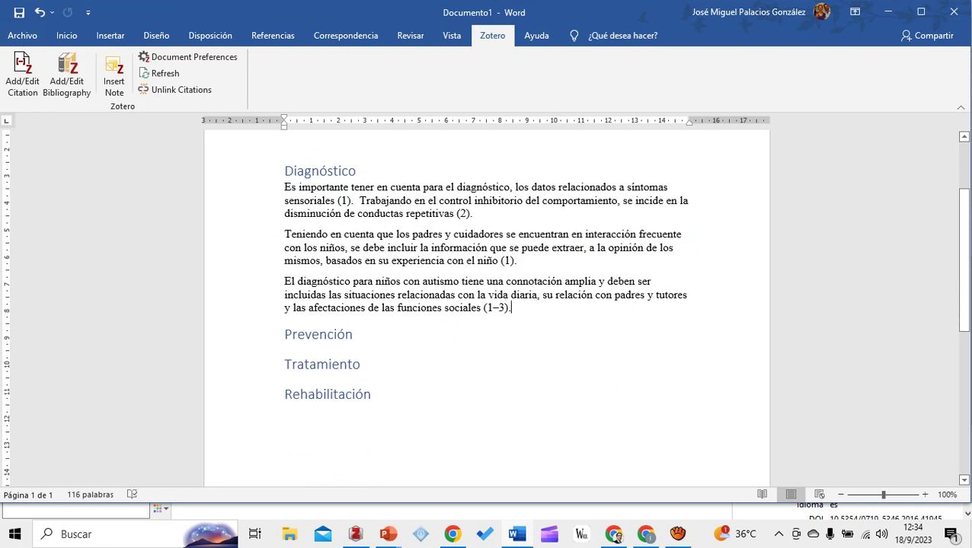
# Add an empty line under the Prevención heading, and switch to Zotero to show the Prevención collection
pyautogui.click(353, 334)
pyautogui.press('Return')
pyautogui.hotkey('alt', 'Tab')
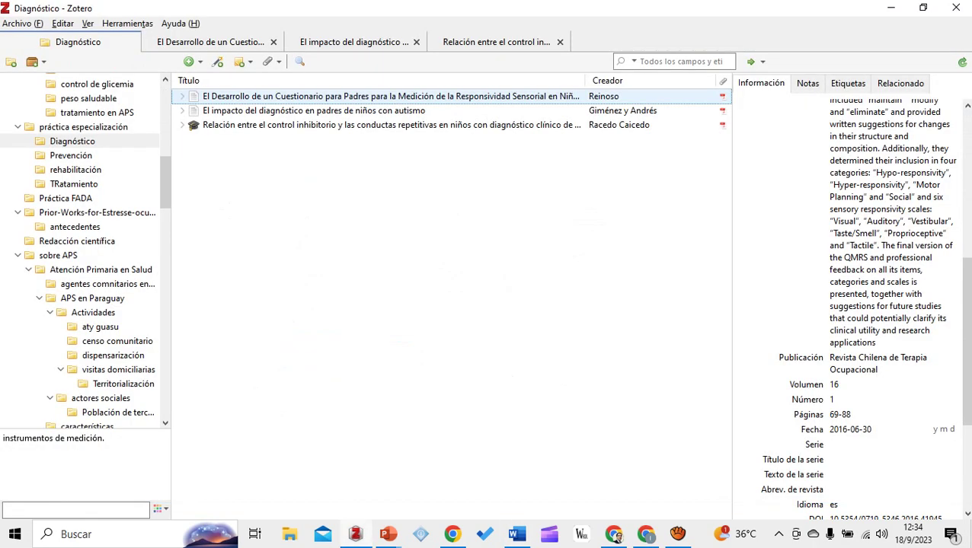
pyautogui.hotkey('shift', 'Tab')
pyautogui.press('Down')
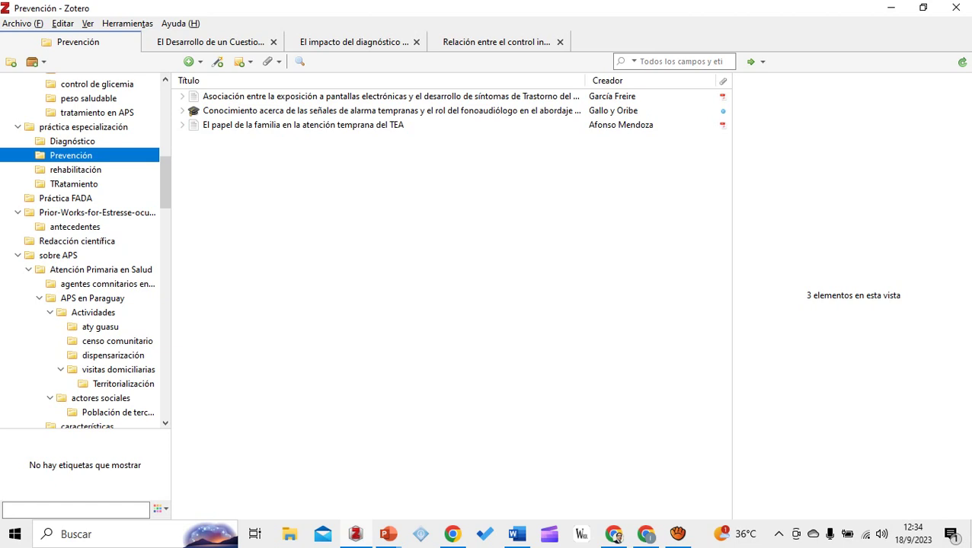
# Close the open Diagnóstico articles and open the first Prevención article, "Asociación entre la exposición a pantallas electrónicas"
pyautogui.press('Tab')
pyautogui.press('Tab')
pyautogui.press('Return')
pyautogui.press('Return')
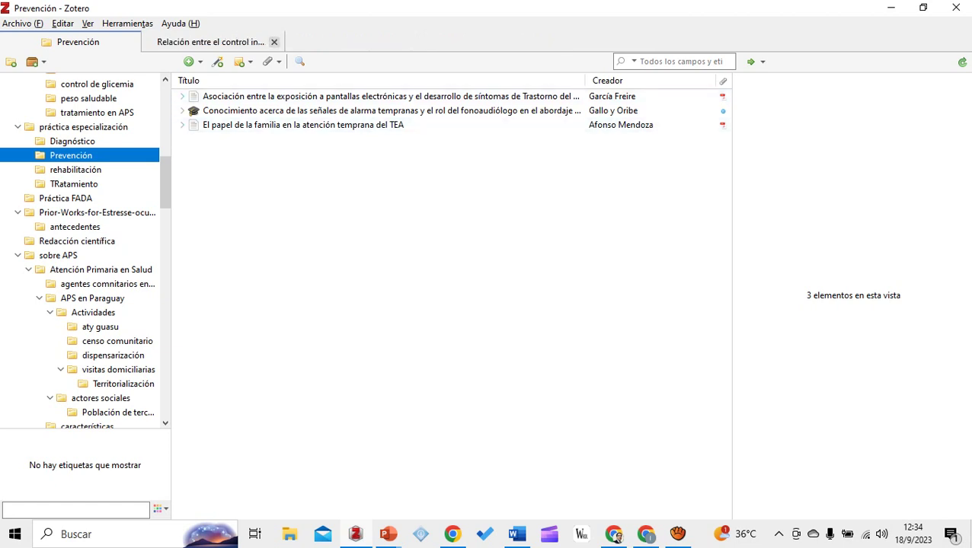
pyautogui.press('Return')
pyautogui.press('Tab')
pyautogui.press('Return')
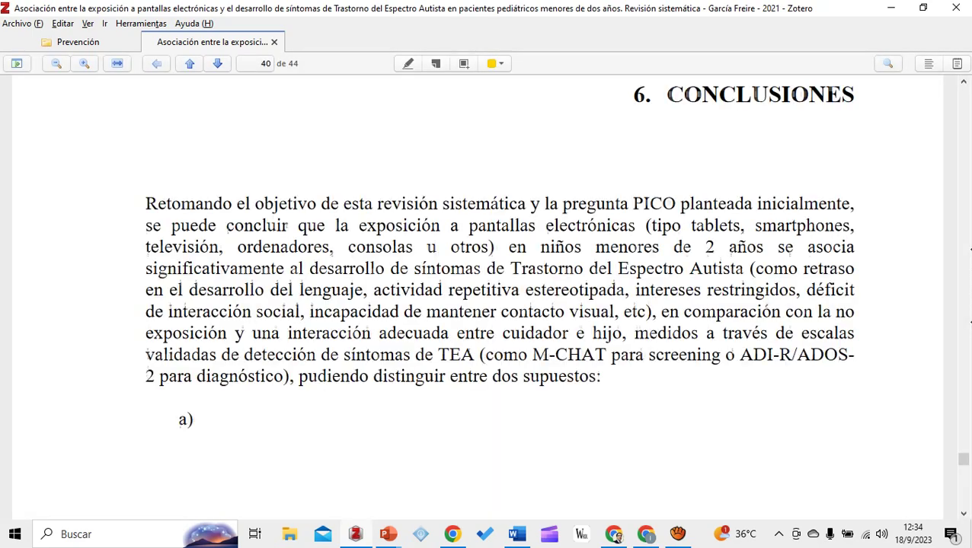
# Copy the whole comment of the green highlight under Conclusiones on page 40 and switch back to Word
pyautogui.scroll(-3, 500, 289)
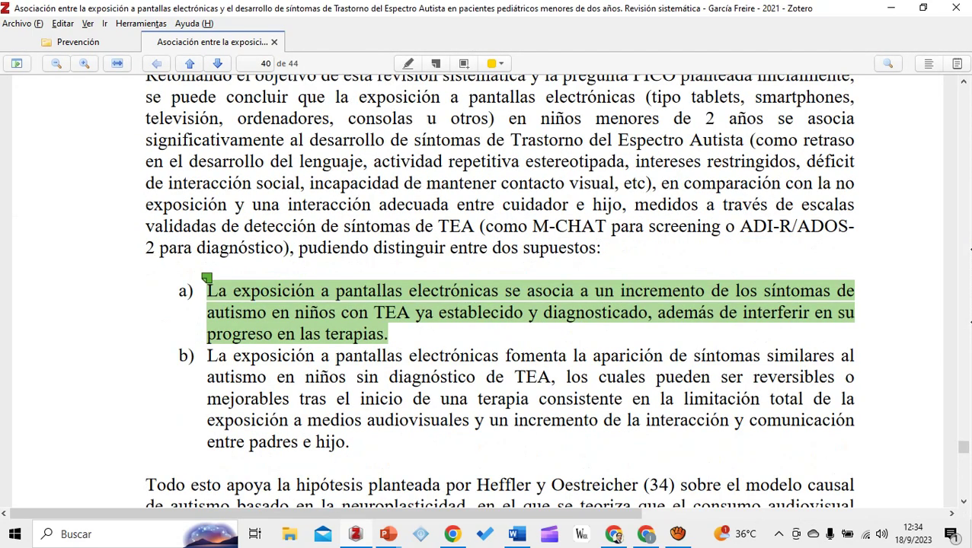
pyautogui.click(530, 312)
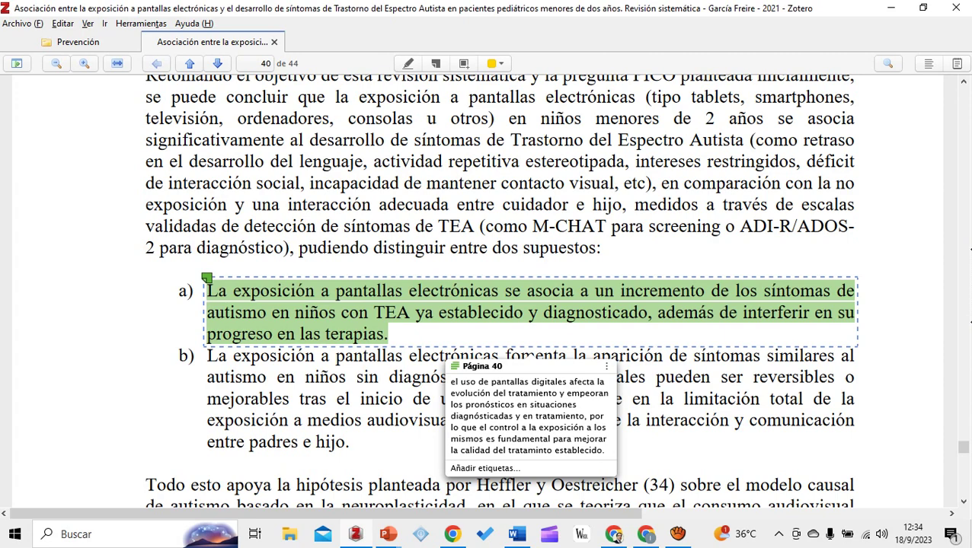
pyautogui.moveTo(604, 450); pyautogui.dragTo(450, 380)
pyautogui.hotkey('ctrl', 'c')
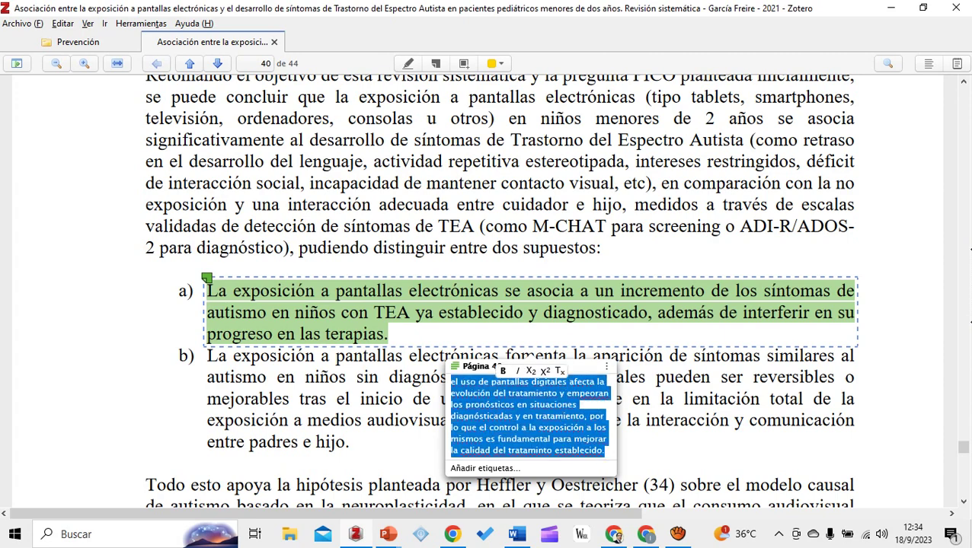
pyautogui.hotkey('alt', 'Tab')
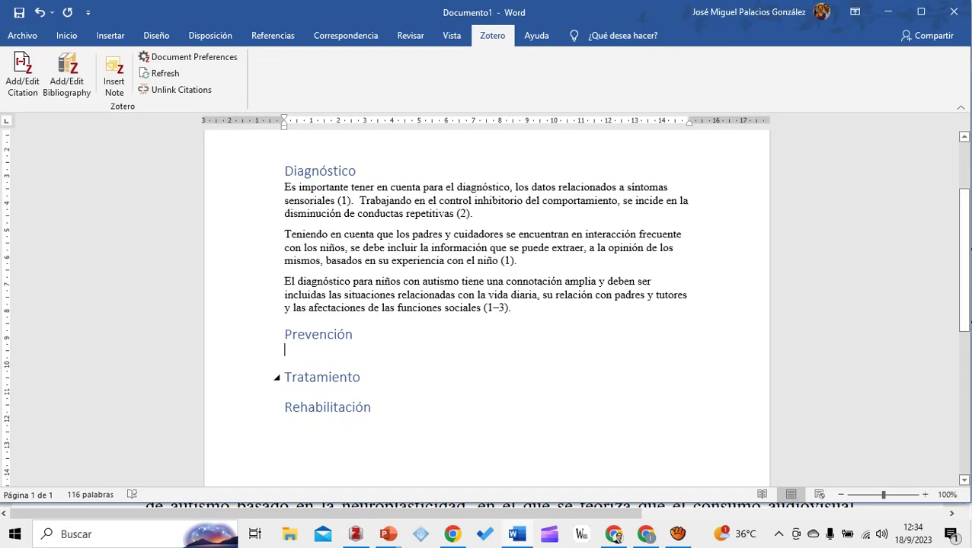
# Paste the copied comment about digital screens under the Prevención heading and capitalise its first word as "El"
pyautogui.hotkey('ctrl', 'v')
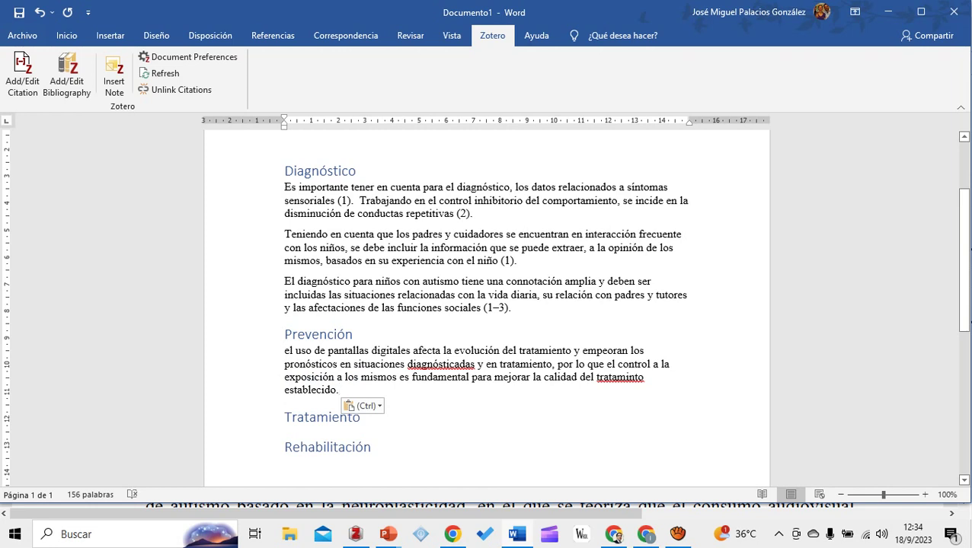
pyautogui.click(290, 350)
pyautogui.press('BackSpace')
pyautogui.write('E')
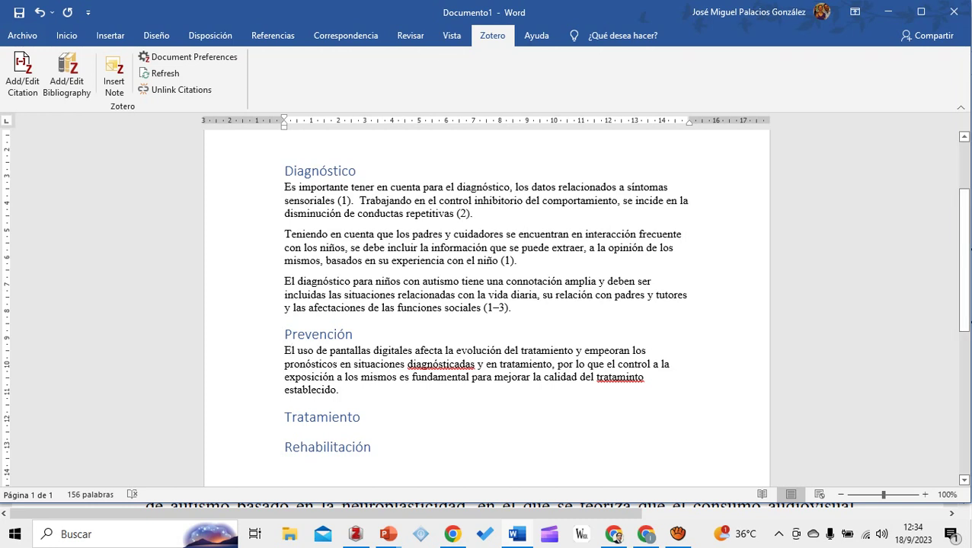
# Correct the misspelled words in the Prevención paragraph to "diagnosticadas" and "tratamiento"
pyautogui.rightClick(440, 364)
pyautogui.click(379, 130)
pyautogui.rightClick(626, 386)
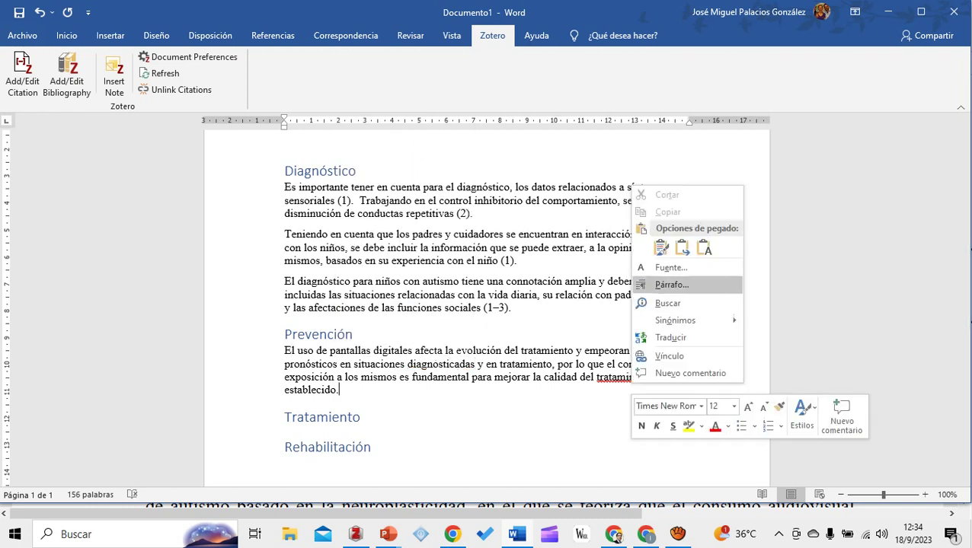
pyautogui.rightClick(618, 377)
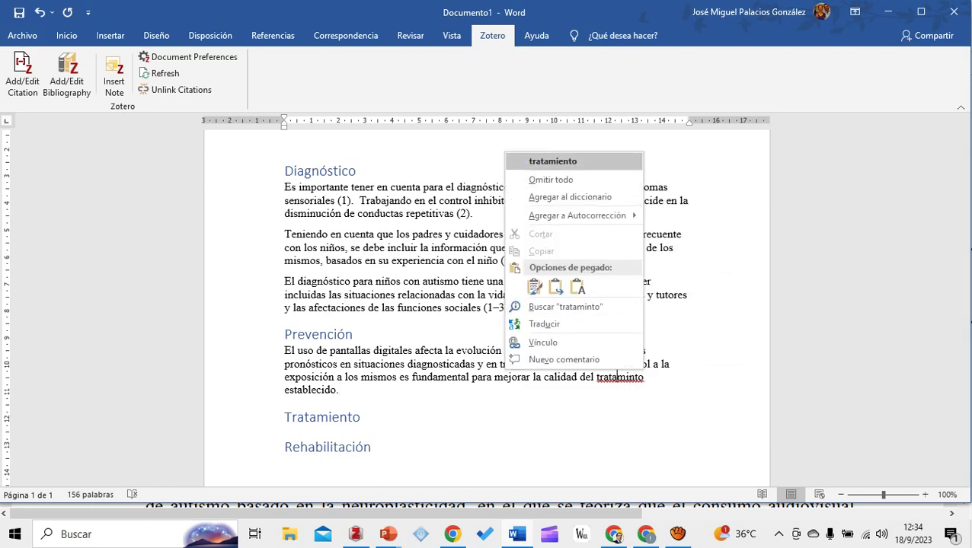
pyautogui.click(553, 162)
# Check the article's author in Zotero, and in Word cite "Asociación entre la exposición a pantallas electrónicas" after the Prevención paragraph's last "tratamiento"
pyautogui.hotkey('alt', 'Tab')
pyautogui.hotkey('ctrl', 'a')
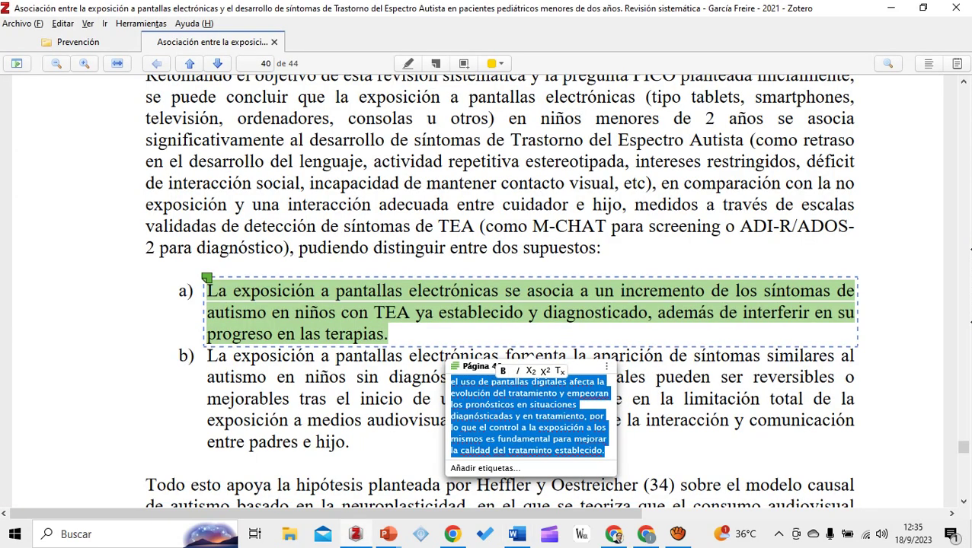
pyautogui.hotkey('ctrl', 'Tab')
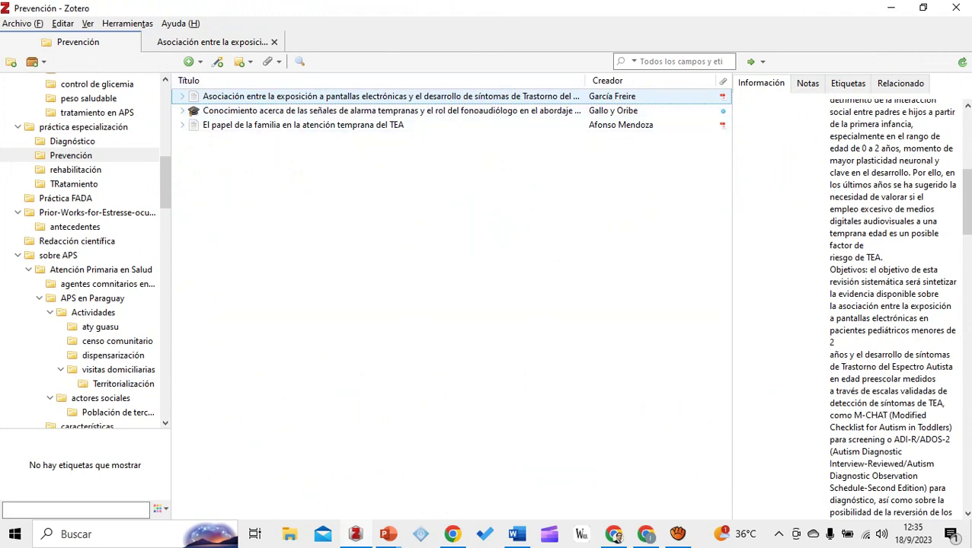
pyautogui.hotkey('alt', 'Tab')
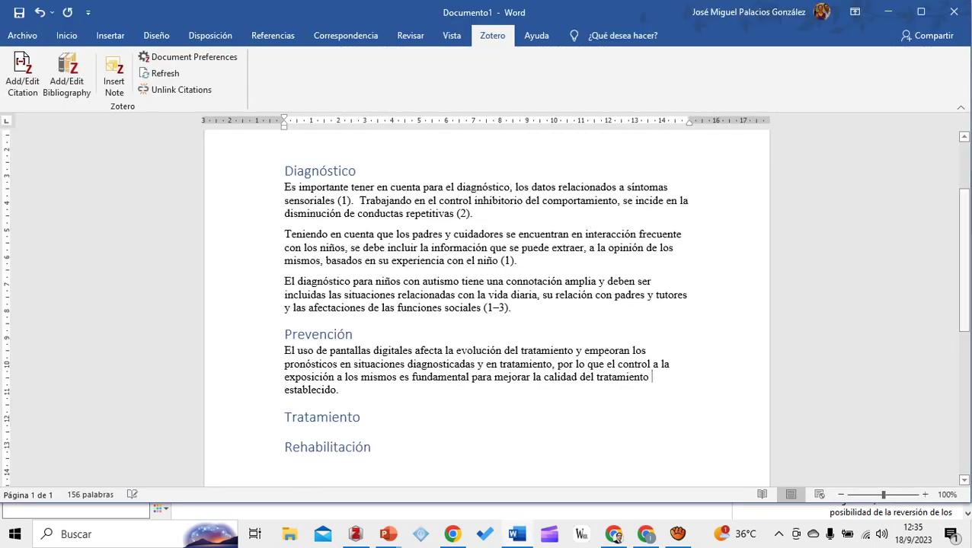
pyautogui.click(22, 74)
pyautogui.write('garcía')
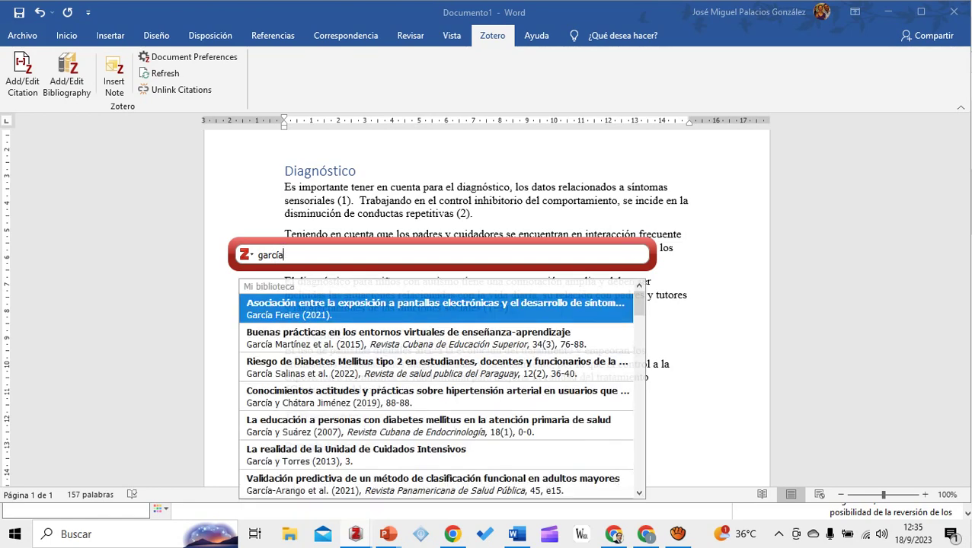
pyautogui.press('Return')
pyautogui.press('Return')
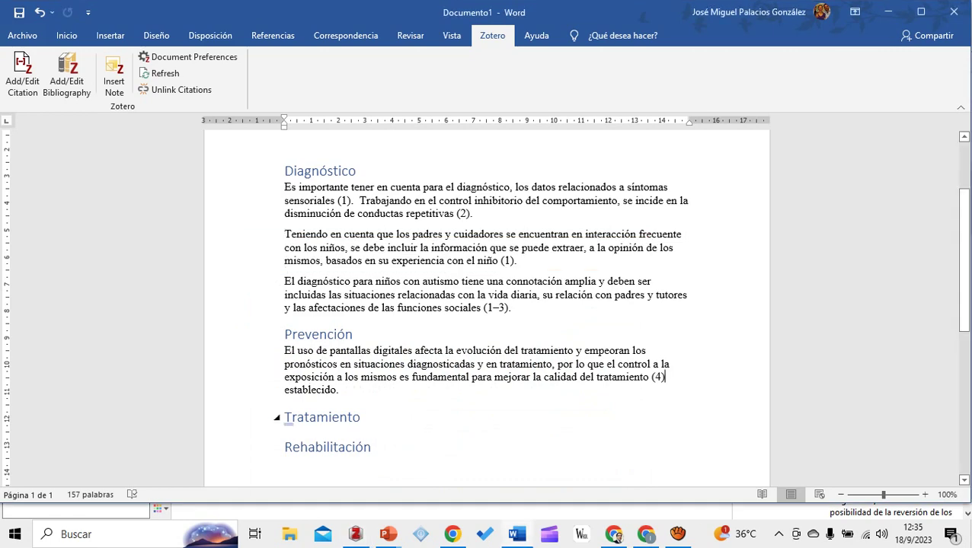
# Copy the comment of the page 40 highlight "cabe resaltar la necesidad" from the open Zotero article and switch back to Word
pyautogui.click(614, 535)
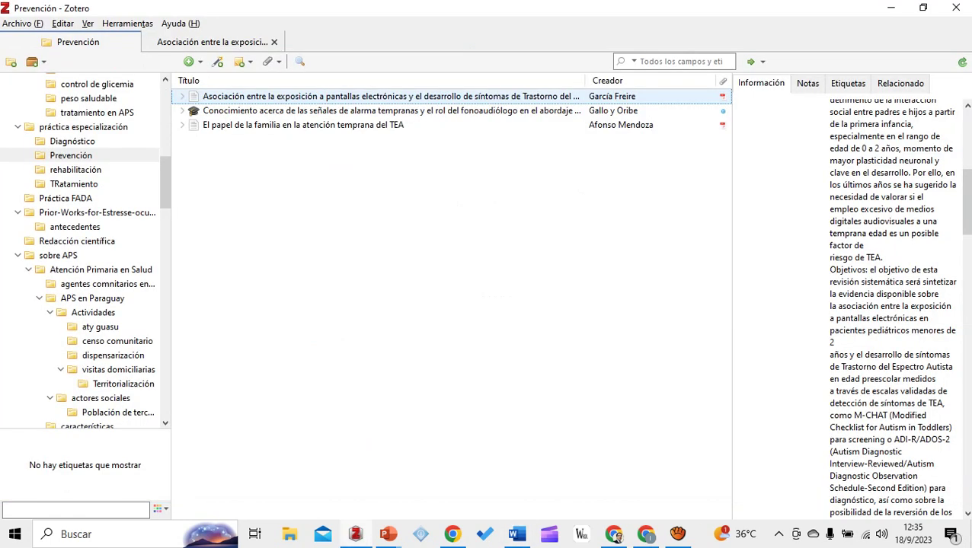
pyautogui.click(212, 42)
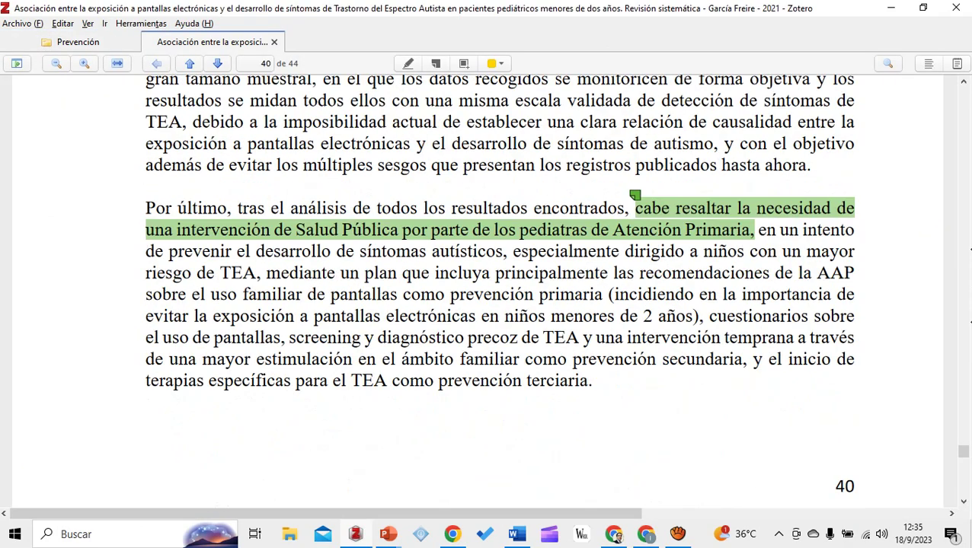
pyautogui.click(500, 229)
pyautogui.moveTo(538, 312); pyautogui.dragTo(420, 275)
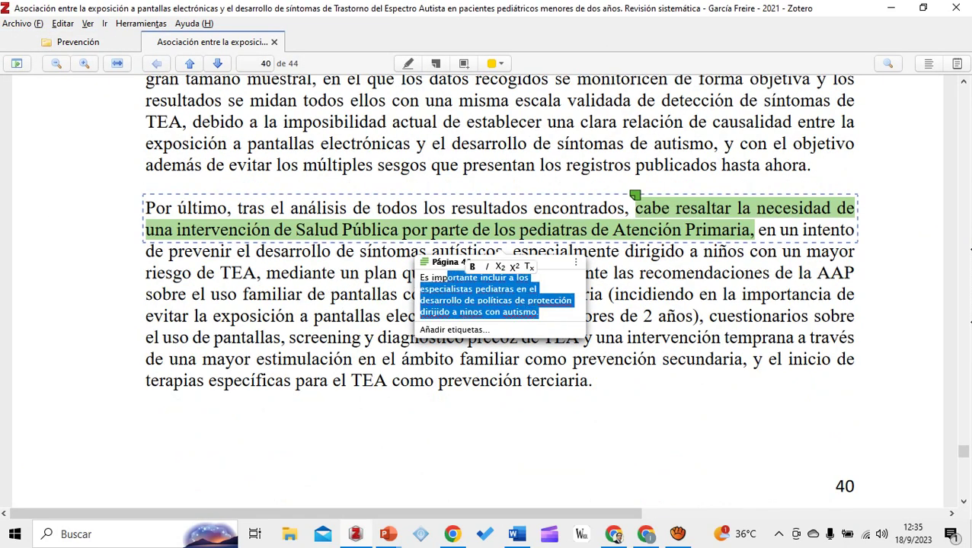
pyautogui.hotkey('alt', 'Tab')
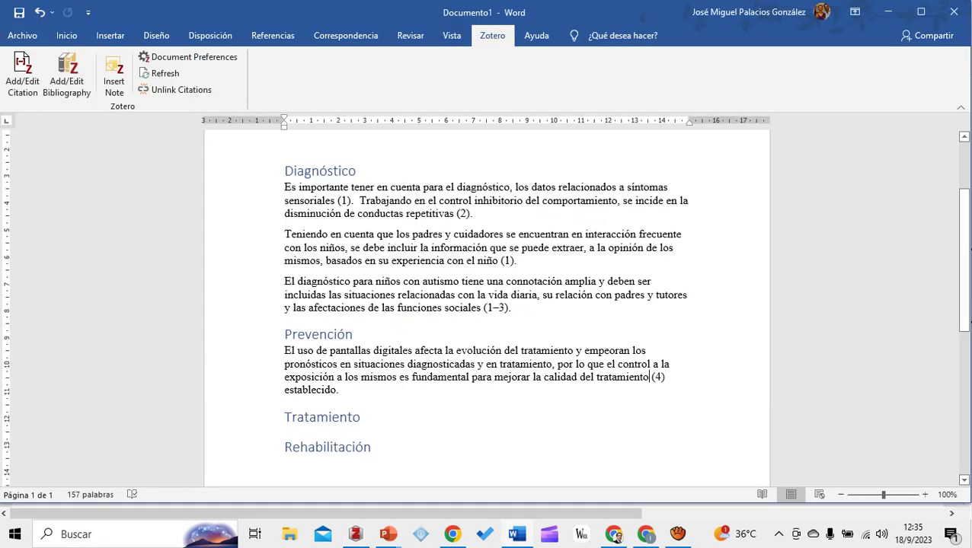
# Add a period and the copied comment about pediatric specialists before the Prevención citation, correcting its spelling to "dirigido" and "niños"
pyautogui.write('. Es importante incluir a los especialistas pediatras en el desarrollo de políticas de protección dirijido a ninos con autismo.')
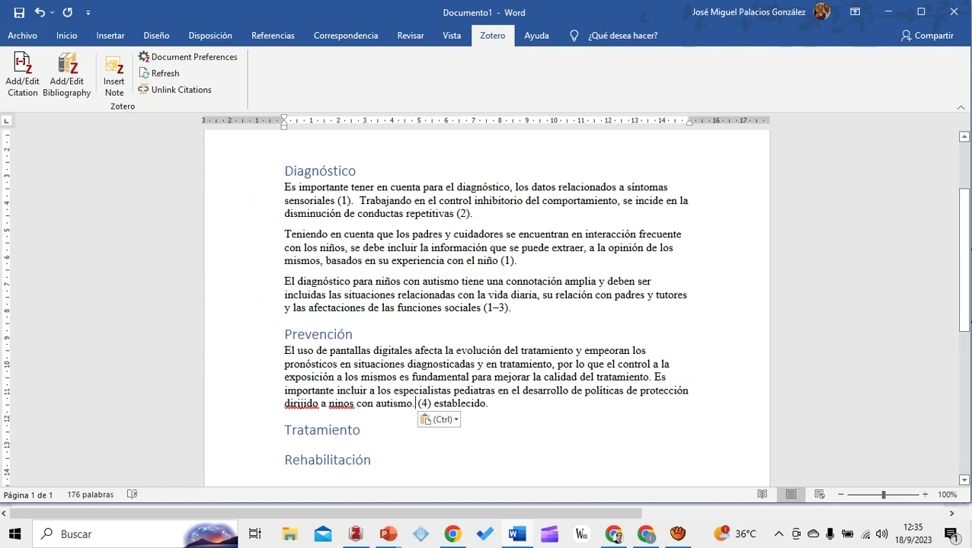
pyautogui.rightClick(303, 403)
pyautogui.click(217, 189)
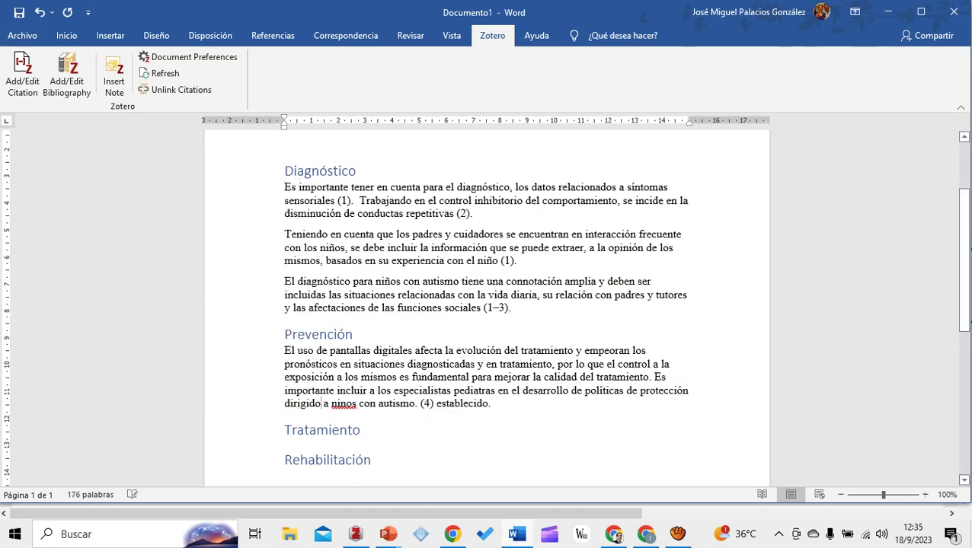
pyautogui.rightClick(343, 403)
pyautogui.click(217, 189)
pyautogui.click(491, 404)
# Add an empty line under the Tratamiento heading, and switch to the Zotero library list
pyautogui.scroll(-3, 488, 343)
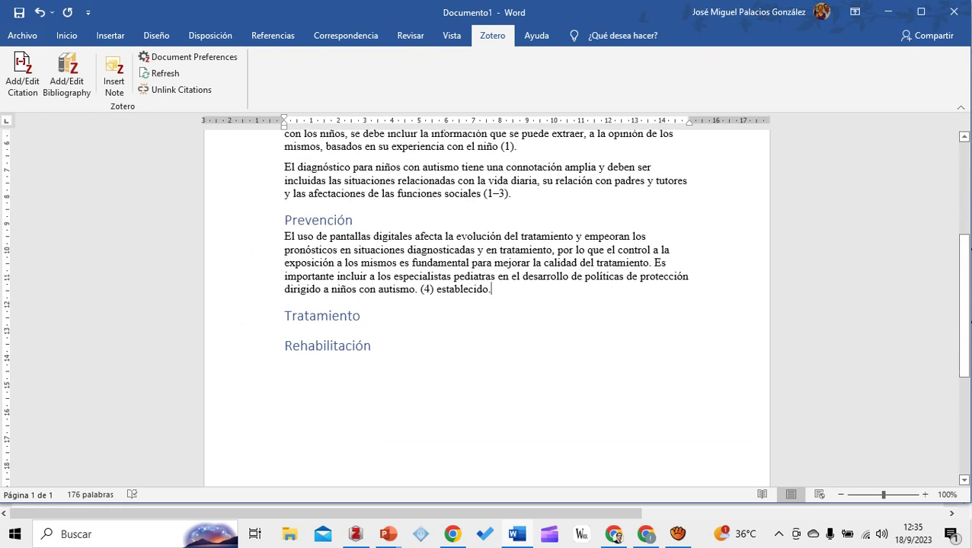
pyautogui.click(360, 315)
pyautogui.press('Return')
pyautogui.hotkey('alt', 'Tab')
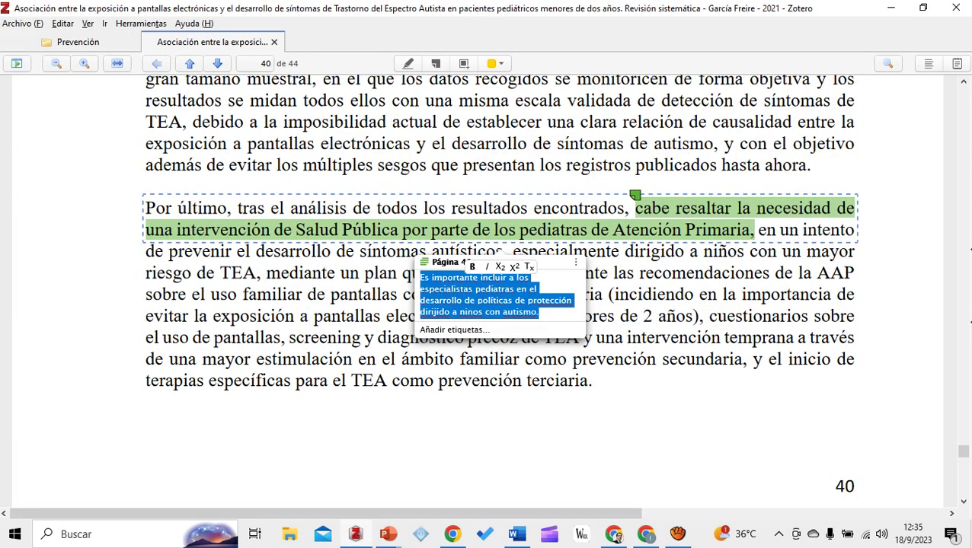
pyautogui.hotkey('ctrl', 'shift', 'Tab')
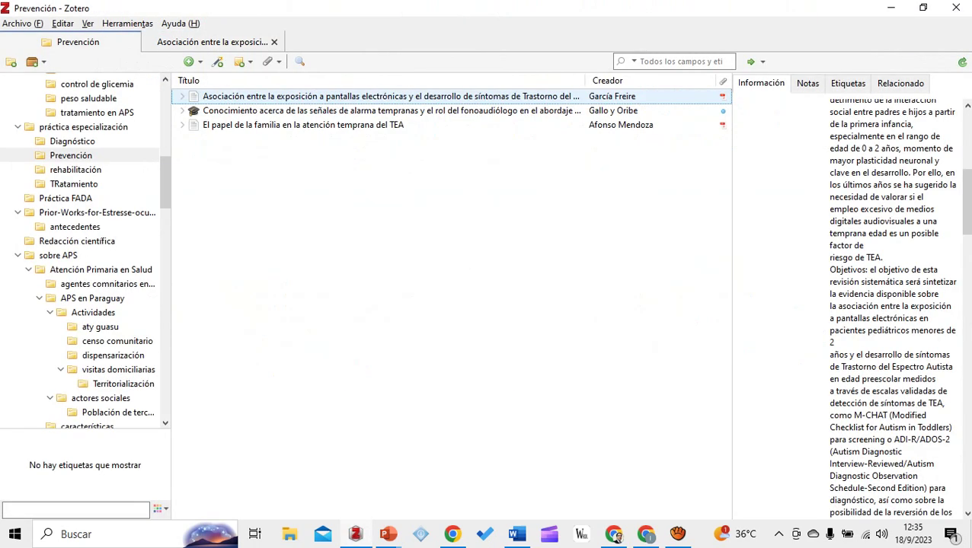
# Show the TRatamiento collection and open its first article, "Efectividad de la dieta libre de gluten y caseína"
pyautogui.press('Down')
pyautogui.press('Down')
pyautogui.press('Tab')
pyautogui.press('Return')
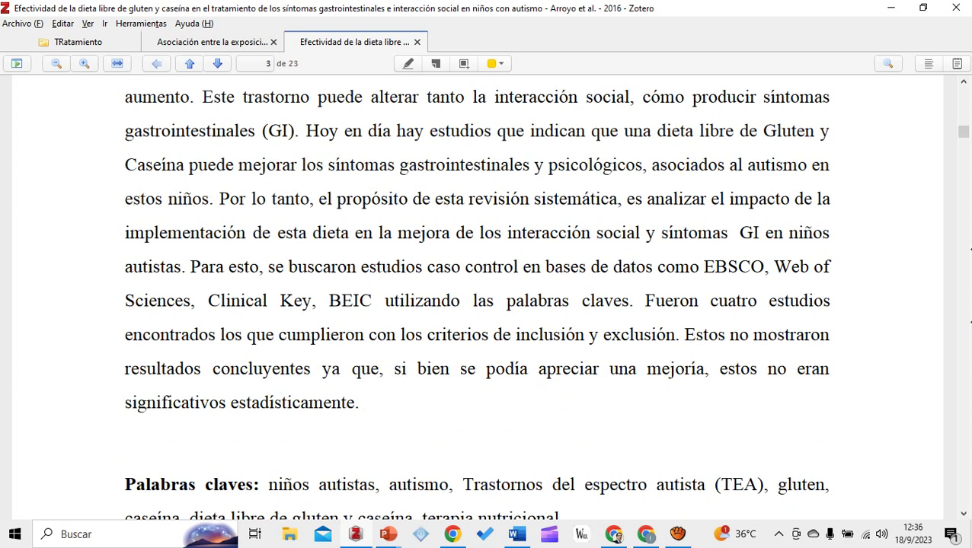
# Close the open screen-exposure and gluten-diet articles, and open "Rol del Psicólogo Clínico en el Tratamiento de Niños con Autismo"
pyautogui.hotkey('ctrl', 'shift', 'Tab')
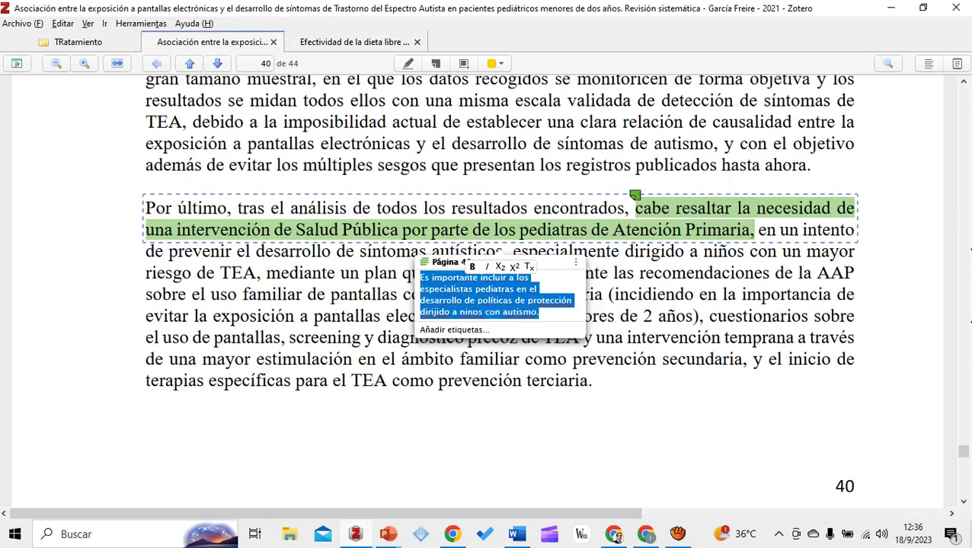
pyautogui.hotkey('ctrl', 'w')
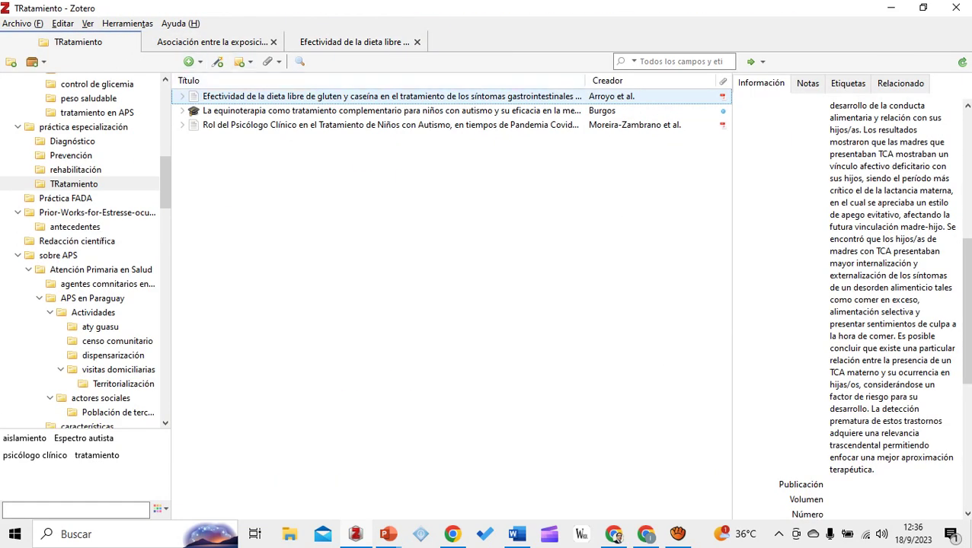
pyautogui.press('Down')
pyautogui.press('Down')
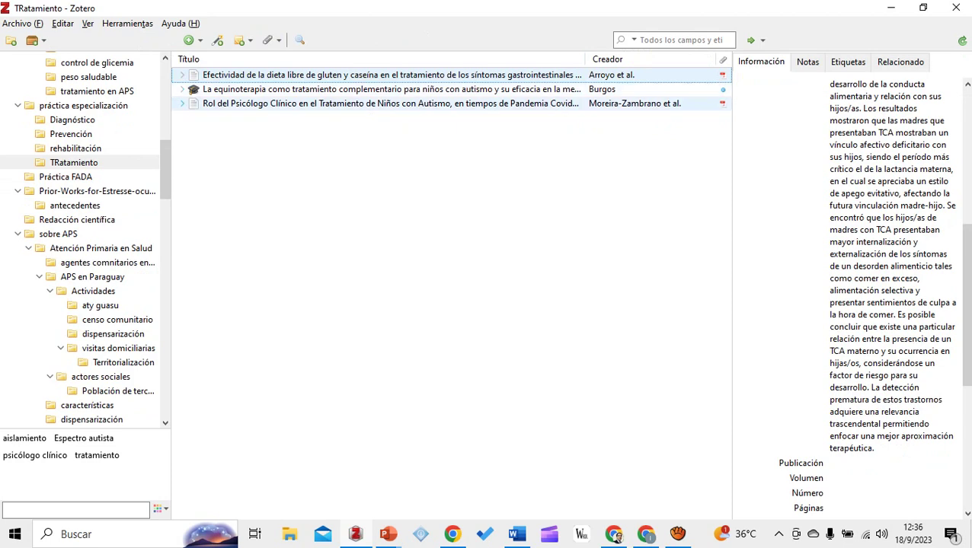
pyautogui.press('Return')
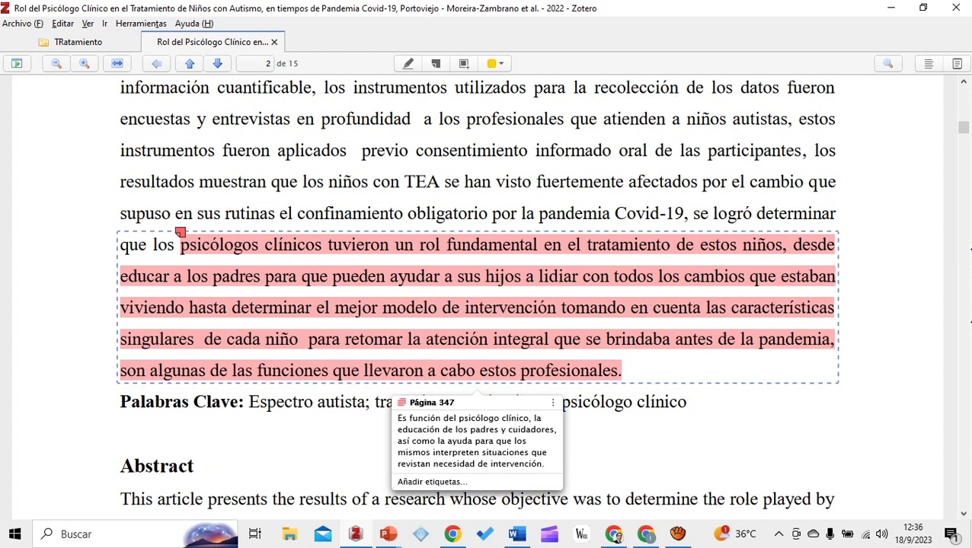
# Copy the whole comment of the red highlight on page 347, check the article's author in the library, and switch back to Word
pyautogui.moveTo(545, 400); pyautogui.dragTo(397, 354)
pyautogui.hotkey('ctrl', 'c')
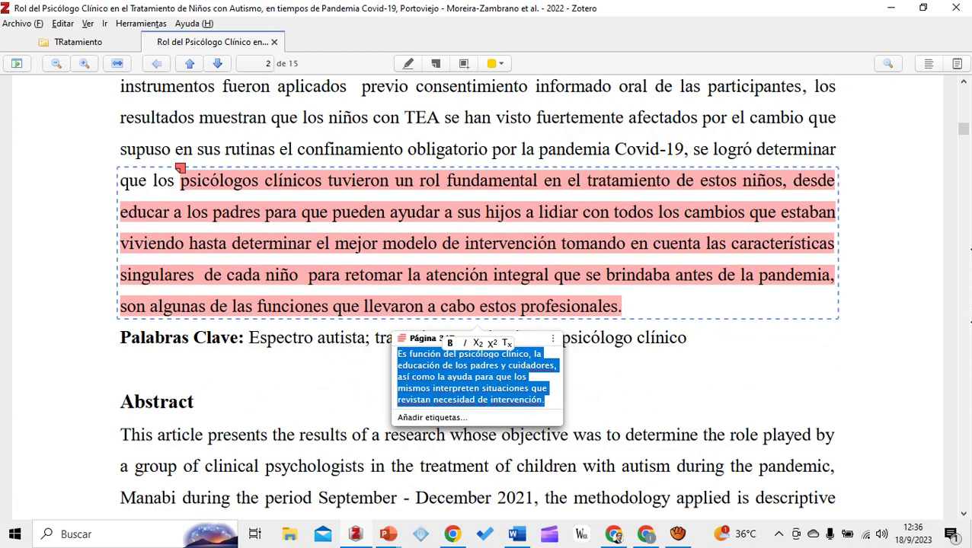
pyautogui.scroll(5, 477, 297)
pyautogui.scroll(-10, 476, 297)
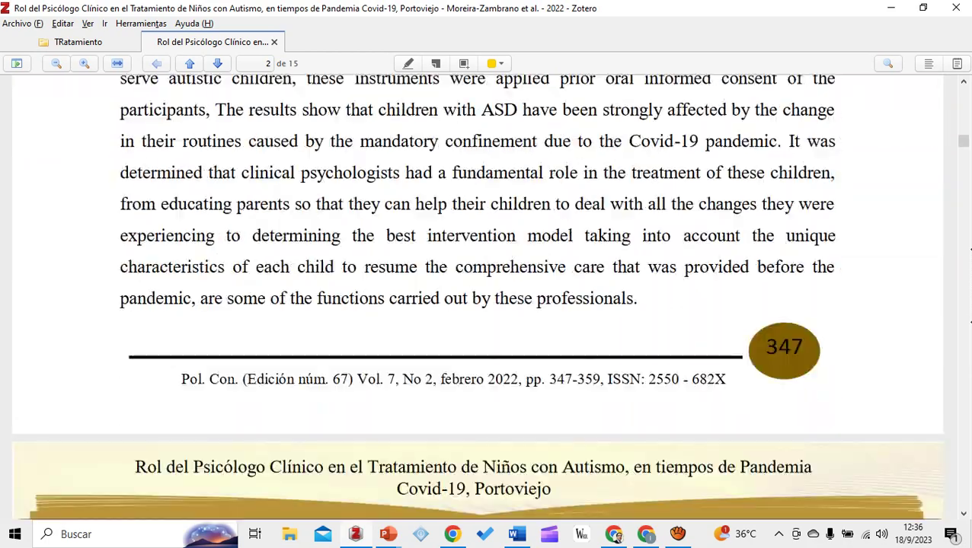
pyautogui.scroll(6, 476, 297)
pyautogui.hotkey('ctrl', 'Tab')
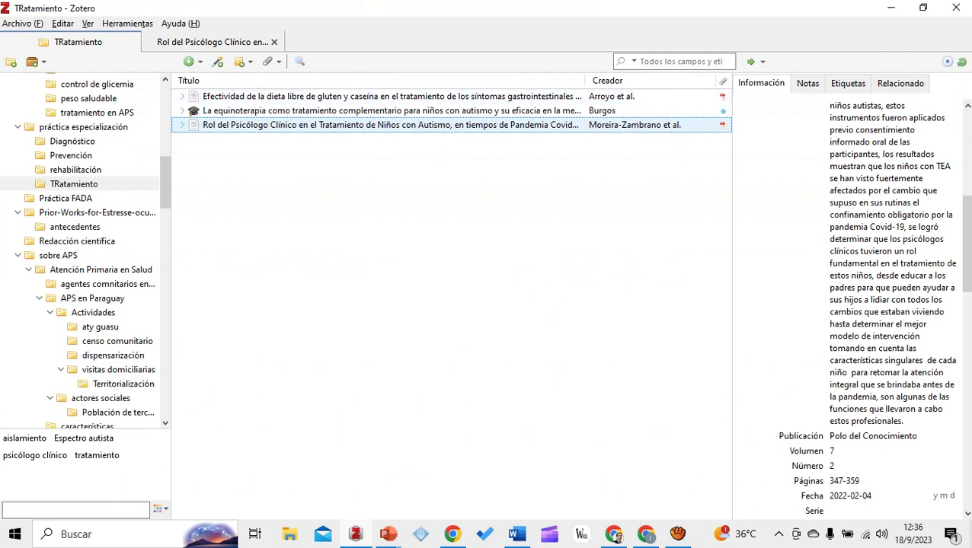
pyautogui.hotkey('alt', 'Tab')
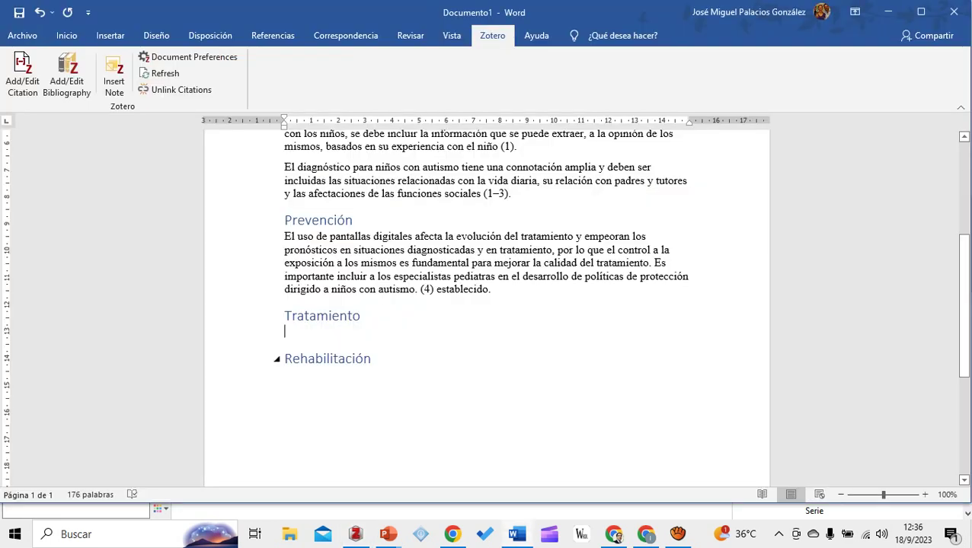
# Paste the comment under the Tratamiento heading and cite "Rol del Psicólogo Clínico en el Tratamiento de Niños con Autismo" before its final period
pyautogui.hotkey('ctrl', 'v')
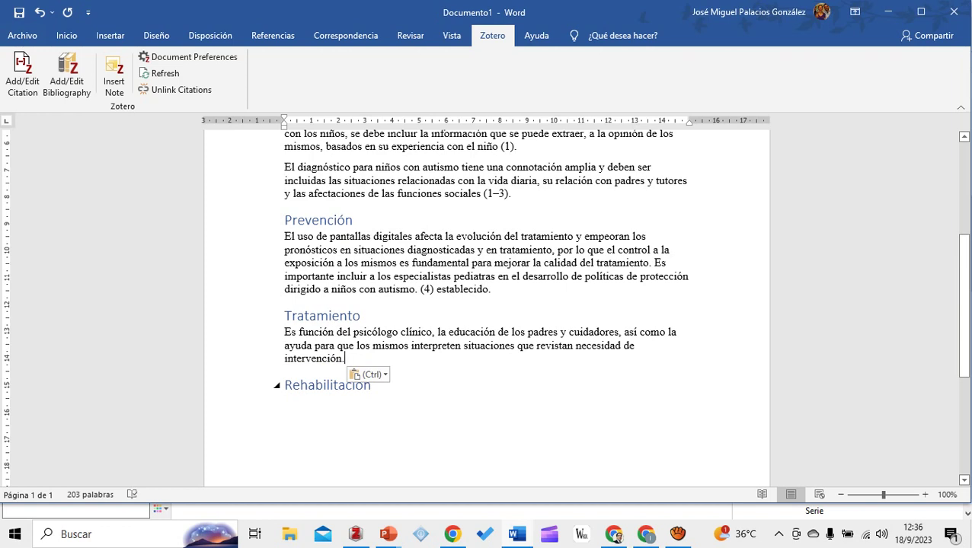
pyautogui.press('Left')
pyautogui.click(22, 74)
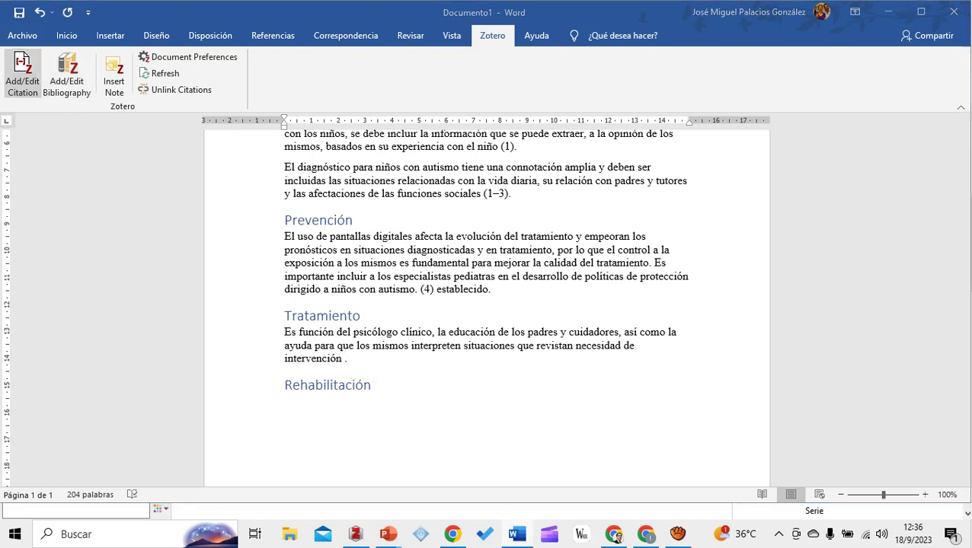
pyautogui.write('moreira')
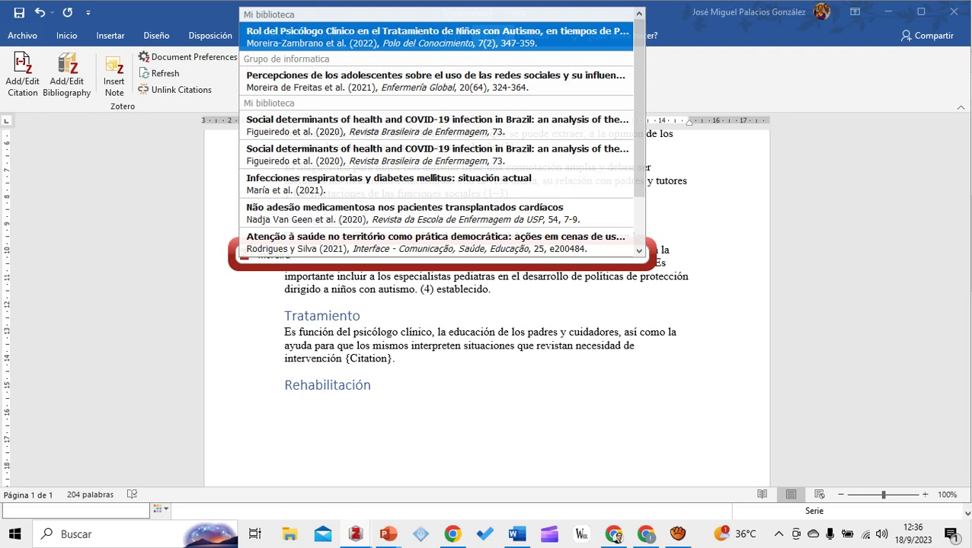
pyautogui.press('Return')
pyautogui.press('Return')
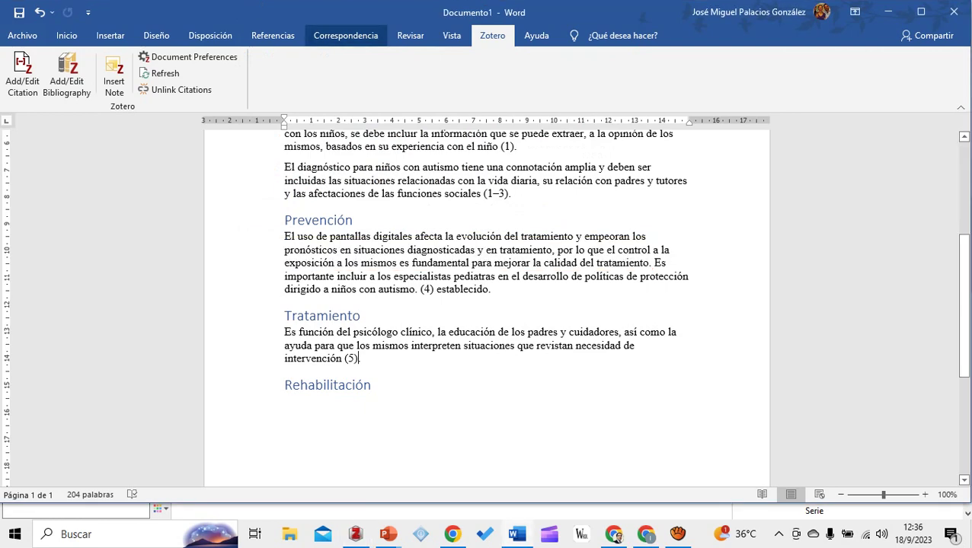
# Add an empty line under the Rehabilitación heading, and switch to Zotero to show the rehabilitación collection
pyautogui.click(373, 386)
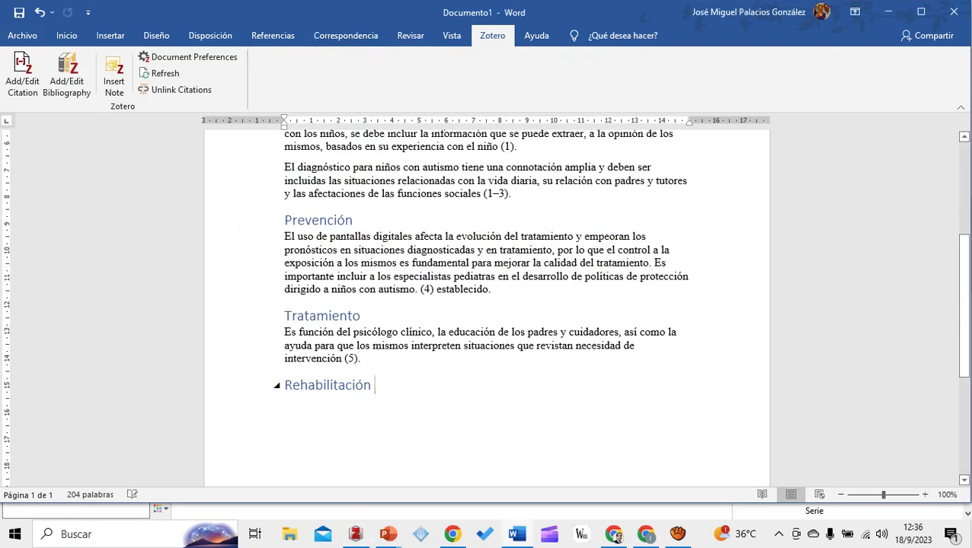
pyautogui.press('Return')
pyautogui.hotkey('alt', 'Tab')
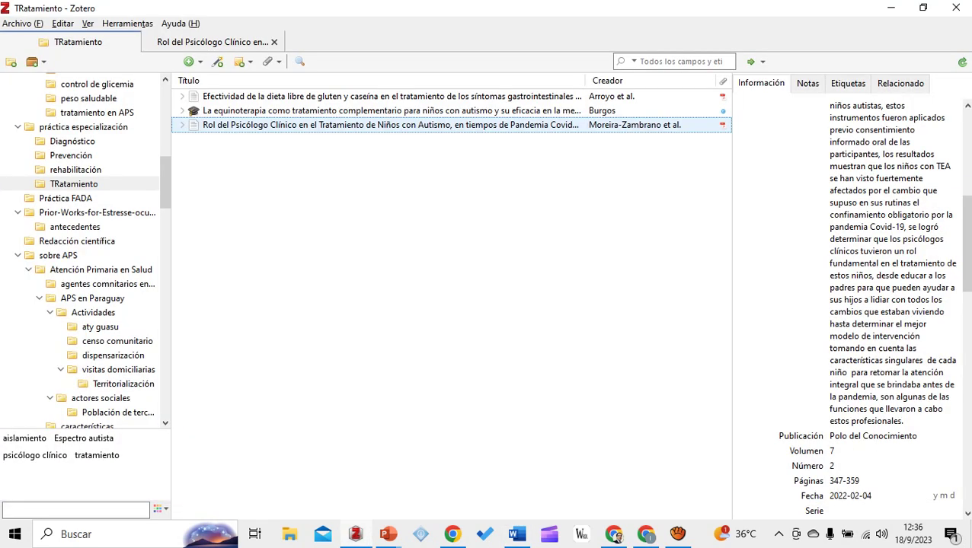
pyautogui.press('Up')
pyautogui.press('Tab')
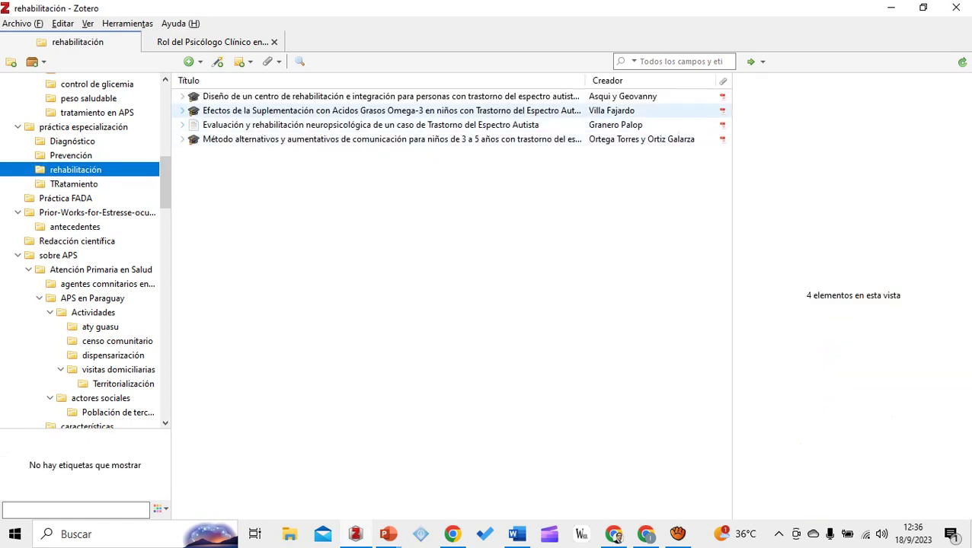
# Close the clinical psychologist article and open "Evaluación y rehabilitación neuropsicológica de un caso de Trastorno del Espectro Autista"
pyautogui.press('Down')
pyautogui.press('Down')
pyautogui.press('Return')
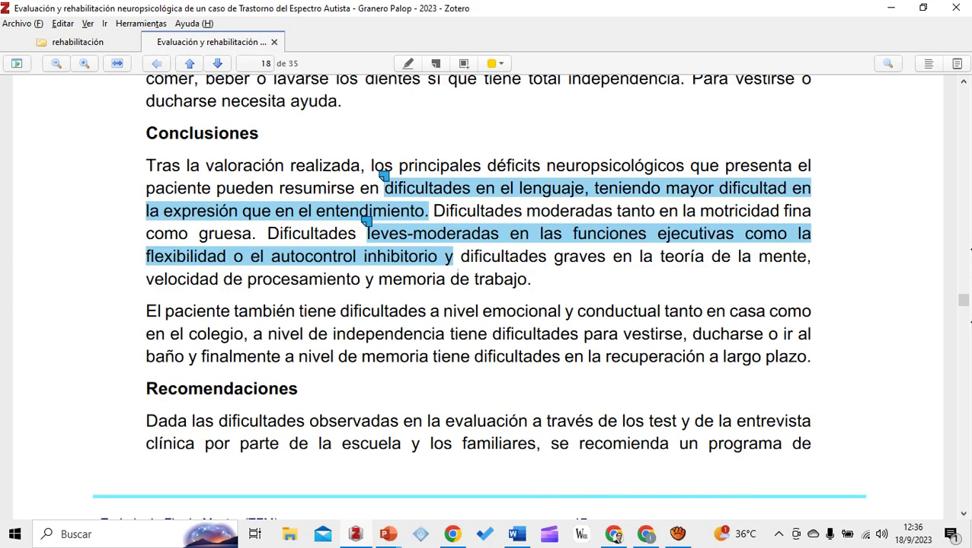
# Copy the whole comment of the first blue highlight on page 17, show the article in the library, and switch back to Word
pyautogui.press('Tab')
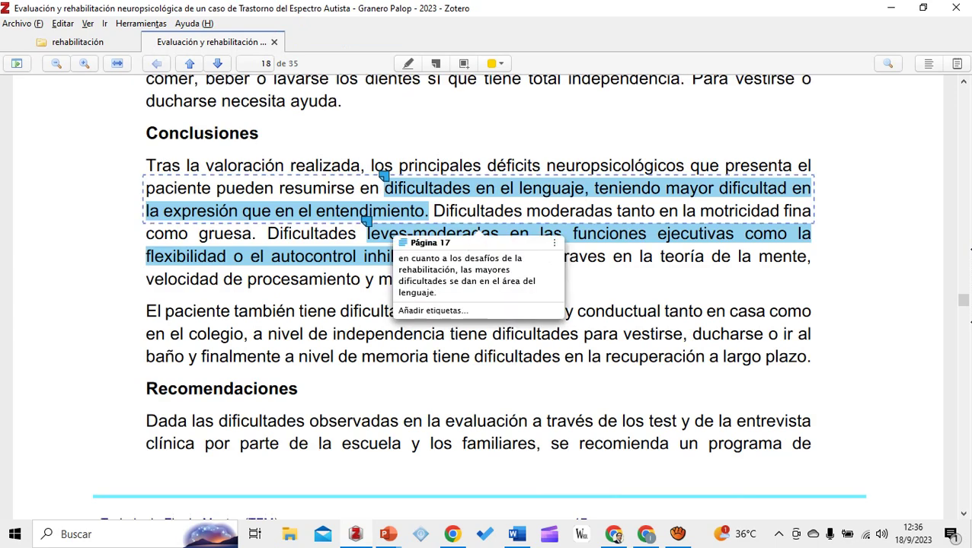
pyautogui.press('Tab')
pyautogui.hotkey('ctrl', 'c')
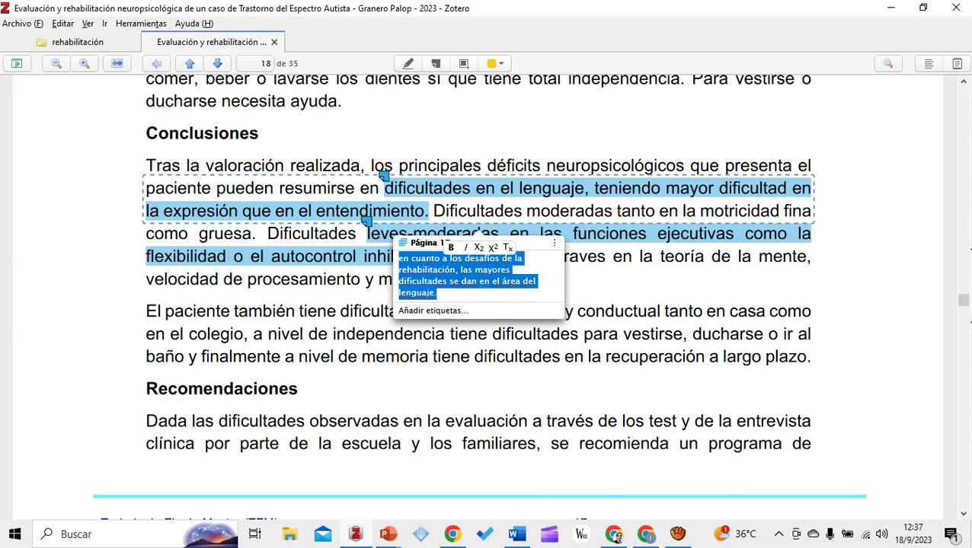
pyautogui.hotkey('ctrl', 'shift', 'Tab')
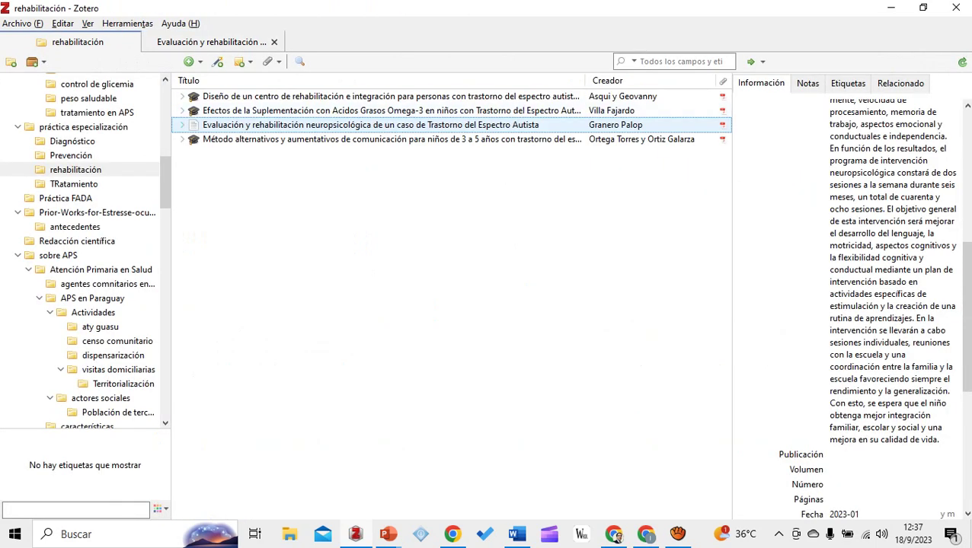
pyautogui.hotkey('alt', 'Tab')
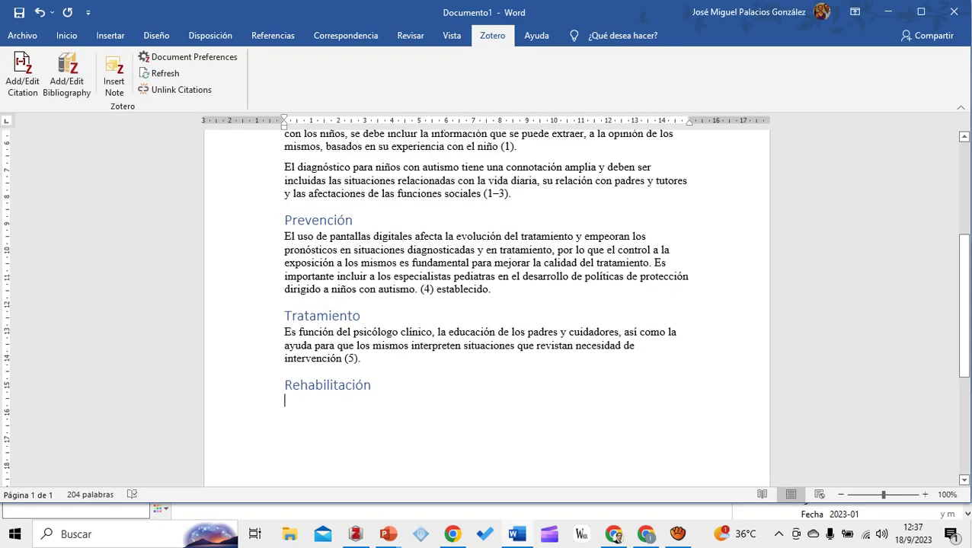
# Paste the copied comment under the Rehabilitación heading and capitalize its first word as "En"
pyautogui.hotkey('ctrl', 'v')
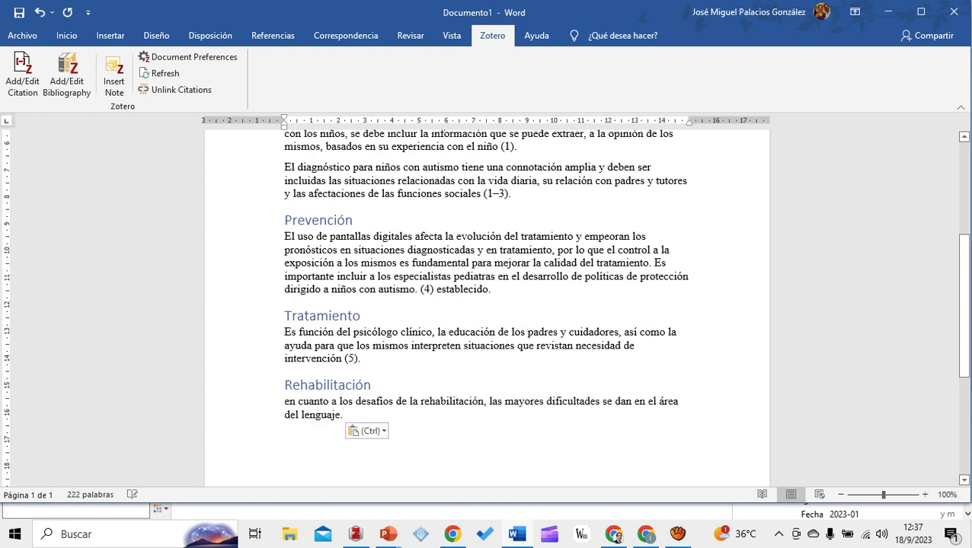
pyautogui.click(289, 402)
pyautogui.press('BackSpace')
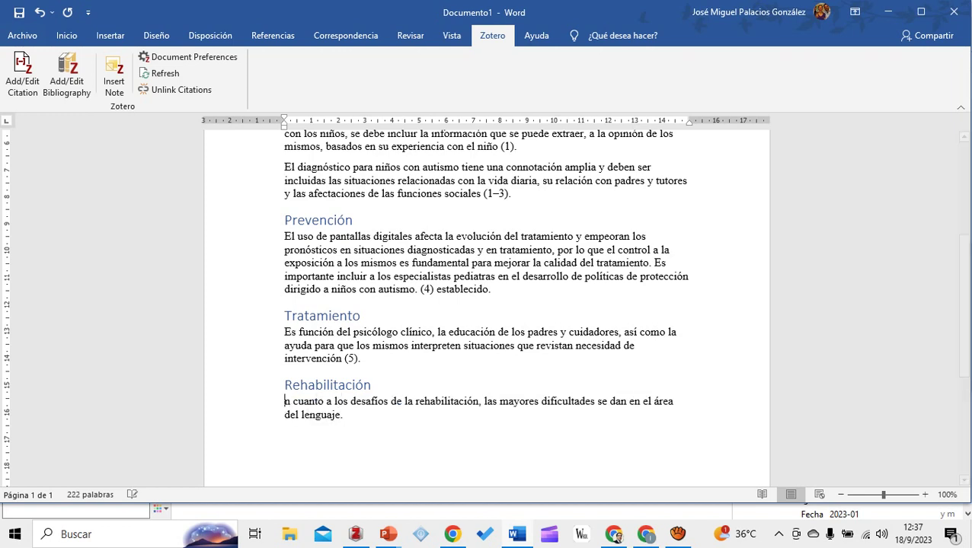
pyautogui.write('E')
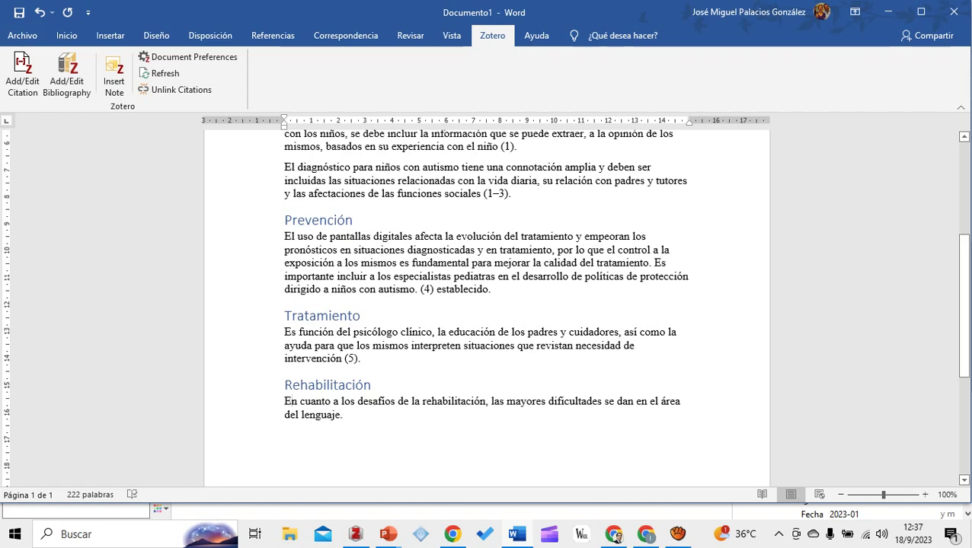
# Cite "Evaluación y rehabilitación neuropsicológica de un caso de Trastorno del Espectro Autista" before the final period of the Rehabilitación paragraph
pyautogui.click(341, 415)
pyautogui.click(22, 72)
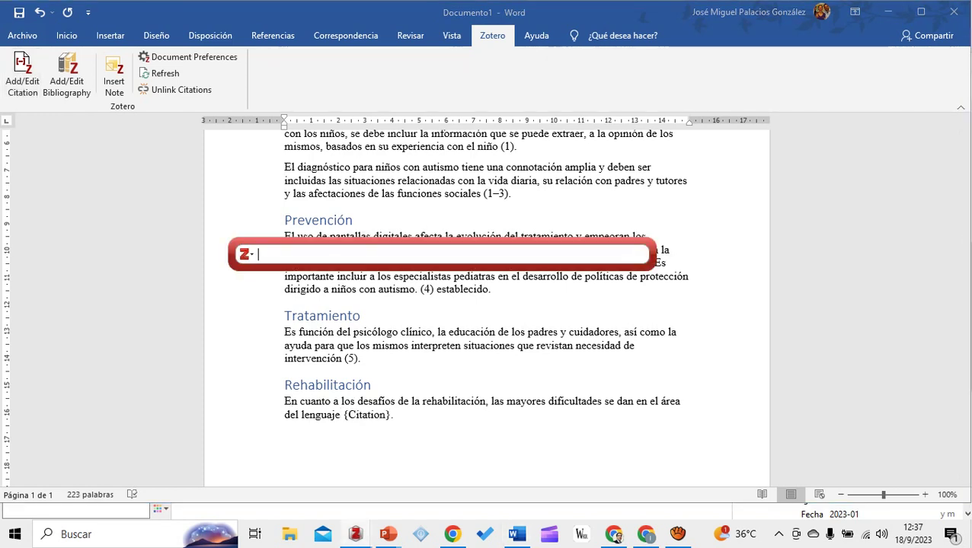
pyautogui.write('granero')
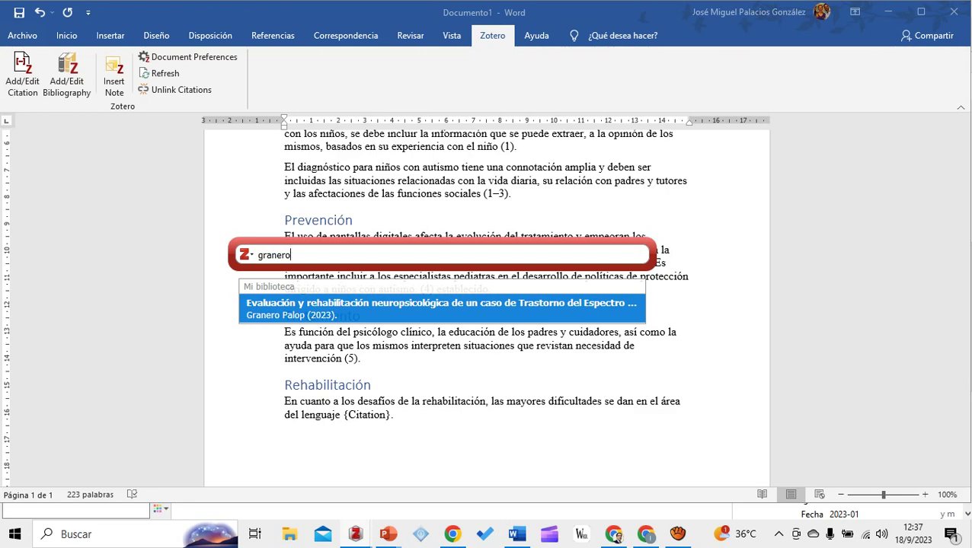
pyautogui.press('Return')
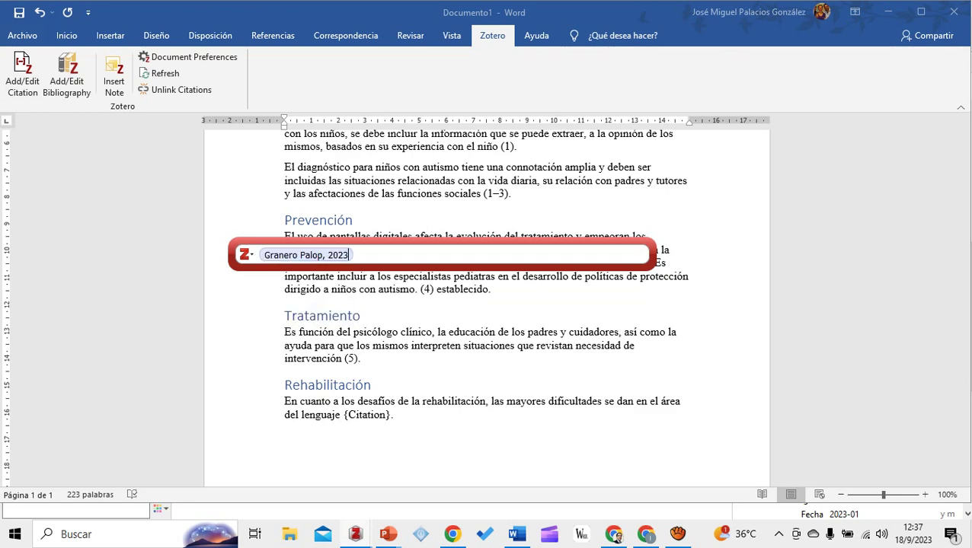
pyautogui.press('Return')
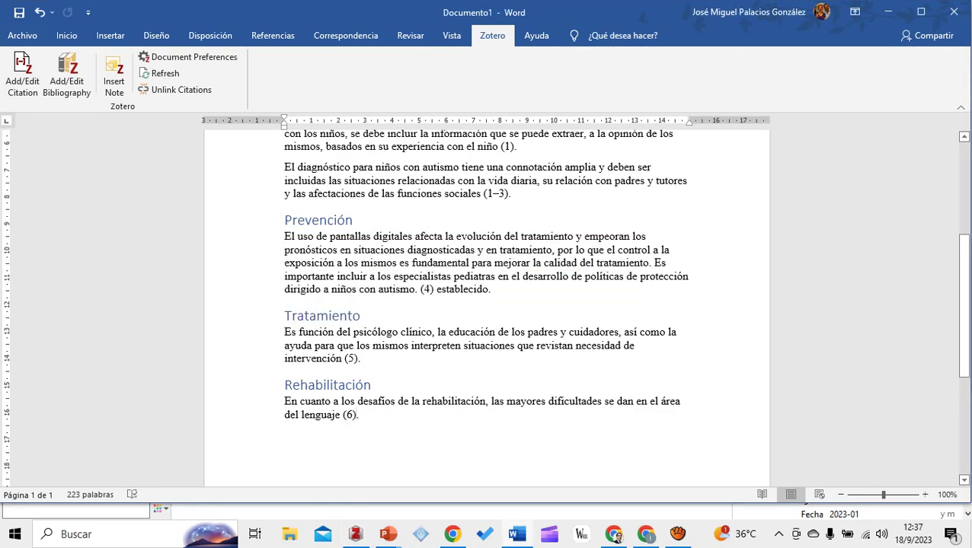
# Copy the comment of the second blue highlight on page 17 in Zotero, about executive functions, and return to Word
pyautogui.hotkey('alt', 'Tab')
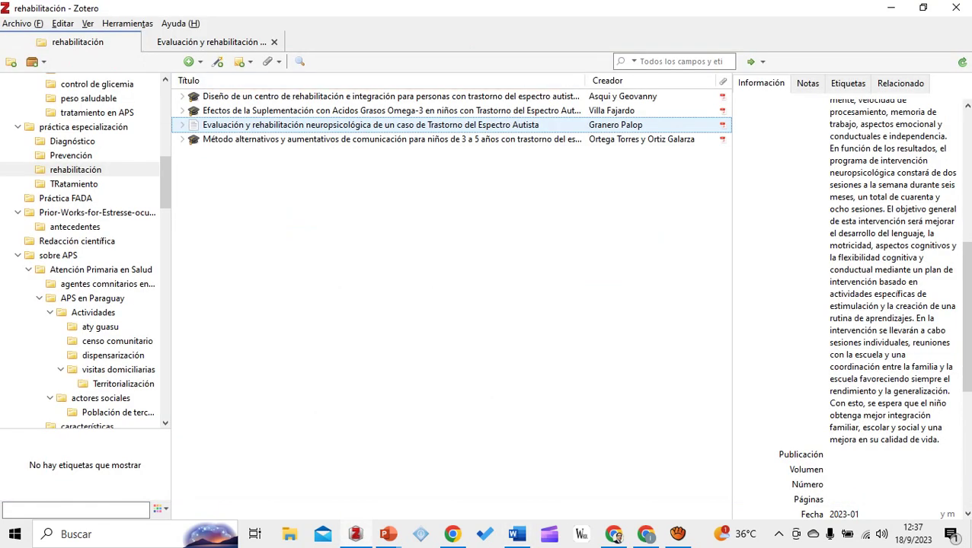
pyautogui.hotkey('ctrl', 'Tab')
pyautogui.click(480, 245)
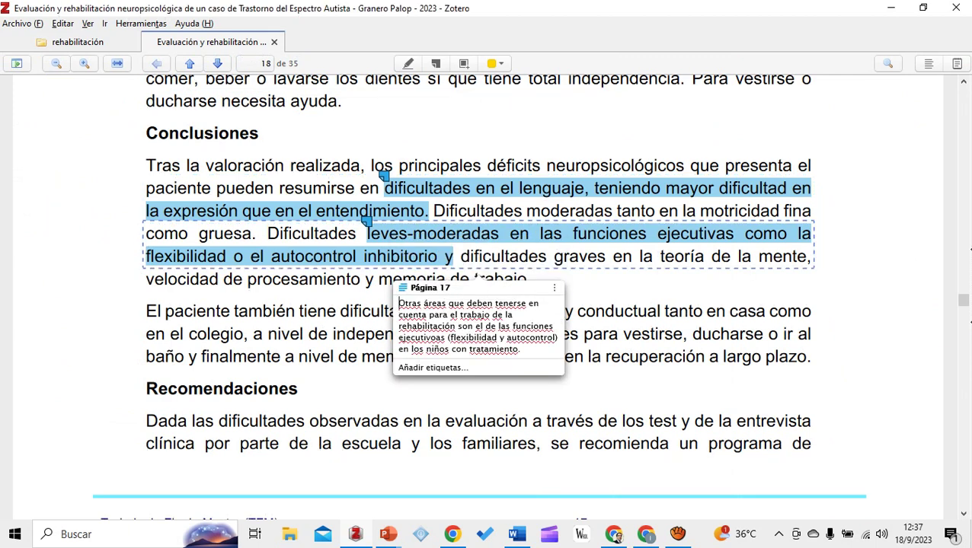
pyautogui.moveTo(397, 304); pyautogui.dragTo(520, 349)
pyautogui.hotkey('alt', 'Tab')
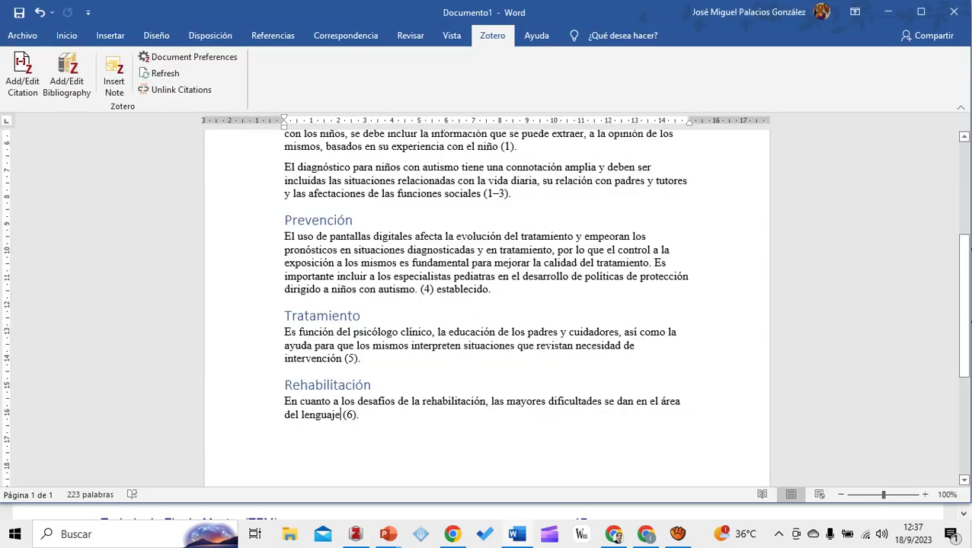
# Insert the copied comment as a new sentence between "lenguaje" and the citation, and correct "ejecutivoas" to "ejecutivas"
pyautogui.click(340, 414)
pyautogui.write('. Otras áreas que deben tenerse en cuenta para el trabajo de la rehabilitación son el de las funciones ejecutivoas (flexibilidad y autocontrol) en los niños con tratamiento.')
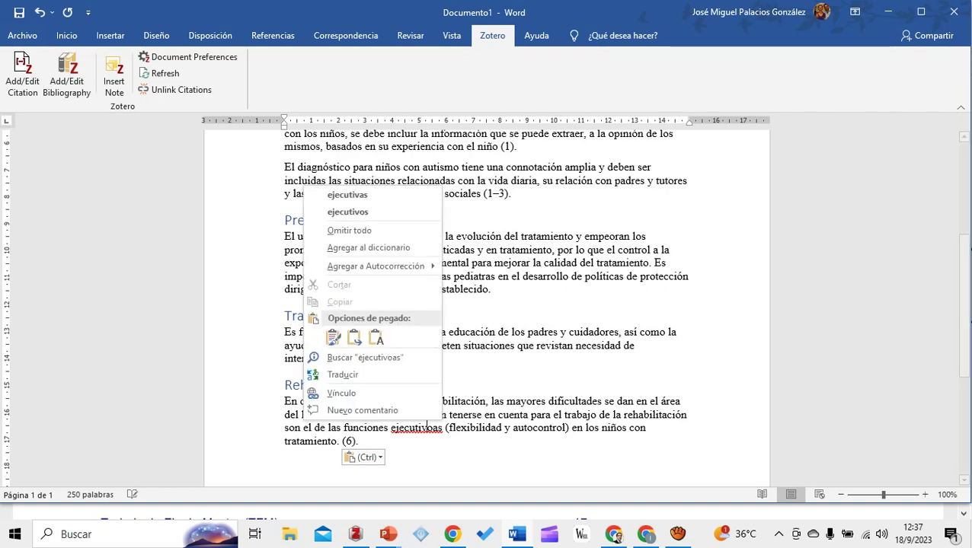
pyautogui.rightClick(427, 424)
pyautogui.click(347, 195)
# Add a "Bibliografía" line below the Rehabilitación text and insert the Zotero bibliography under it
pyautogui.scroll(4, 487, 305)
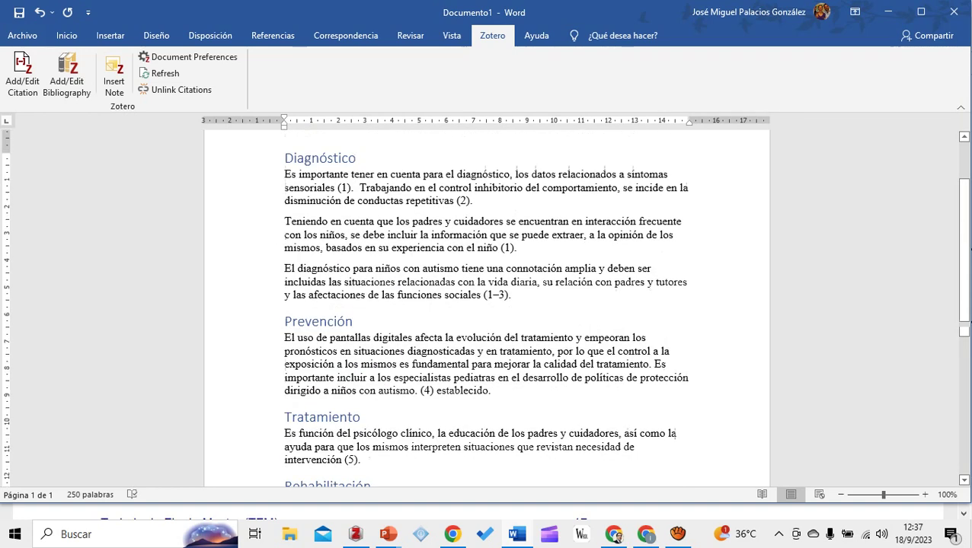
pyautogui.scroll(-4, 487, 305)
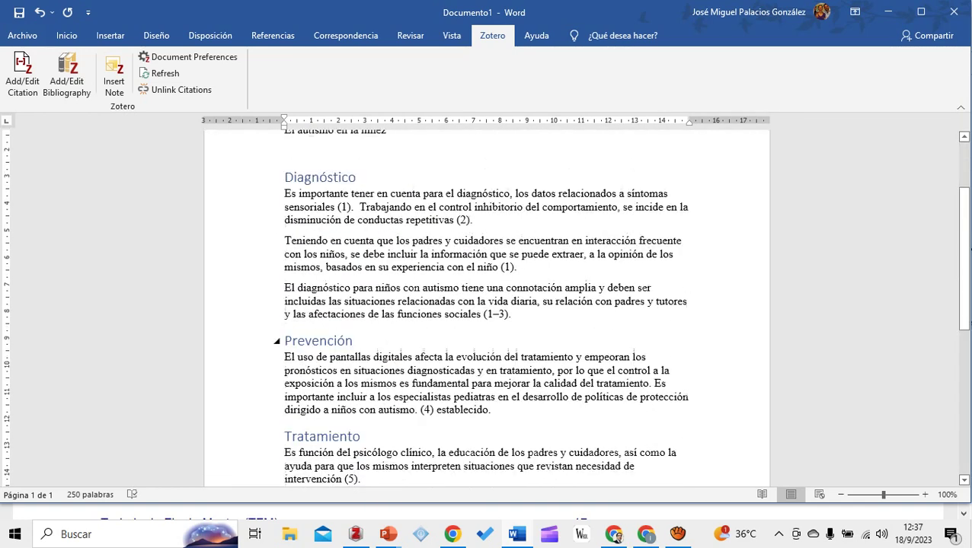
pyautogui.scroll(-5, 487, 305)
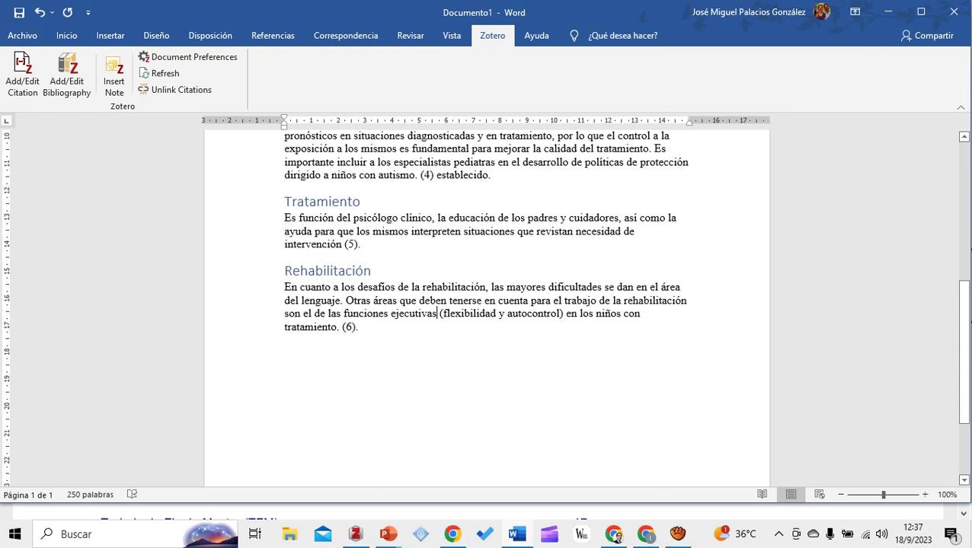
pyautogui.scroll(3, 487, 305)
pyautogui.scroll(3, 487, 304)
pyautogui.scroll(-5, 487, 305)
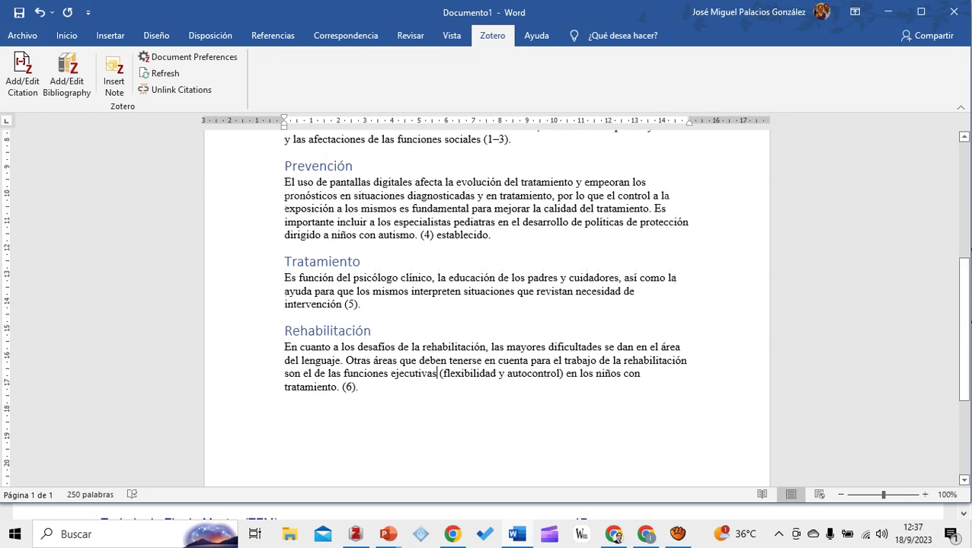
pyautogui.click(285, 422)
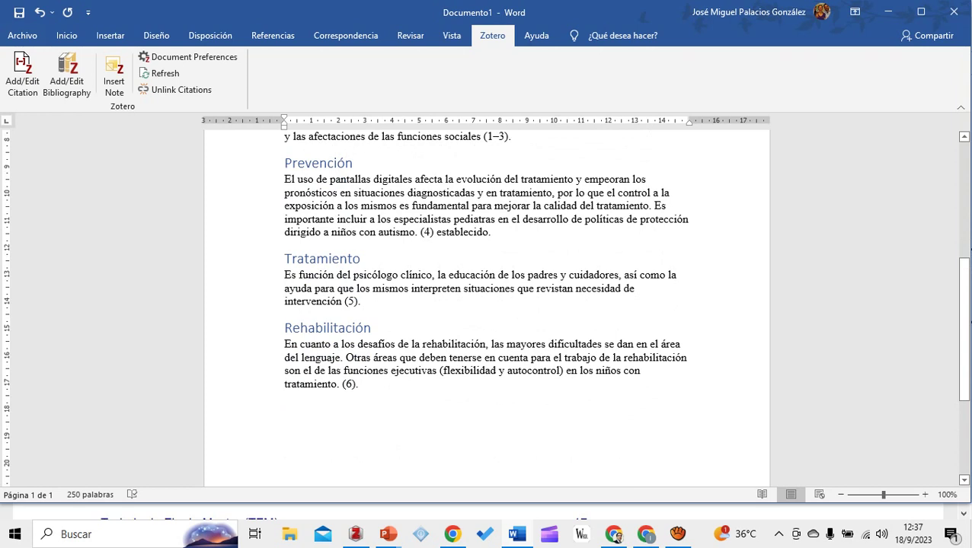
pyautogui.write('Bibliografía')
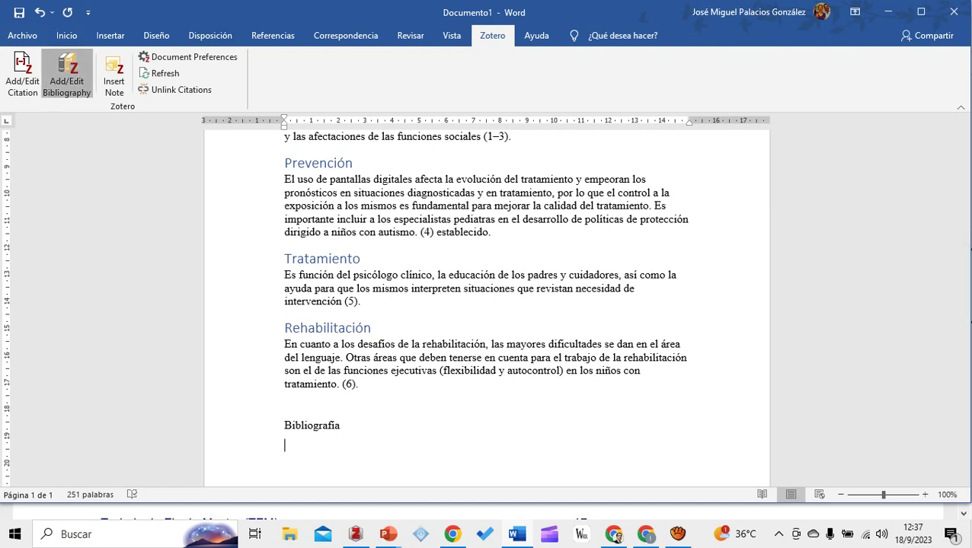
pyautogui.click(67, 73)
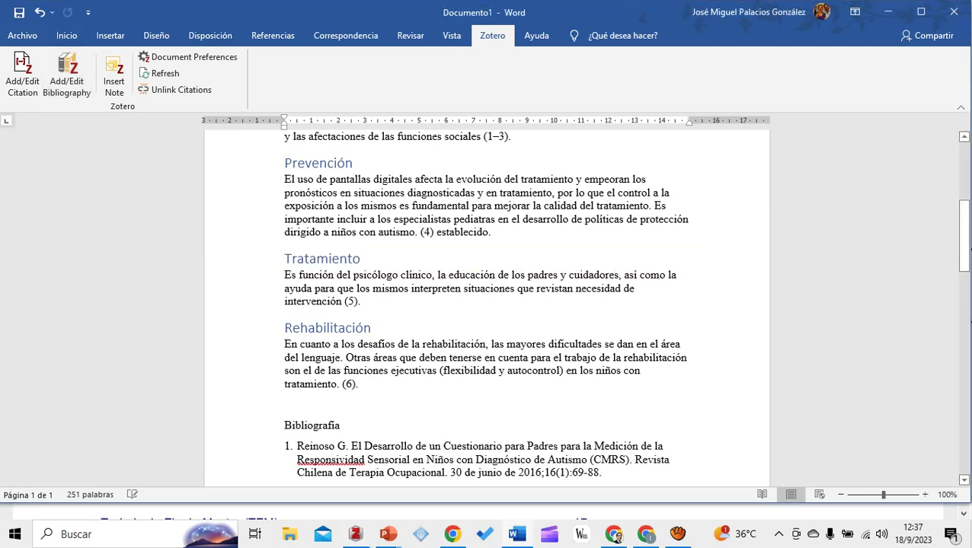
# Check the generated reference list and apply the Título 1 style to the "Bibliografía" line
pyautogui.scroll(-10, 487, 305)
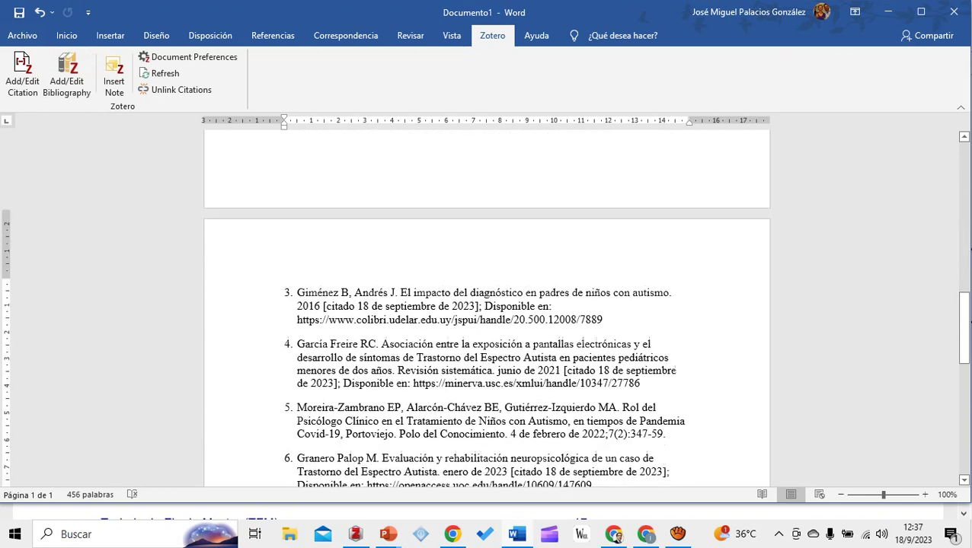
pyautogui.scroll(-3, 487, 304)
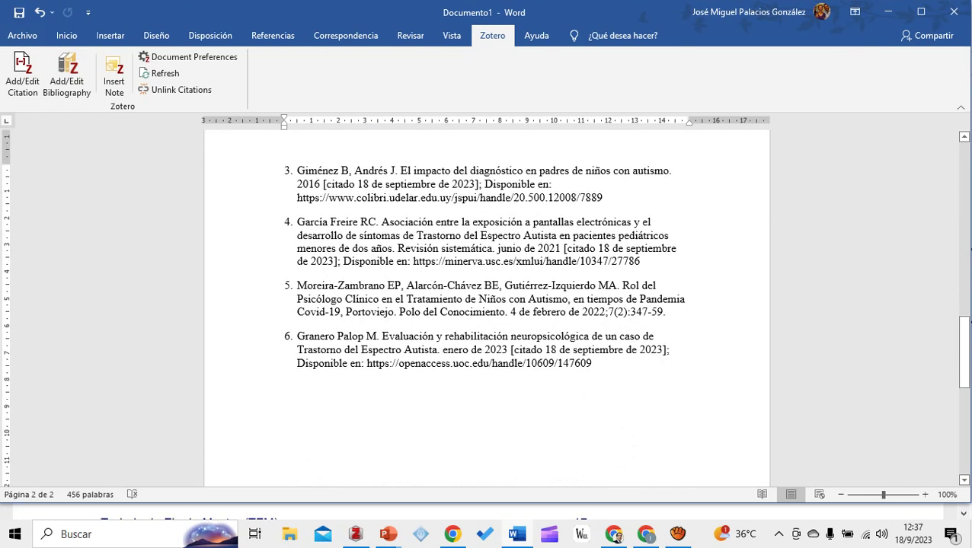
pyautogui.scroll(8, 487, 304)
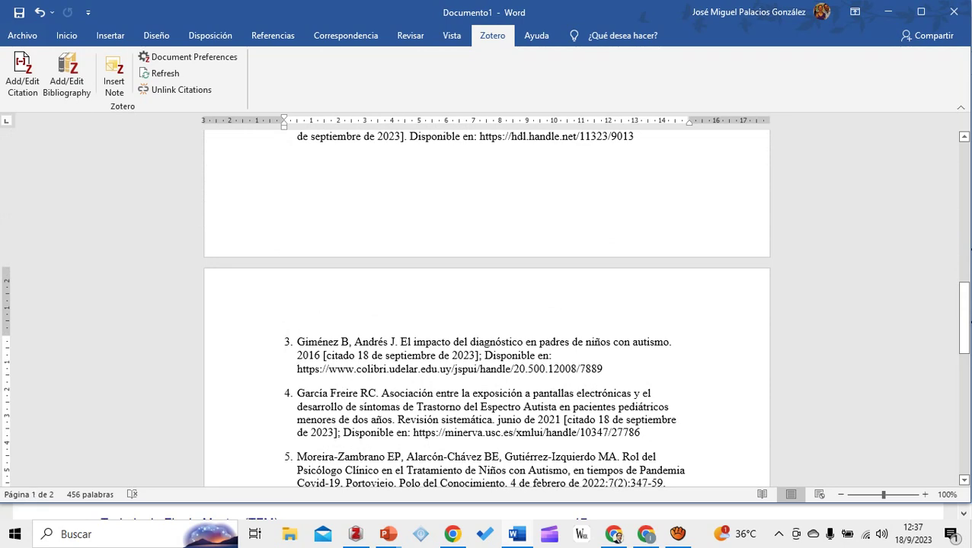
pyautogui.scroll(2, 488, 305)
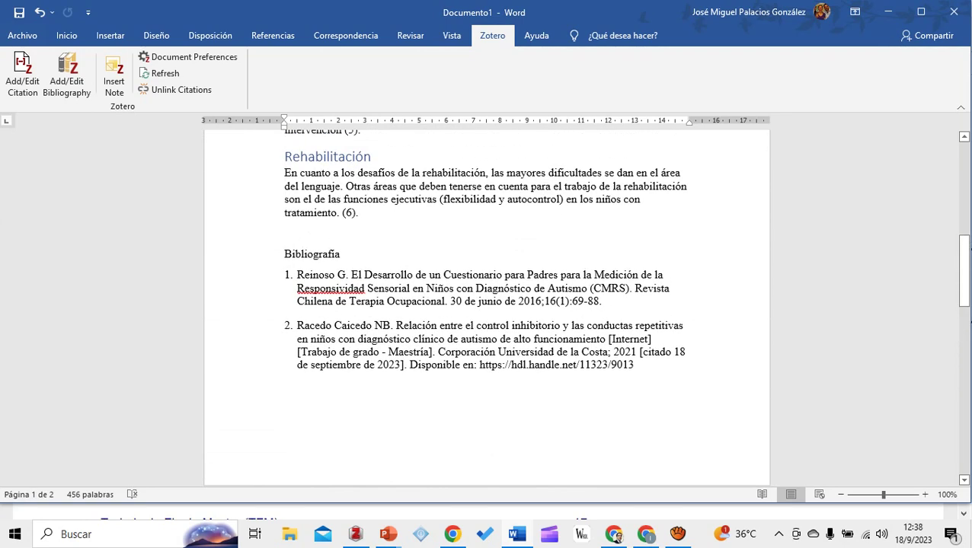
pyautogui.doubleClick(313, 254)
pyautogui.click(66, 35)
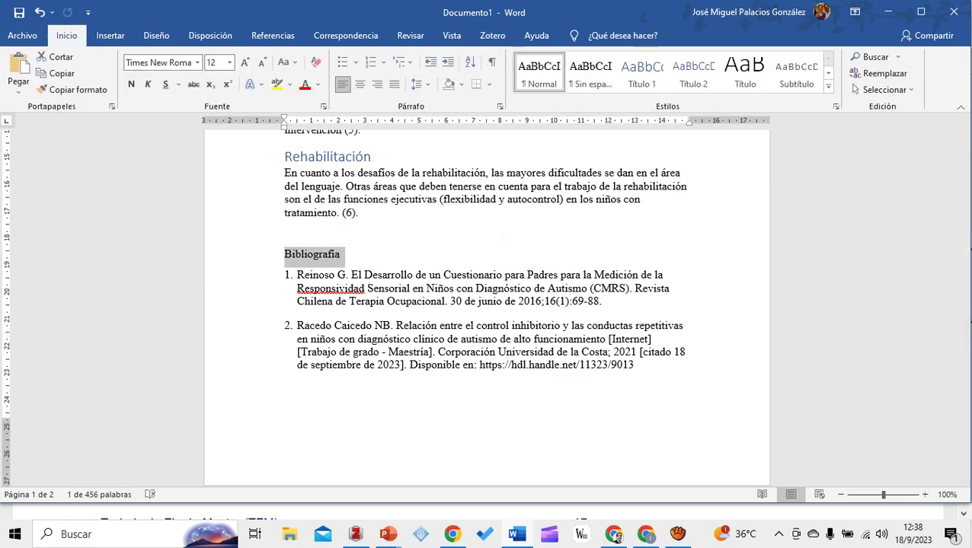
pyautogui.click(642, 72)
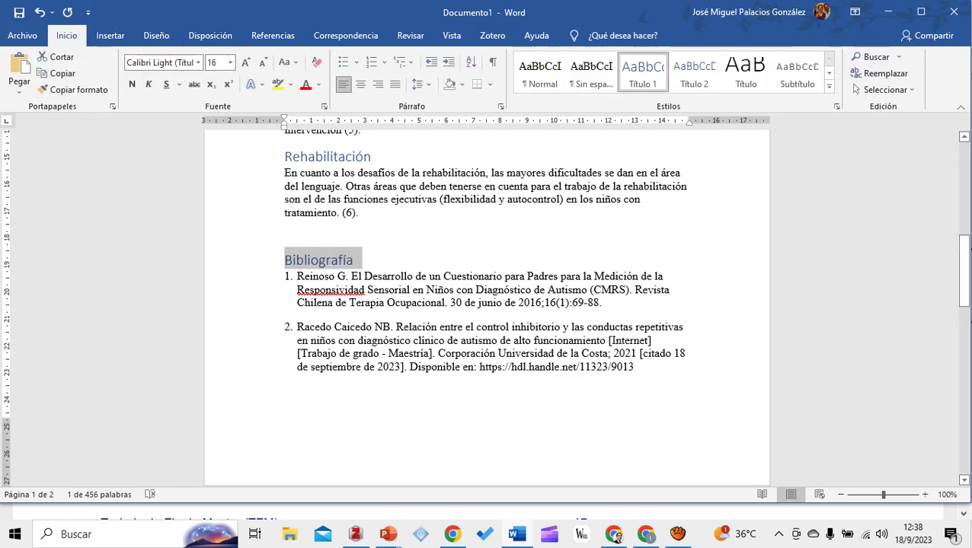
pyautogui.click(354, 260)
# Enlarge the "Documento" line at the start of the document to 18 pt and center it
pyautogui.scroll(10, 488, 304)
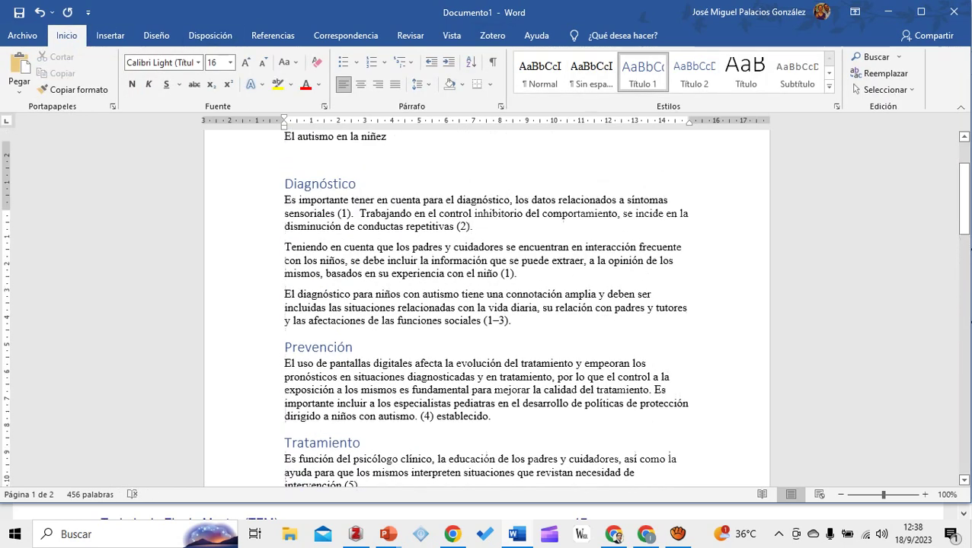
pyautogui.scroll(3, 487, 305)
pyautogui.scroll(-15, 487, 304)
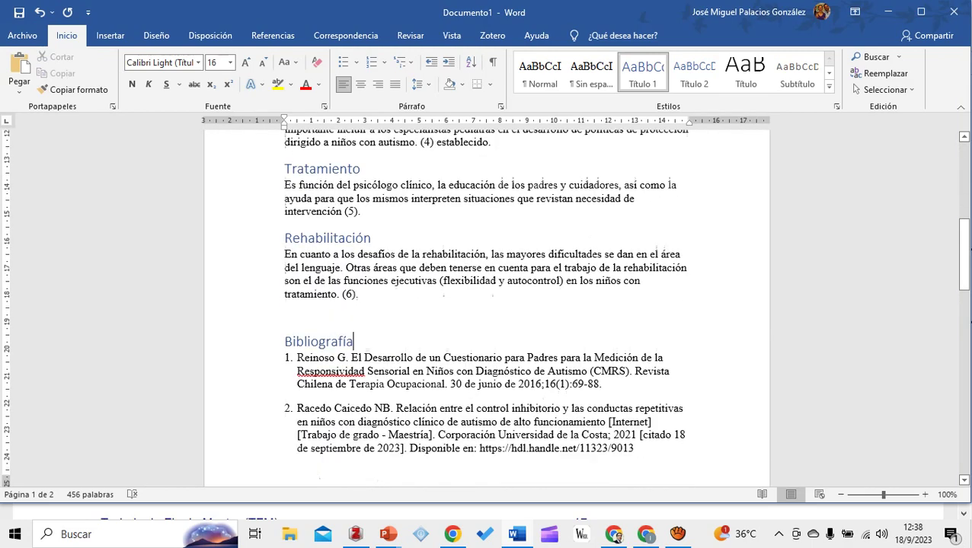
pyautogui.scroll(12, 487, 304)
pyautogui.scroll(-12, 487, 304)
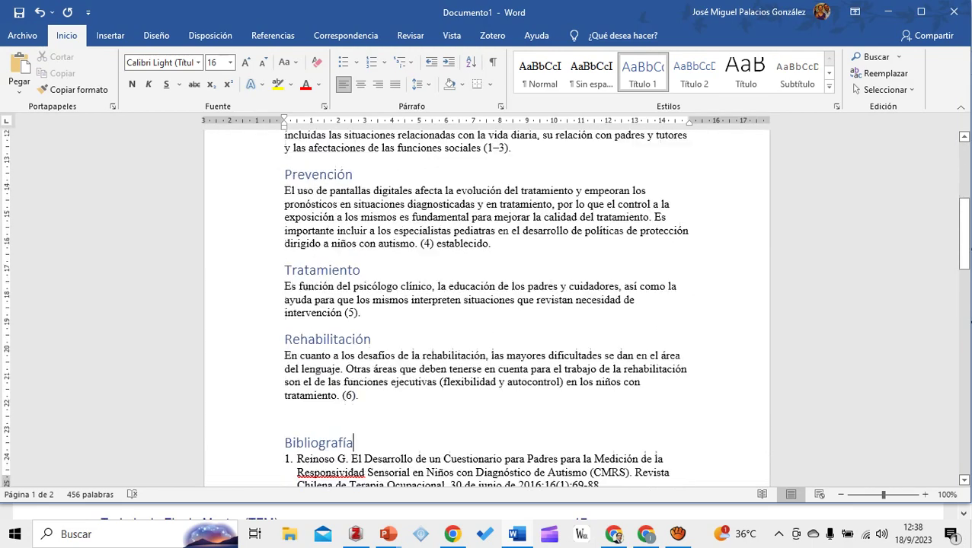
pyautogui.scroll(5, 488, 305)
pyautogui.scroll(10, 487, 305)
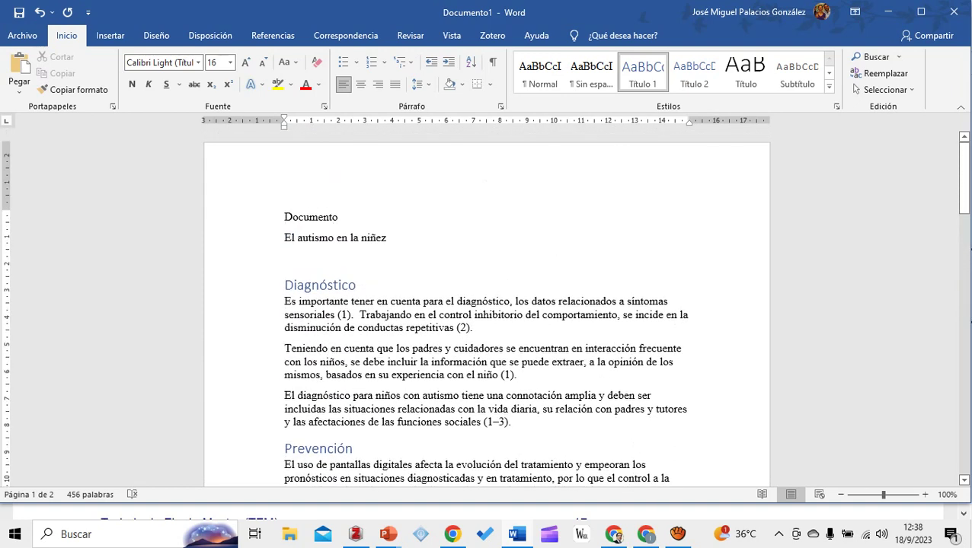
pyautogui.doubleClick(311, 217)
pyautogui.hotkey('ctrl', 'shift', '.')
pyautogui.hotkey('ctrl', 'shift', '.')
pyautogui.hotkey('ctrl', 'shift', '.')
pyautogui.hotkey('ctrl', 'shift', '.')
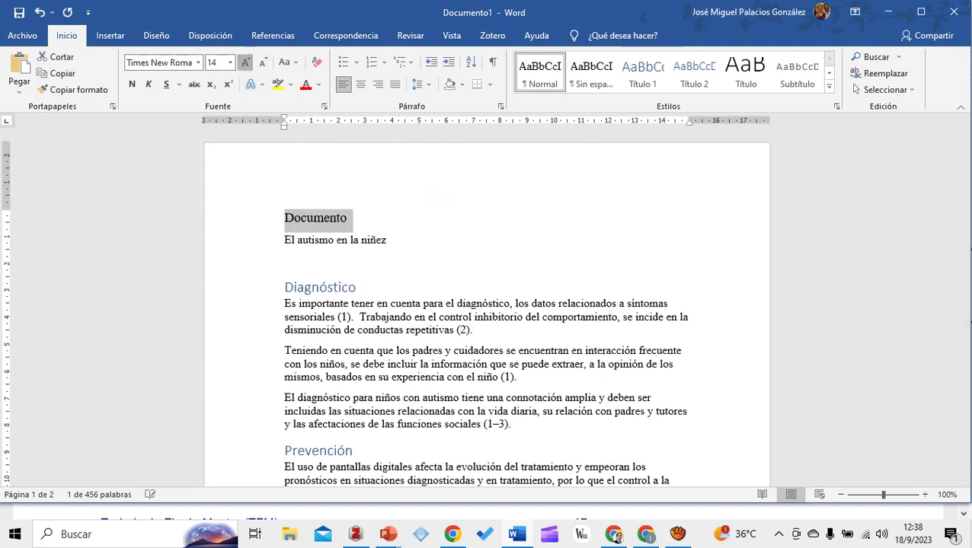
pyautogui.click(360, 84)
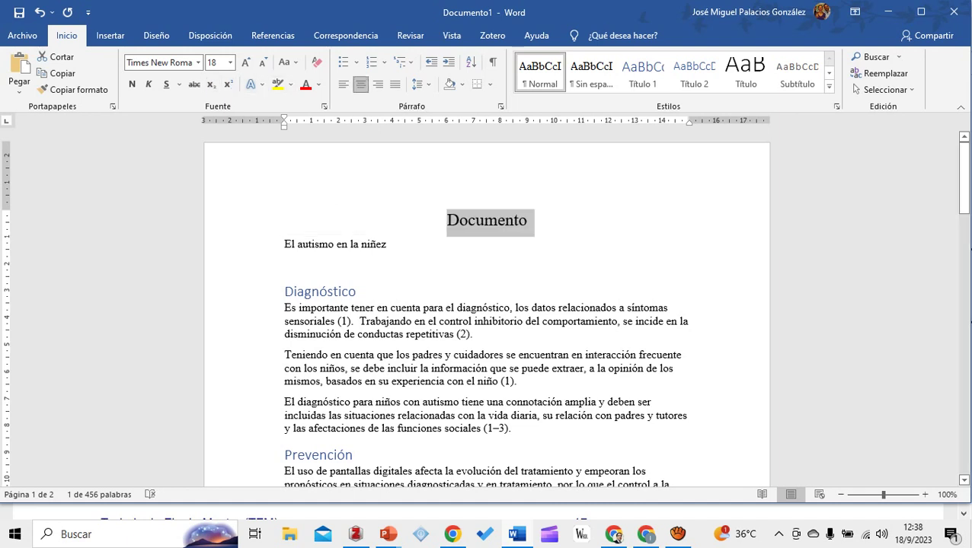
# Enlarge the "El autismo en la niñez" line to 16 pt
pyautogui.click(259, 244)
pyautogui.click(245, 62)
pyautogui.click(245, 62)
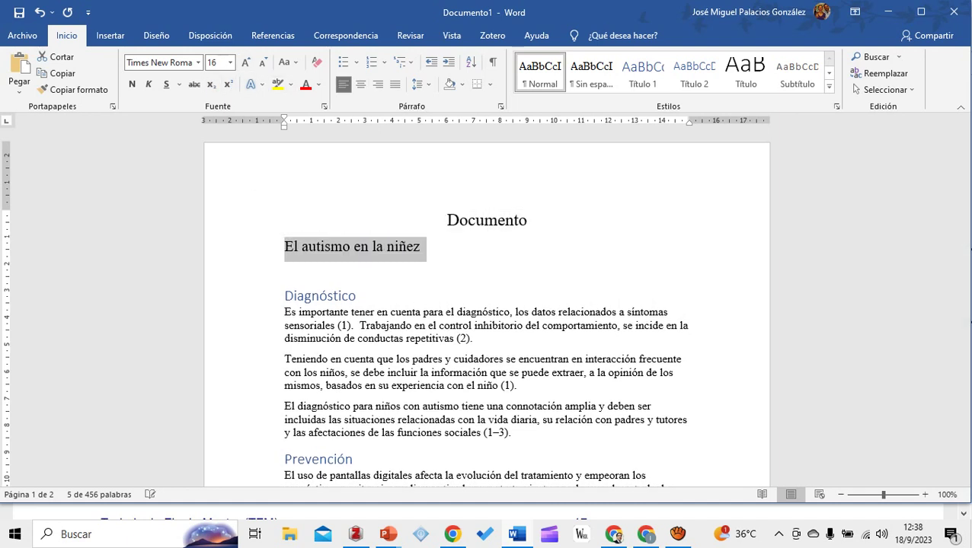
# Center the "El autismo en la niñez" line and make it bold and italic
pyautogui.click(360, 84)
pyautogui.click(132, 84)
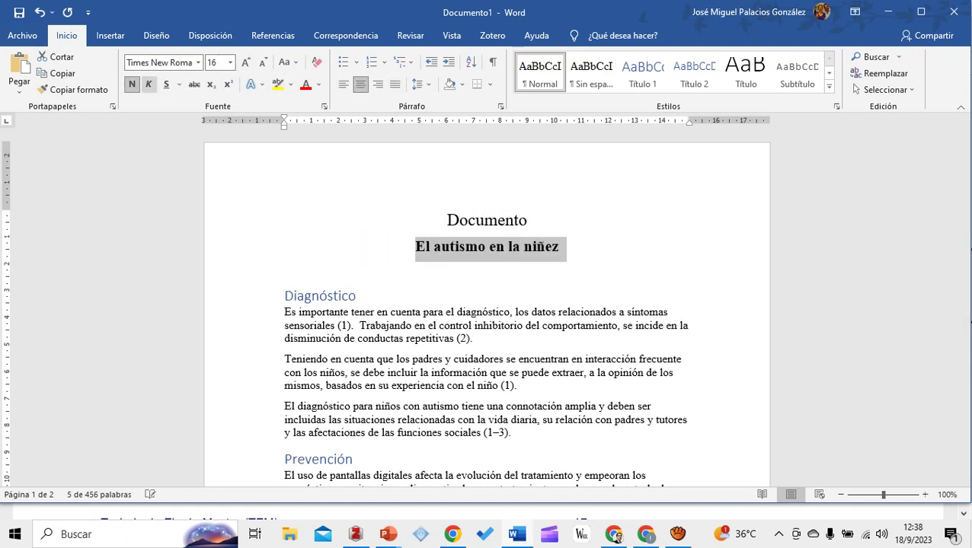
pyautogui.click(149, 84)
pyautogui.click(285, 268)
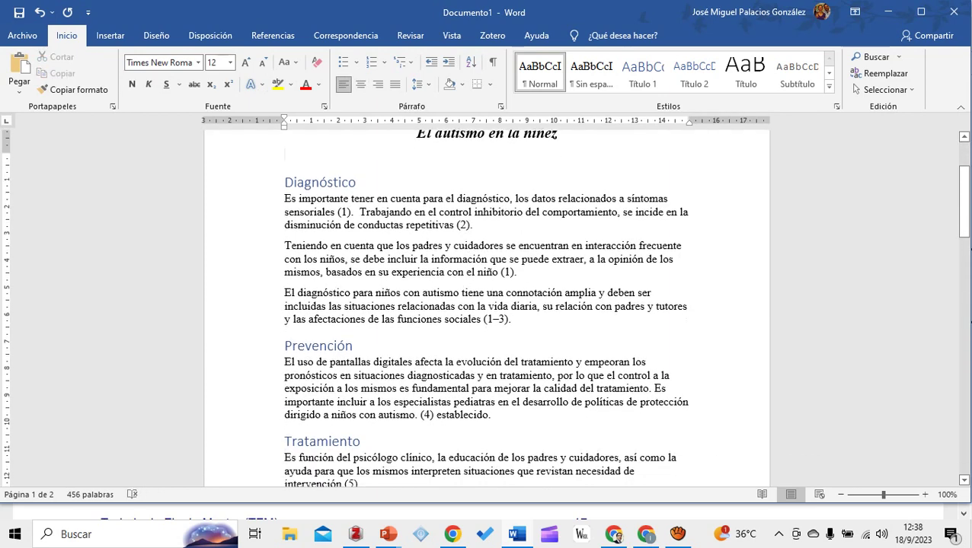
# Change the document's Zotero citation style to American Psychological Association (APA) 7th edition
pyautogui.click(492, 35)
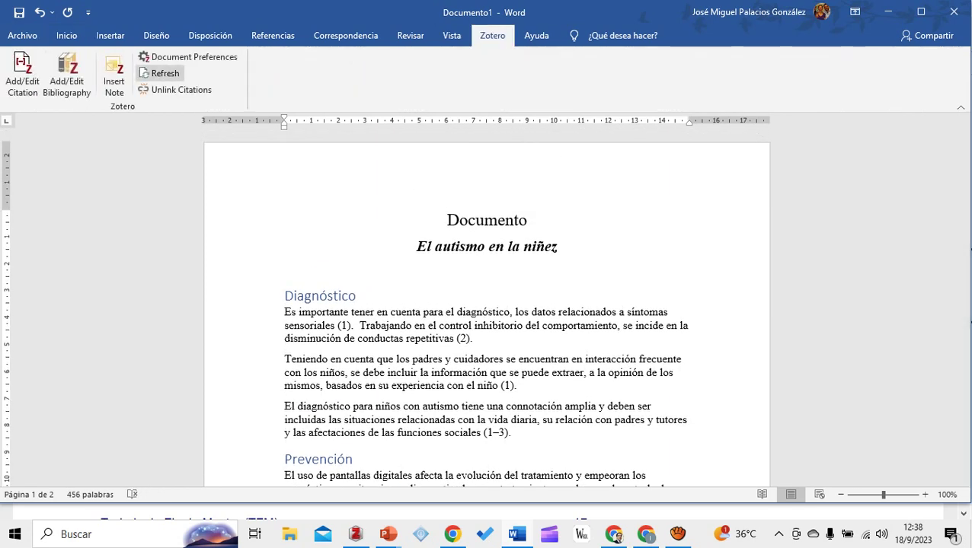
pyautogui.click(189, 57)
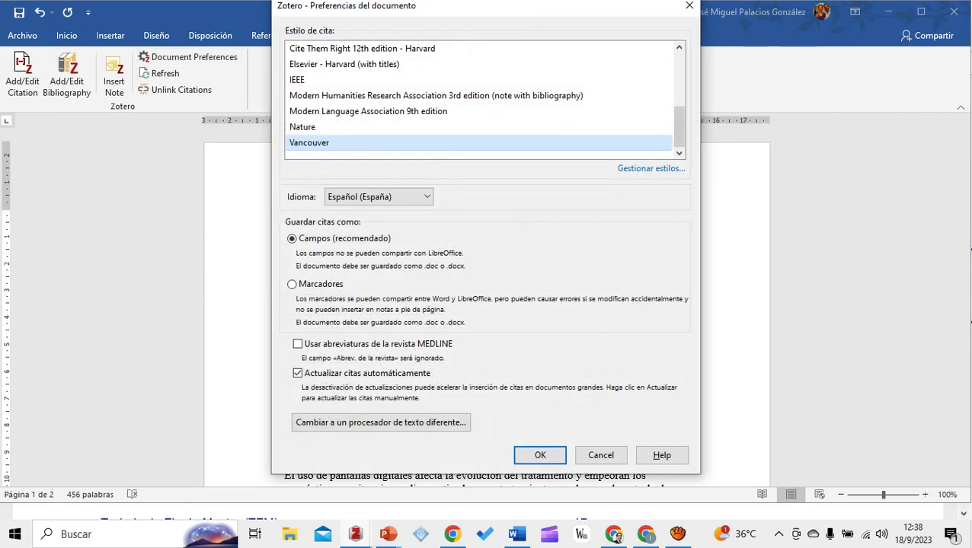
pyautogui.moveTo(678, 126); pyautogui.dragTo(678, 73)
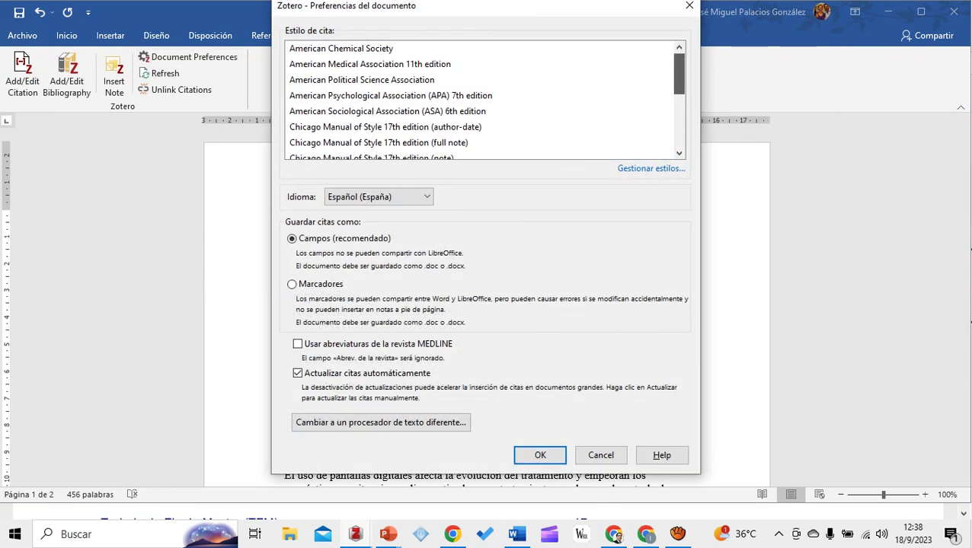
pyautogui.click(390, 96)
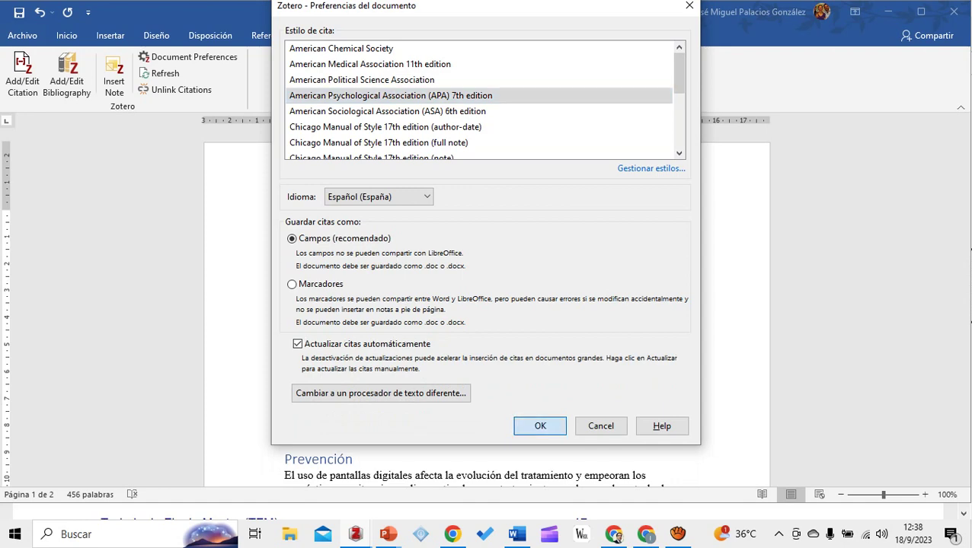
pyautogui.click(540, 425)
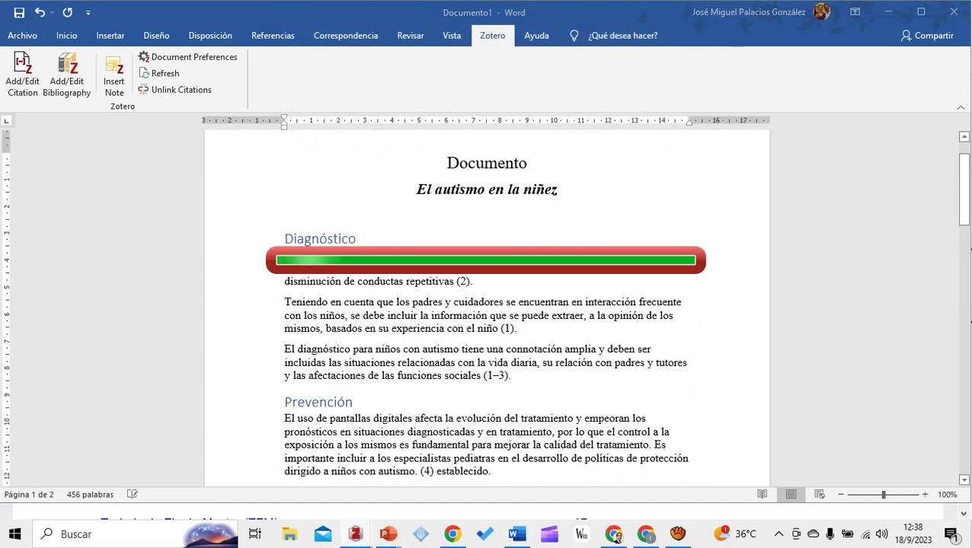
# Examine the reformatted in-text citations and the bibliography entries throughout the document
pyautogui.scroll(3, 488, 305)
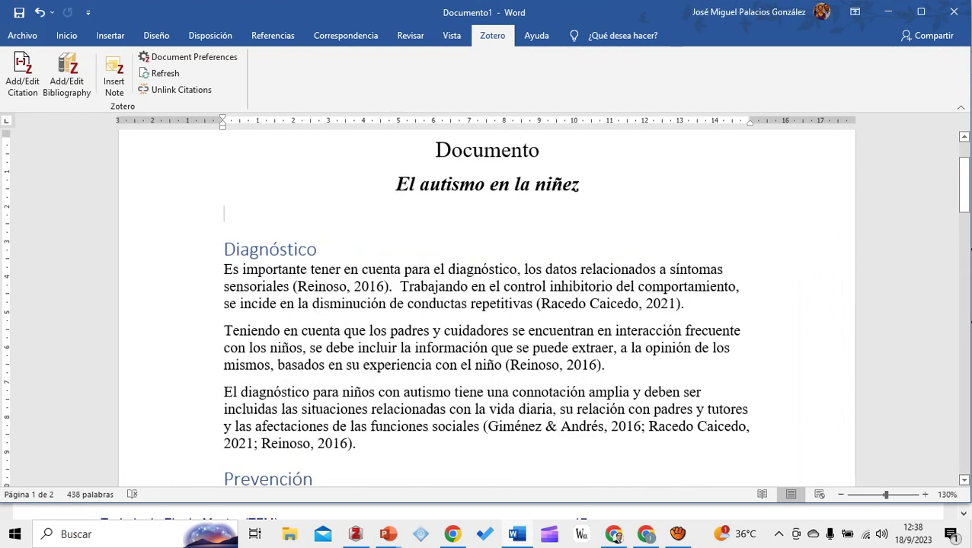
pyautogui.scroll(-15, 487, 305)
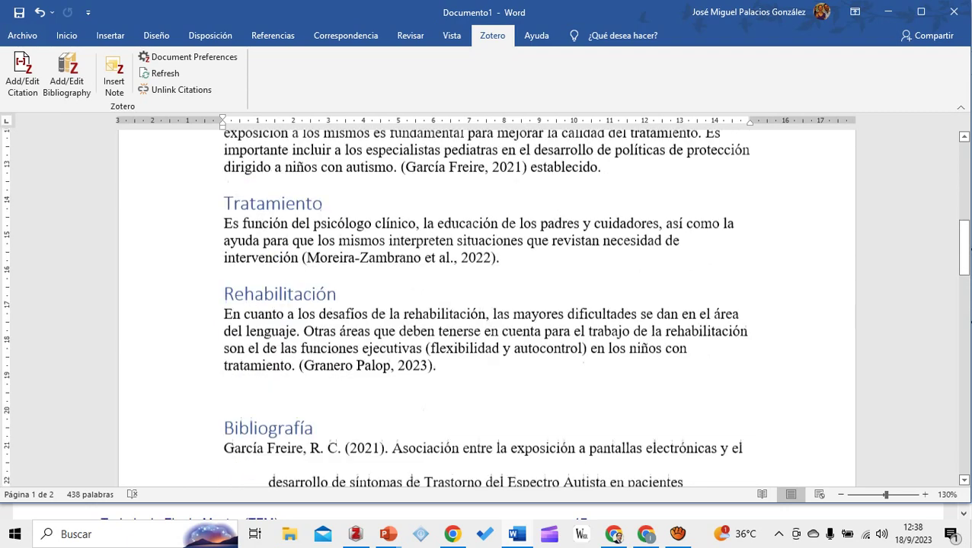
pyautogui.scroll(6, 487, 305)
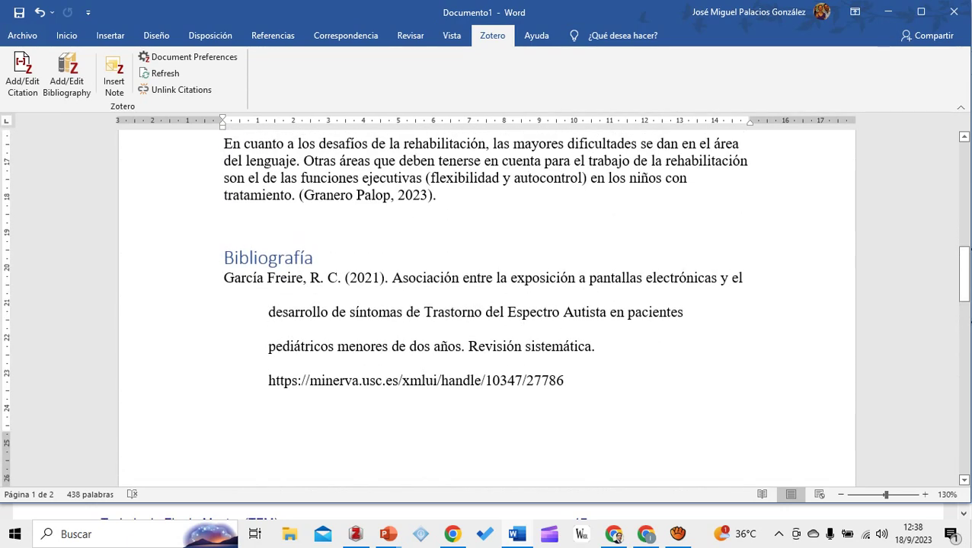
pyautogui.scroll(-8, 487, 305)
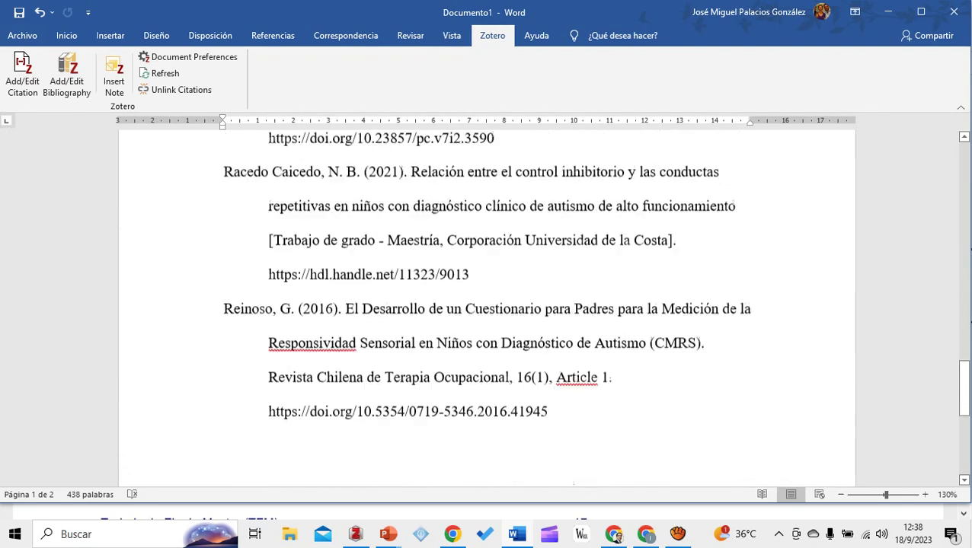
pyautogui.scroll(-3, 487, 305)
pyautogui.scroll(8, 487, 305)
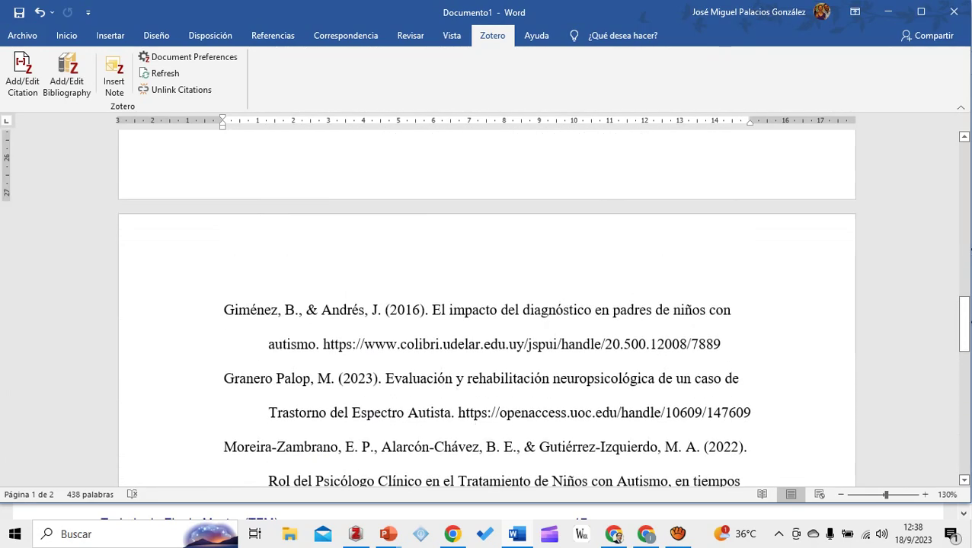
pyautogui.scroll(10, 487, 305)
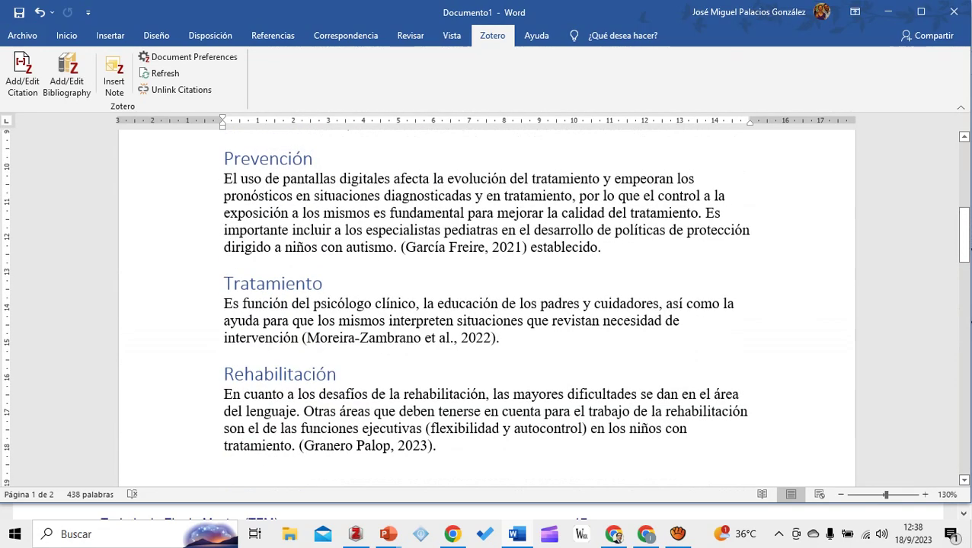
pyautogui.scroll(5, 487, 304)
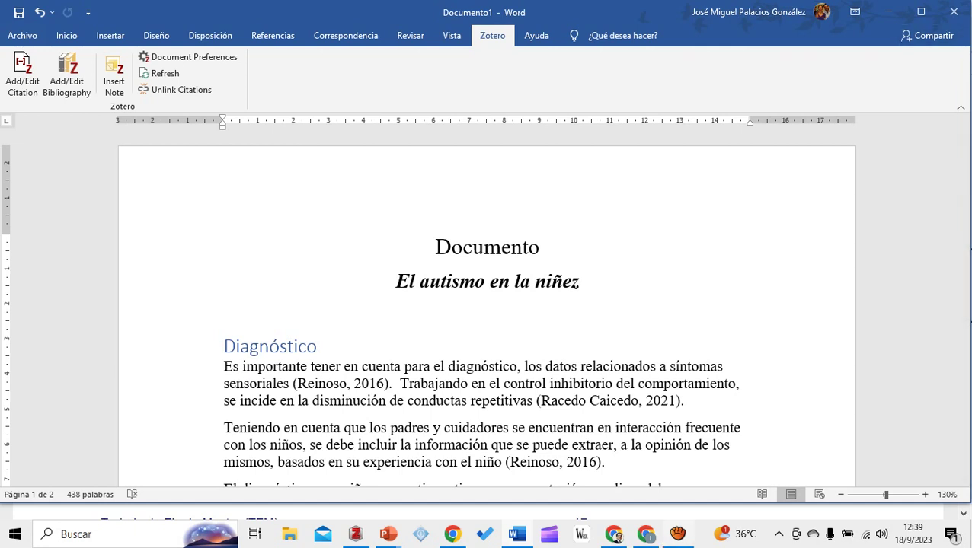
# Switch to the Google Meet call in Chrome and stop presenting the screen
pyautogui.click(614, 536)
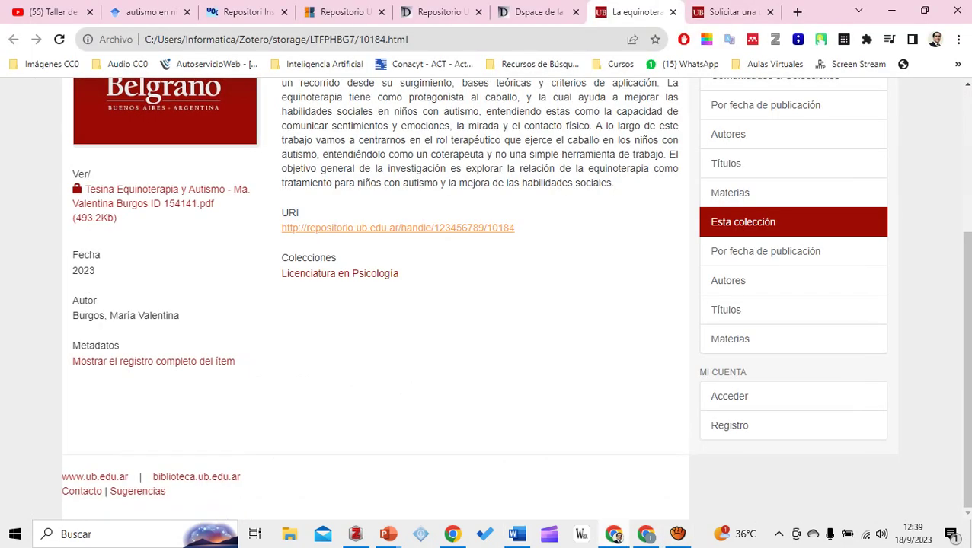
pyautogui.click(614, 536)
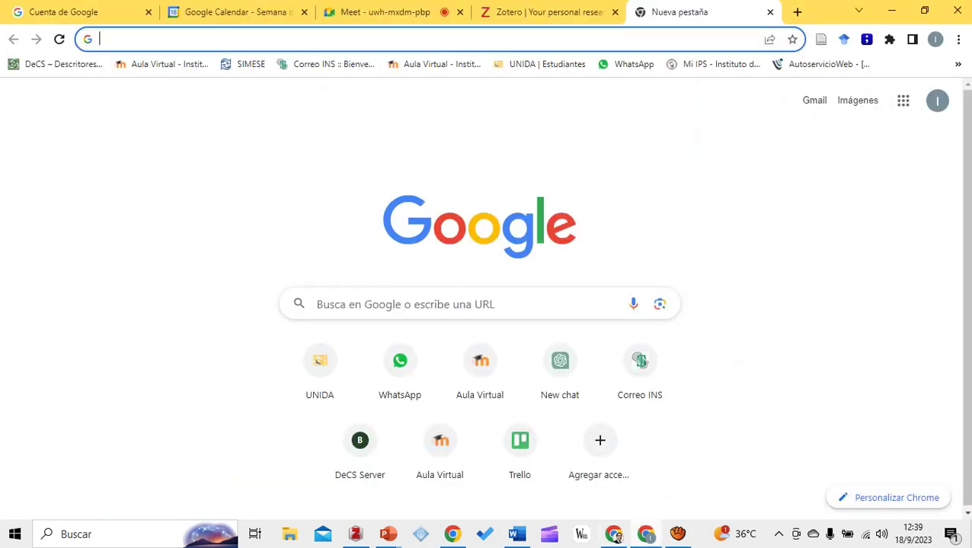
pyautogui.hotkey('ctrl', '3')
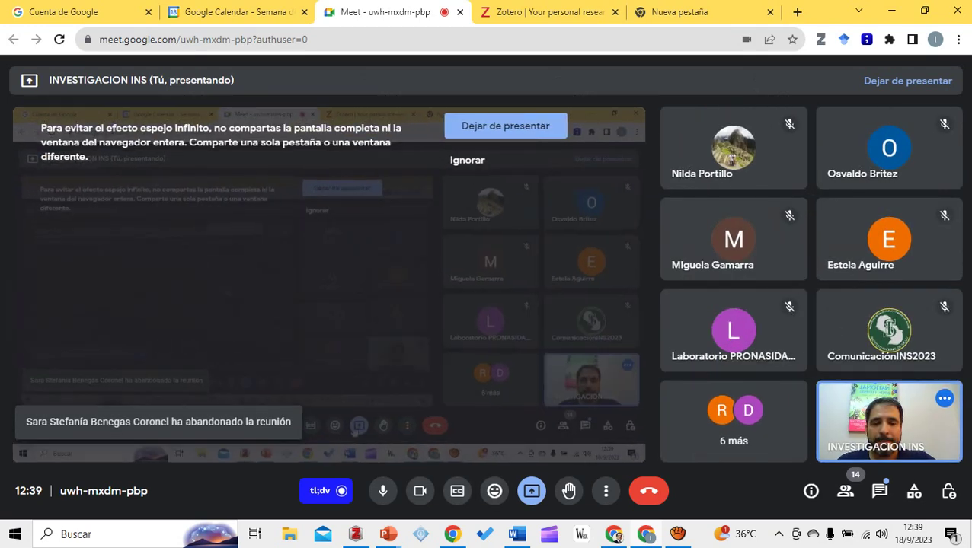
pyautogui.click(531, 490)
pyautogui.click(599, 445)
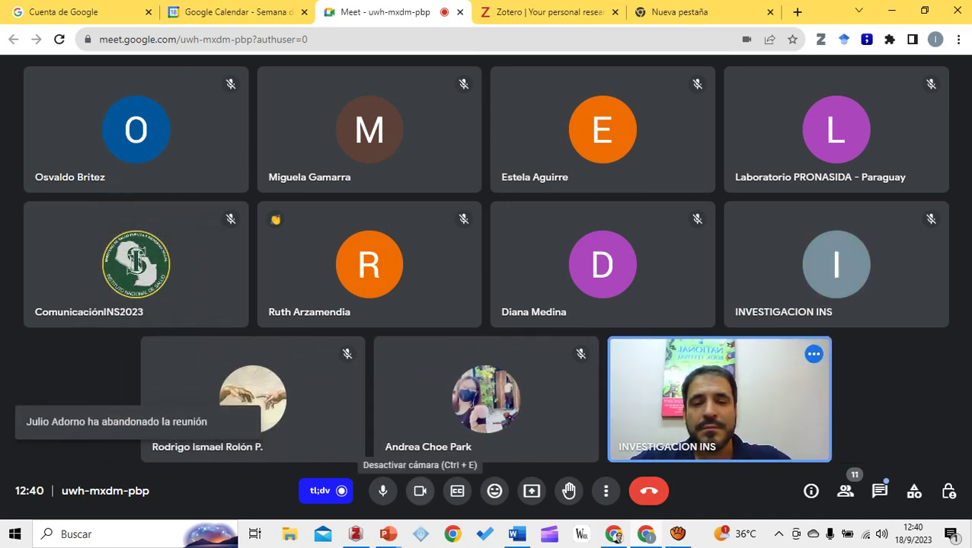
# Turn off the camera and microphone and leave the meeting
pyautogui.click(419, 490)
pyautogui.click(382, 491)
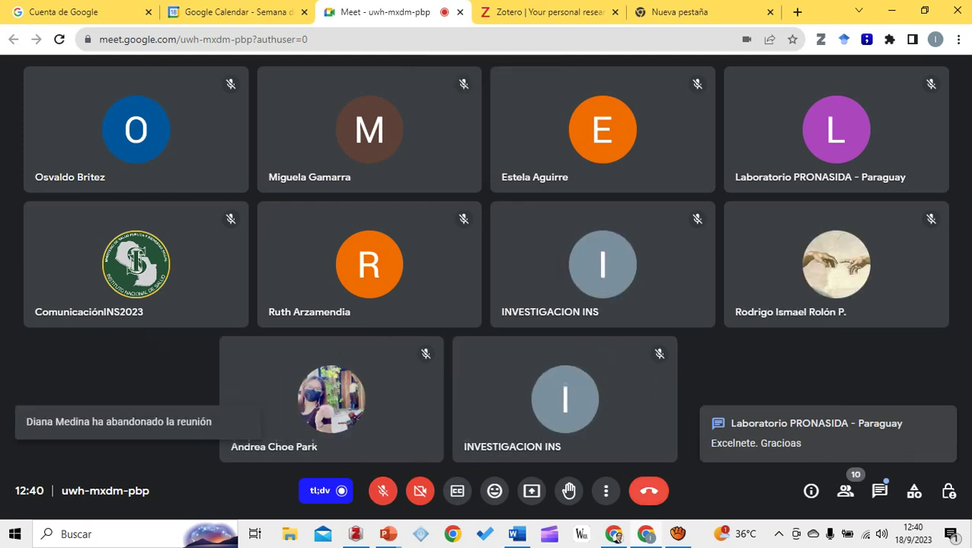
pyautogui.click(648, 490)
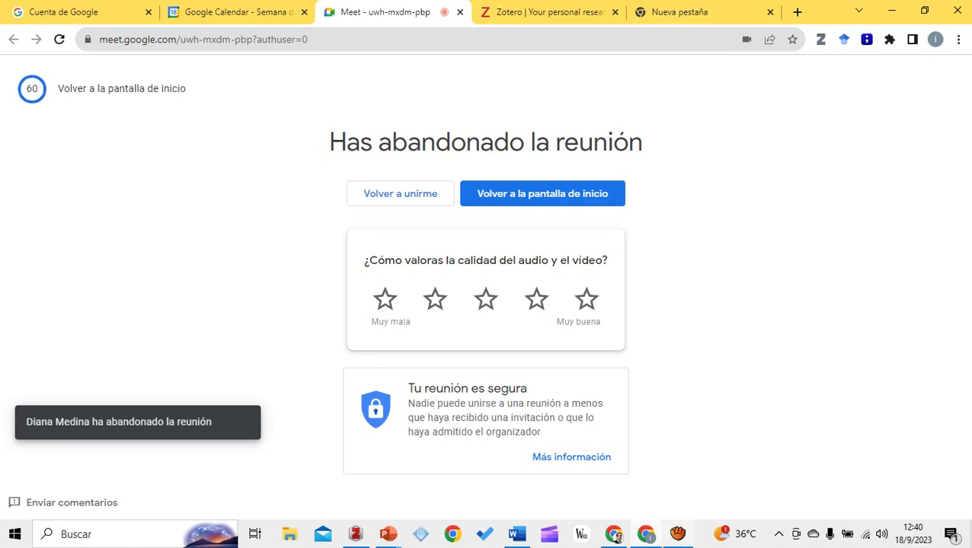